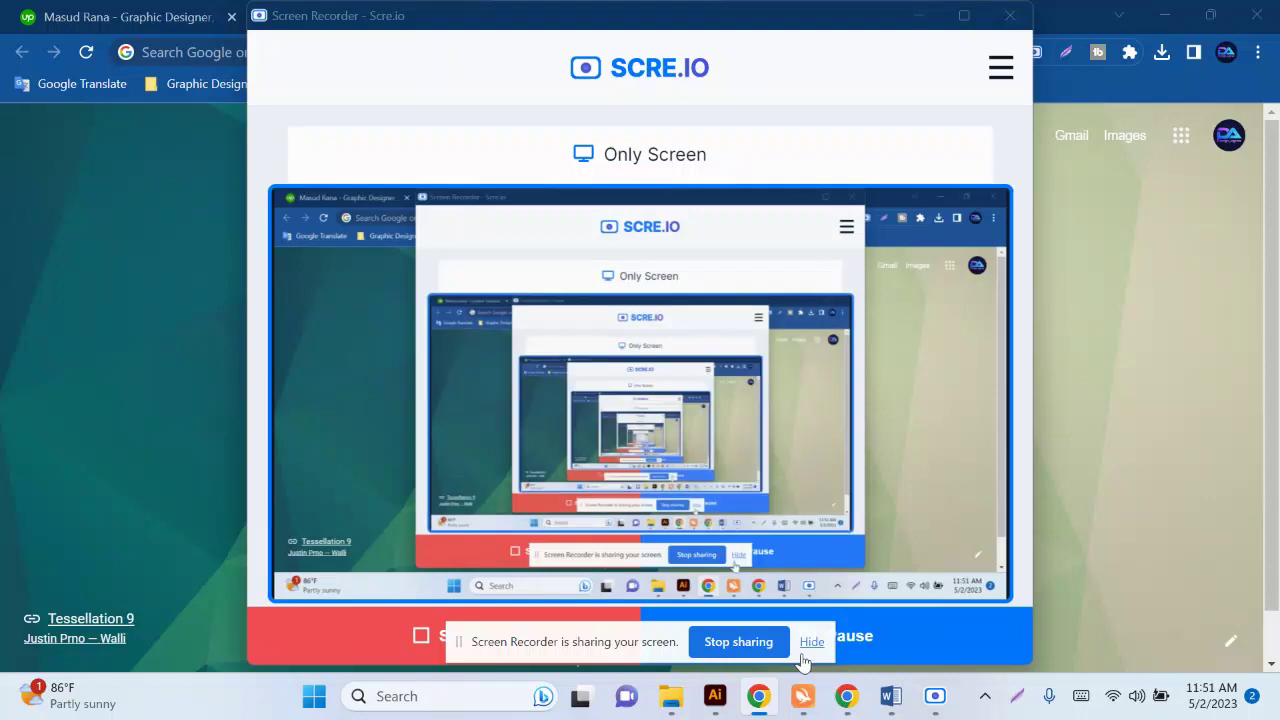
# Step: Hide the Scre.io screen-sharing notice and minimize the recorder window
pyautogui.click(811, 641)
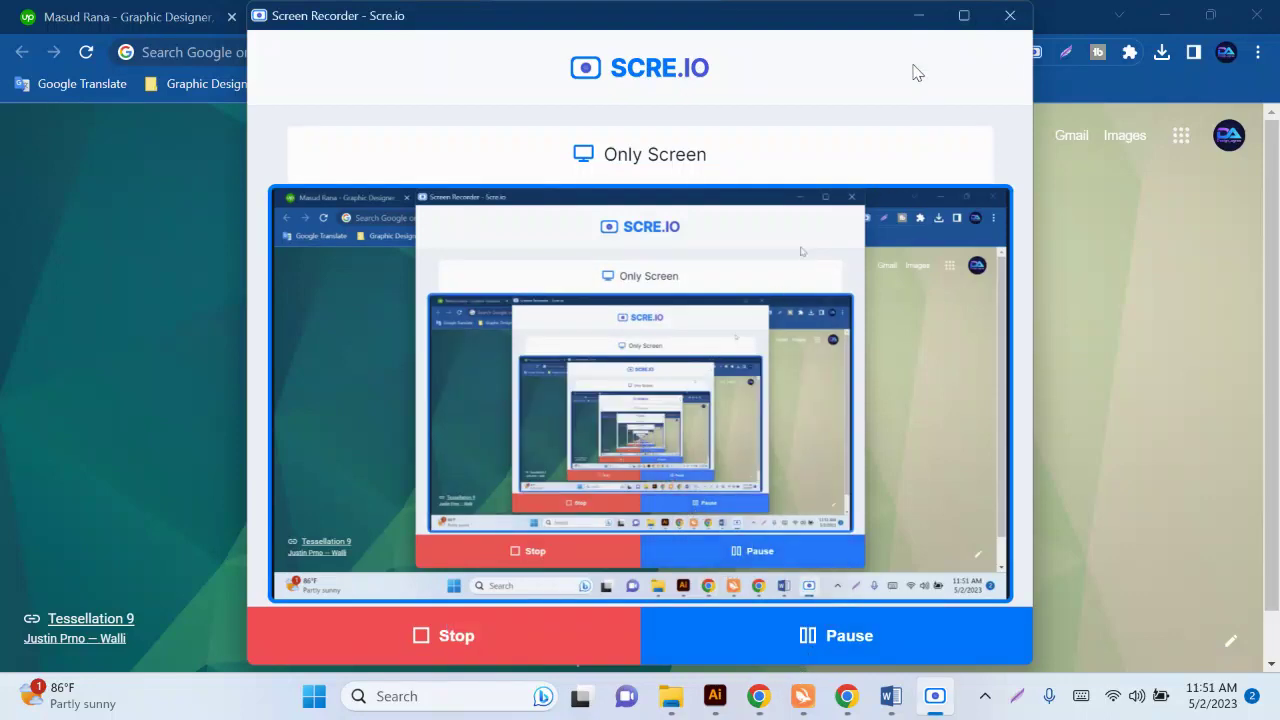
pyautogui.click(920, 15)
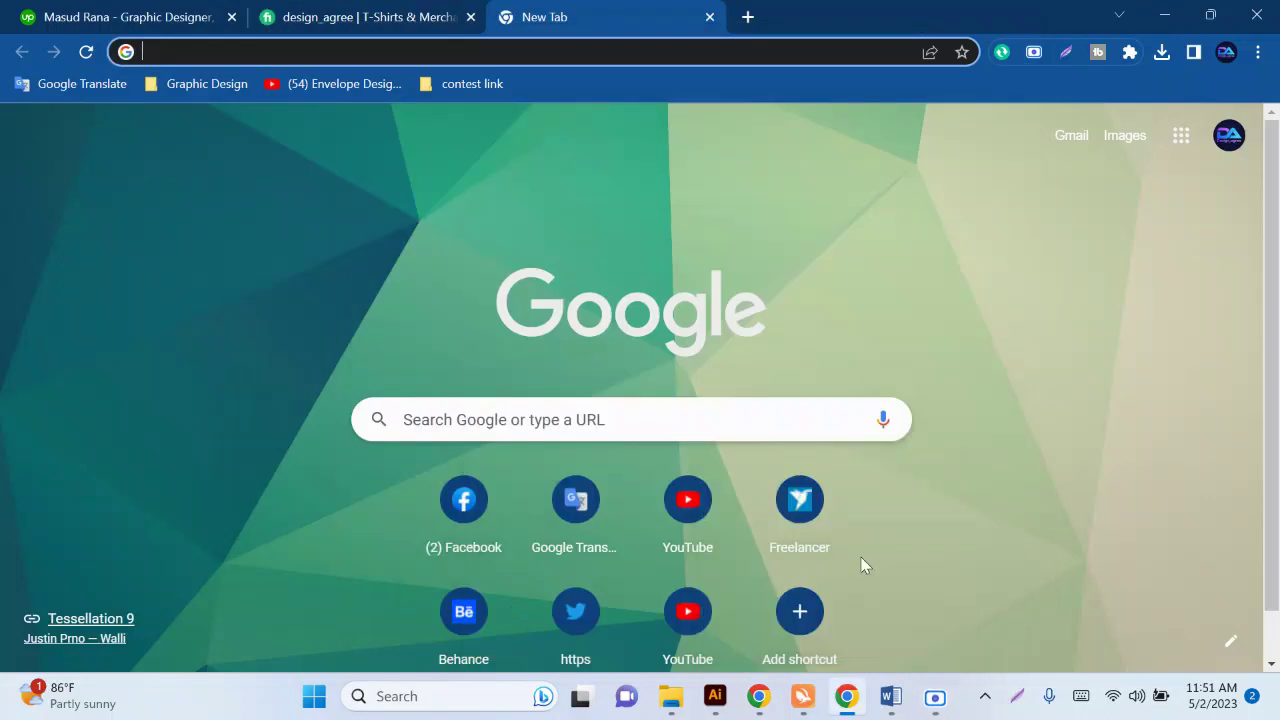
# Step: Minimize Chrome to review the Word module's topic table, then bring up the Illustrator document
pyautogui.click(1165, 15)
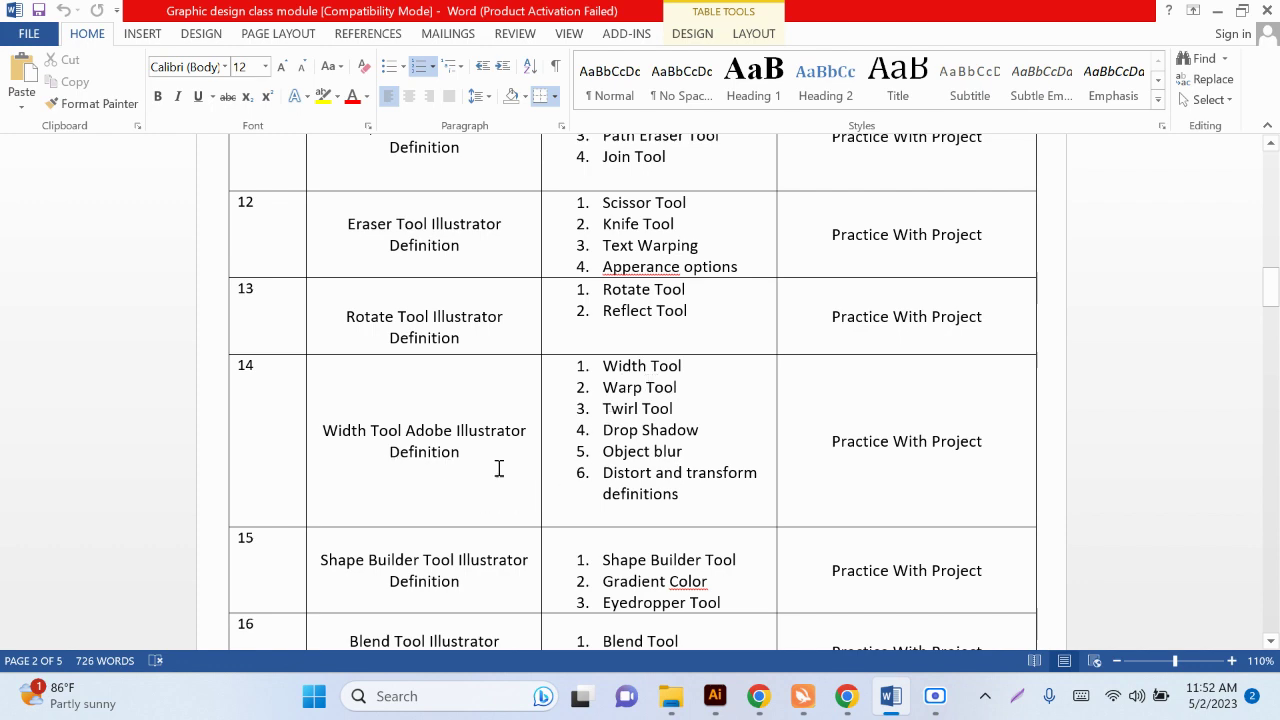
pyautogui.click(716, 698)
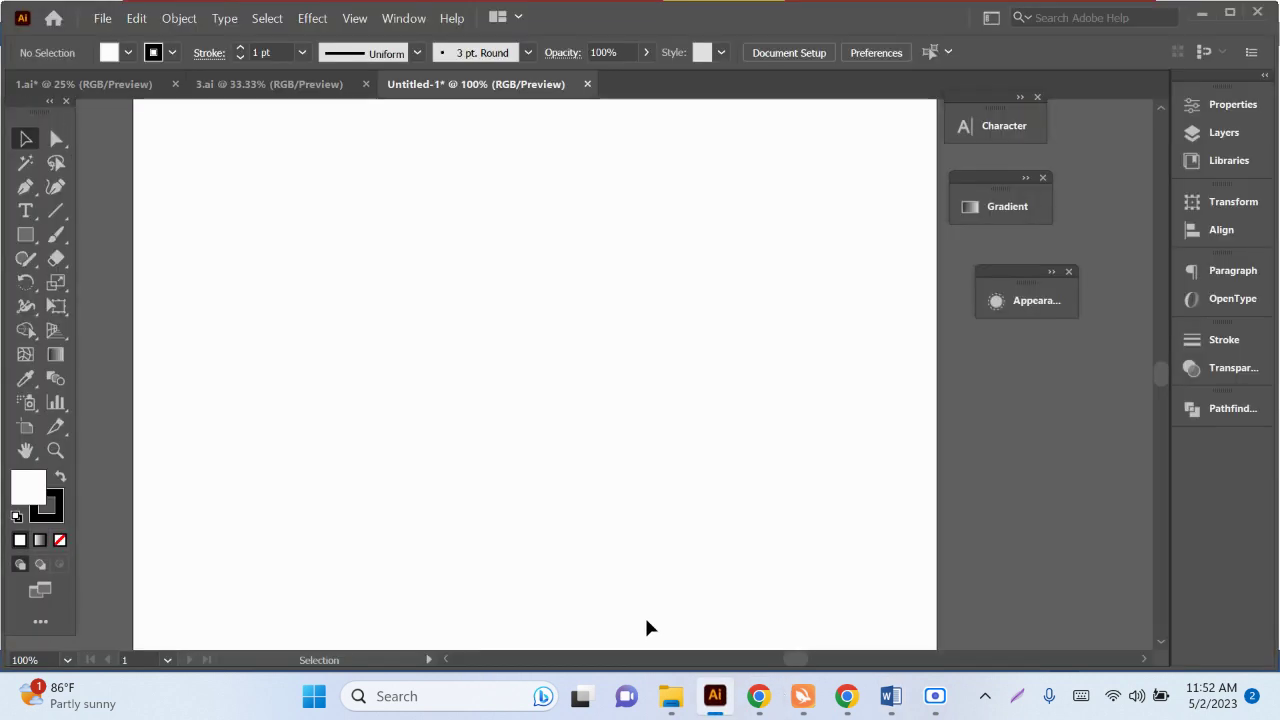
# Step: Browse the Width tool group, then draw a wide rectangle in the artboard's upper left
pyautogui.click(32, 312)
pyautogui.click(32, 312)
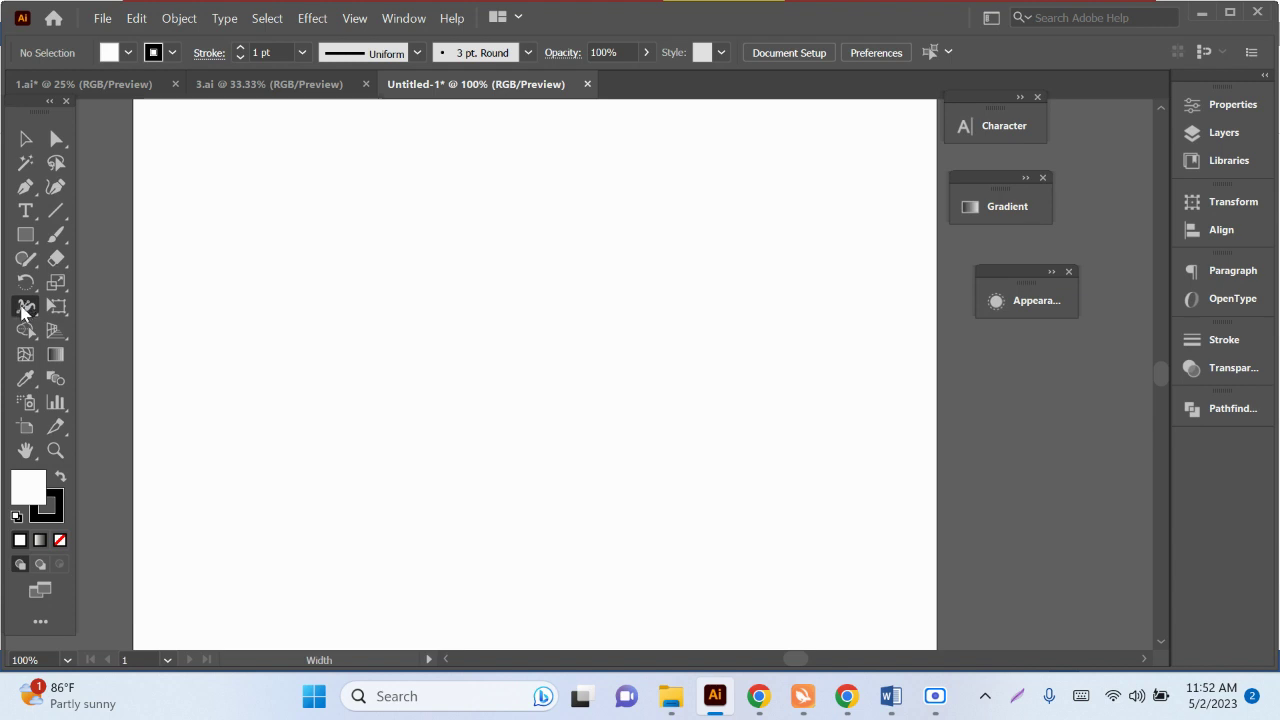
pyautogui.click(22, 313)
pyautogui.click(22, 313)
pyautogui.click(22, 313)
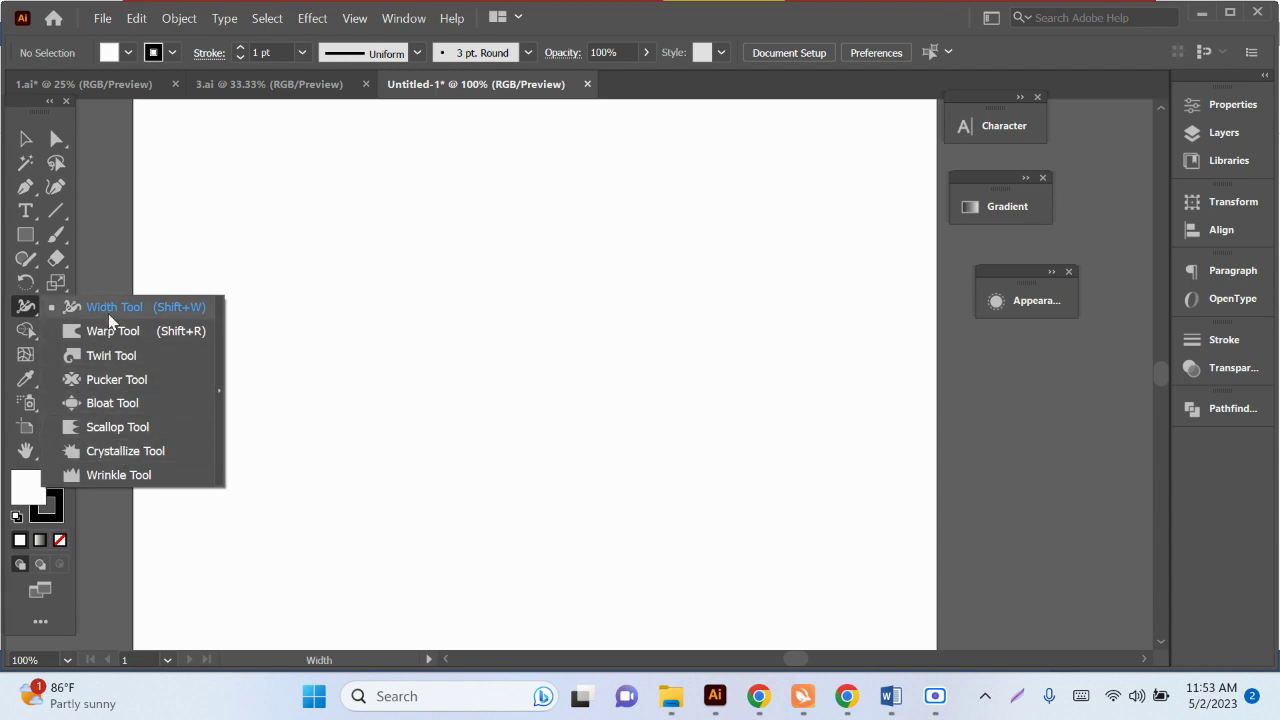
pyautogui.click(25, 234)
pyautogui.moveTo(270, 248); pyautogui.dragTo(646, 407)
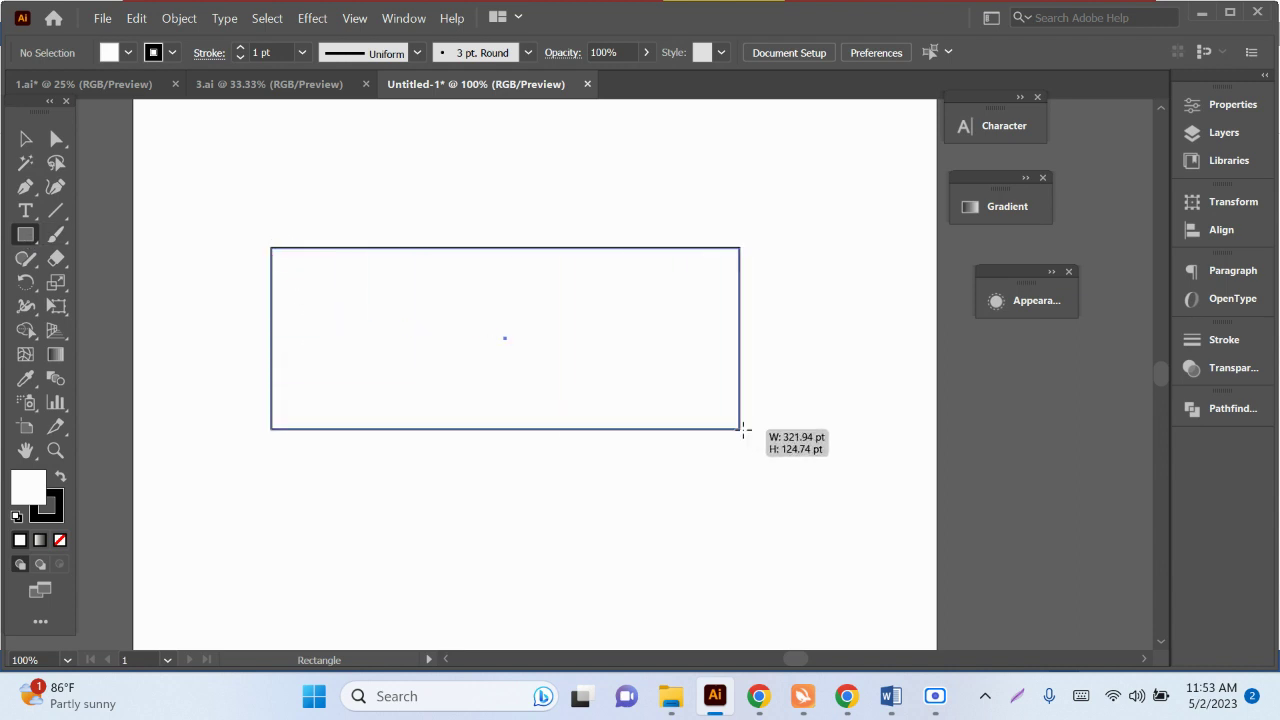
# Step: Give the rectangle a red fill and no stroke, and nudge it right and down
pyautogui.click(128, 52)
pyautogui.click(153, 95)
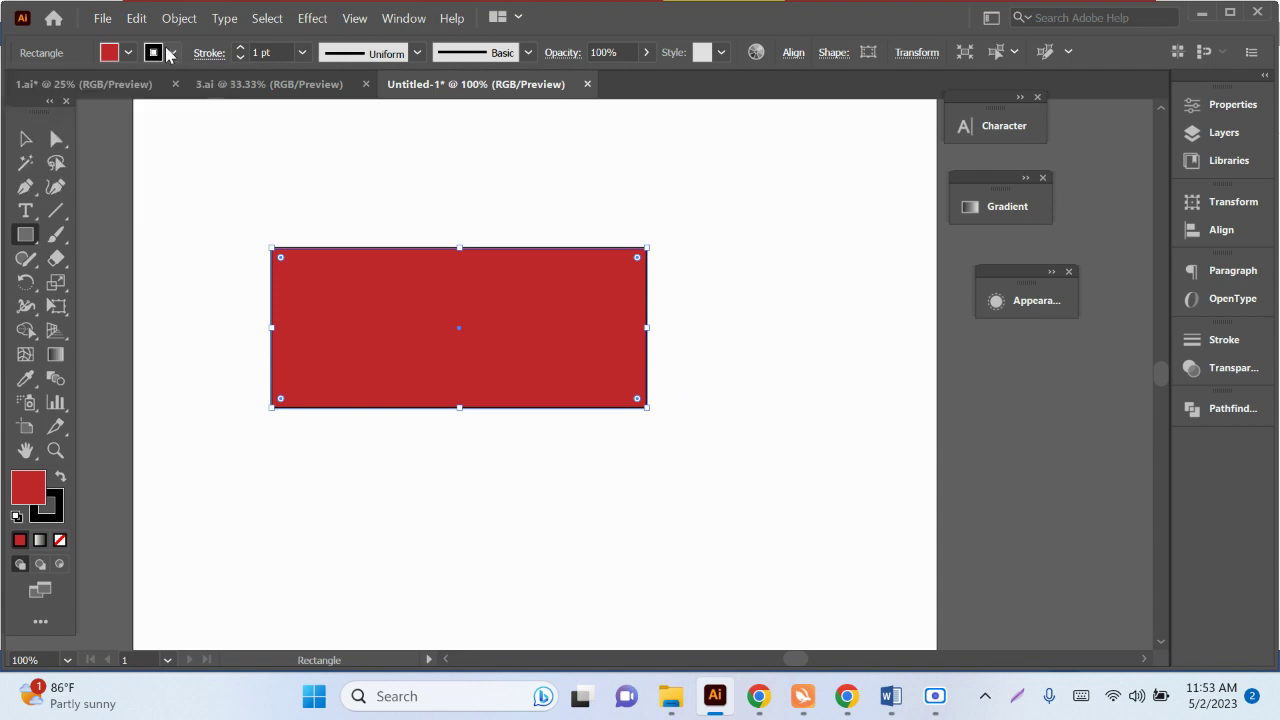
pyautogui.click(172, 52)
pyautogui.click(16, 93)
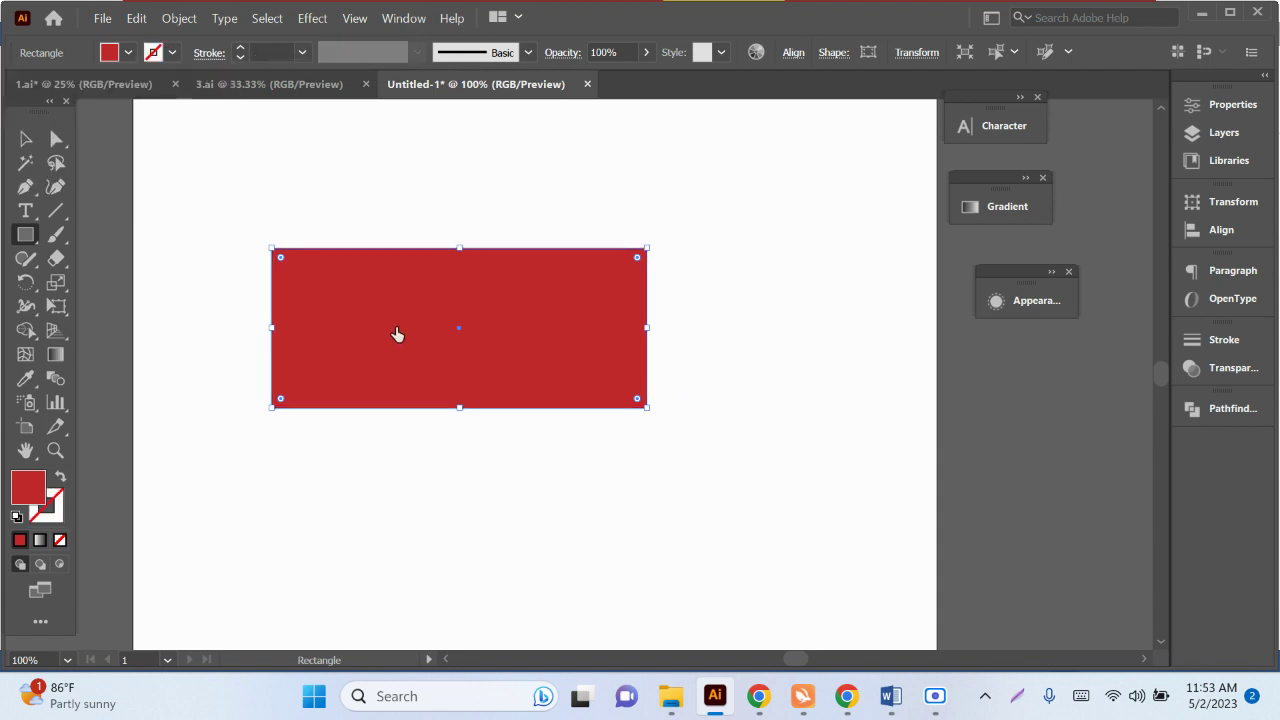
pyautogui.click(26, 140)
pyautogui.moveTo(437, 363); pyautogui.dragTo(510, 396)
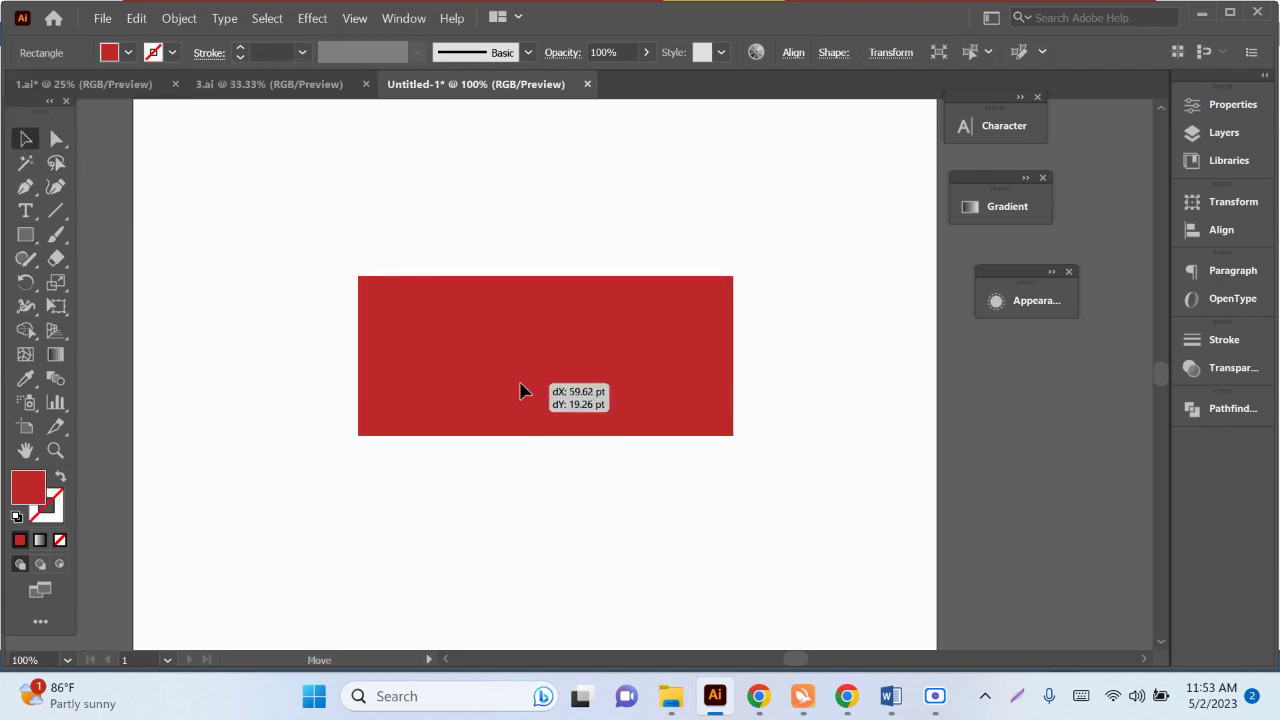
# Step: Look over the Width tool group, then select and delete the red rectangle
pyautogui.click(26, 306)
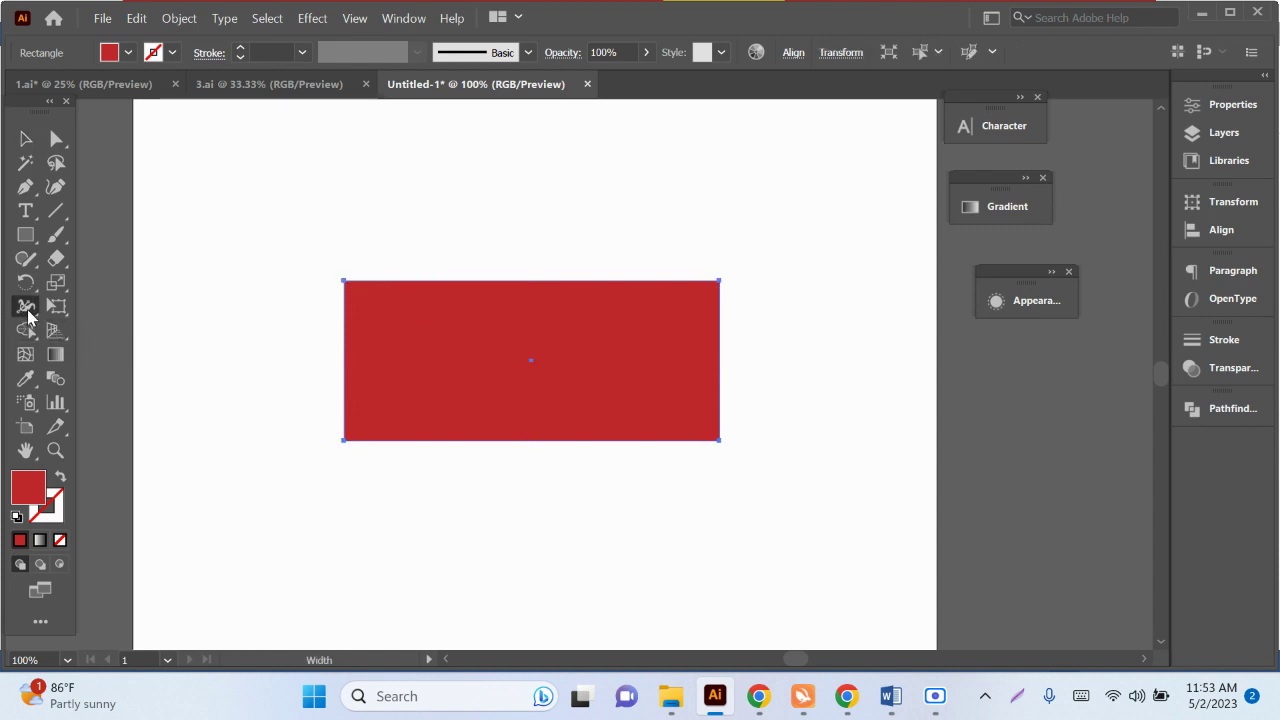
pyautogui.rightClick(26, 306)
pyautogui.click(84, 318)
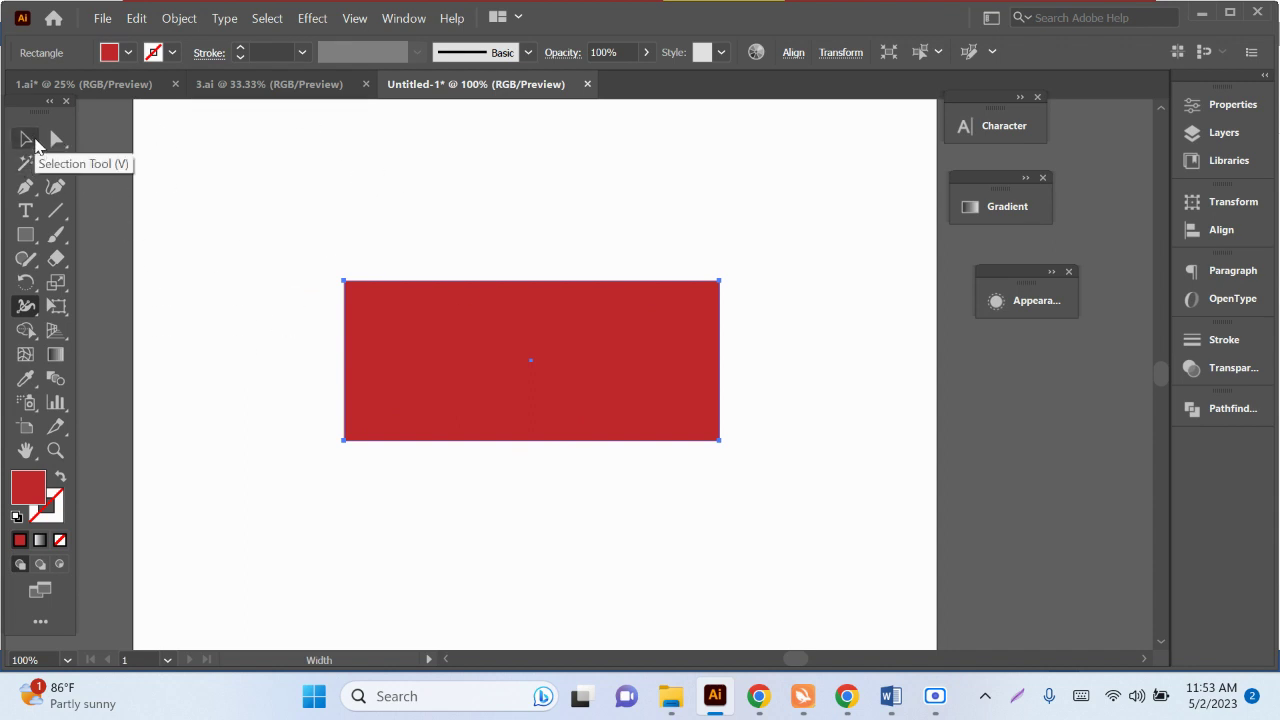
pyautogui.click(27, 139)
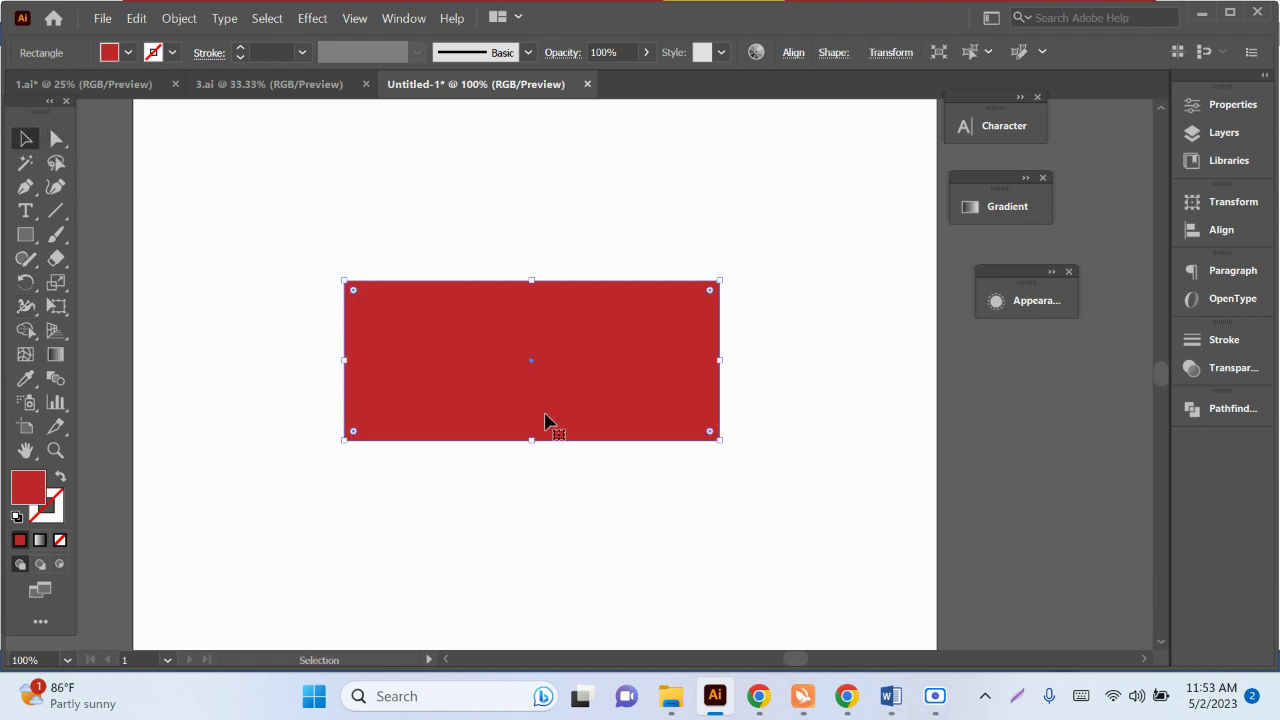
pyautogui.press('Delete')
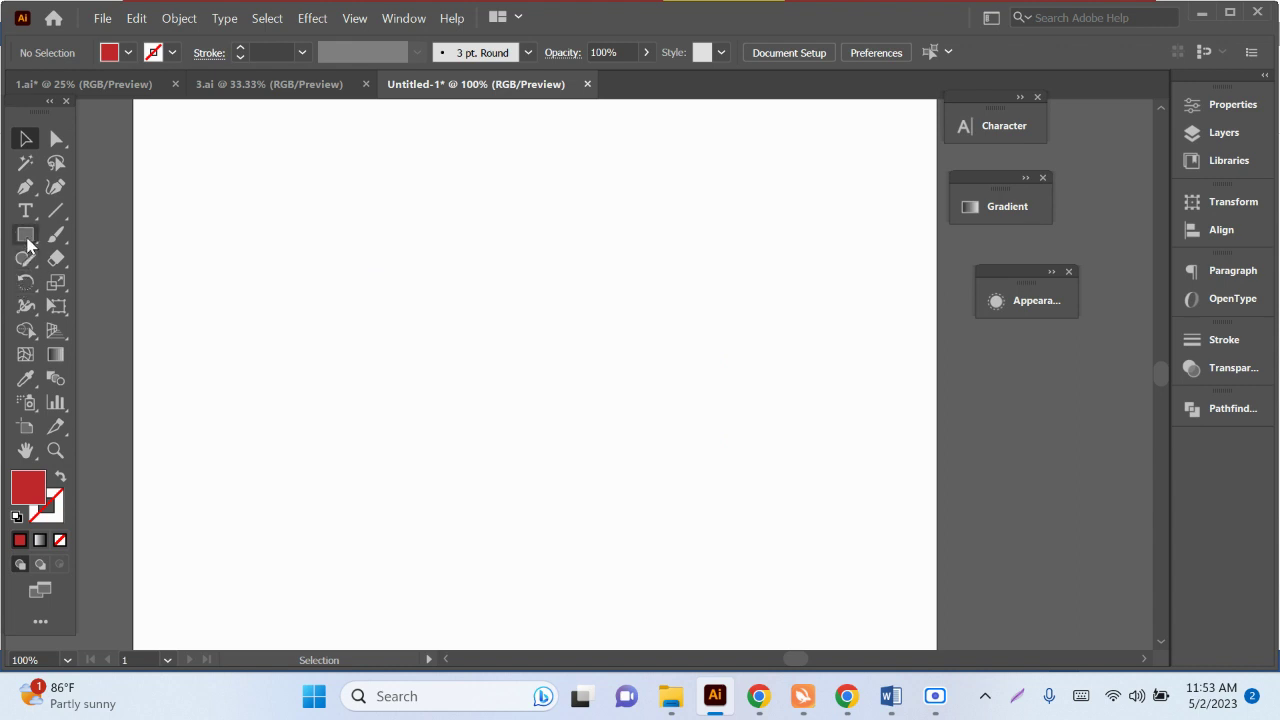
# Step: Draw a wavy curve across the artboard with the Pen tool and select it
pyautogui.click(26, 192)
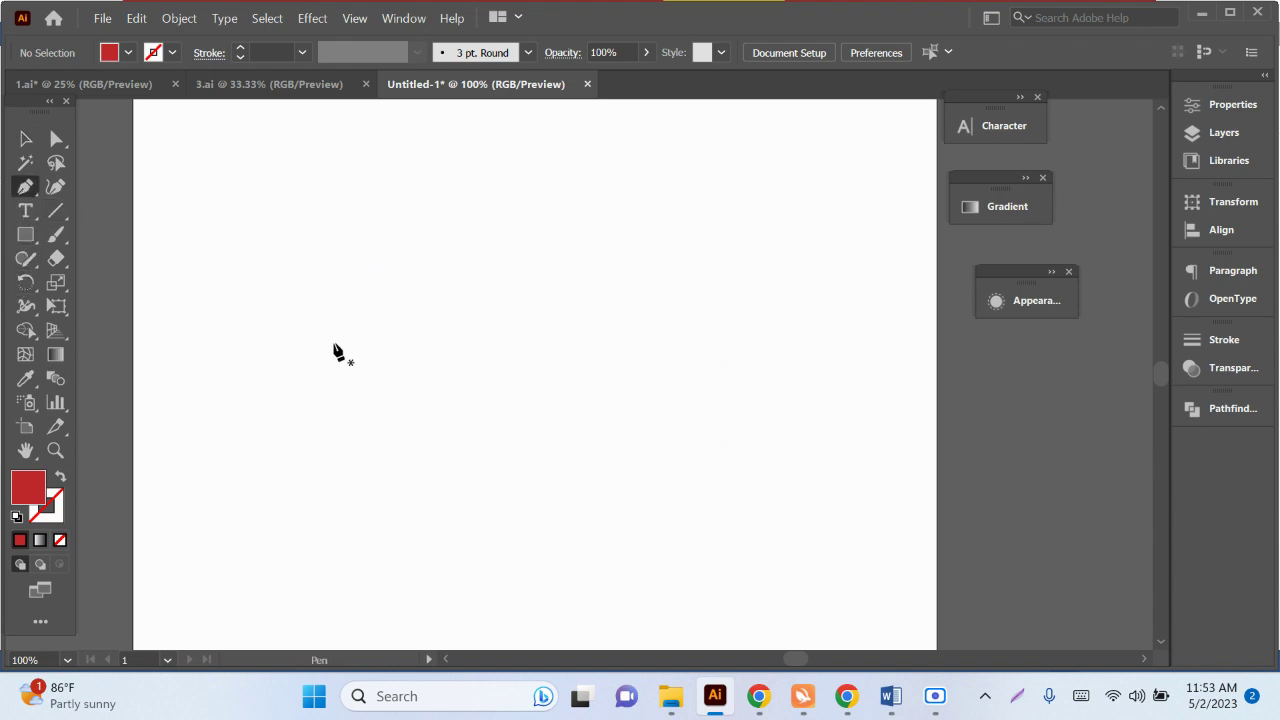
pyautogui.click(334, 343)
pyautogui.moveTo(559, 357); pyautogui.dragTo(696, 425)
pyautogui.click(731, 302)
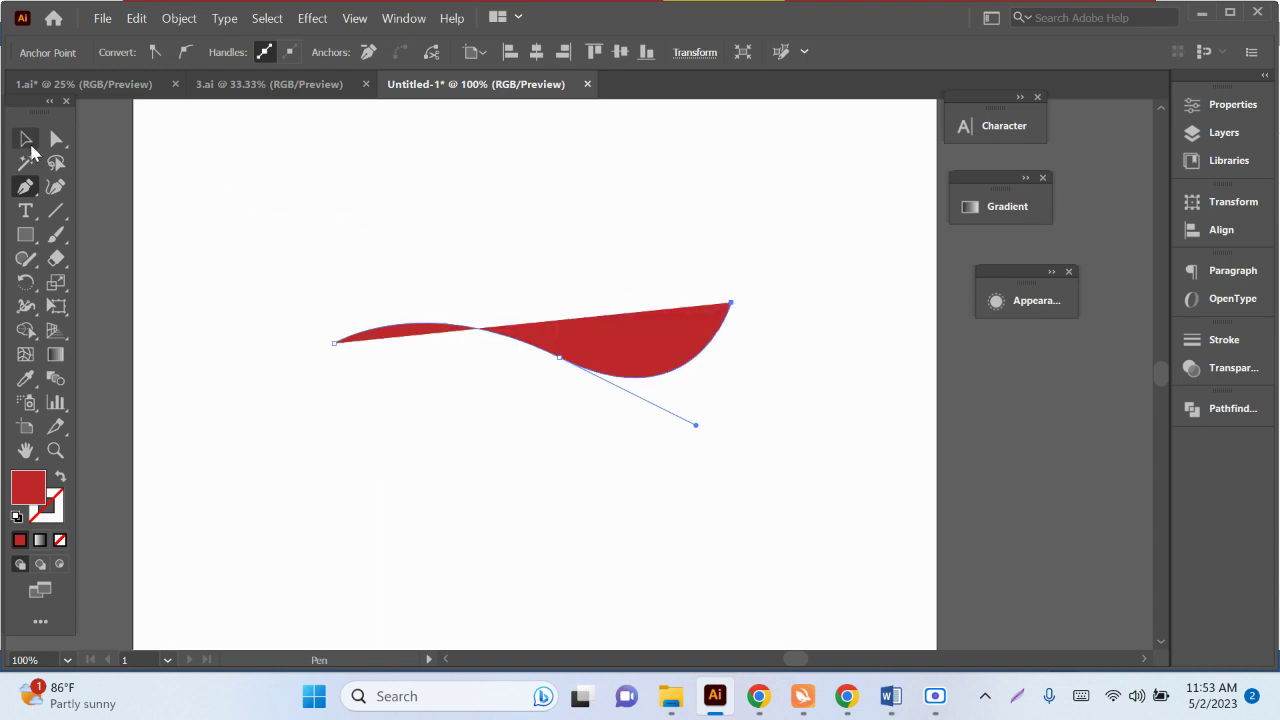
pyautogui.click(26, 139)
pyautogui.moveTo(500, 226); pyautogui.dragTo(604, 414)
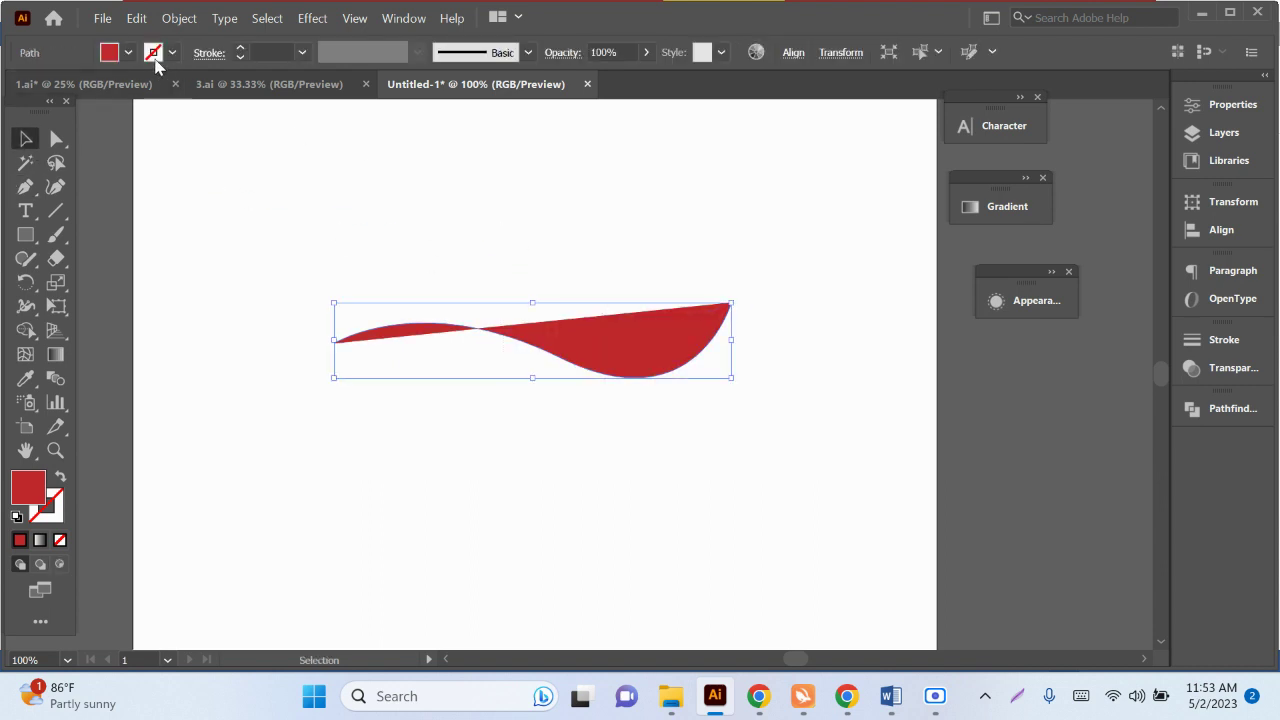
# Step: Swap fill and stroke so the curve is red-outlined, with a 13 pt stroke weight
pyautogui.click(61, 478)
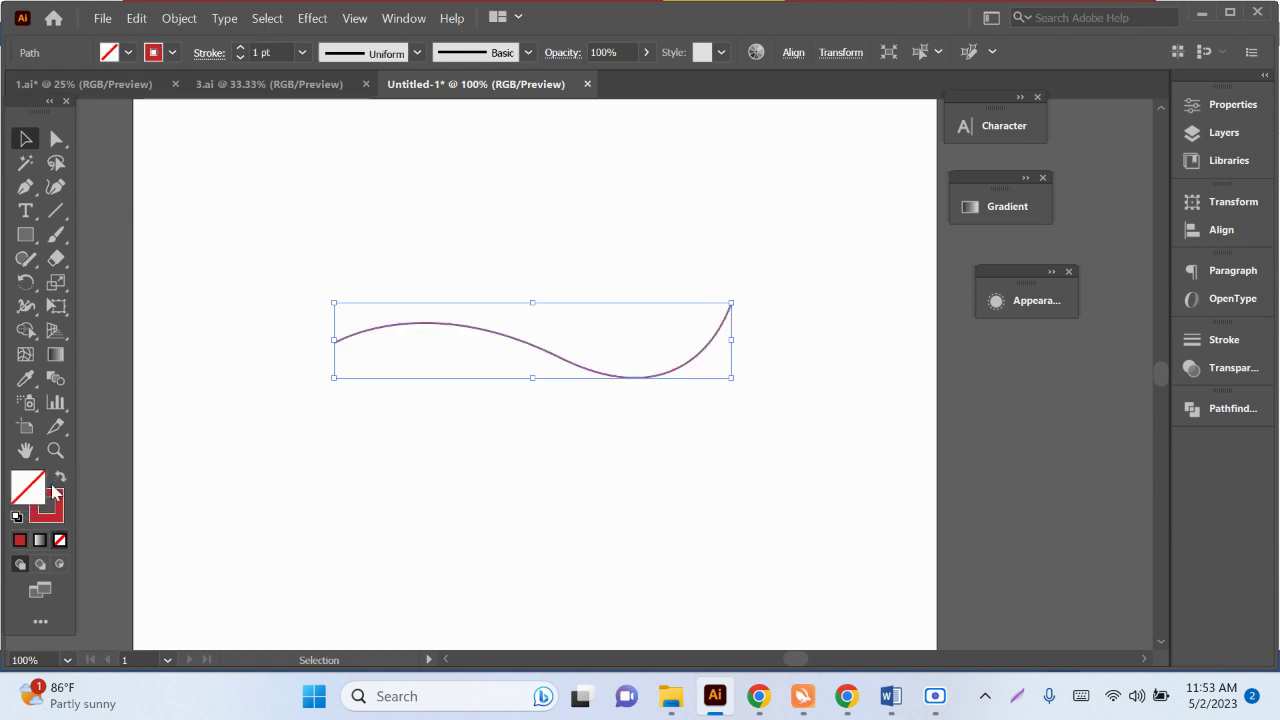
pyautogui.doubleClick(262, 52)
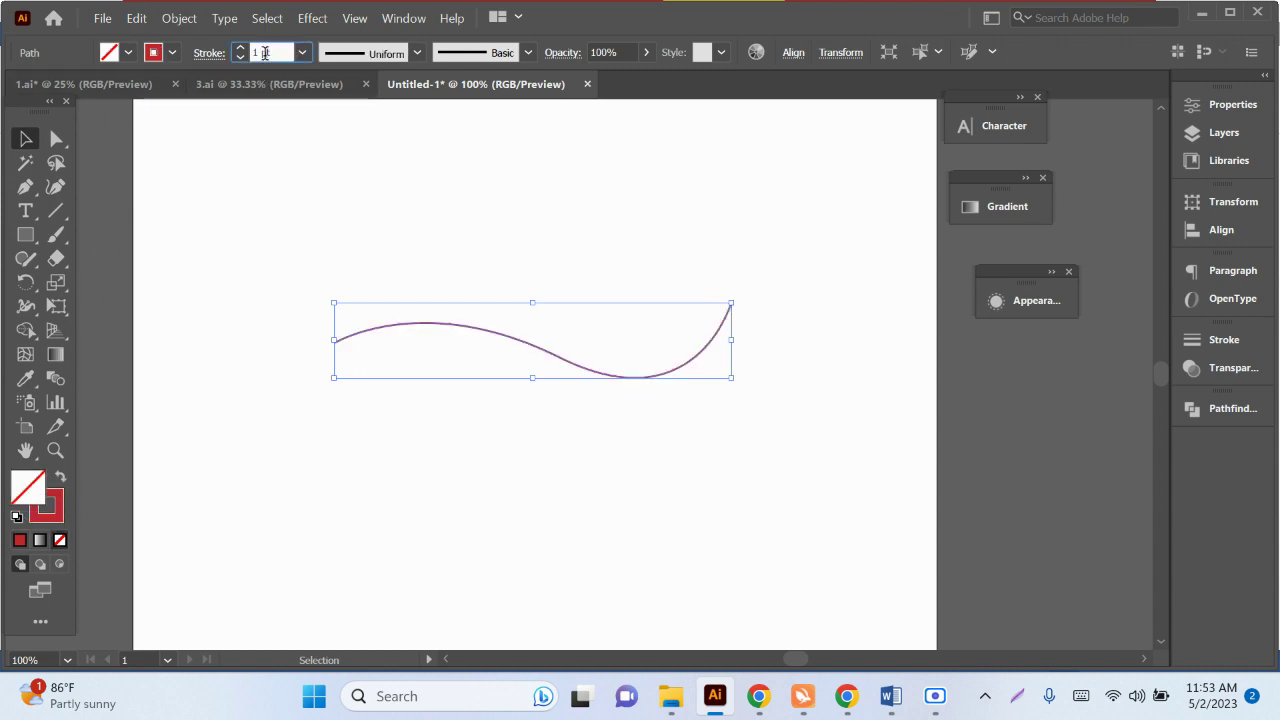
pyautogui.write('4')
pyautogui.press('Return')
pyautogui.press('Up')
pyautogui.press('Up')
pyautogui.press('Up')
pyautogui.press('Up')
pyautogui.press('Up')
pyautogui.press('Up')
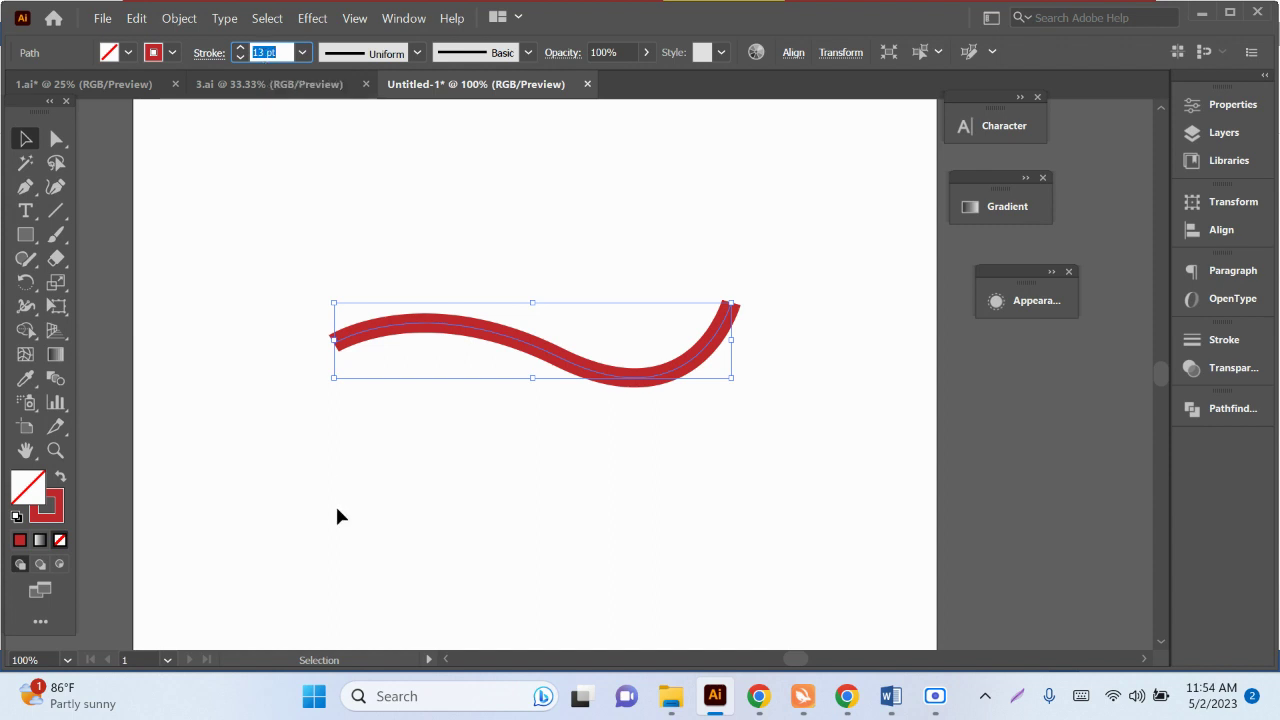
pyautogui.click(337, 516)
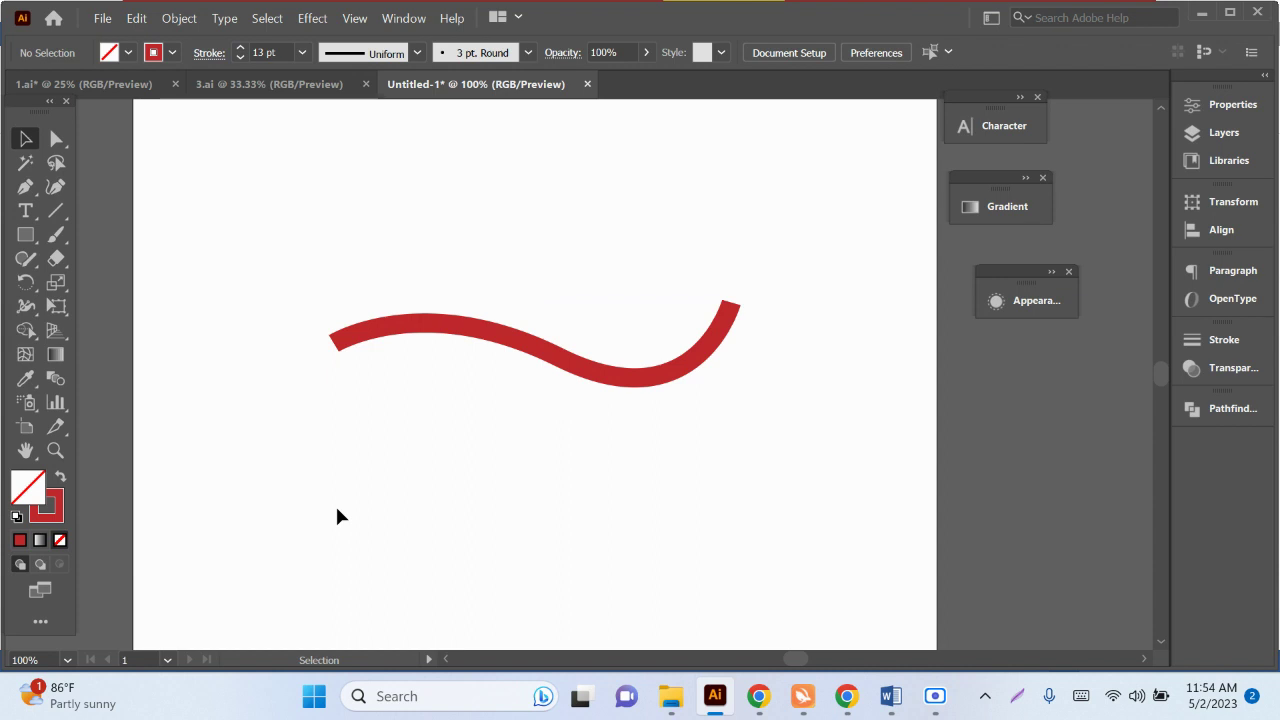
pyautogui.moveTo(405, 382); pyautogui.dragTo(340, 309)
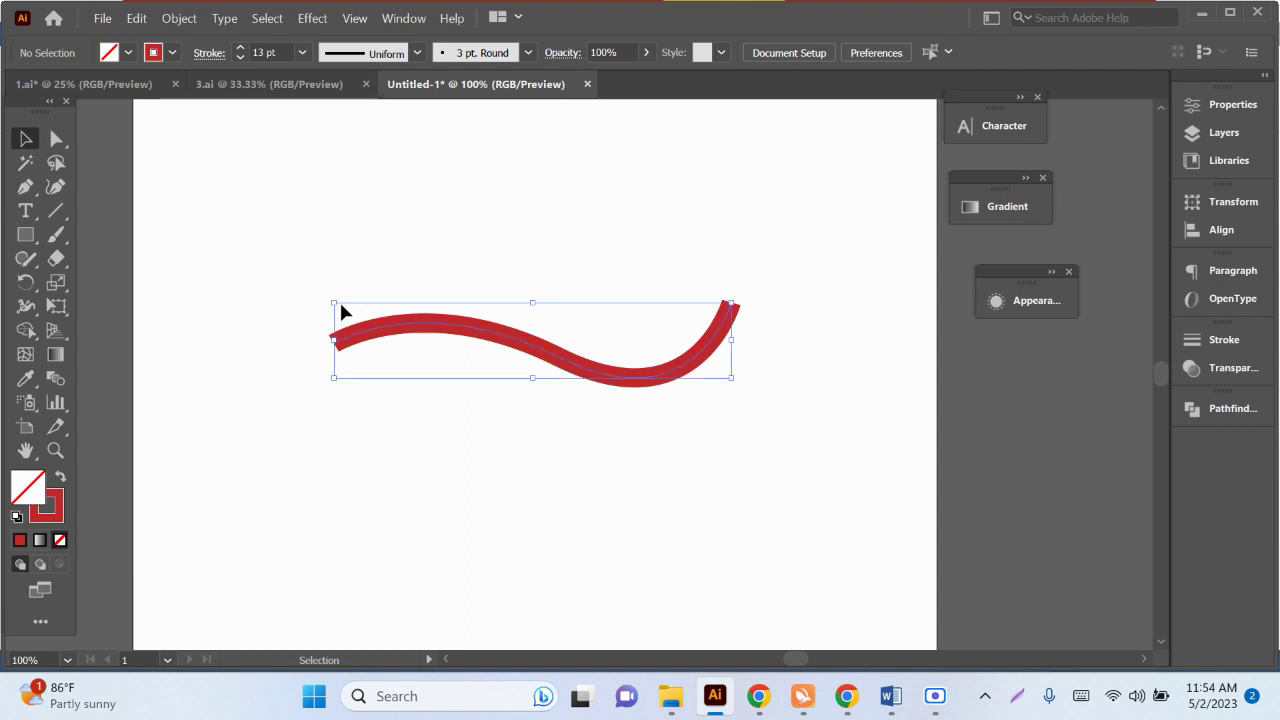
# Step: Use the Width tool to taper the red wave's left and right ends
pyautogui.click(26, 306)
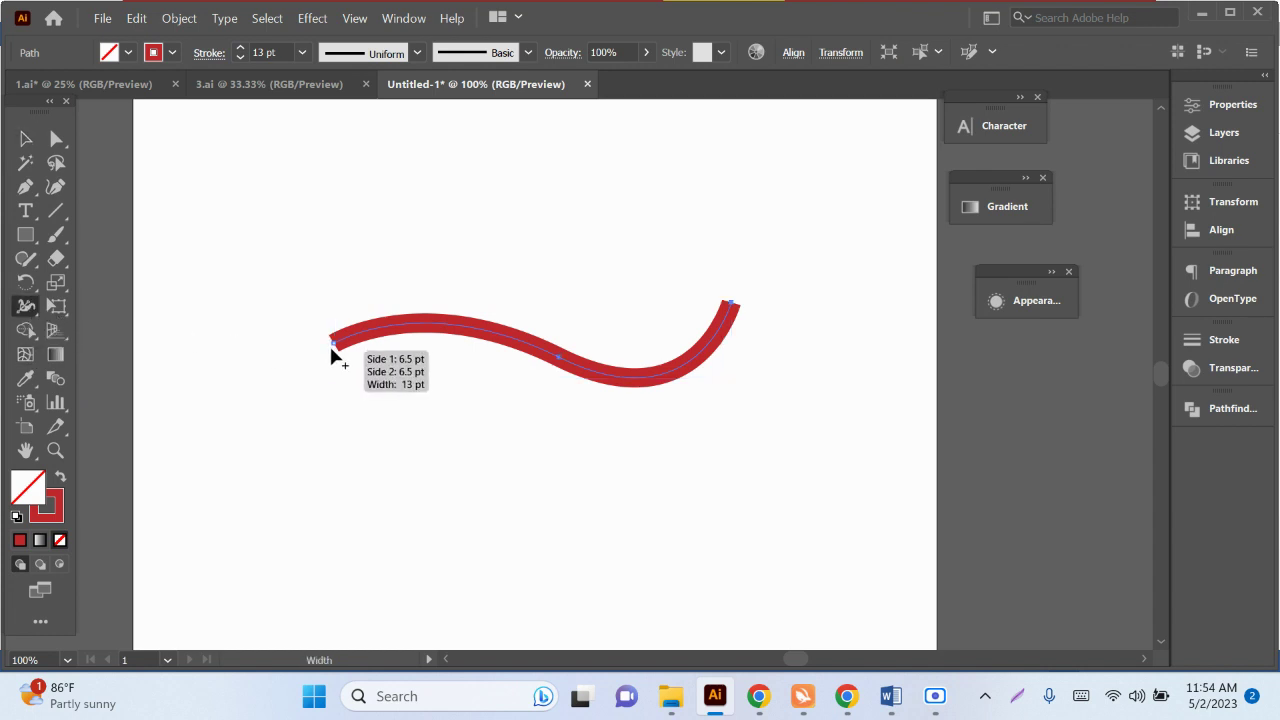
pyautogui.moveTo(334, 343)
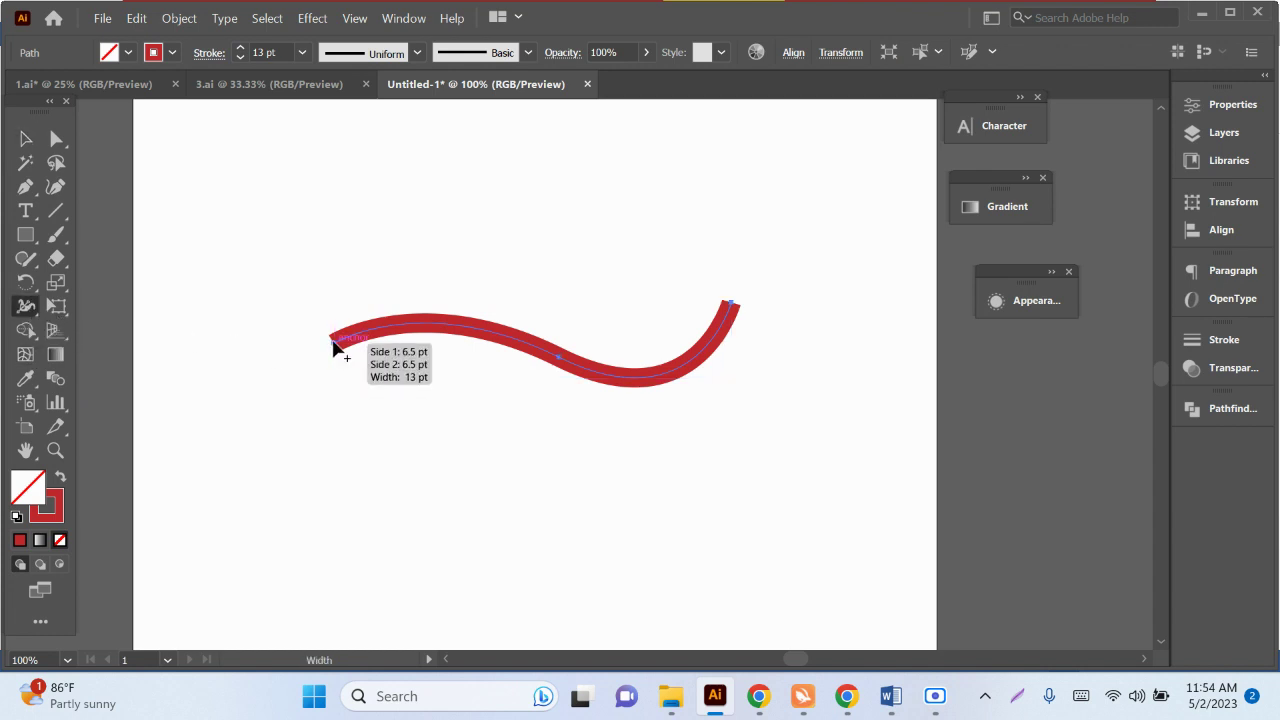
pyautogui.moveTo(333, 341)
pyautogui.mouseDown()
pyautogui.moveTo(303, 291)
pyautogui.moveTo(323, 337)
pyautogui.mouseUp()
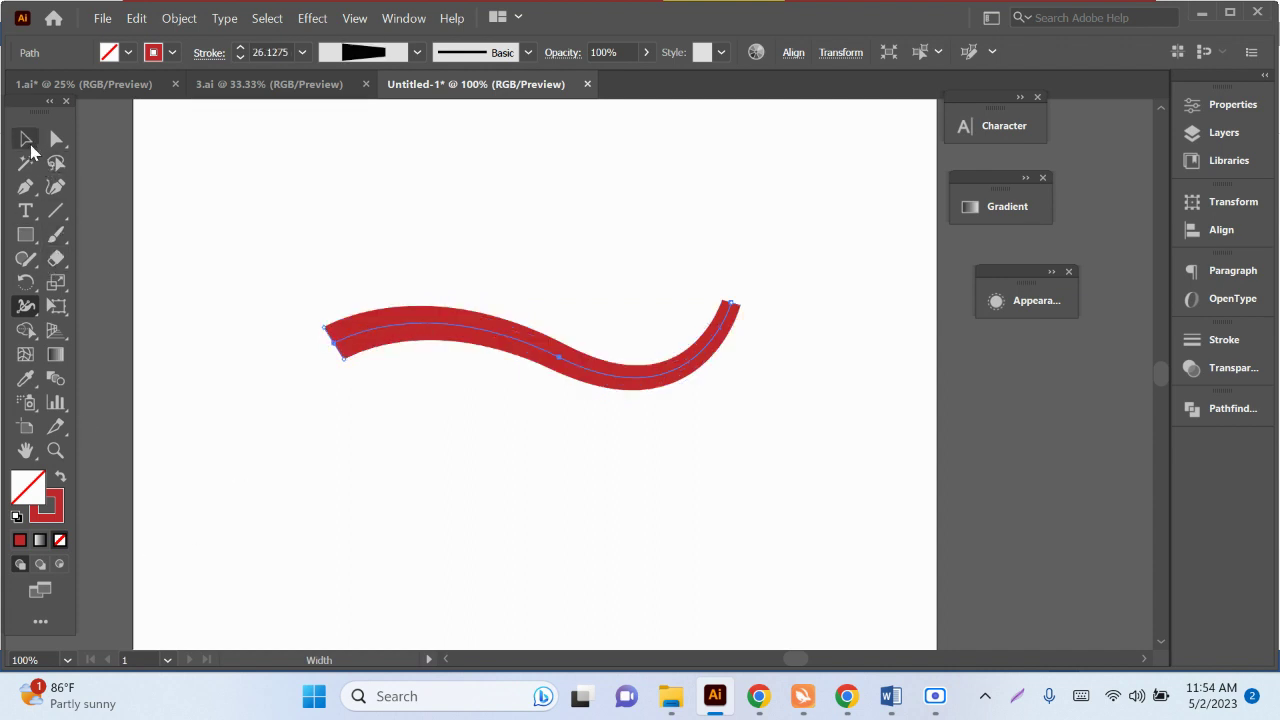
pyautogui.press('v')
pyautogui.click(674, 486)
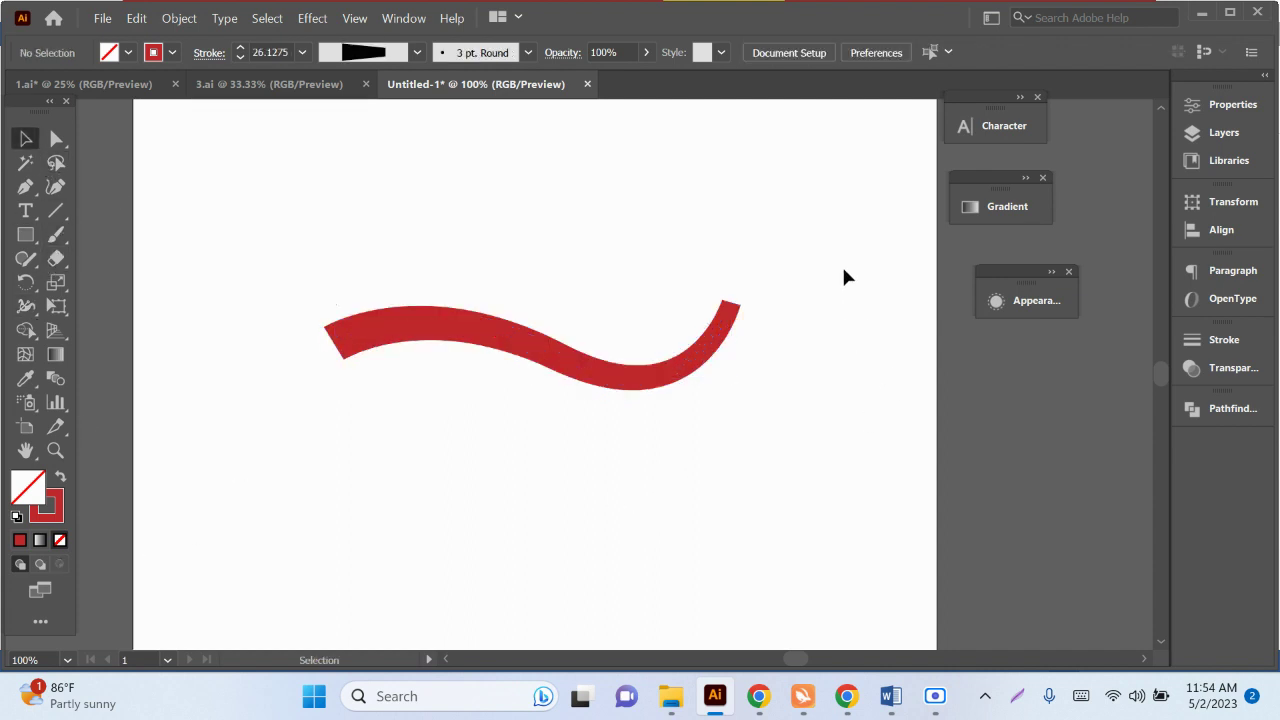
pyautogui.scroll(3, 846, 274)
pyautogui.moveTo(694, 400); pyautogui.dragTo(412, 392)
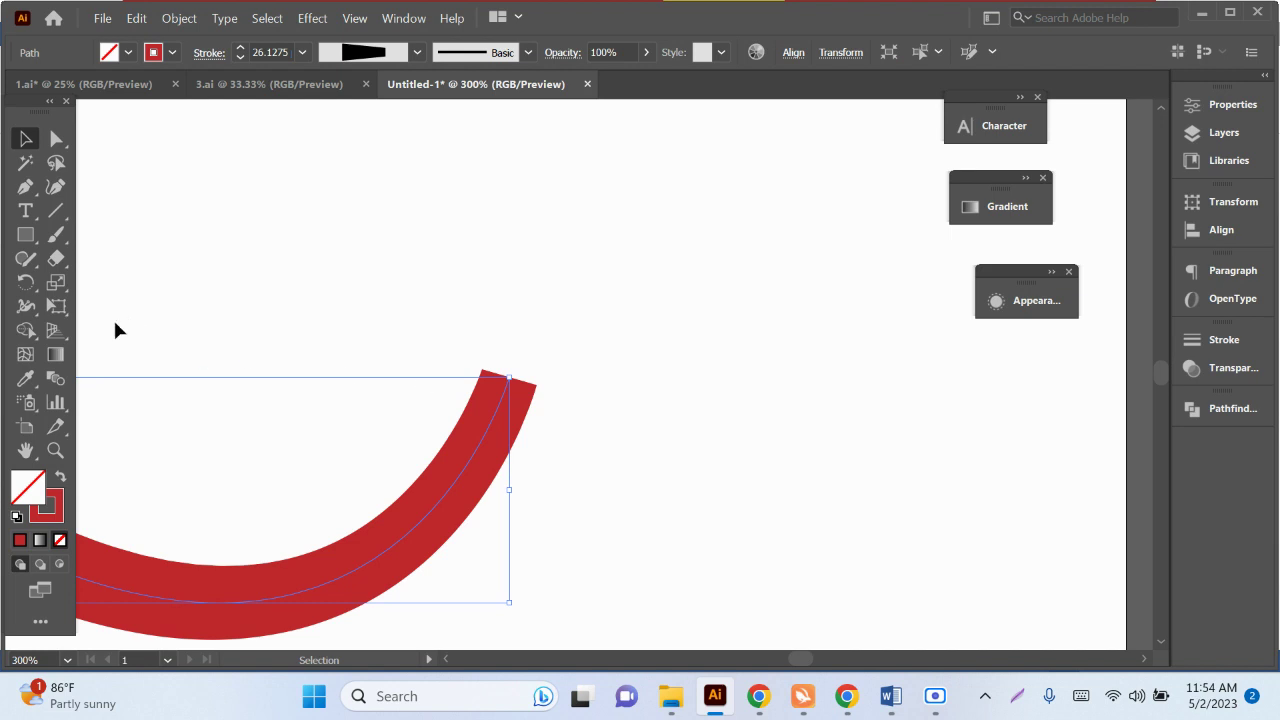
pyautogui.click(26, 306)
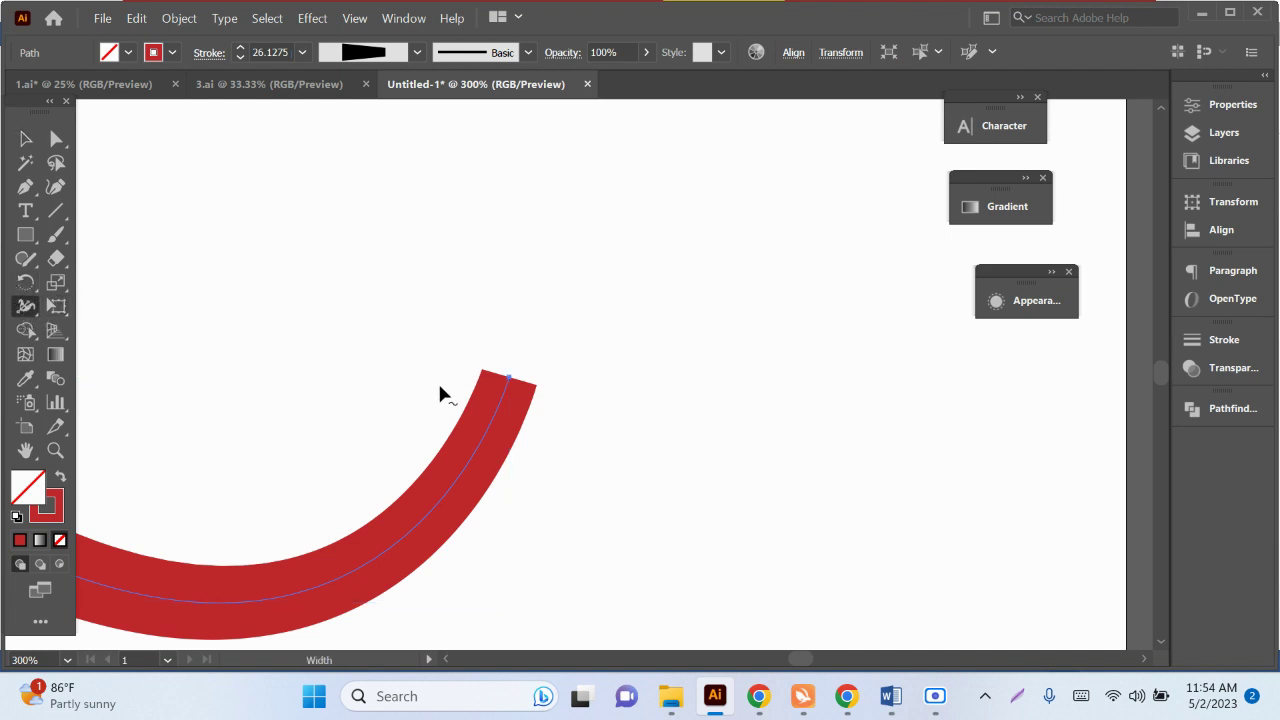
pyautogui.moveTo(536, 386); pyautogui.dragTo(507, 396)
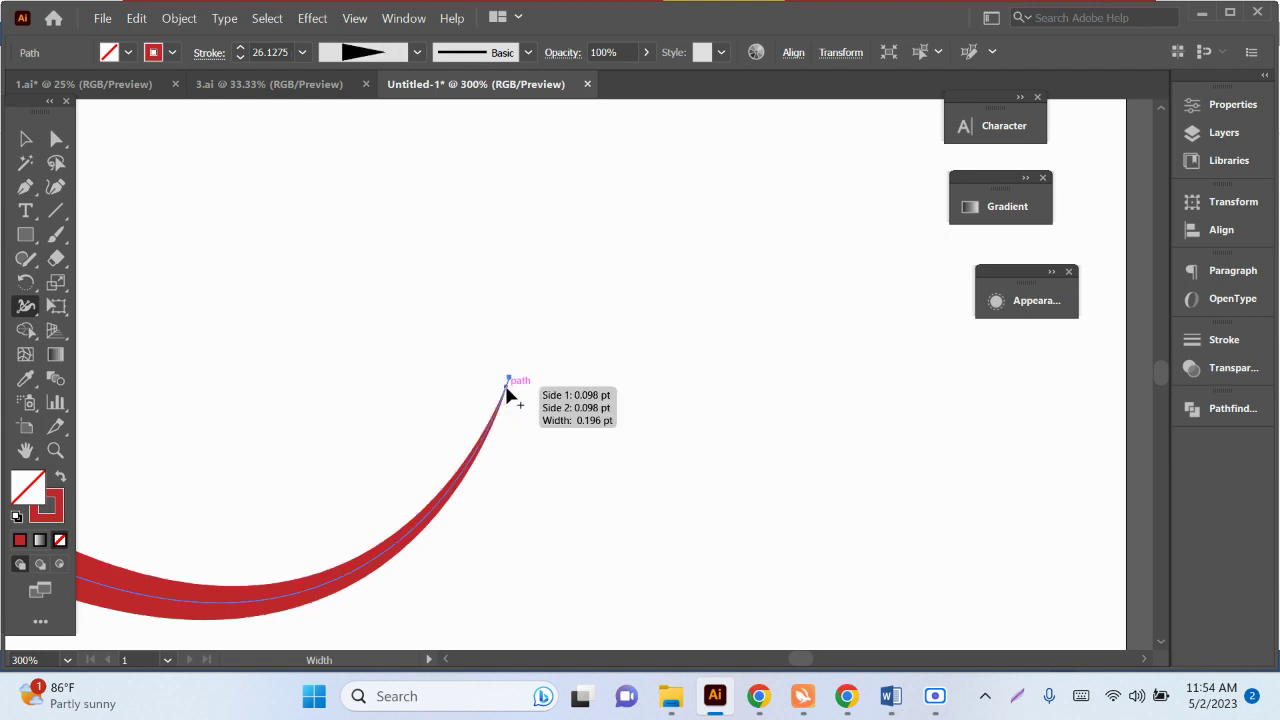
# Step: Zoom out, select the whole stroke, and keep Width Profile 4 in the profile list
pyautogui.click(578, 340)
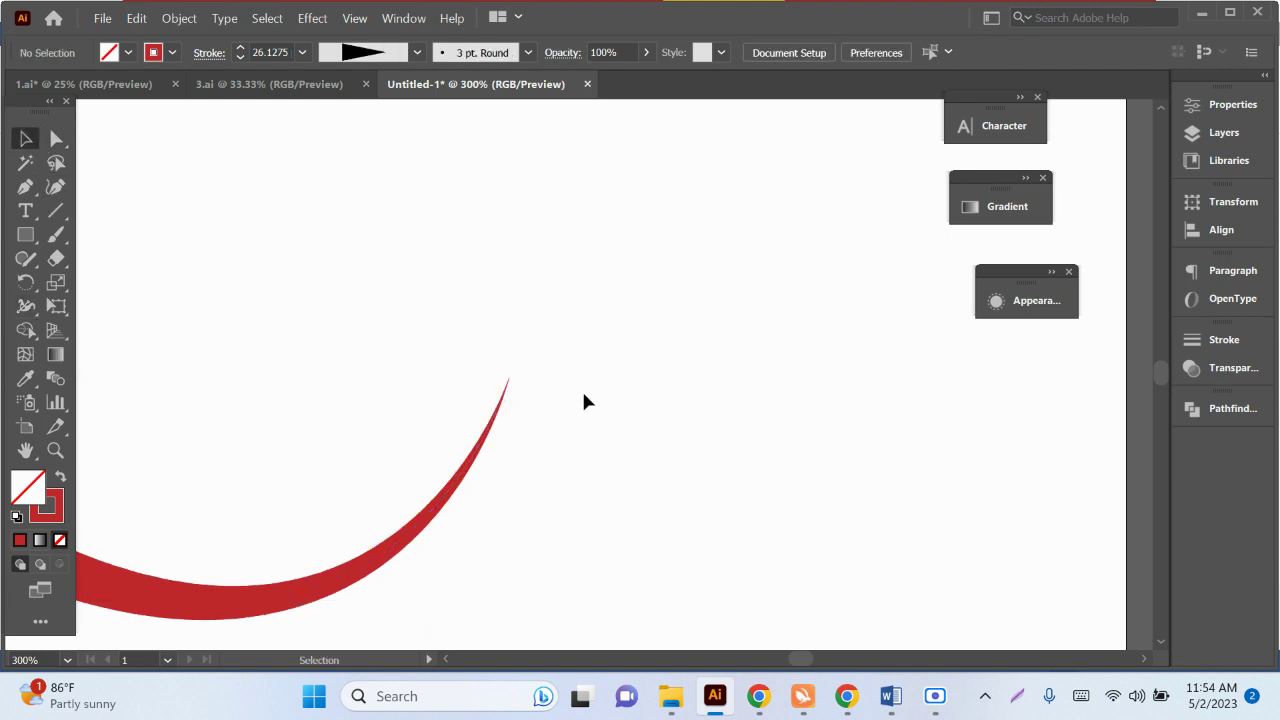
pyautogui.hotkey('ctrl', '-')
pyautogui.hotkey('ctrl', '-')
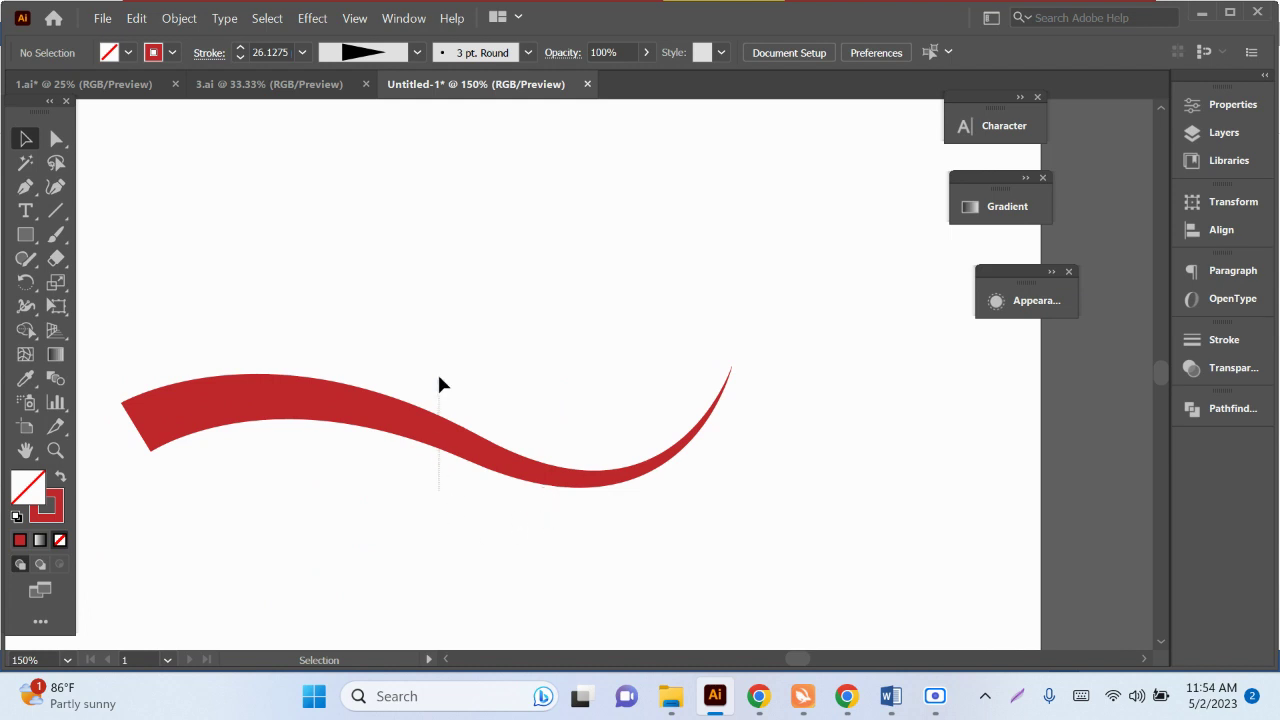
pyautogui.moveTo(450, 346); pyautogui.dragTo(448, 545)
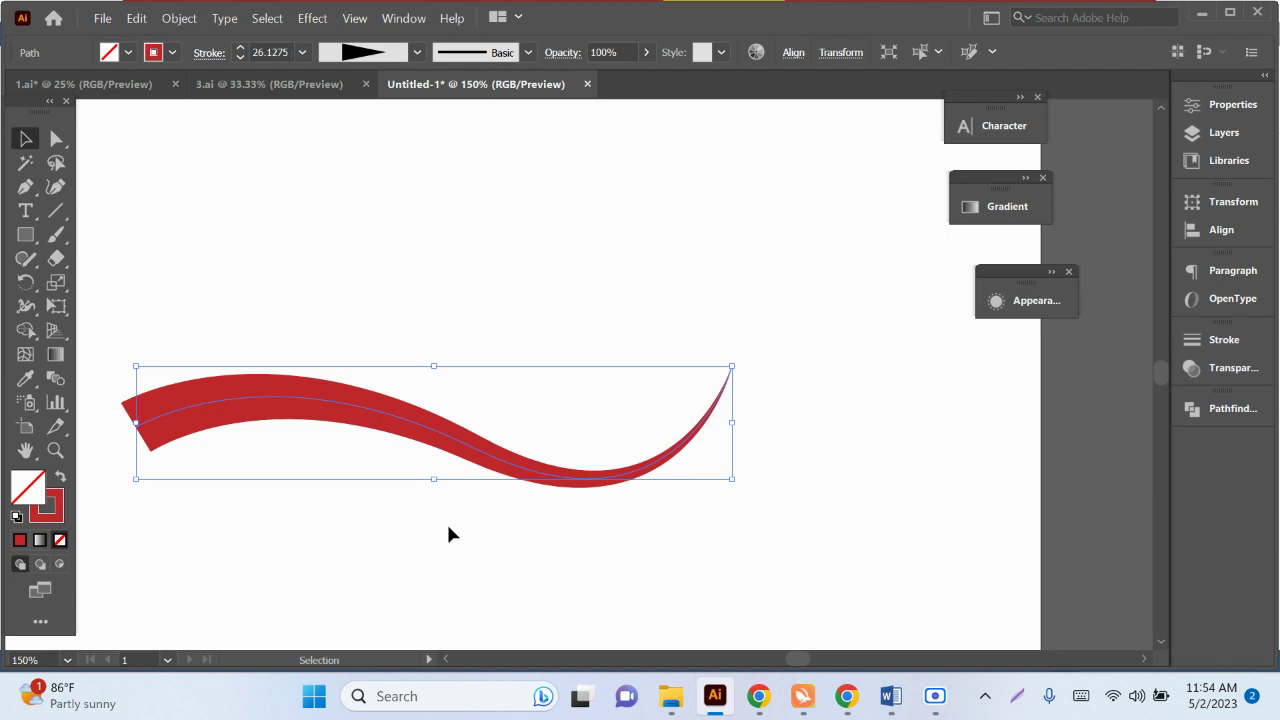
pyautogui.click(357, 53)
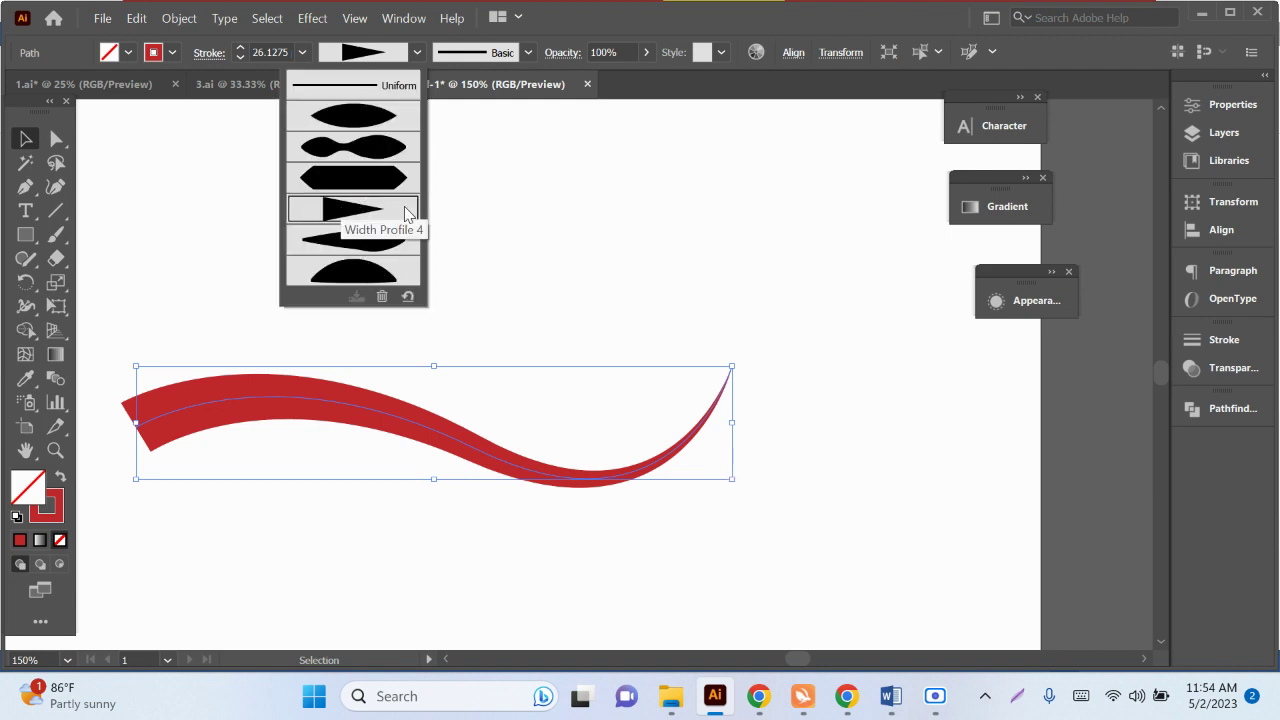
pyautogui.click(530, 225)
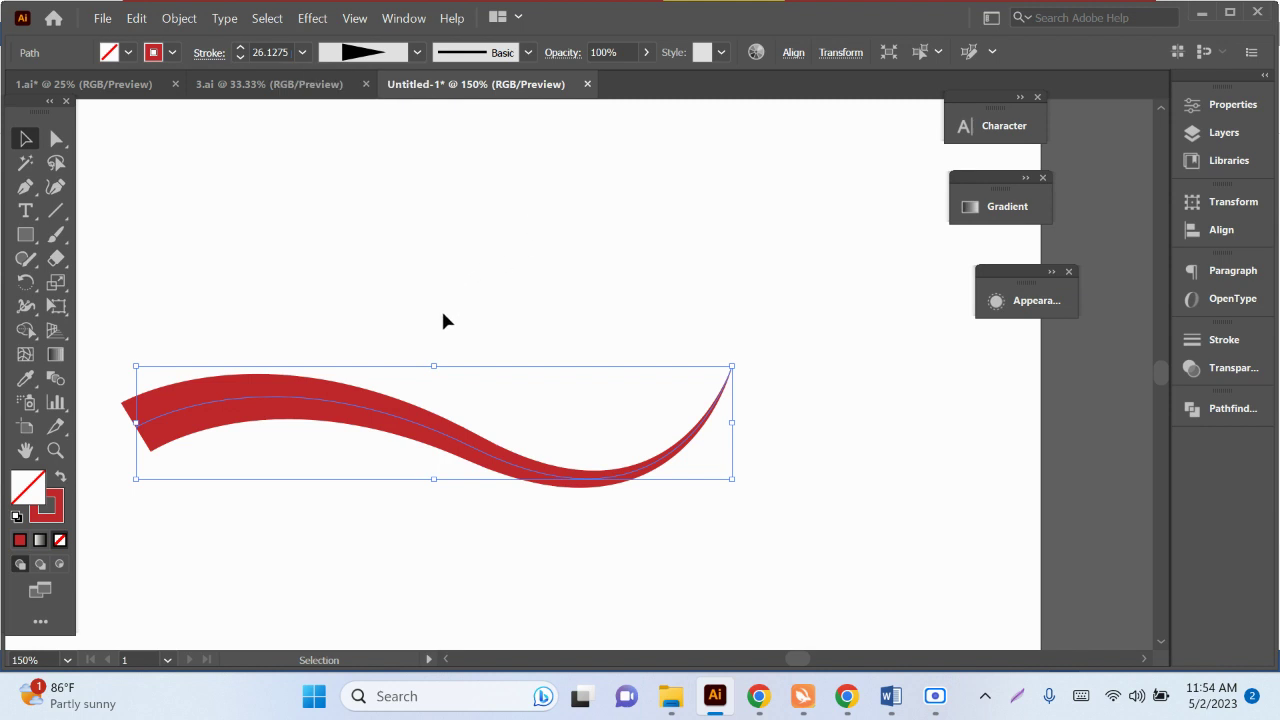
pyautogui.moveTo(441, 308)
pyautogui.mouseDown()
pyautogui.moveTo(321, 523)
pyautogui.moveTo(230, 521)
pyautogui.mouseUp()
# Step: Drag outward with the Width tool to thicken the middle of the red wave
pyautogui.scroll(1, 240, 493)
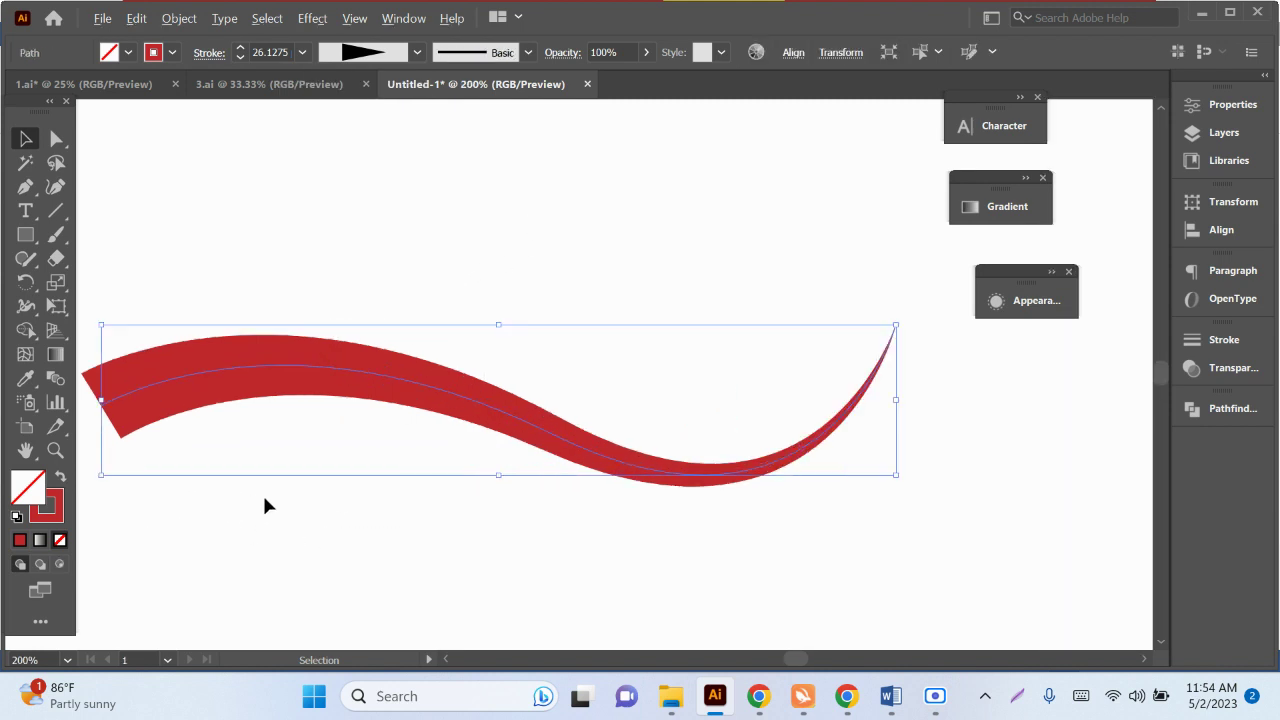
pyautogui.scroll(1, 622, 480)
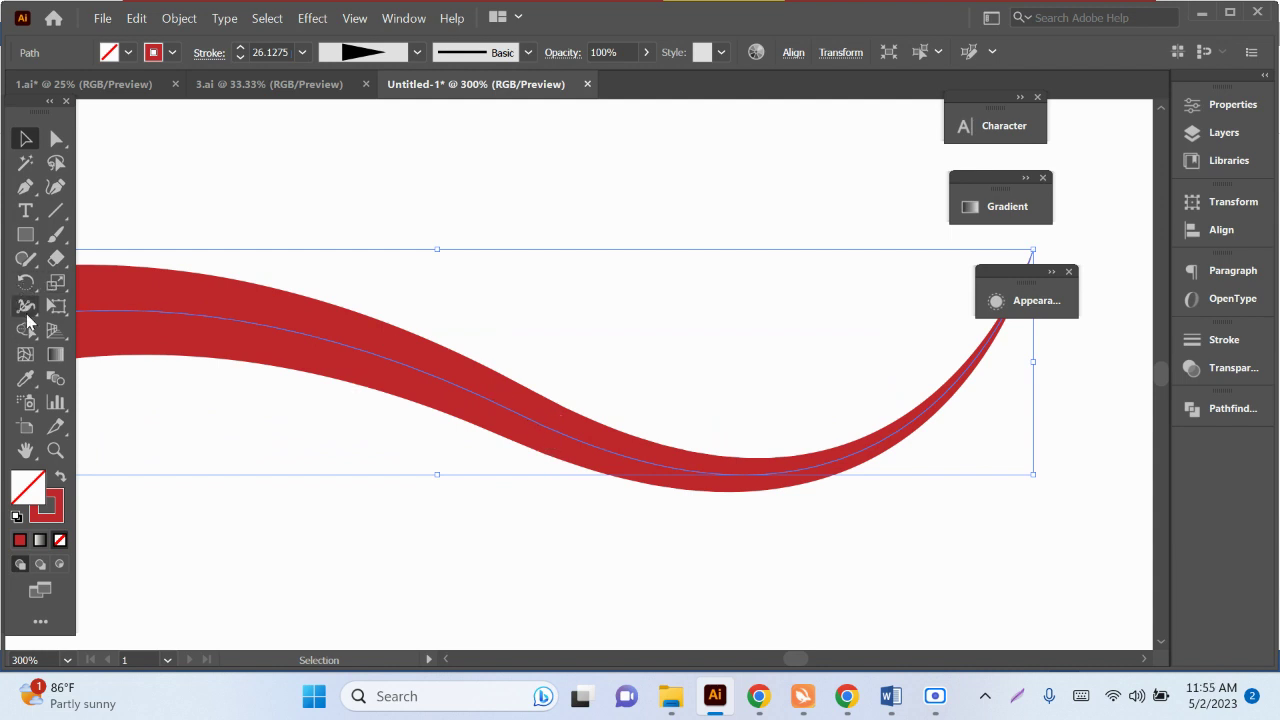
pyautogui.click(26, 306)
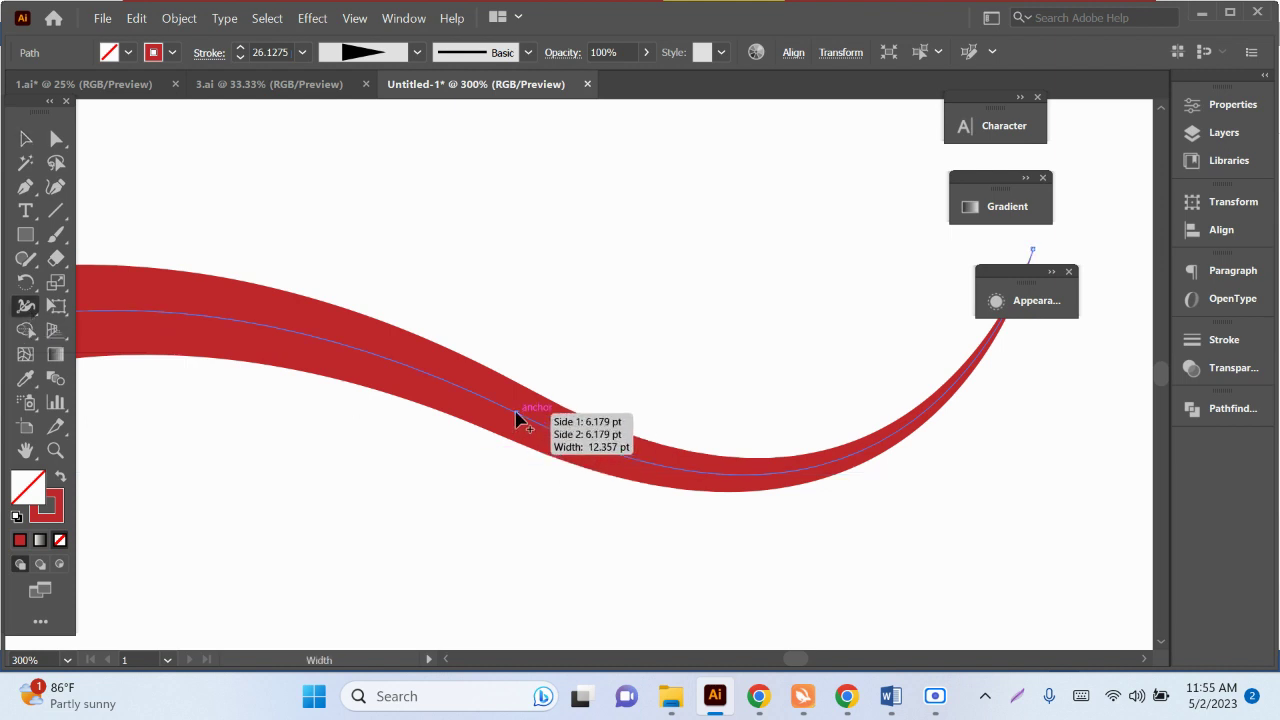
pyautogui.moveTo(517, 418); pyautogui.dragTo(533, 373)
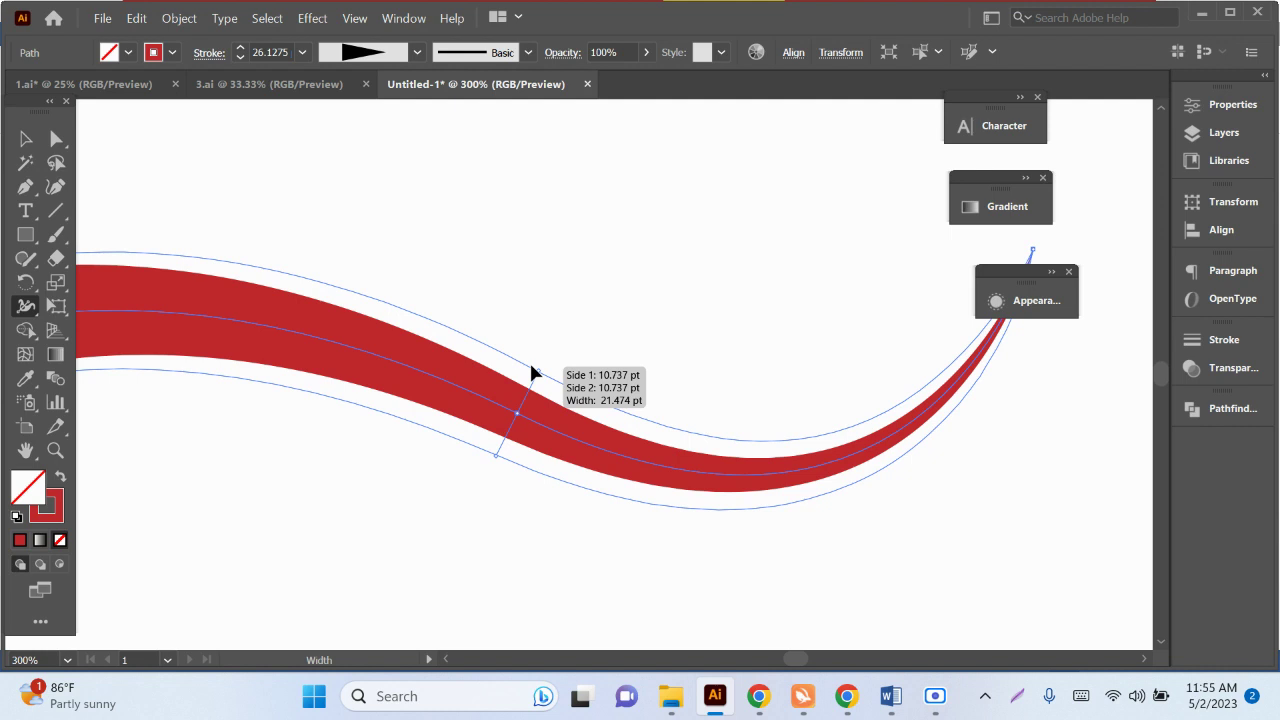
pyautogui.moveTo(533, 373); pyautogui.dragTo(533, 373)
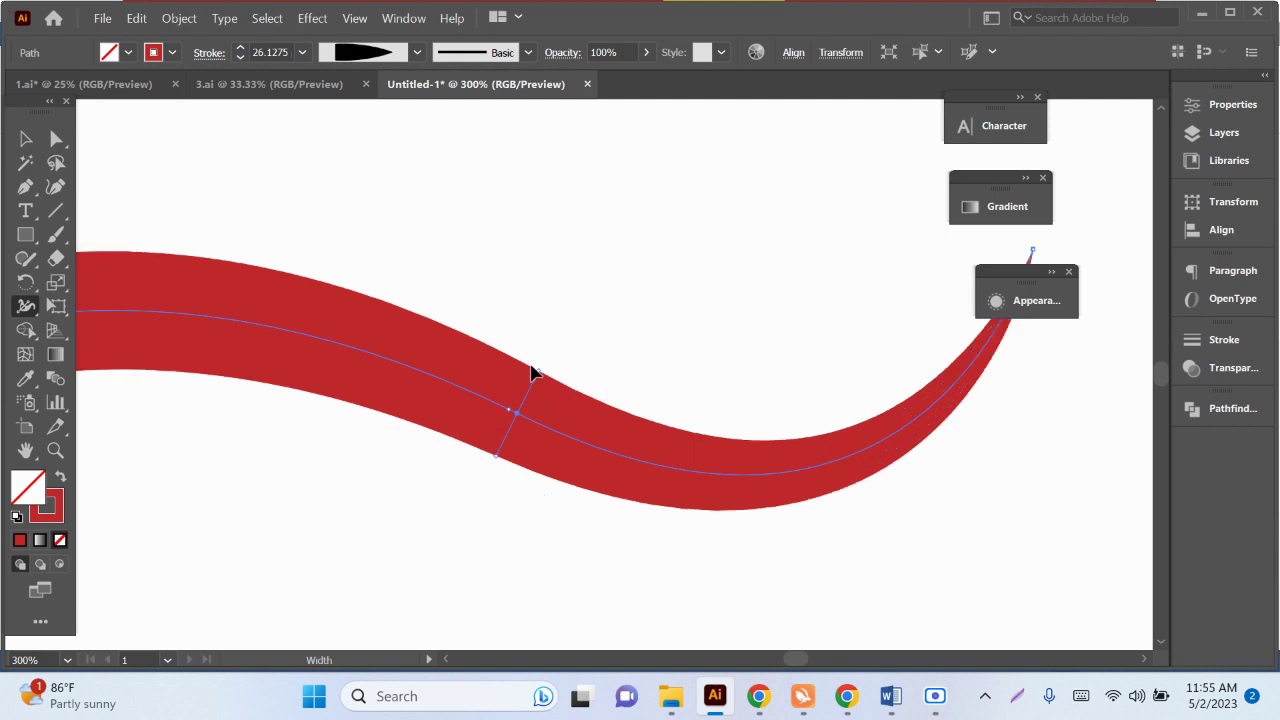
# Step: Zoom out and reselect the whole red wave stroke with the Selection tool
pyautogui.click(24, 136)
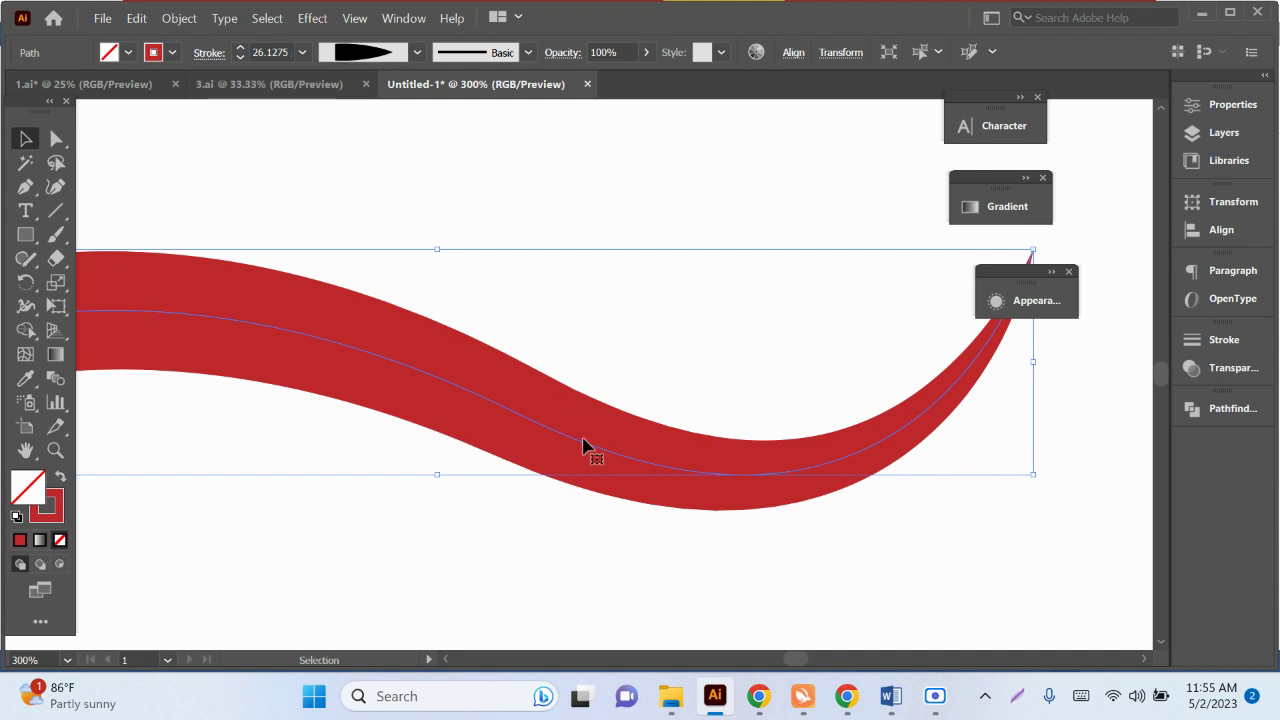
pyautogui.scroll(-2, 590, 447)
pyautogui.click(560, 504)
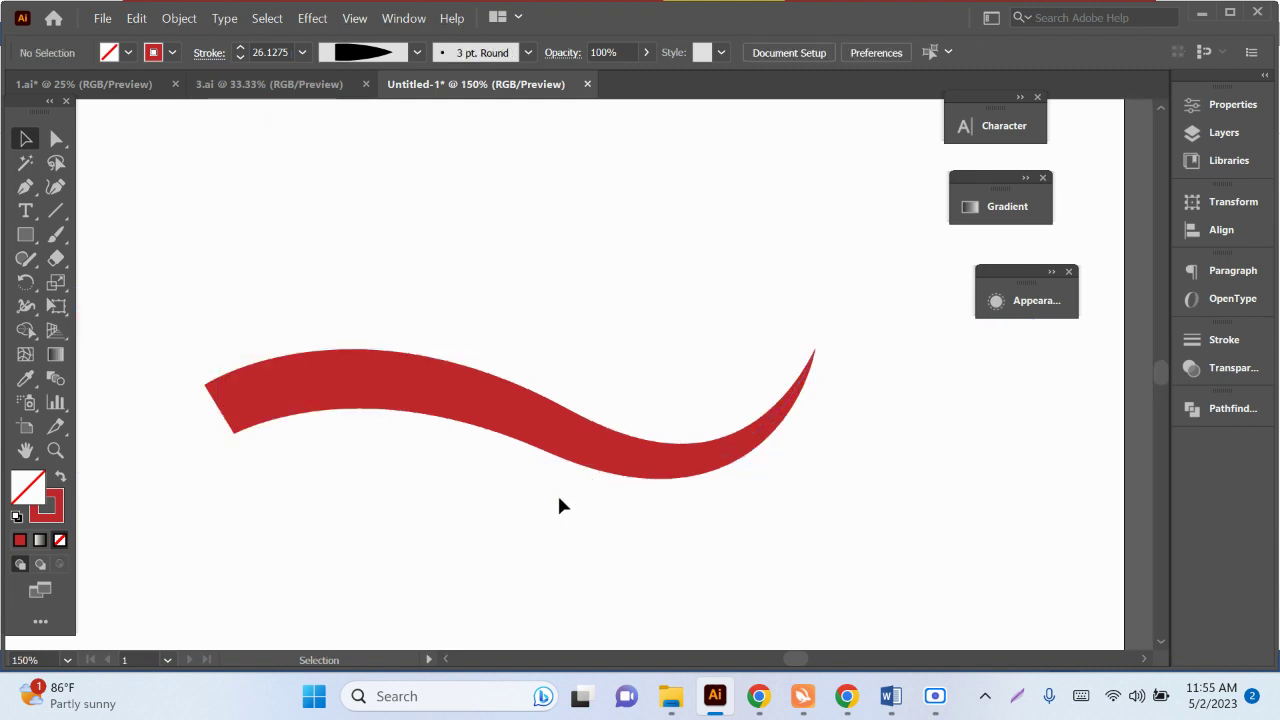
pyautogui.moveTo(552, 496); pyautogui.dragTo(400, 302)
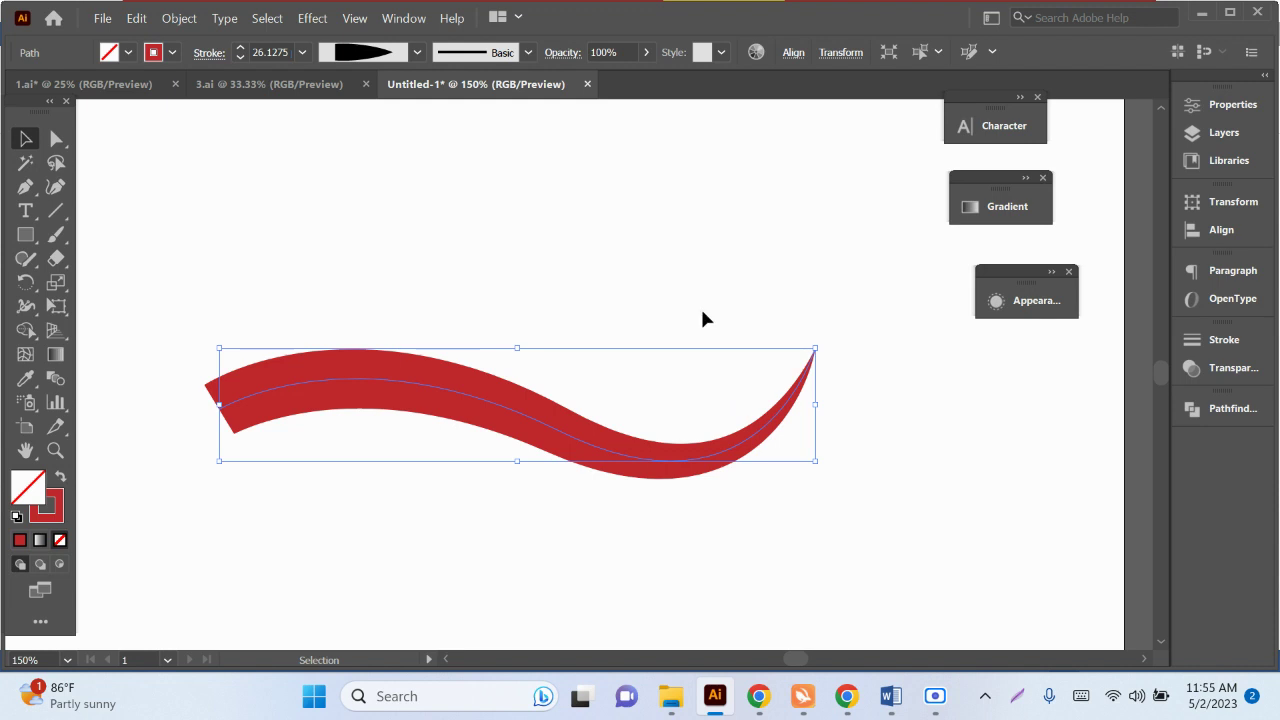
pyautogui.click(178, 18)
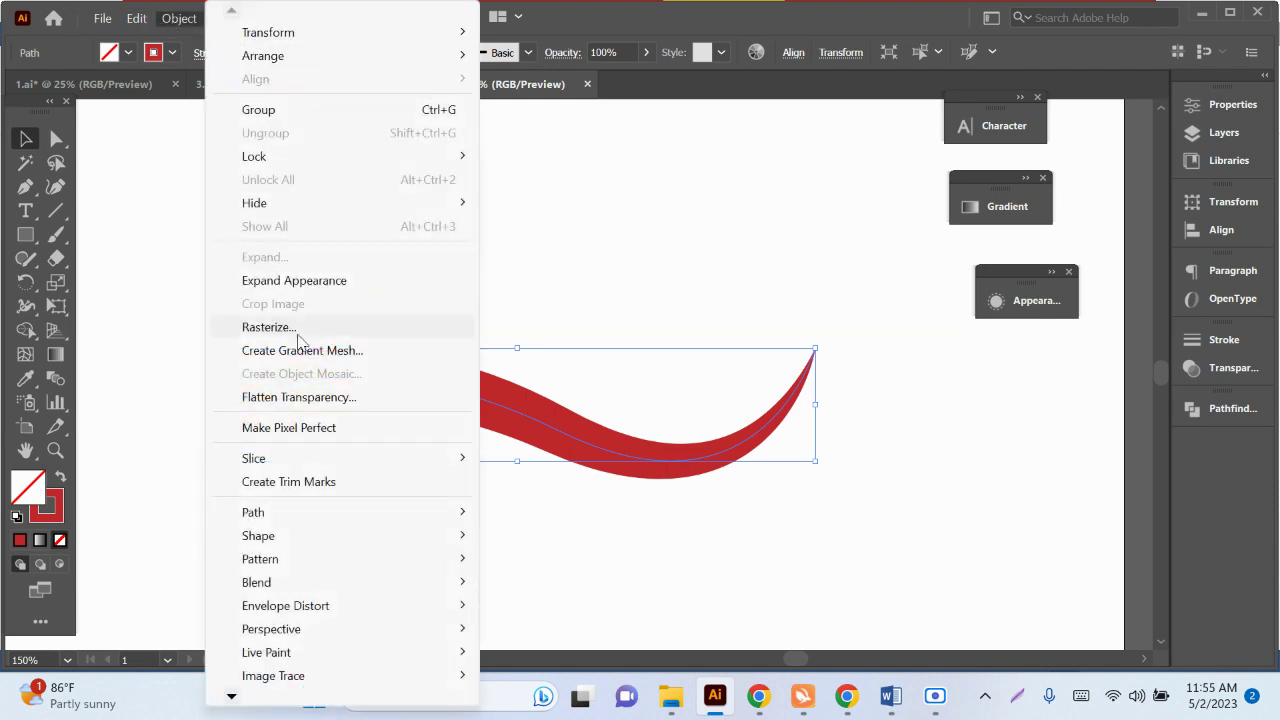
# Step: Expand the red wave's appearance into a filled shape and nudge it slightly right
pyautogui.click(287, 281)
pyautogui.click(677, 566)
pyautogui.moveTo(515, 432); pyautogui.dragTo(523, 432)
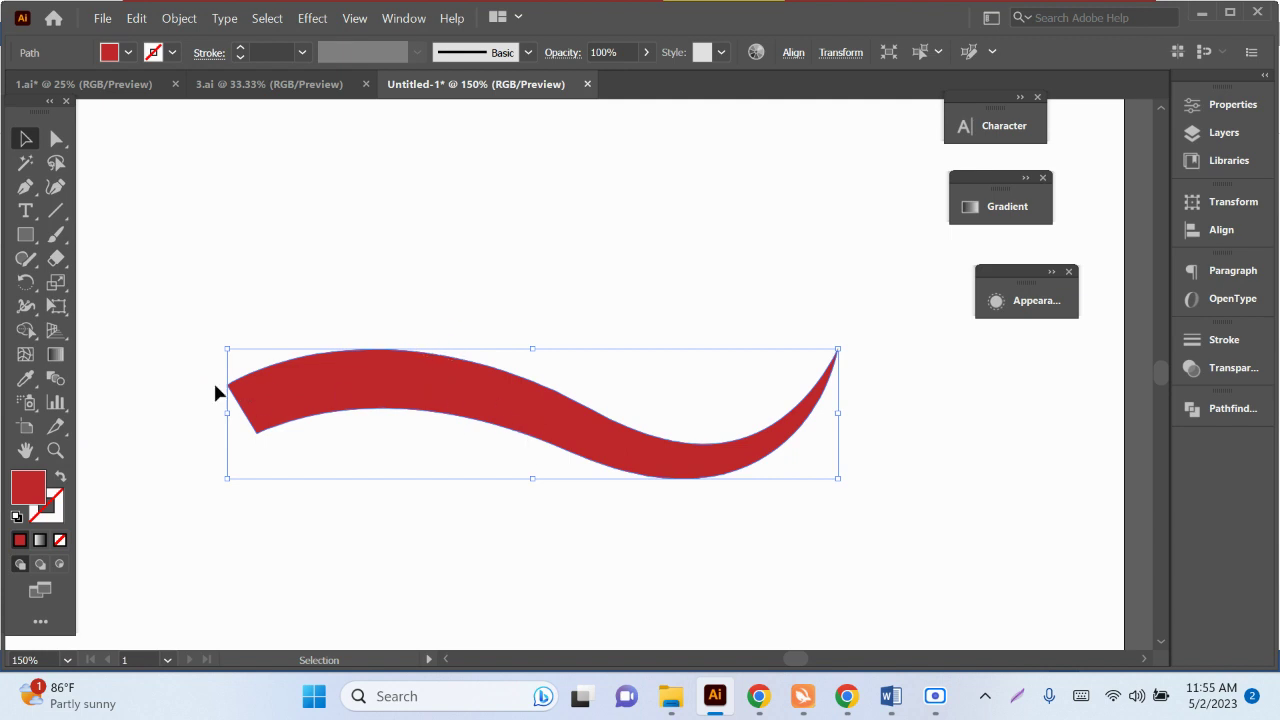
pyautogui.click(27, 283)
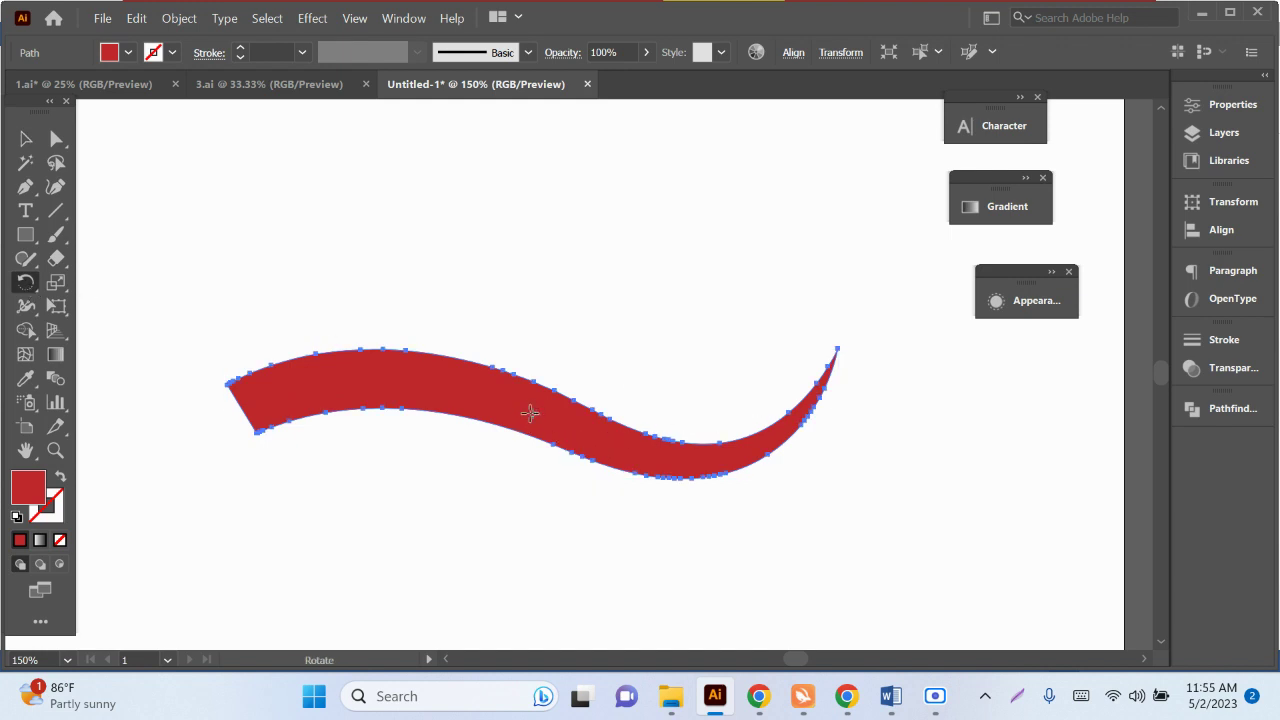
# Step: Make a 43° rotated copy of the red wave around its centre, repeating to form a pinwheel
pyautogui.keyDown('alt'); pyautogui.click(531, 415); pyautogui.keyUp('alt')
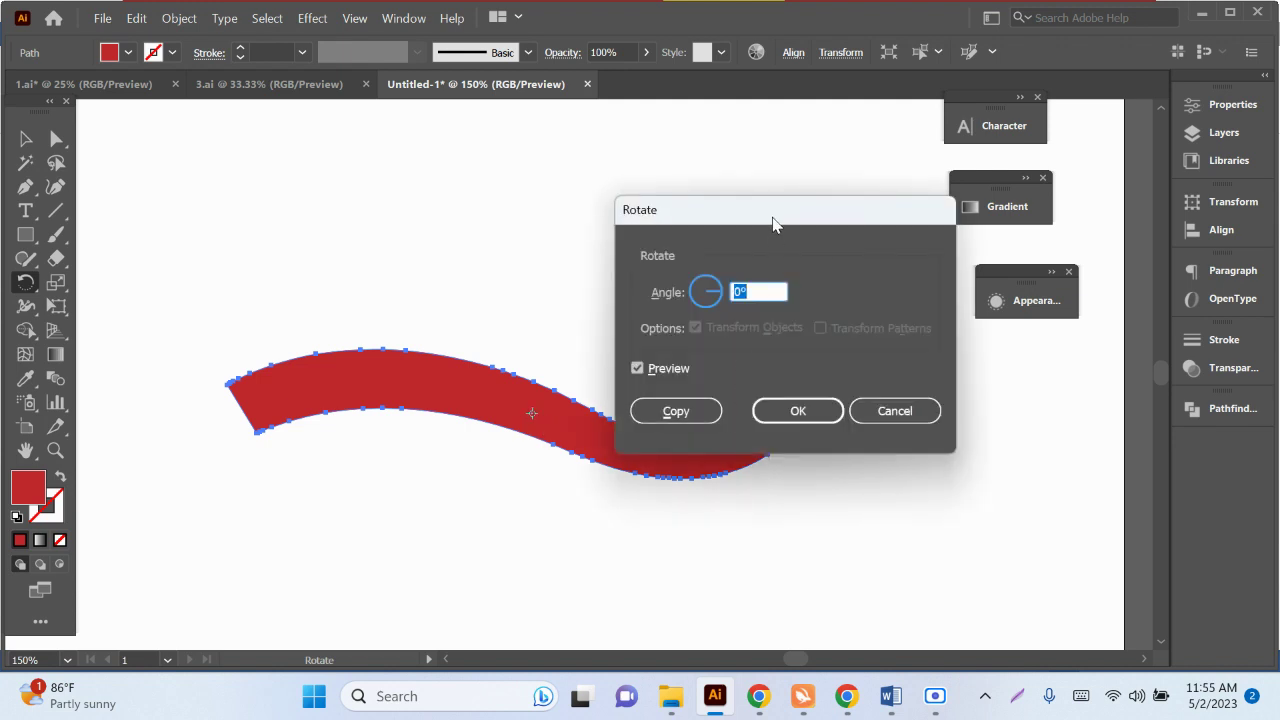
pyautogui.moveTo(772, 224); pyautogui.dragTo(1024, 212)
pyautogui.scroll(4, 1013, 282)
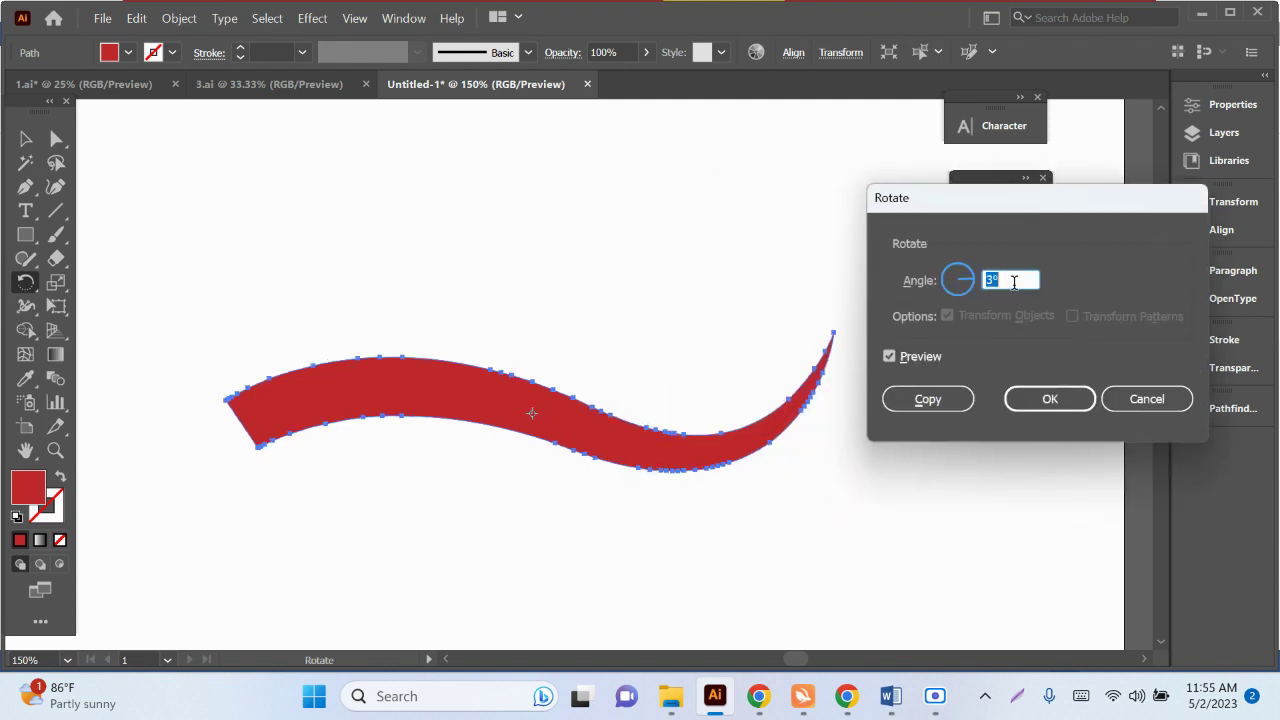
pyautogui.scroll(8, 1013, 282)
pyautogui.scroll(8, 1013, 282)
pyautogui.scroll(8, 1013, 282)
pyautogui.scroll(4, 1013, 282)
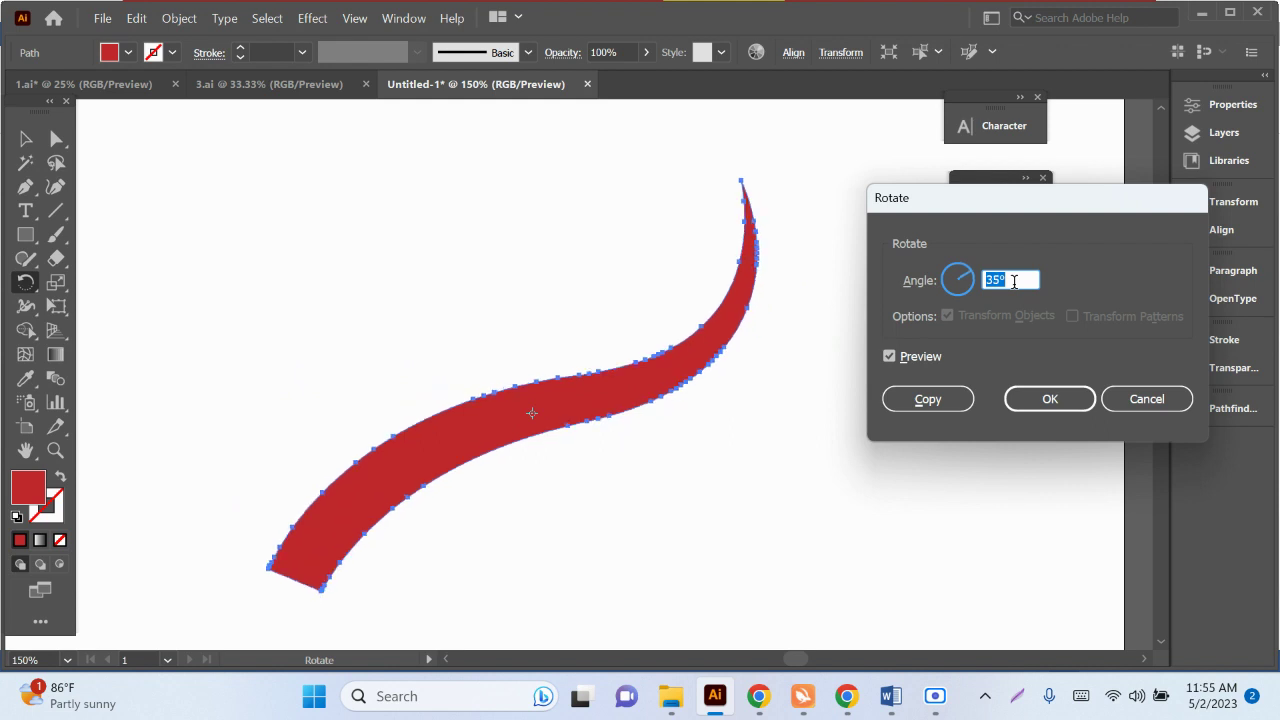
pyautogui.scroll(3, 1013, 282)
pyautogui.scroll(4, 1013, 282)
pyautogui.scroll(3, 1013, 282)
pyautogui.scroll(1, 1013, 282)
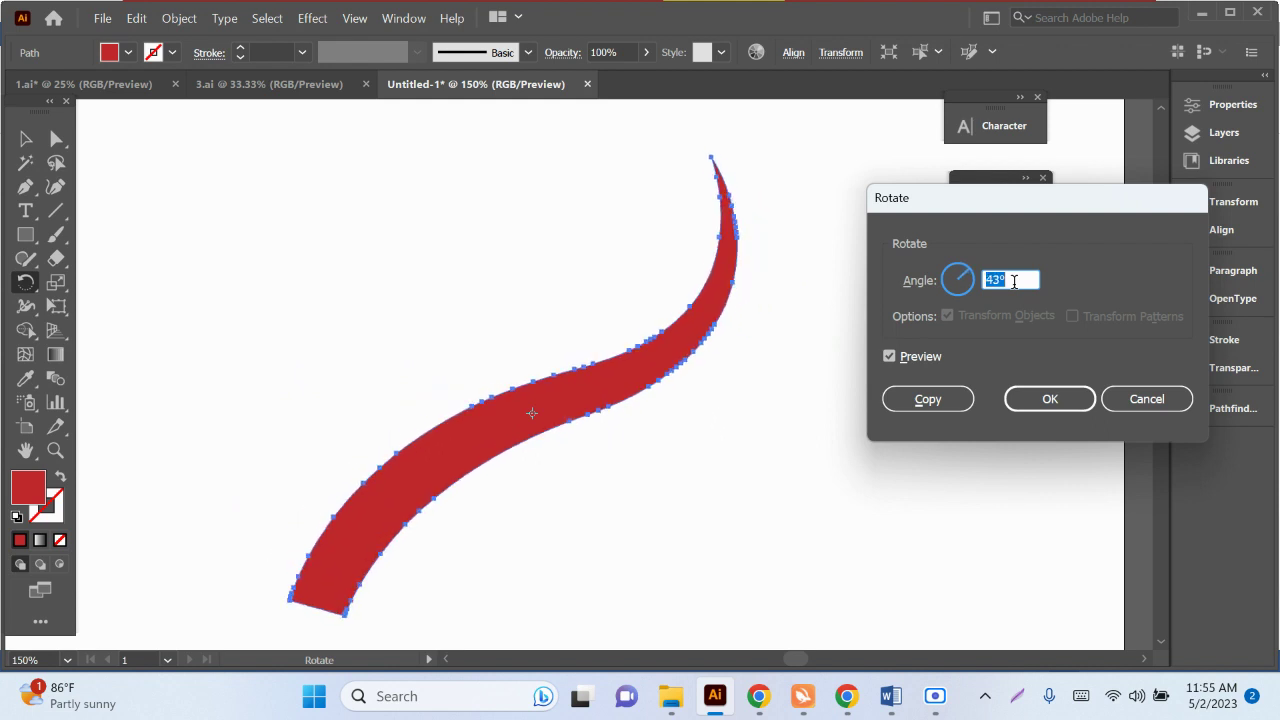
pyautogui.click(929, 399)
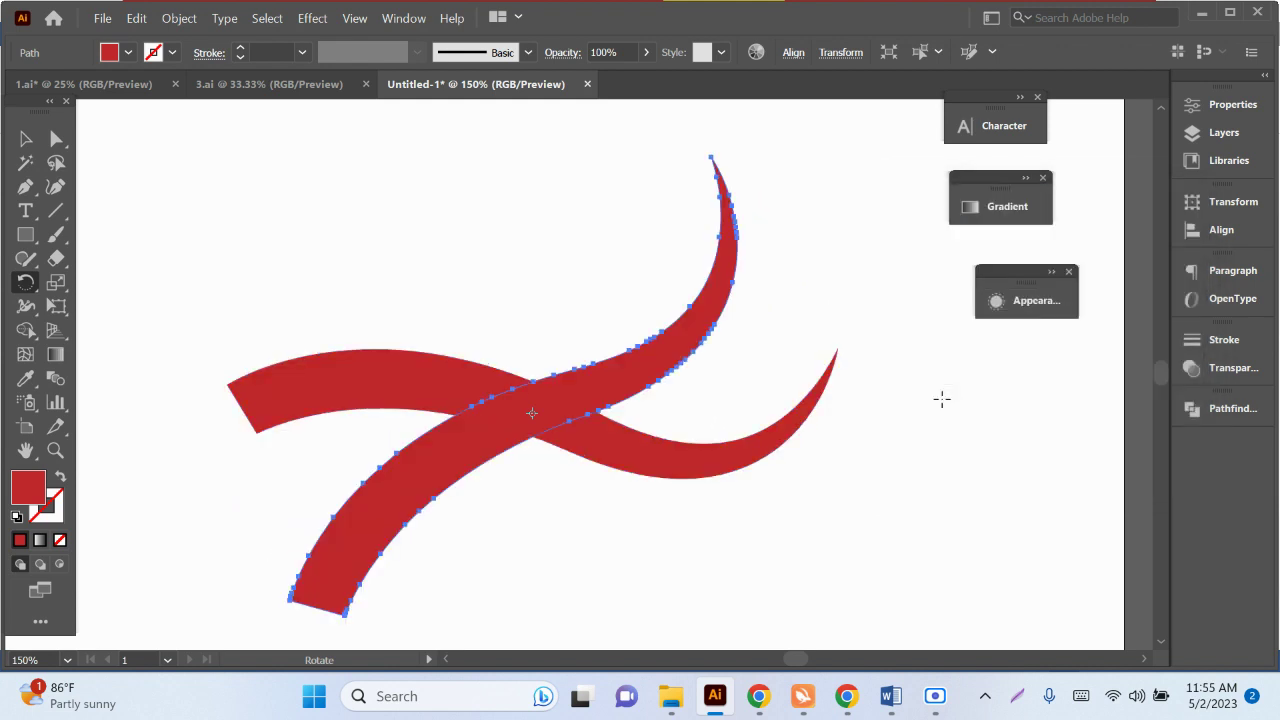
pyautogui.hotkey('ctrl', 'd')
pyautogui.hotkey('ctrl', 'd')
pyautogui.hotkey('ctrl', 'd')
pyautogui.hotkey('ctrl', 'd')
pyautogui.hotkey('ctrl', 'd')
pyautogui.hotkey('ctrl', 'd')
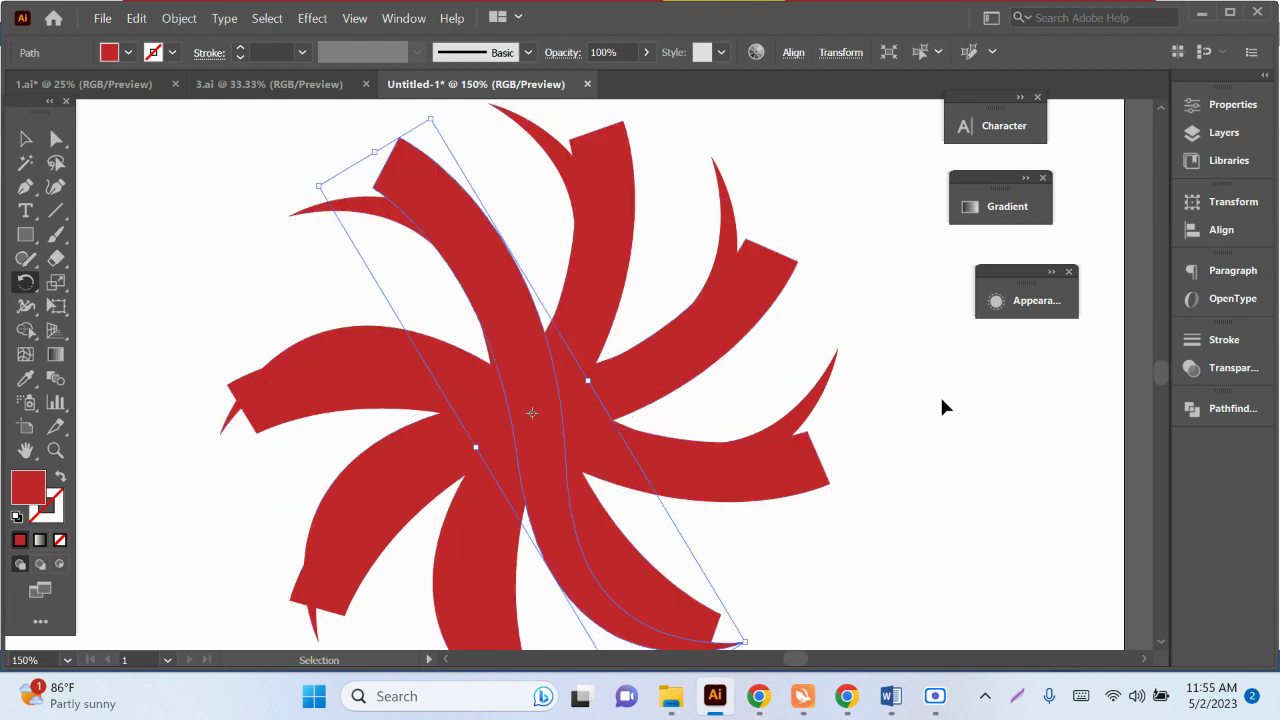
pyautogui.hotkey('ctrl', 'd')
pyautogui.hotkey('ctrl', 'd')
pyautogui.hotkey('ctrl', 'd')
pyautogui.hotkey('ctrl', 'd')
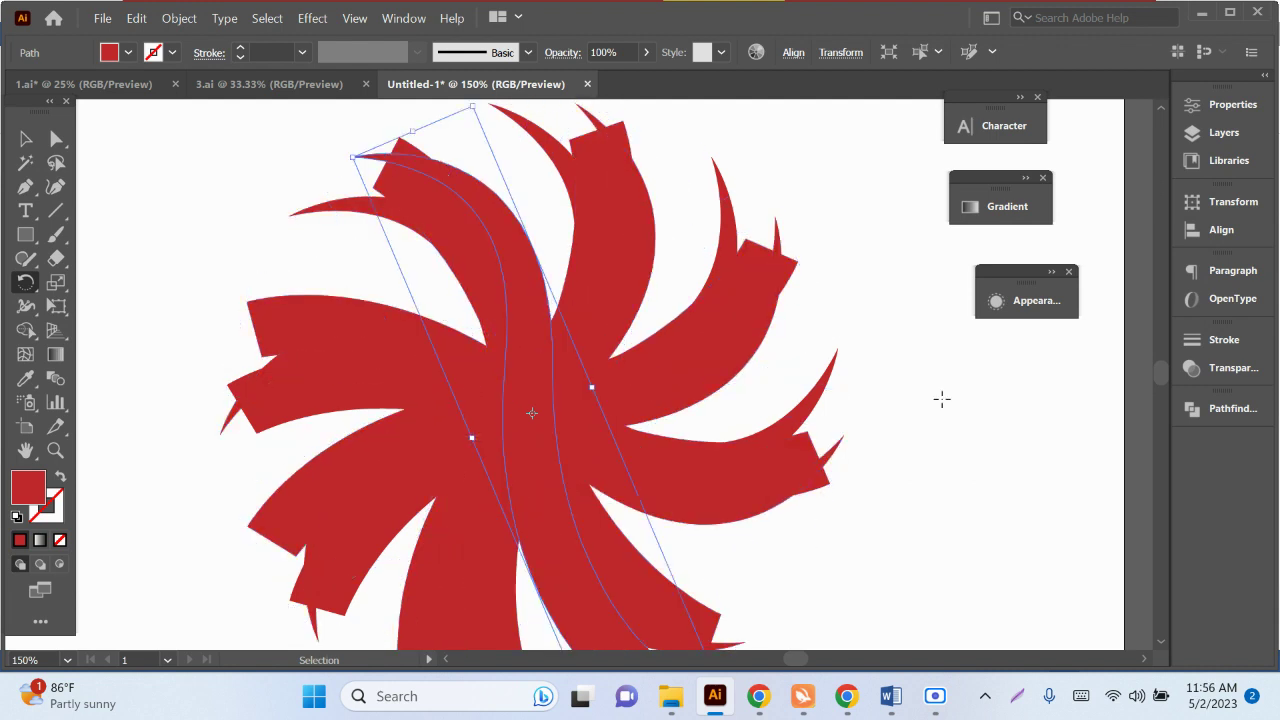
pyautogui.hotkey('ctrl', 'd')
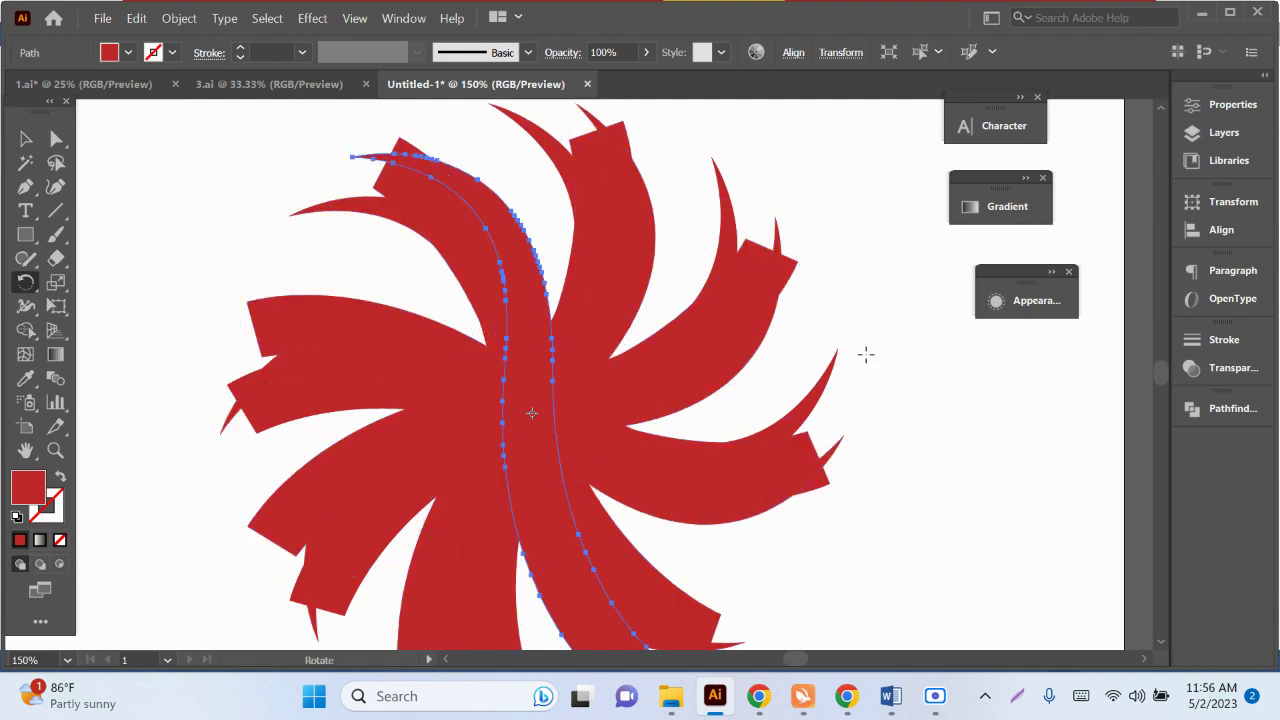
# Step: Select everything on the artboard and delete the whole pinwheel
pyautogui.click(26, 138)
pyautogui.click(283, 201)
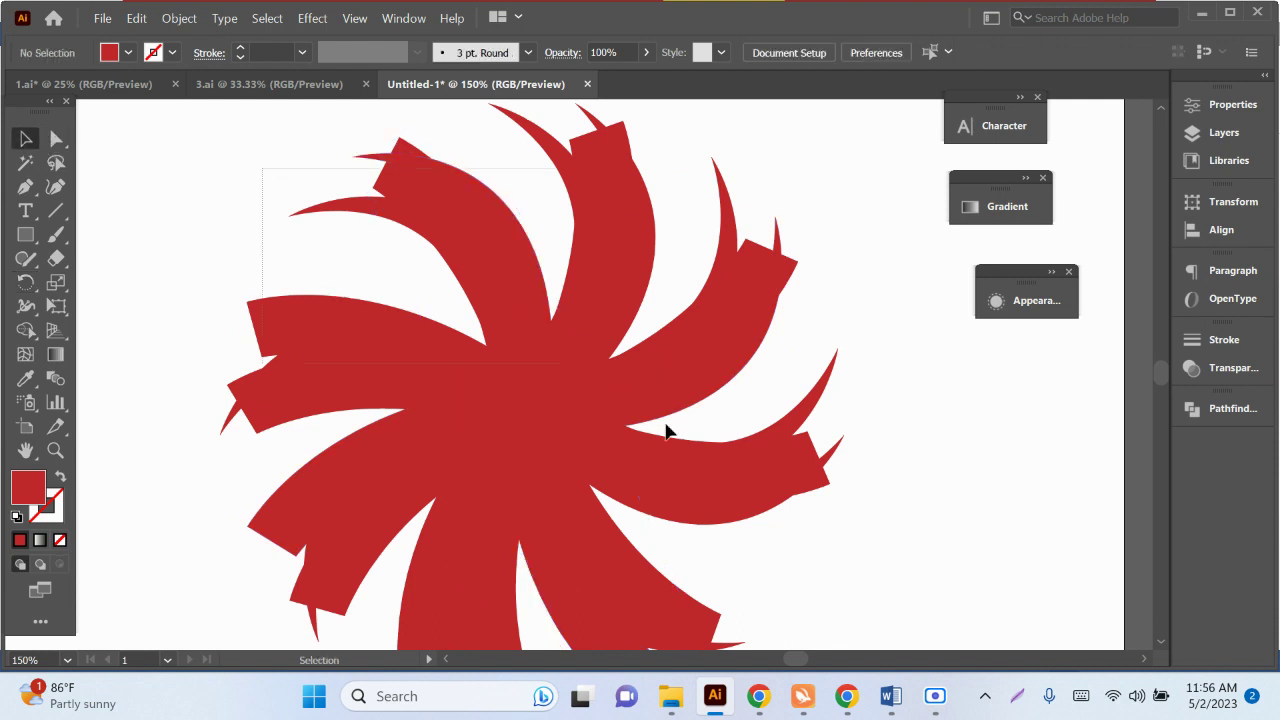
pyautogui.hotkey('ctrl', 'a')
pyautogui.press('Delete')
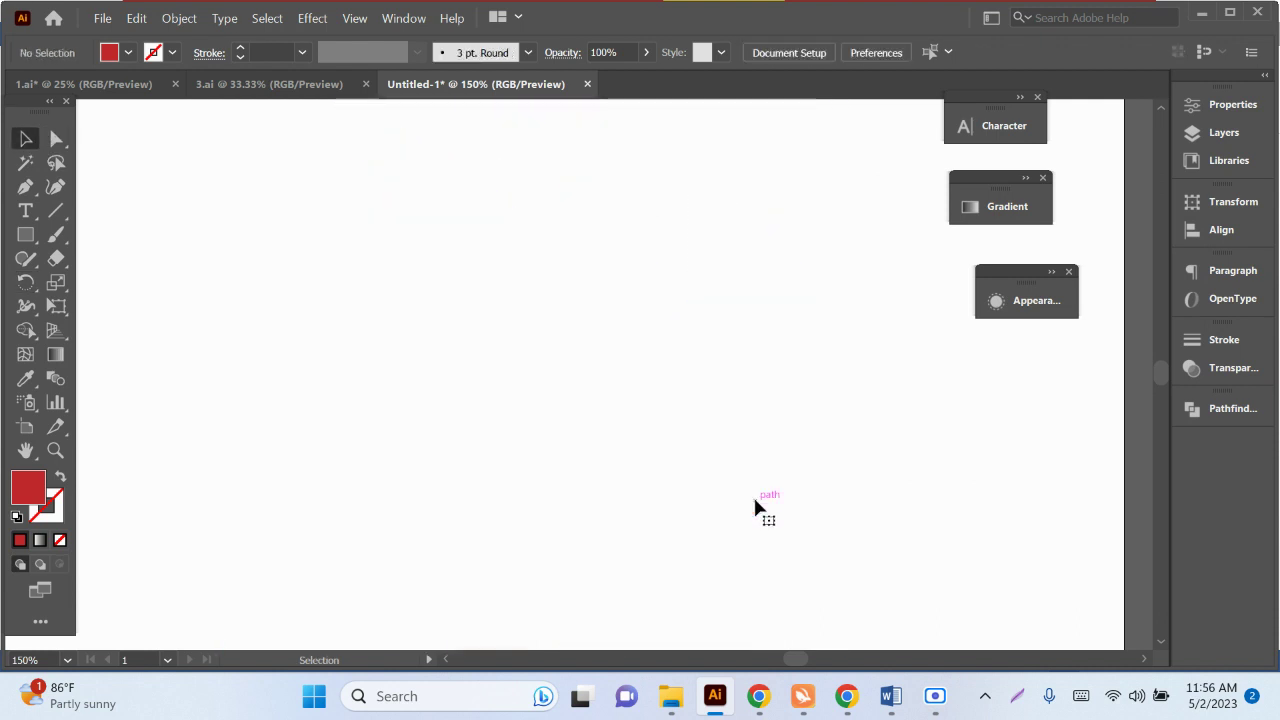
# Step: Draw a new wide red rectangle, then choose the Warp tool from the Width tool group
pyautogui.click(34, 312)
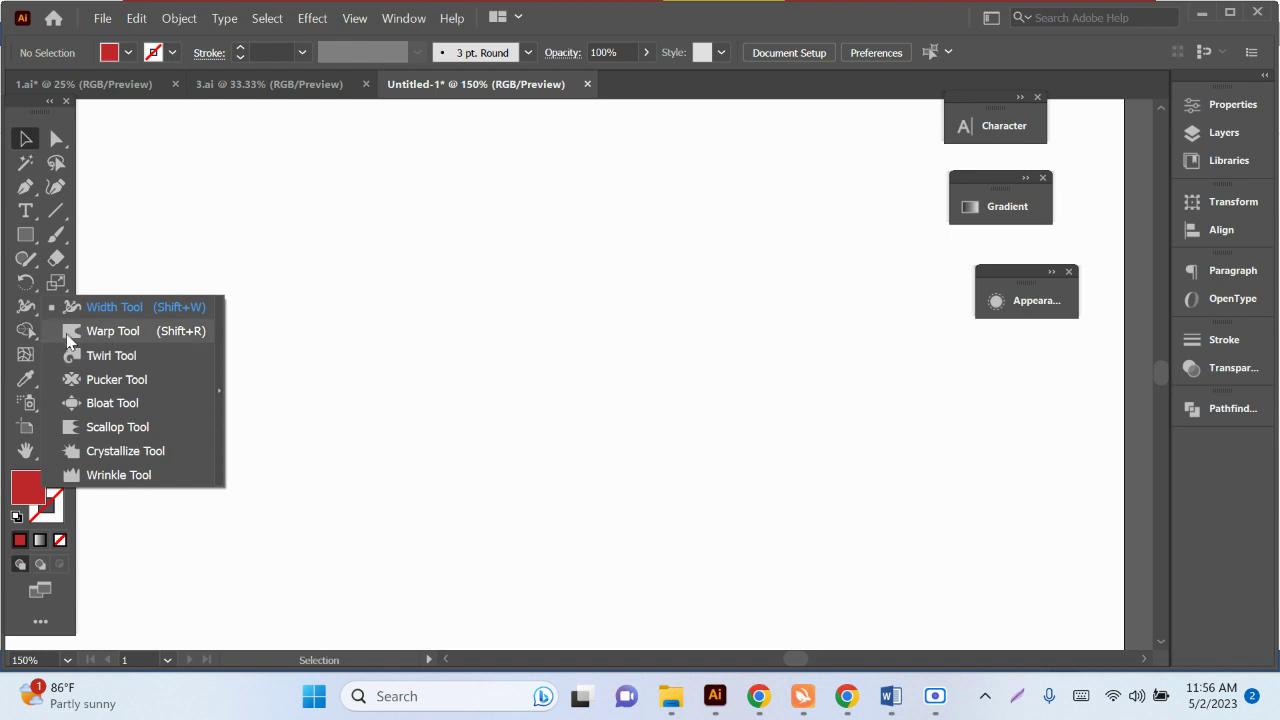
pyautogui.click(25, 234)
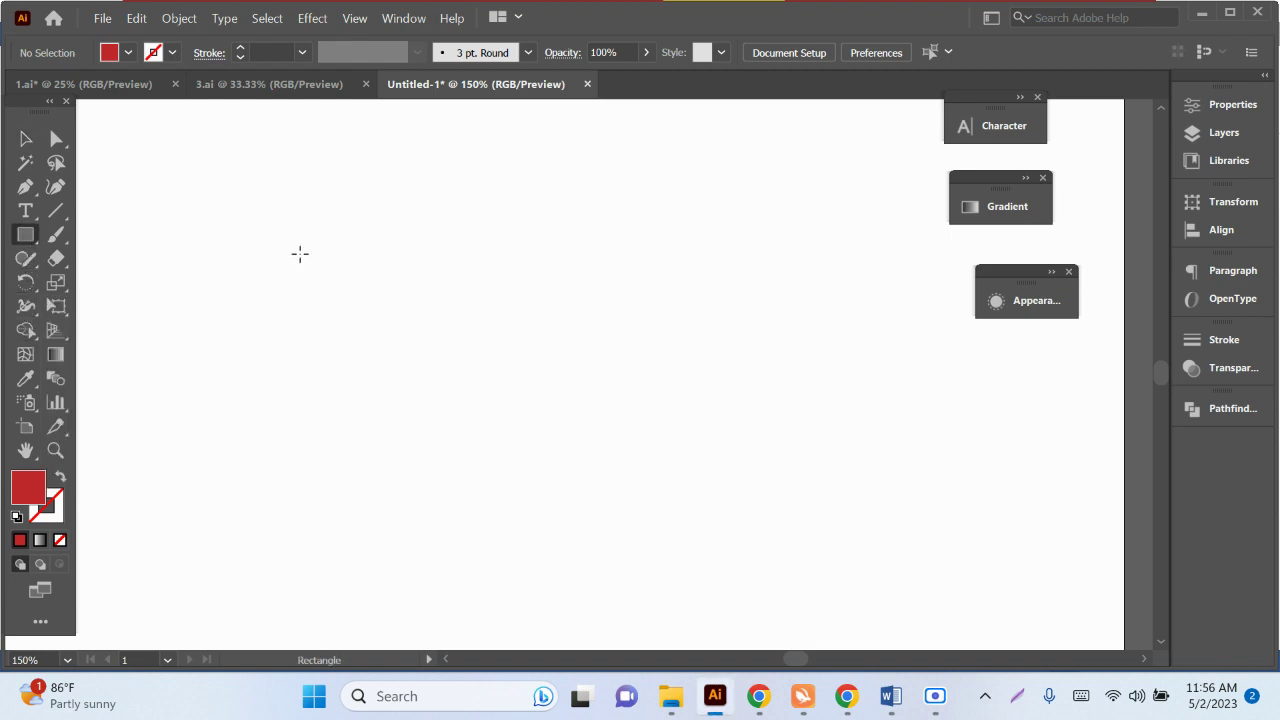
pyautogui.moveTo(300, 254); pyautogui.dragTo(692, 414)
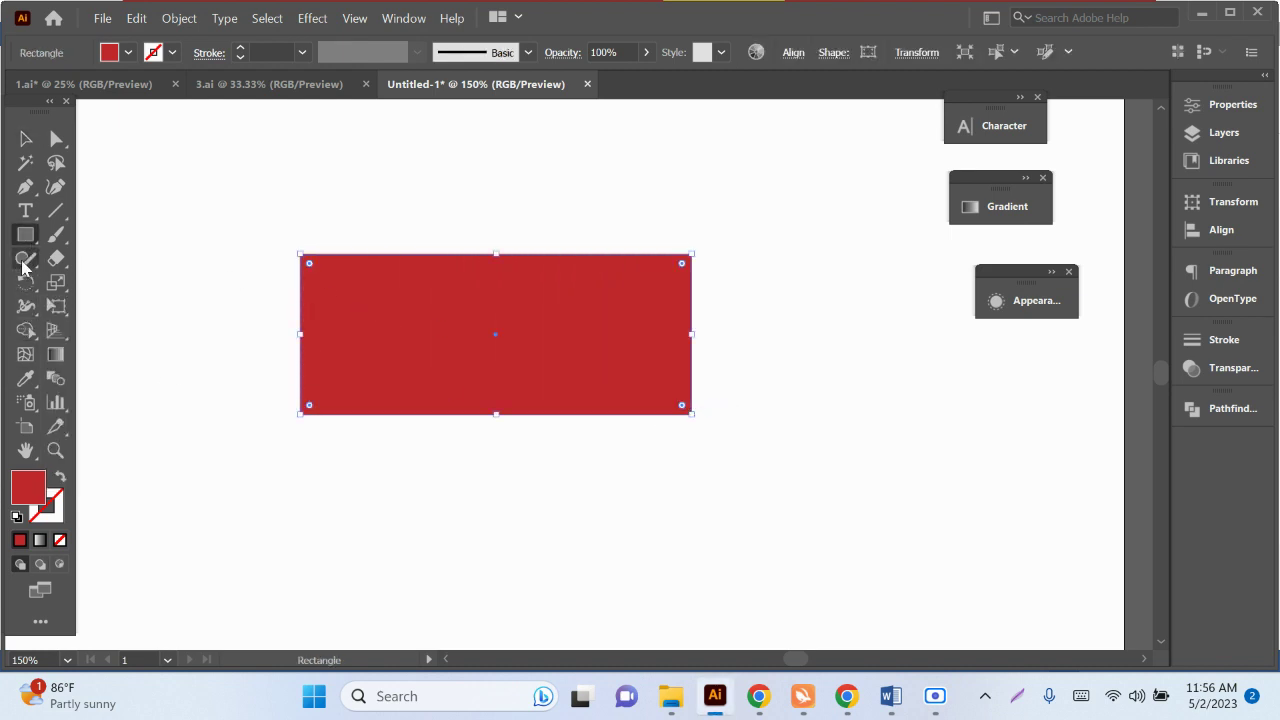
pyautogui.click(26, 306)
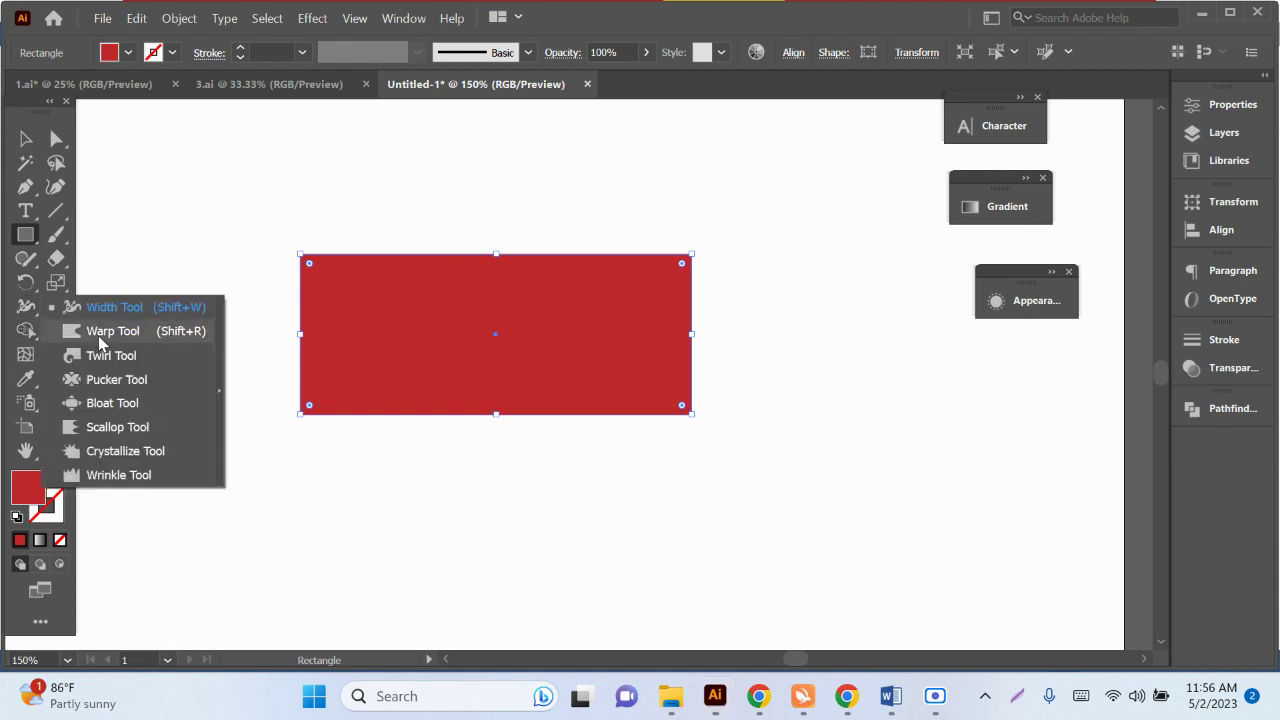
pyautogui.click(74, 336)
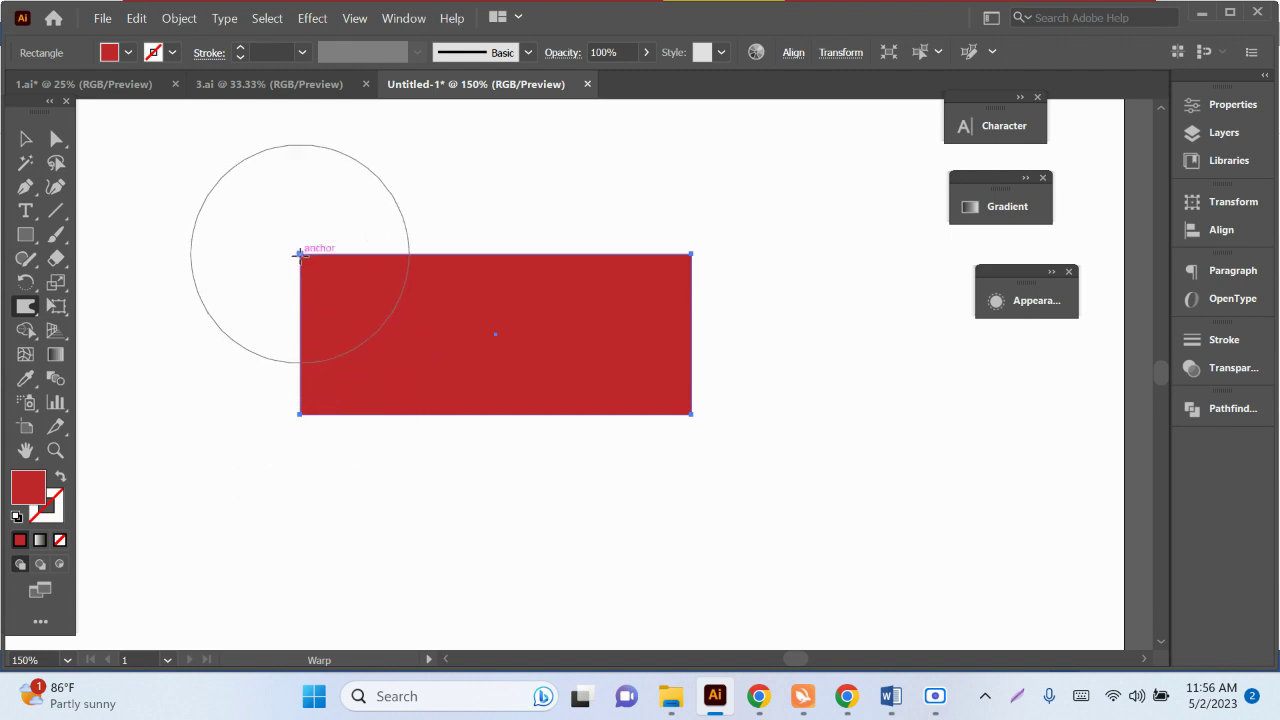
pyautogui.moveTo(298, 253); pyautogui.dragTo(346, 291)
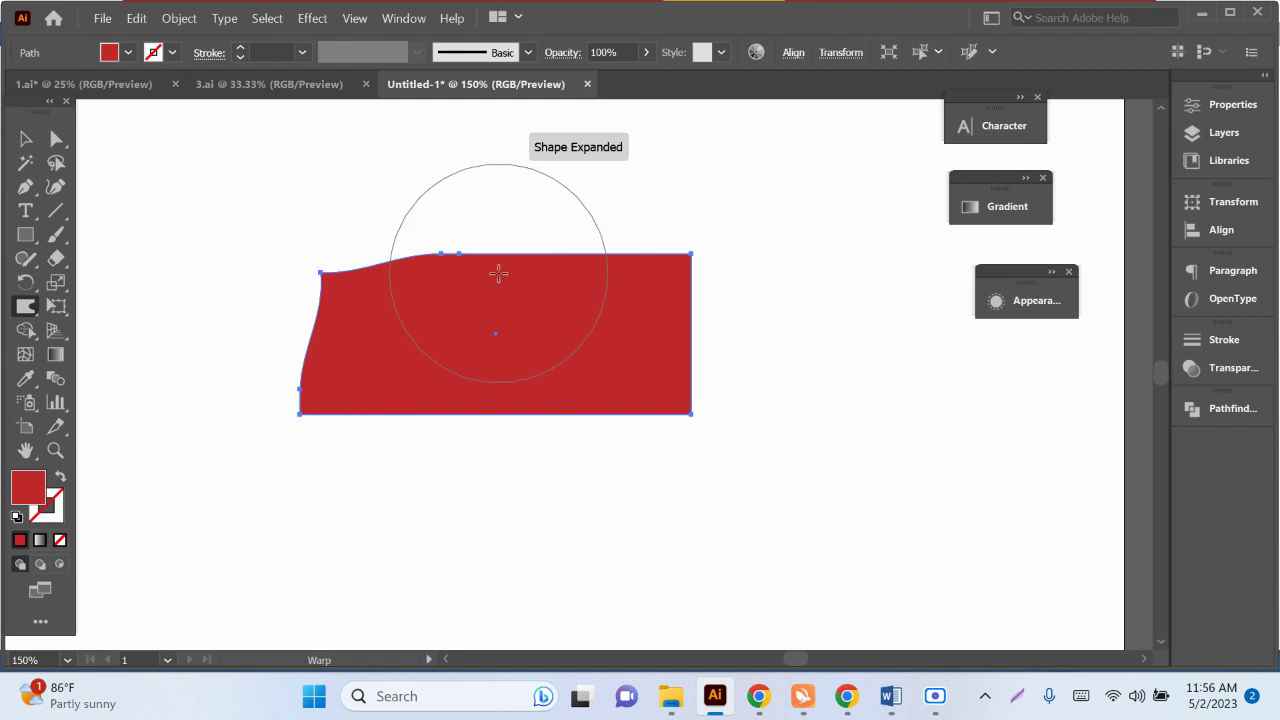
pyautogui.moveTo(500, 251); pyautogui.dragTo(502, 318)
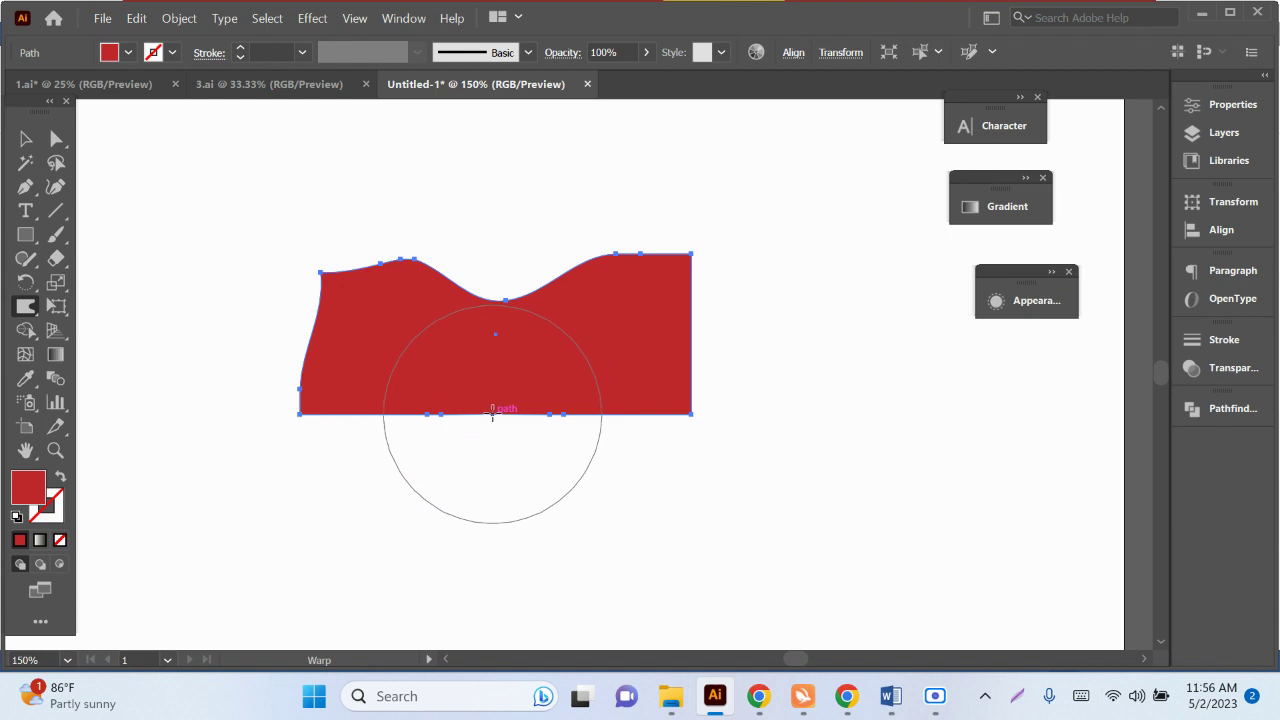
pyautogui.press('p')
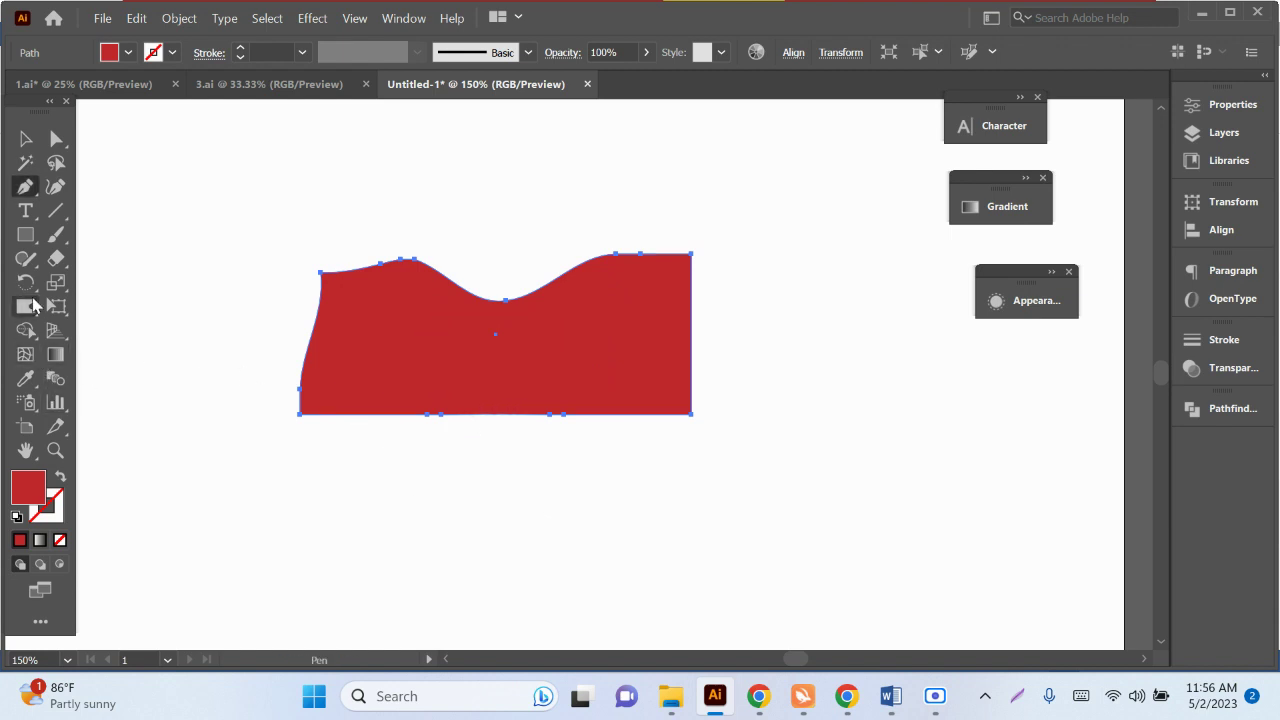
pyautogui.click(26, 306)
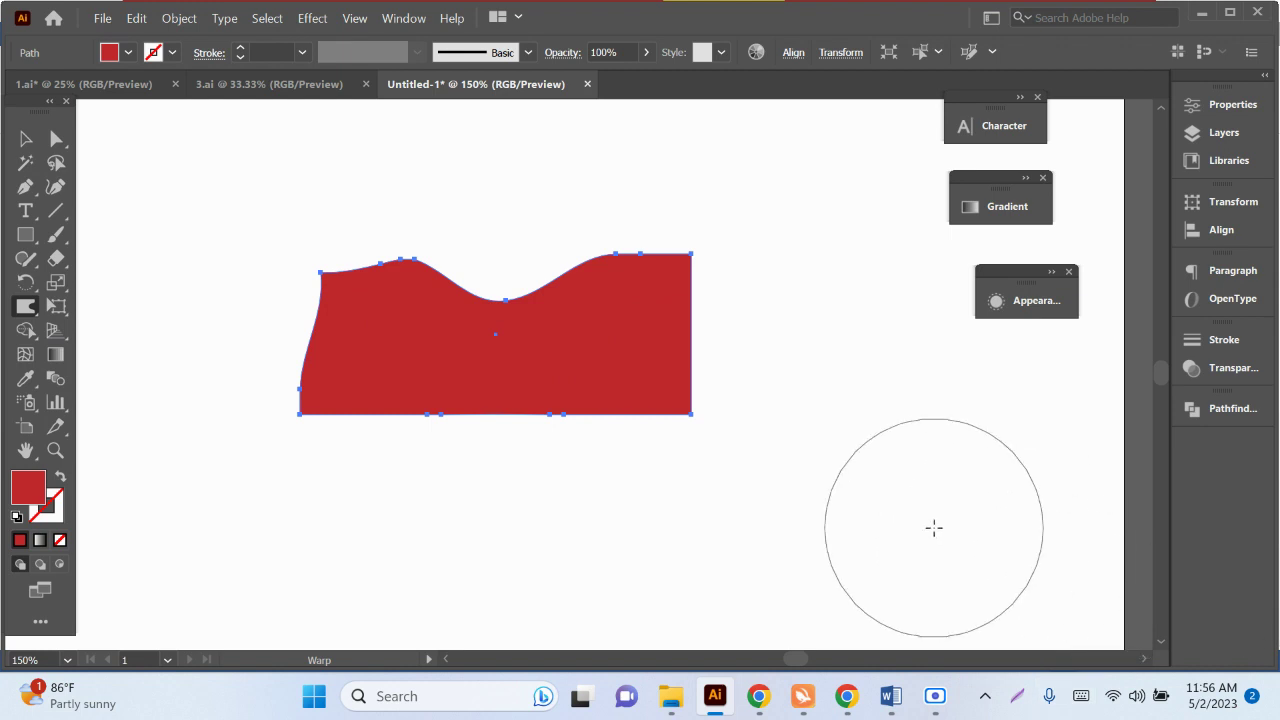
pyautogui.press('p')
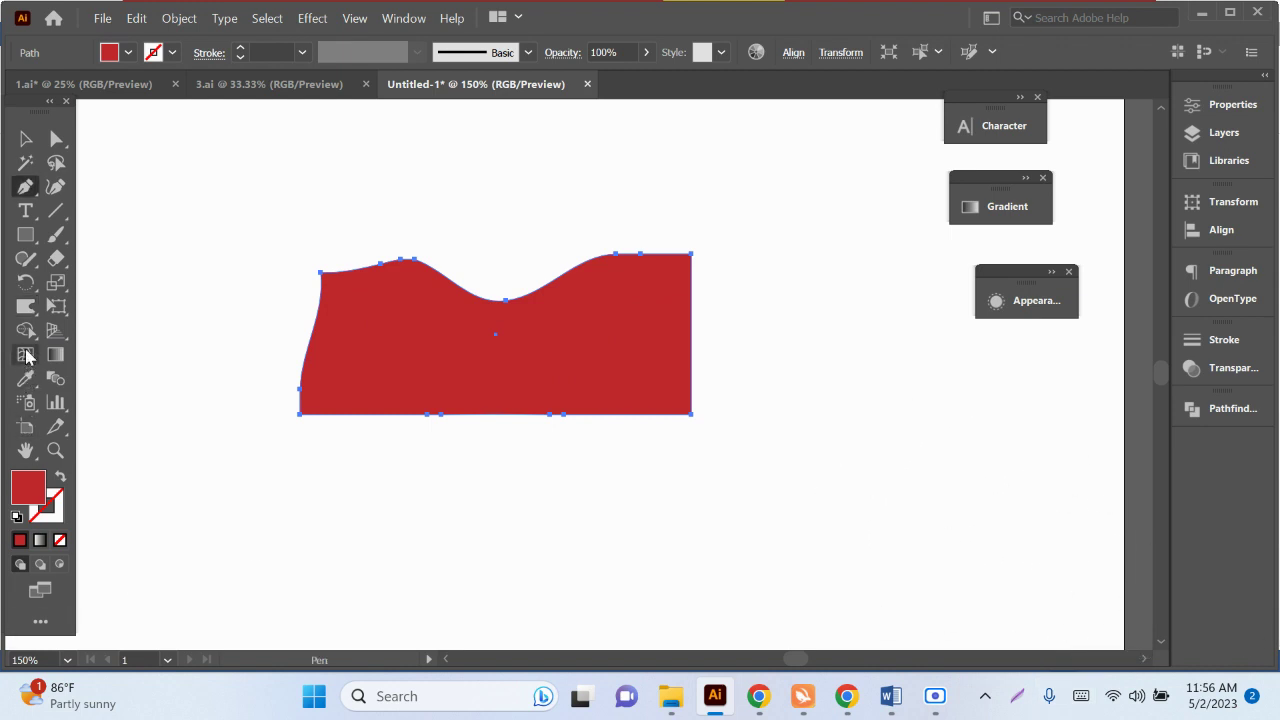
pyautogui.click(25, 307)
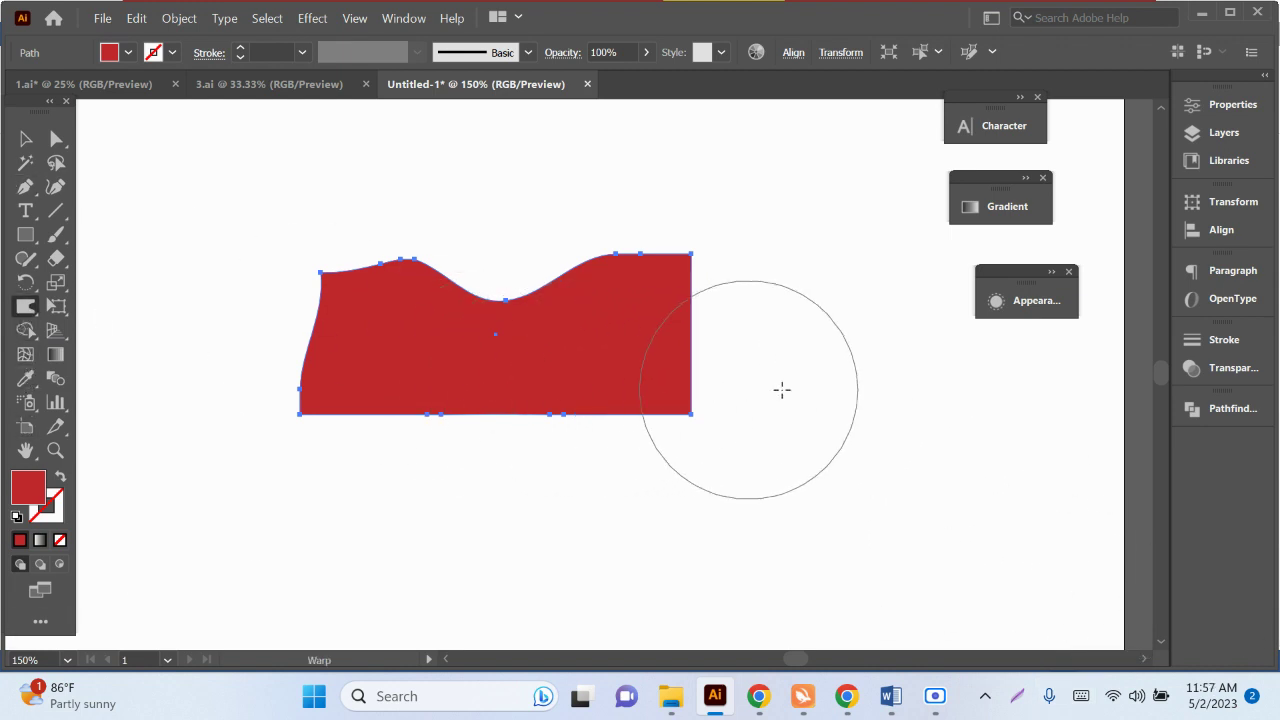
pyautogui.scroll(-4, 811, 390)
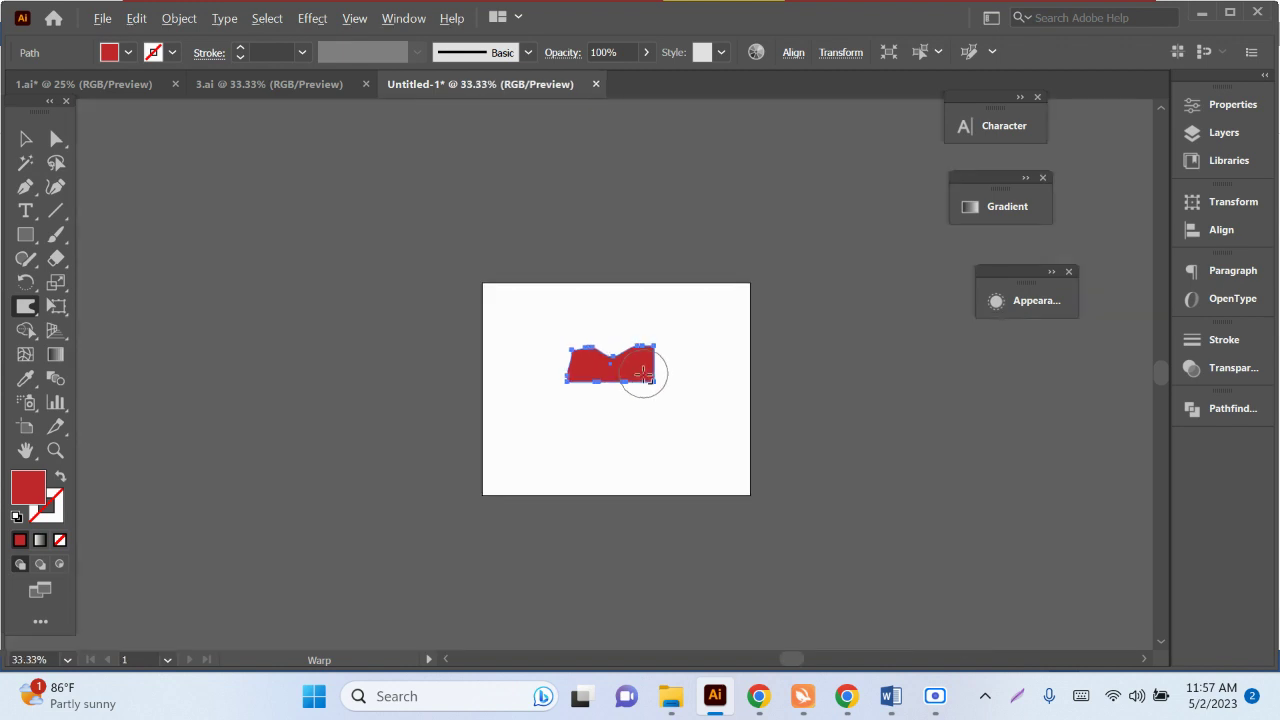
pyautogui.scroll(2, 630, 385)
pyautogui.scroll(1, 700, 395)
pyautogui.scroll(2, 729, 377)
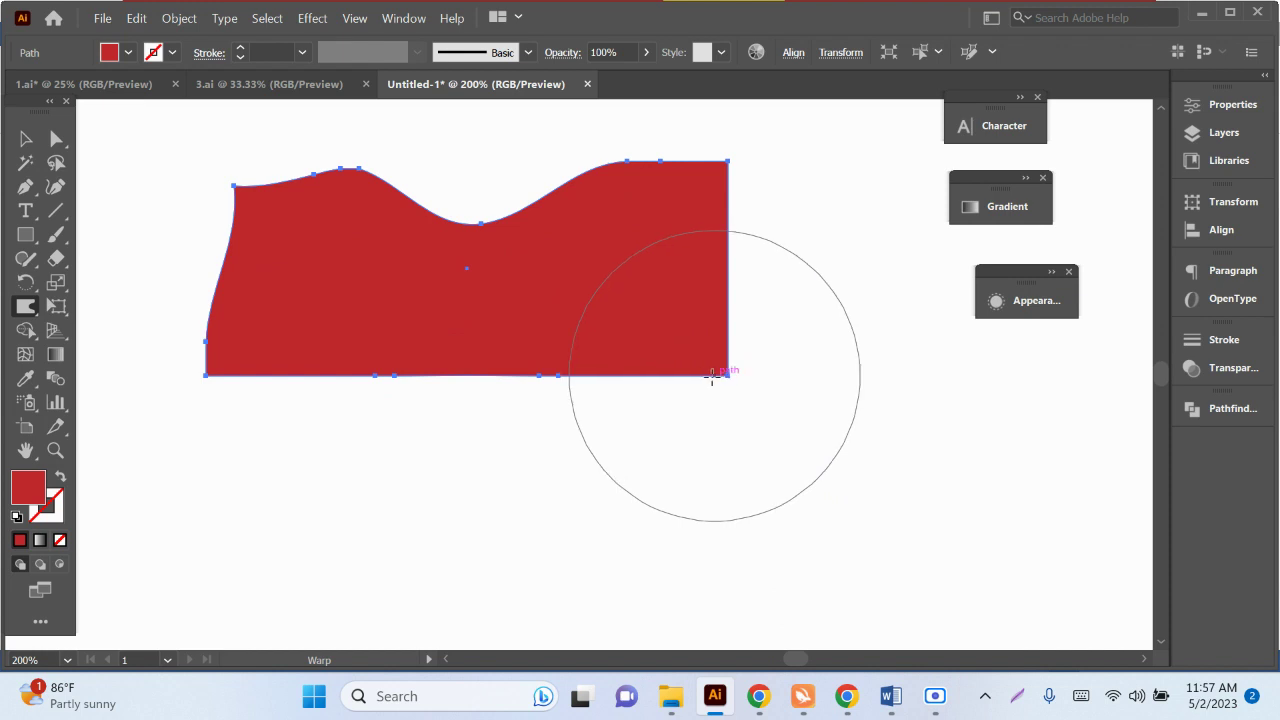
pyautogui.moveTo(729, 377); pyautogui.dragTo(669, 342)
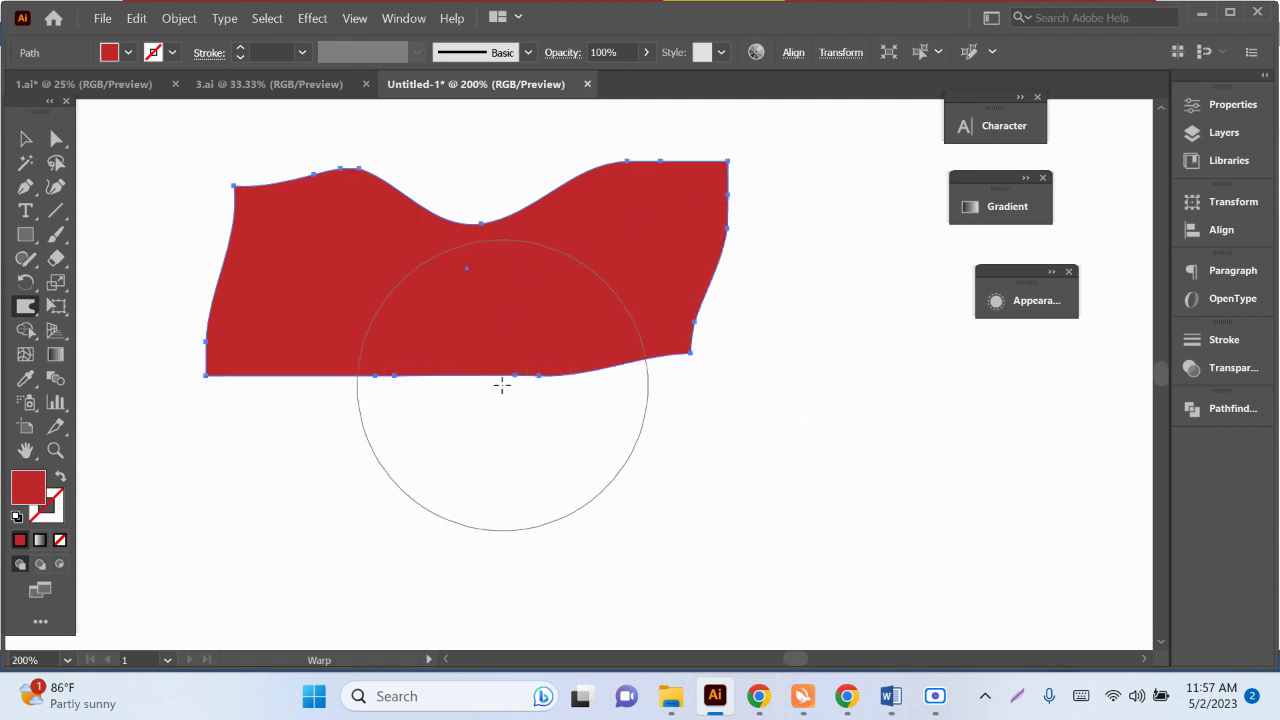
pyautogui.moveTo(500, 386)
pyautogui.mouseDown()
pyautogui.moveTo(470, 333)
pyautogui.moveTo(449, 368)
pyautogui.mouseUp()
pyautogui.click(27, 139)
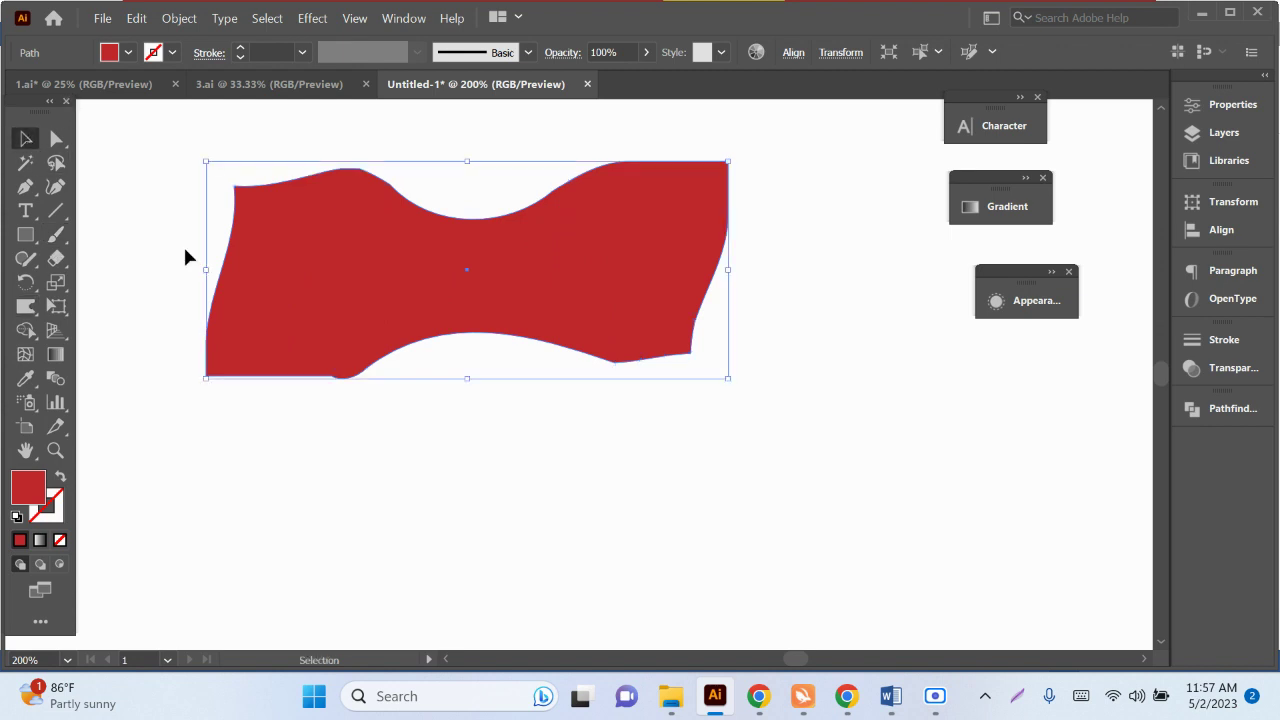
pyautogui.hotkey('ctrl', 'z')
pyautogui.hotkey('ctrl', 'z')
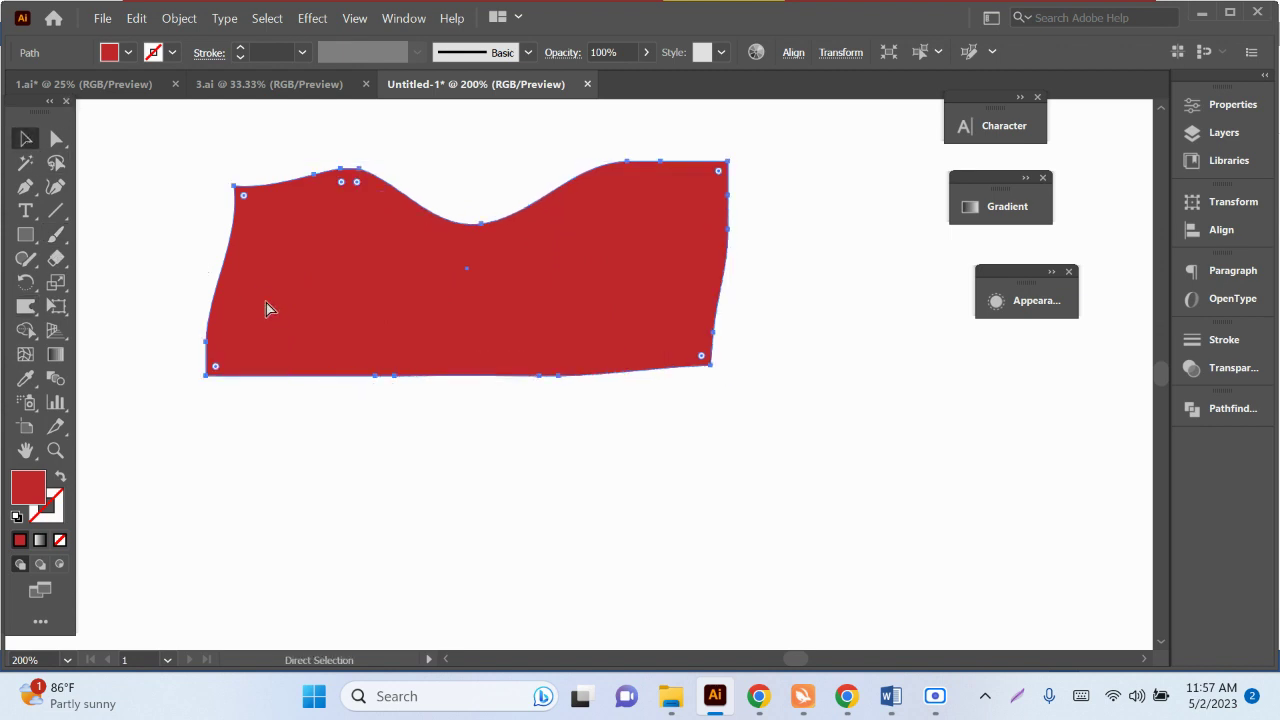
pyautogui.hotkey('ctrl', 'z')
pyautogui.hotkey('ctrl', 'z')
pyautogui.hotkey('ctrl', 'z')
pyautogui.hotkey('ctrl', 'z')
pyautogui.hotkey('ctrl', 'z')
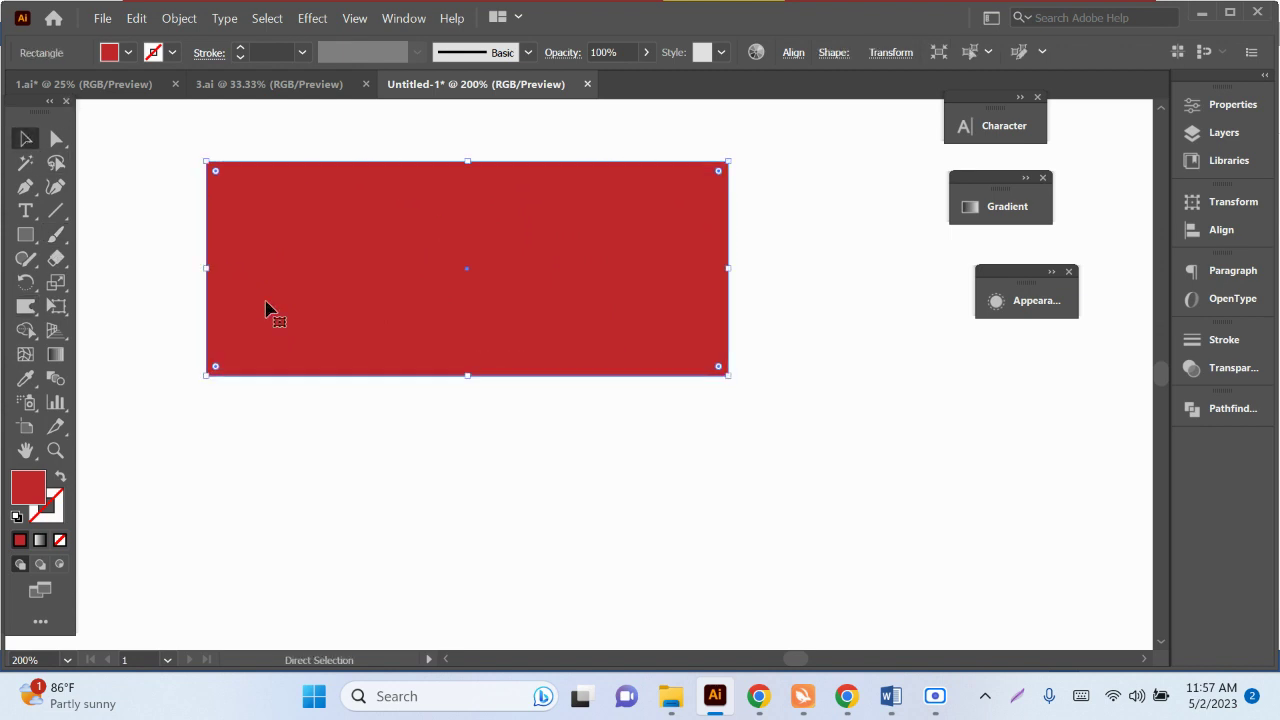
# Step: Twirl the red rectangle's lower-right corner and top middle into spirals with the Twirl Tool
pyautogui.click(36, 311)
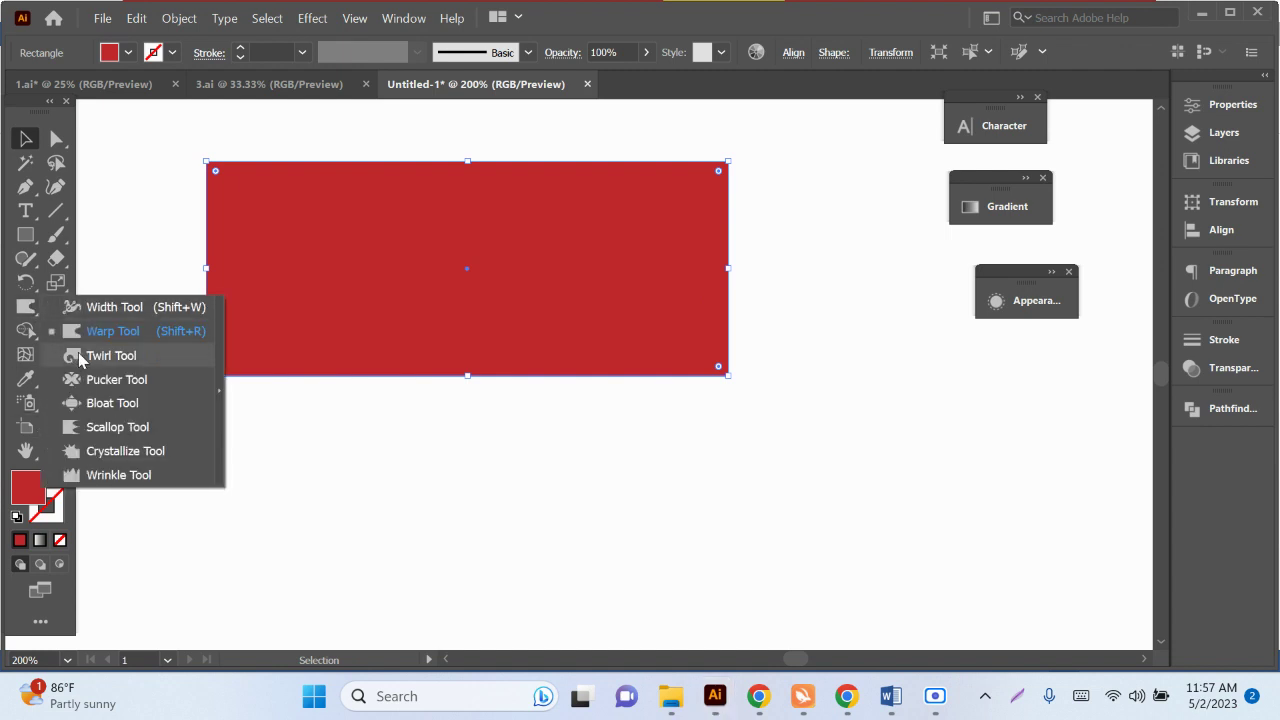
pyautogui.click(110, 356)
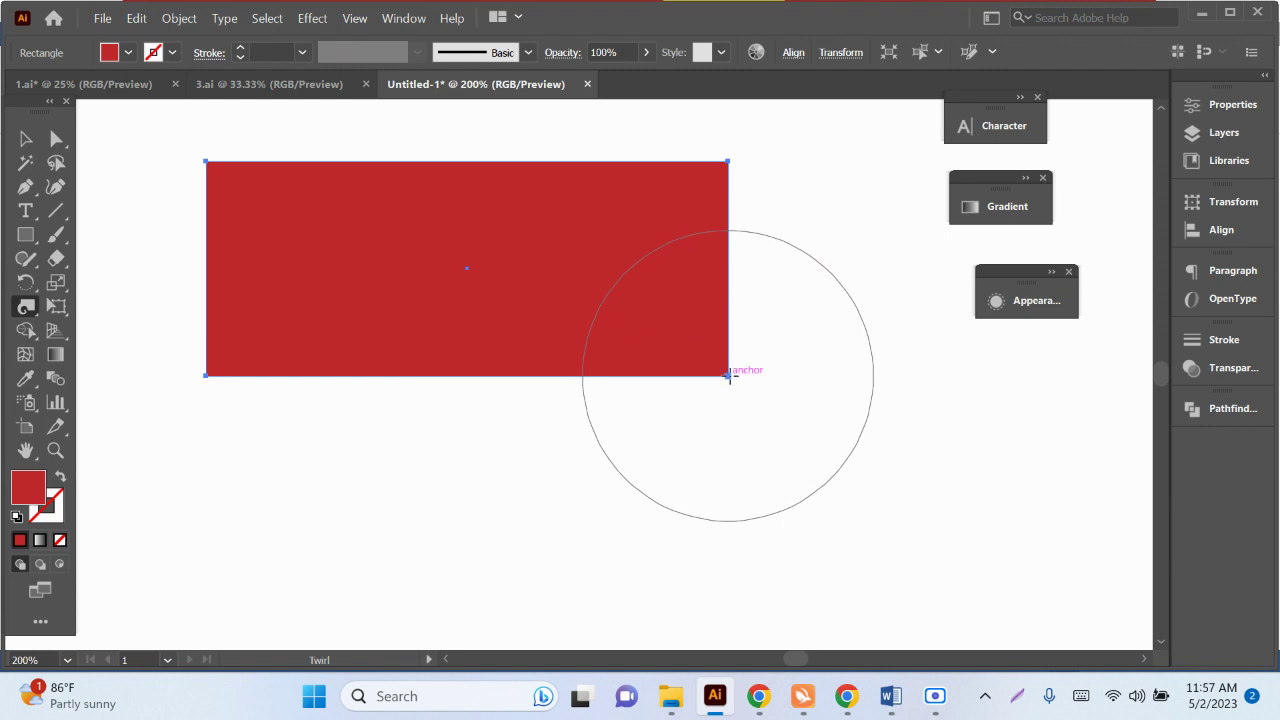
pyautogui.moveTo(728, 376); pyautogui.dragTo(728, 376)
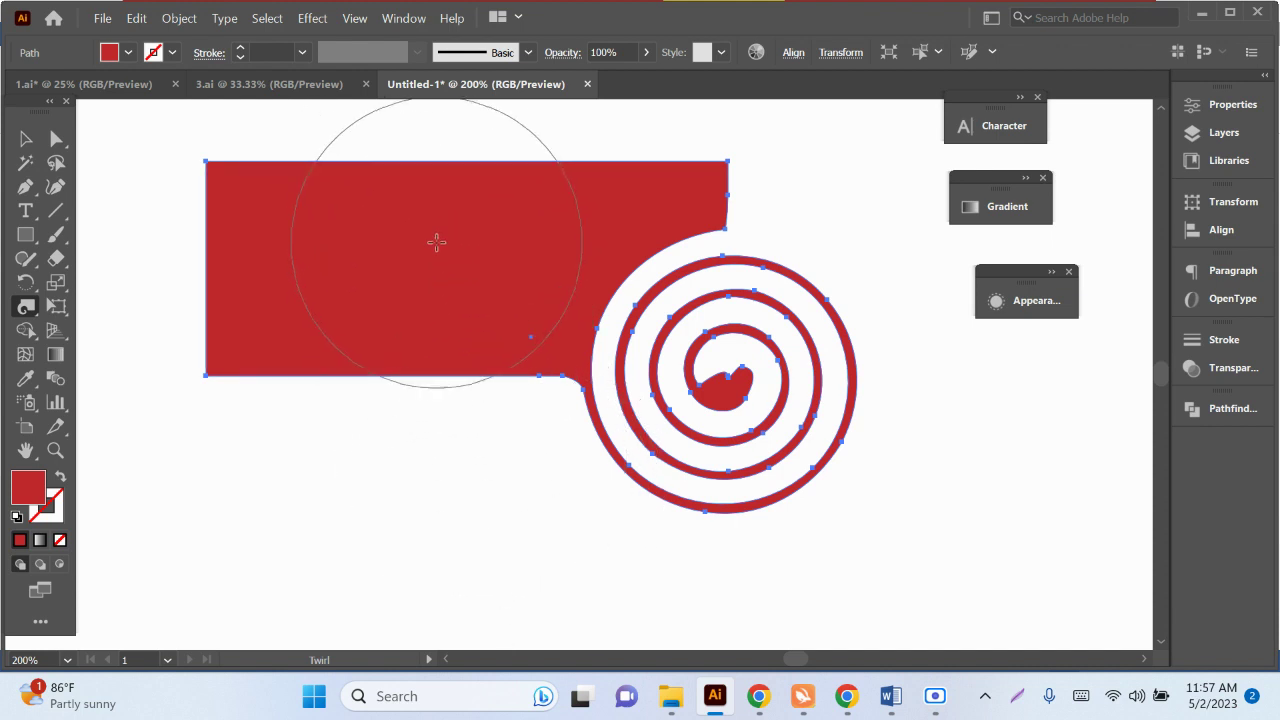
pyautogui.moveTo(437, 243); pyautogui.dragTo(435, 246)
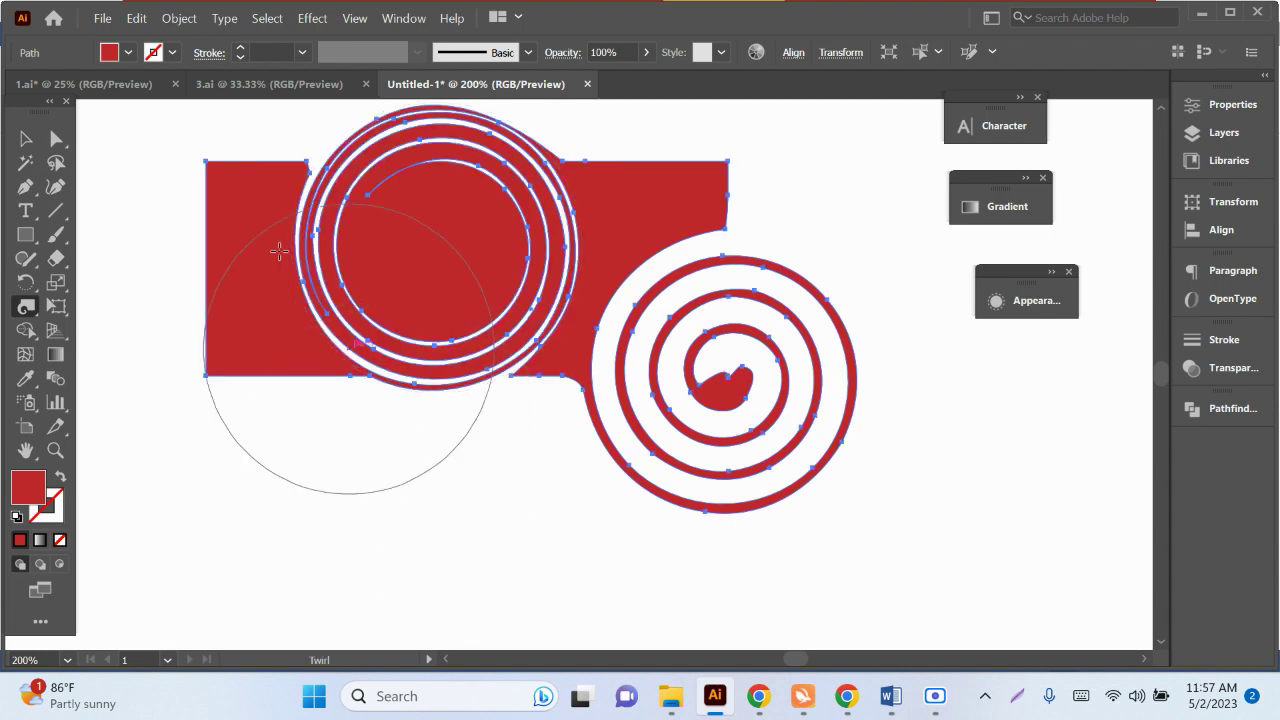
# Step: Nudge the twirled shape slightly right and down, then zoom in on the swirl rings
pyautogui.click(28, 141)
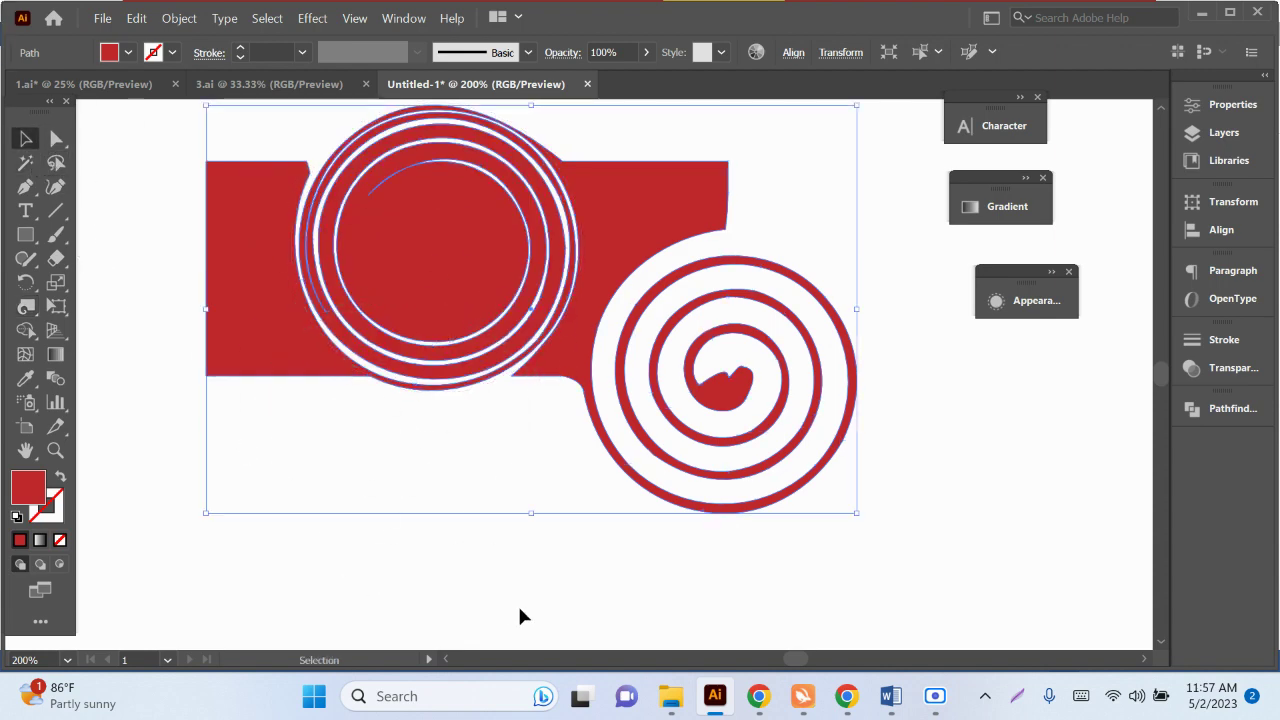
pyautogui.click(520, 612)
pyautogui.moveTo(626, 236); pyautogui.dragTo(637, 259)
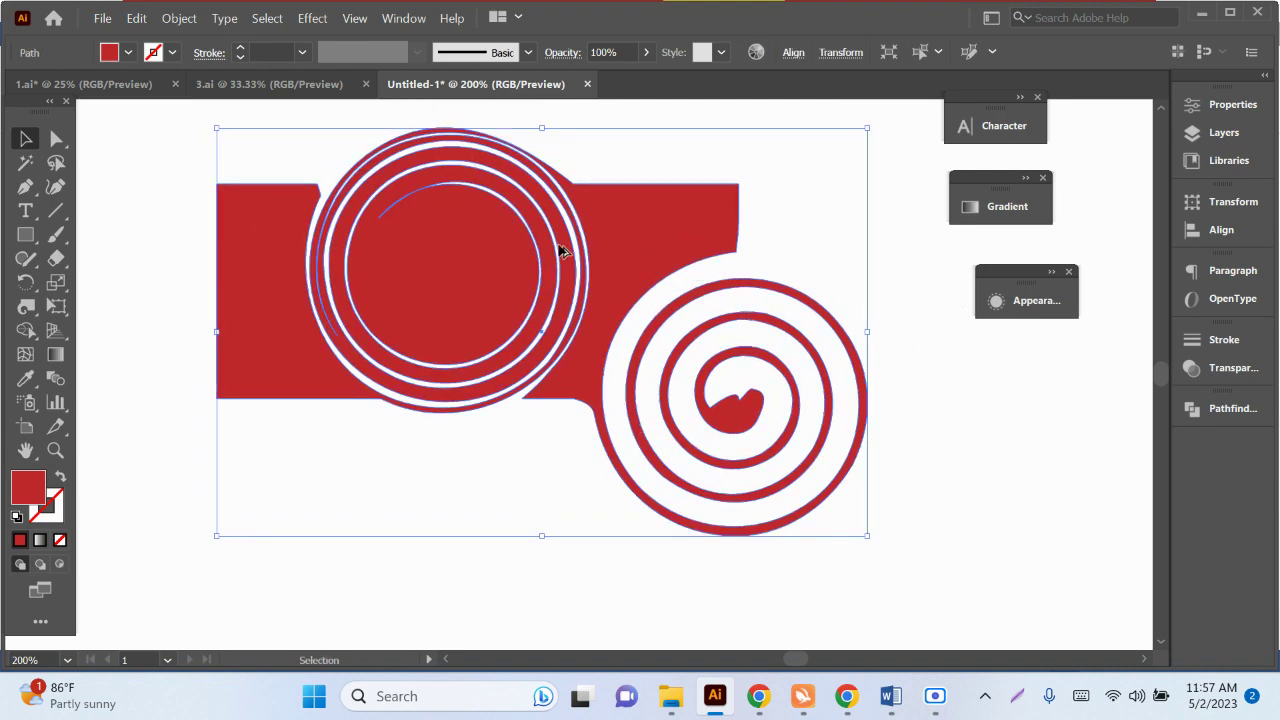
pyautogui.hotkey('ctrl', '+')
pyautogui.hotkey('ctrl', '+')
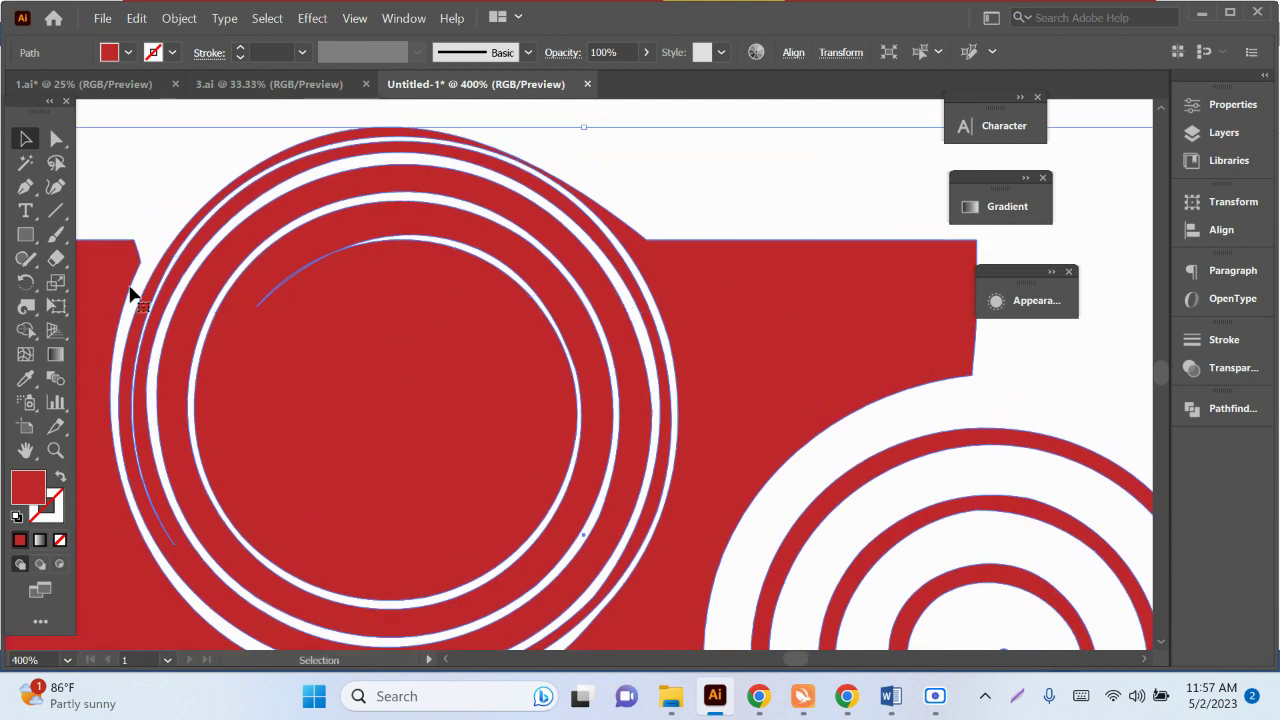
# Step: Draw two short cut lines across the top and bottom of the swirl ring
pyautogui.click(55, 212)
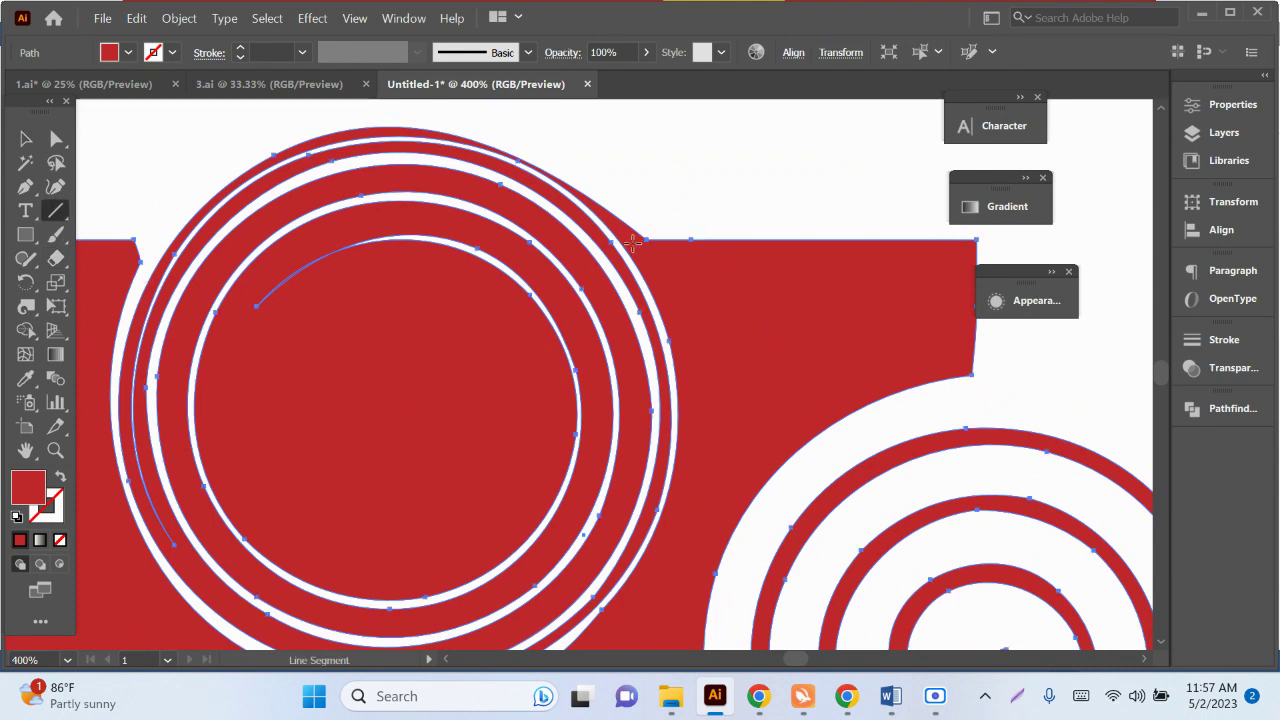
pyautogui.scroll(2, 624, 201)
pyautogui.moveTo(673, 215)
pyautogui.mouseDown()
pyautogui.moveTo(632, 332)
pyautogui.moveTo(630, 318)
pyautogui.mouseUp()
pyautogui.scroll(-3, 700, 275)
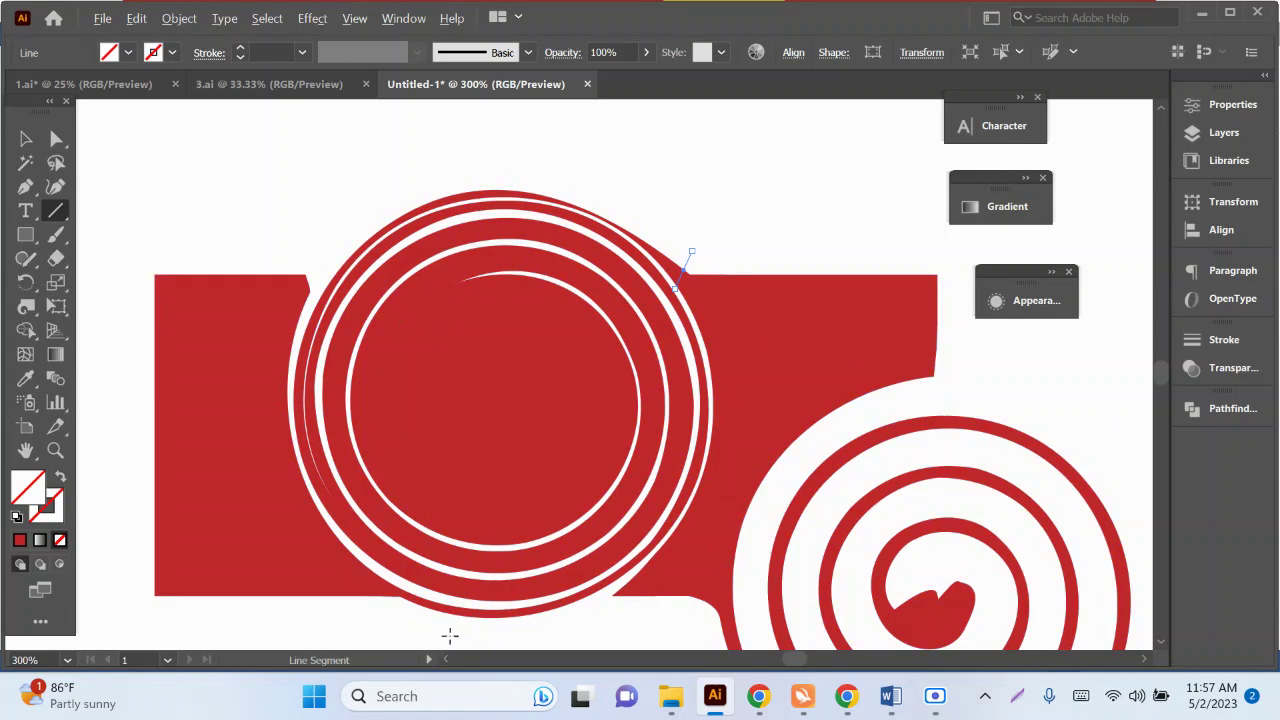
pyautogui.scroll(3, 445, 634)
pyautogui.moveTo(409, 607); pyautogui.dragTo(404, 524)
pyautogui.scroll(-4, 410, 530)
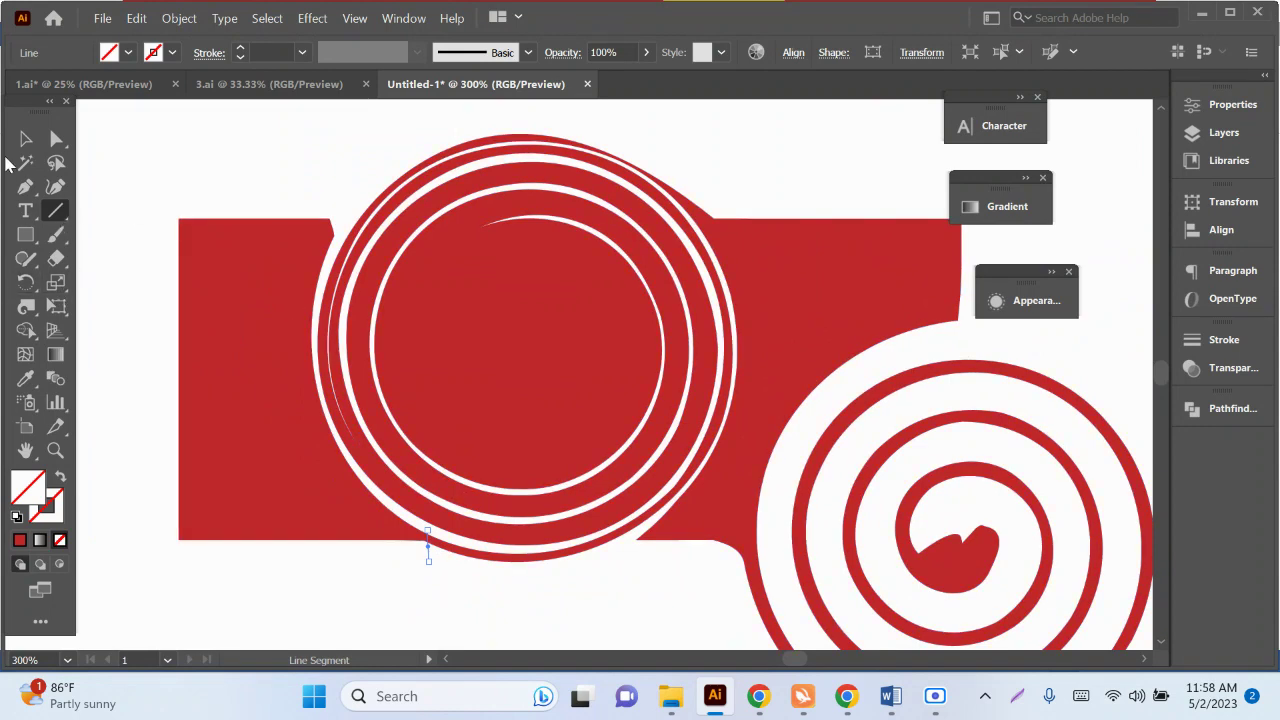
# Step: Divide the ring artwork along the cut lines with Pathfinder and ungroup the pieces
pyautogui.click(25, 139)
pyautogui.moveTo(305, 178)
pyautogui.mouseDown()
pyautogui.moveTo(778, 548)
pyautogui.moveTo(972, 548)
pyautogui.mouseUp()
pyautogui.click(1247, 413)
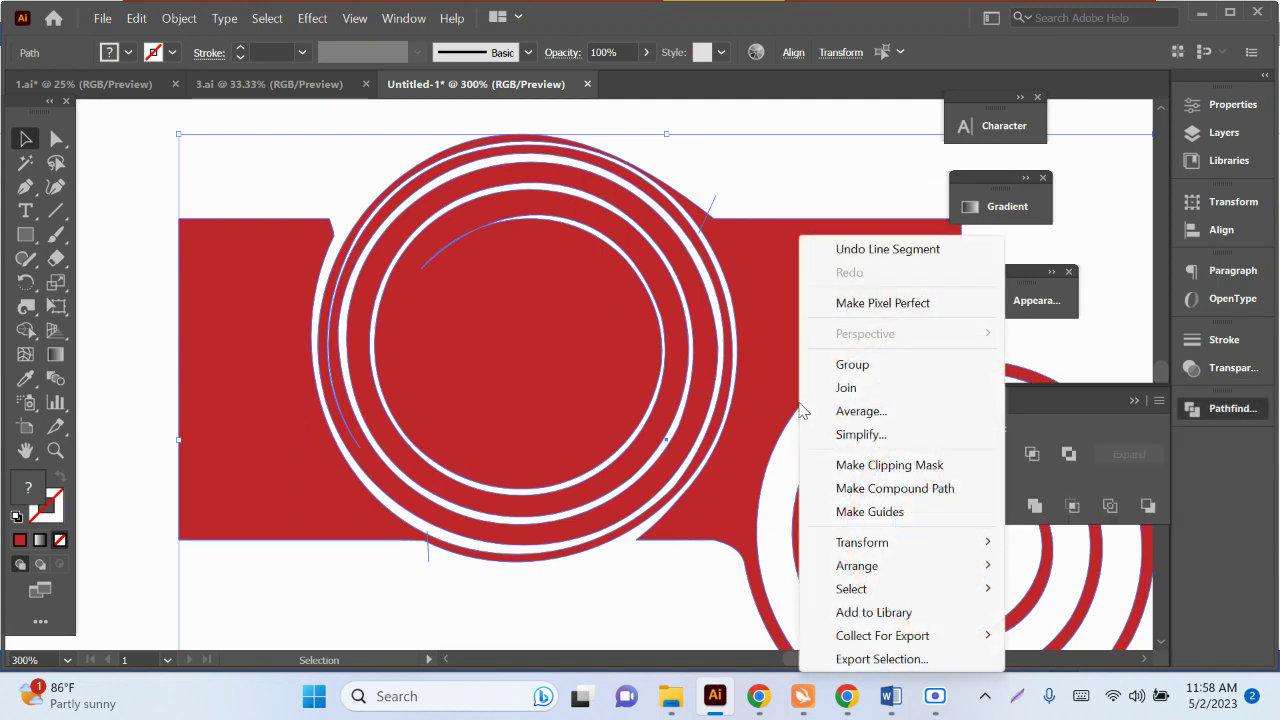
pyautogui.rightClick(800, 485)
pyautogui.click(1036, 503)
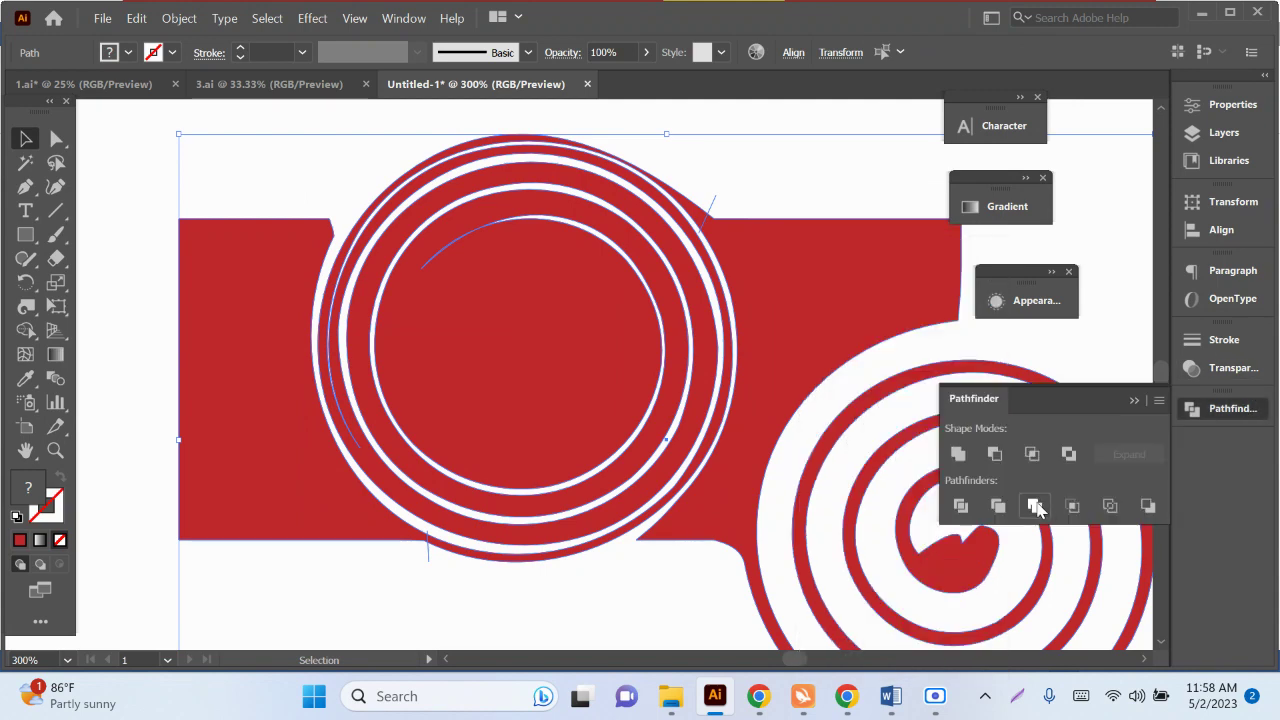
pyautogui.click(960, 505)
pyautogui.rightClick(741, 398)
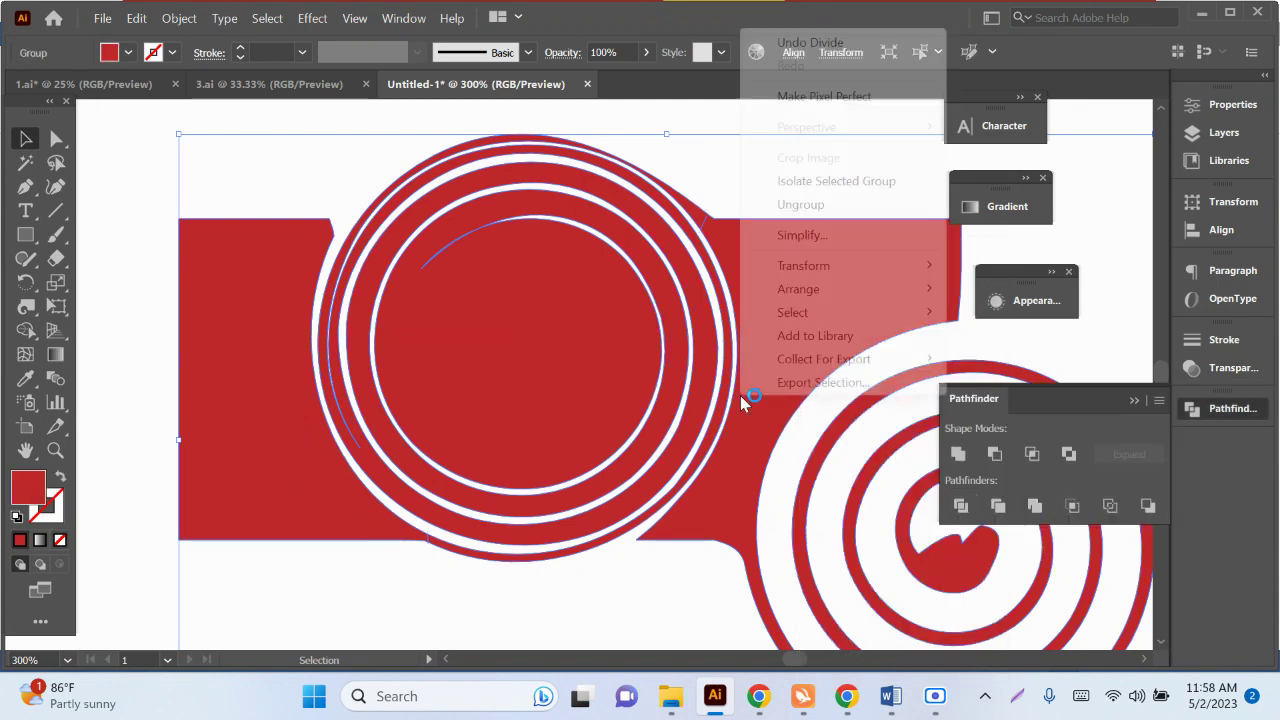
pyautogui.click(808, 203)
# Step: Delete the right red piece with the lower spiral and the left rectangle piece
pyautogui.moveTo(757, 327)
pyautogui.mouseDown()
pyautogui.moveTo(788, 356)
pyautogui.moveTo(777, 357)
pyautogui.mouseUp()
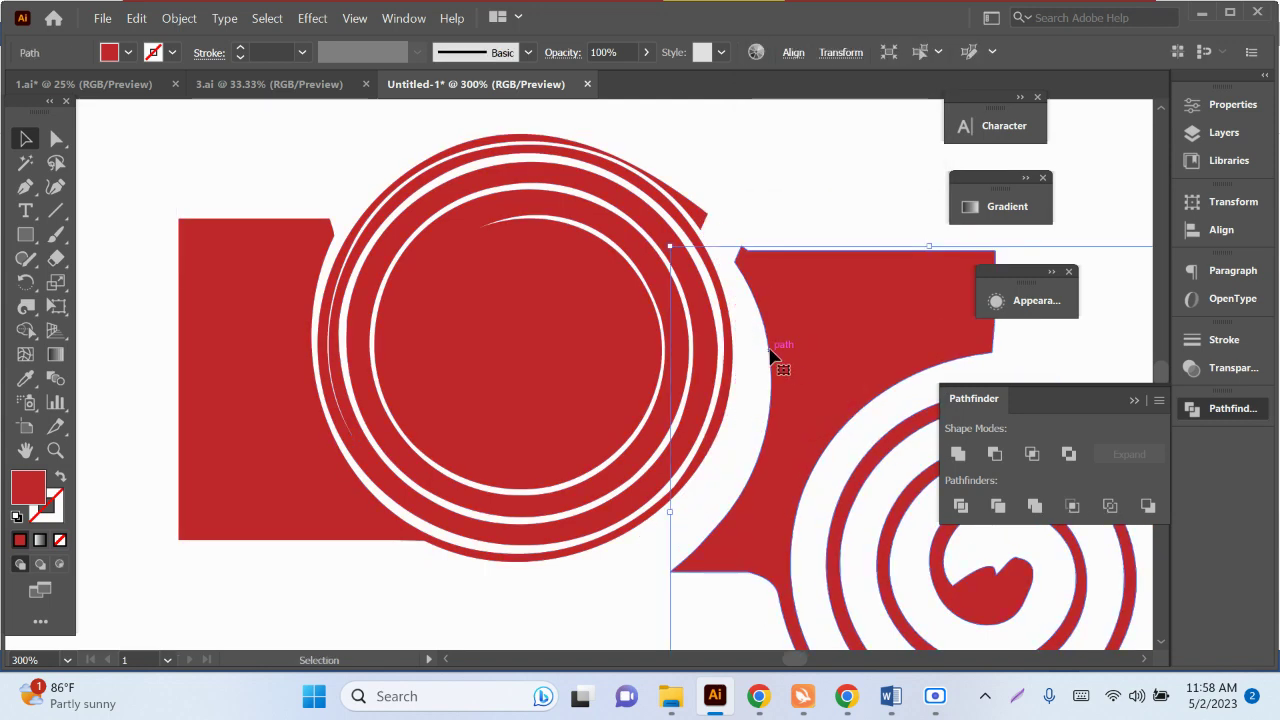
pyautogui.press('Delete')
pyautogui.click(266, 366)
pyautogui.press('Delete')
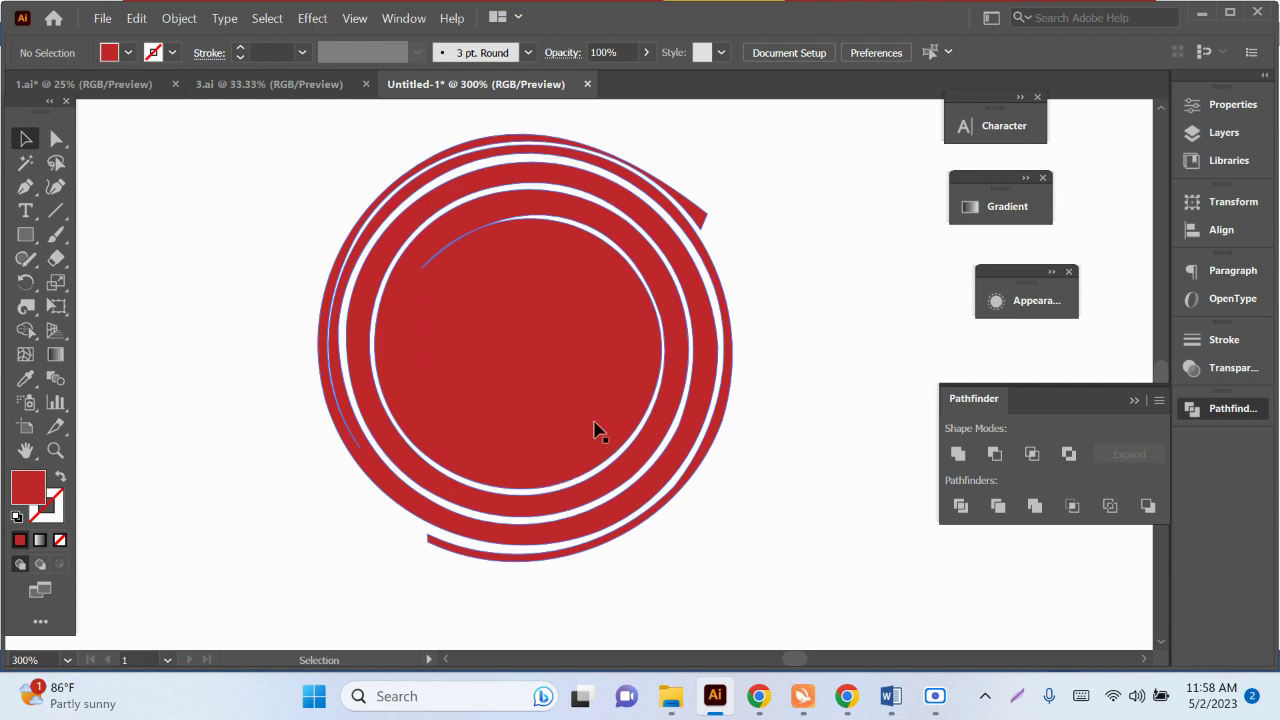
# Step: Move the remaining spiral ring left and rotate it around its centre
pyautogui.click(697, 213)
pyautogui.moveTo(500, 349); pyautogui.dragTo(410, 346)
pyautogui.click(738, 487)
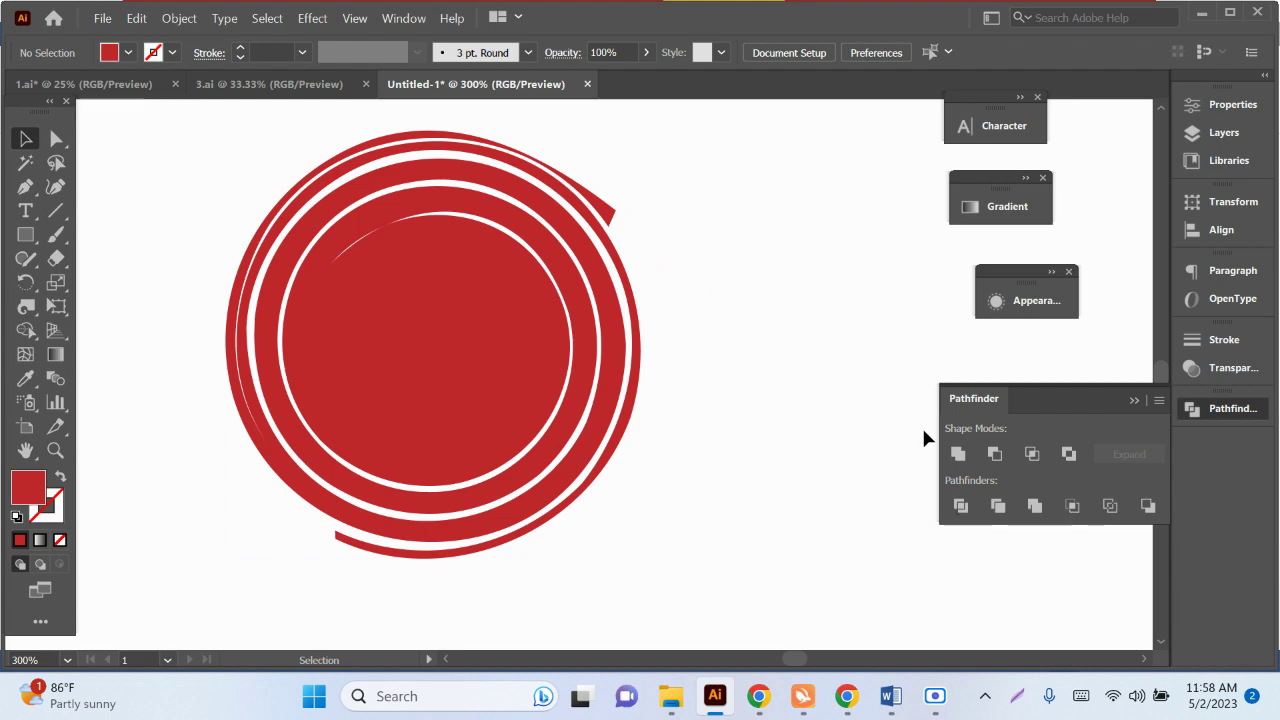
pyautogui.click(578, 268)
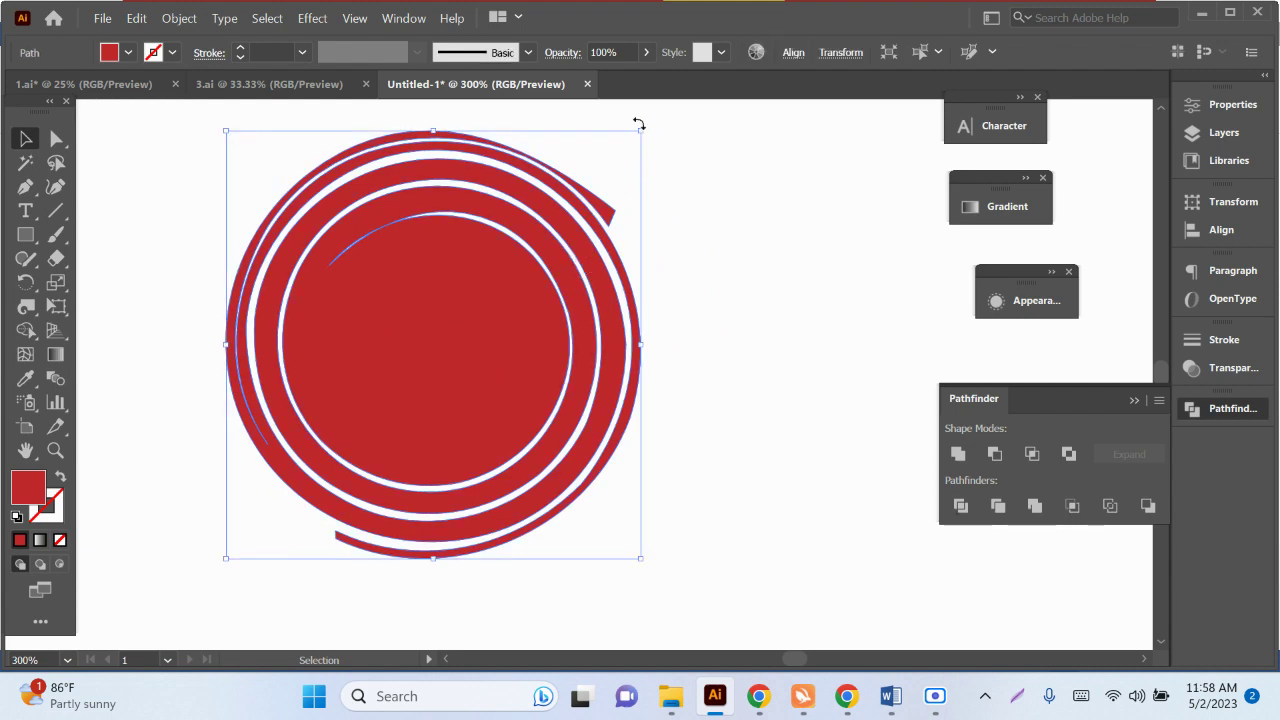
pyautogui.moveTo(638, 123); pyautogui.dragTo(600, 561)
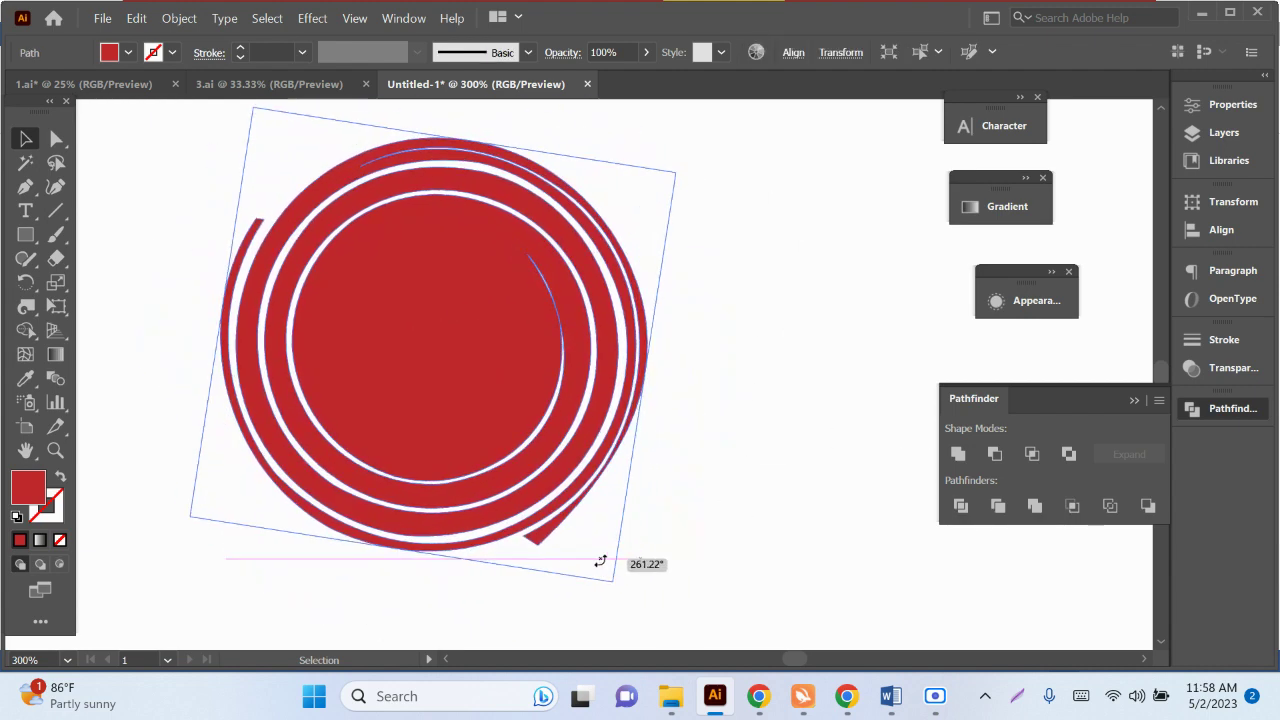
pyautogui.click(677, 472)
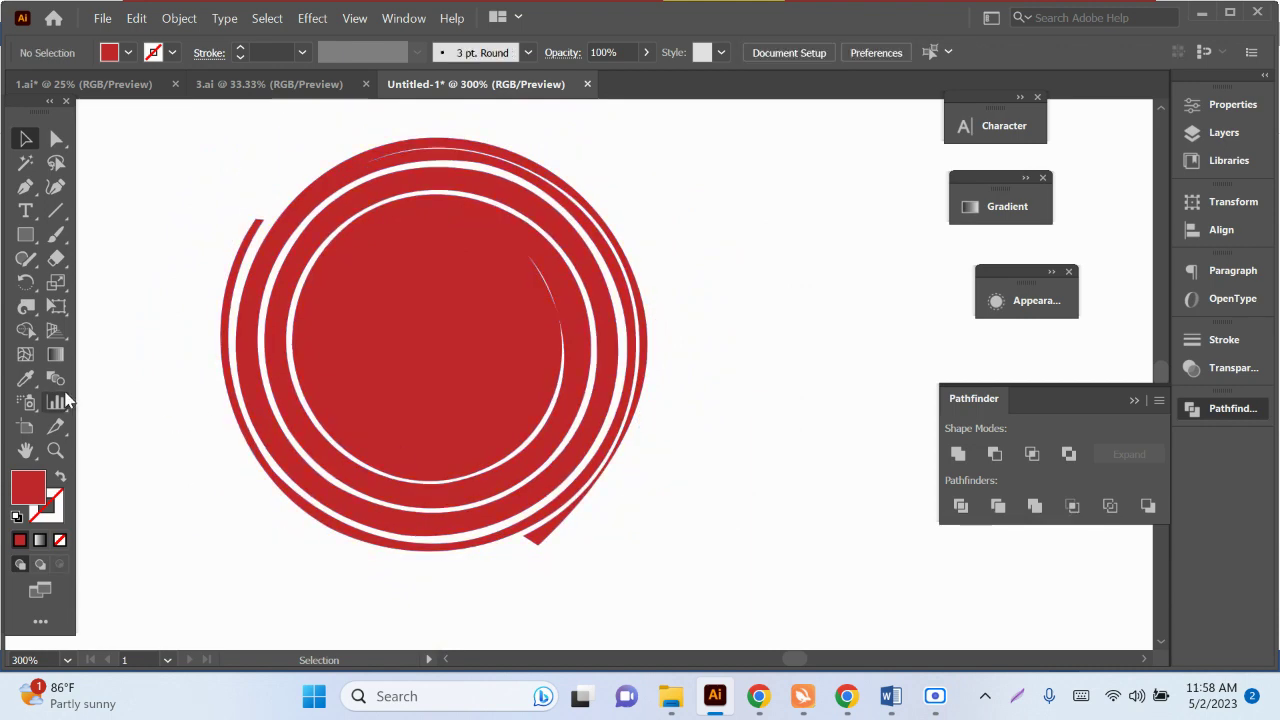
# Step: Delete the red spiral and the leftover small red arc, emptying the artboard
pyautogui.click(26, 310)
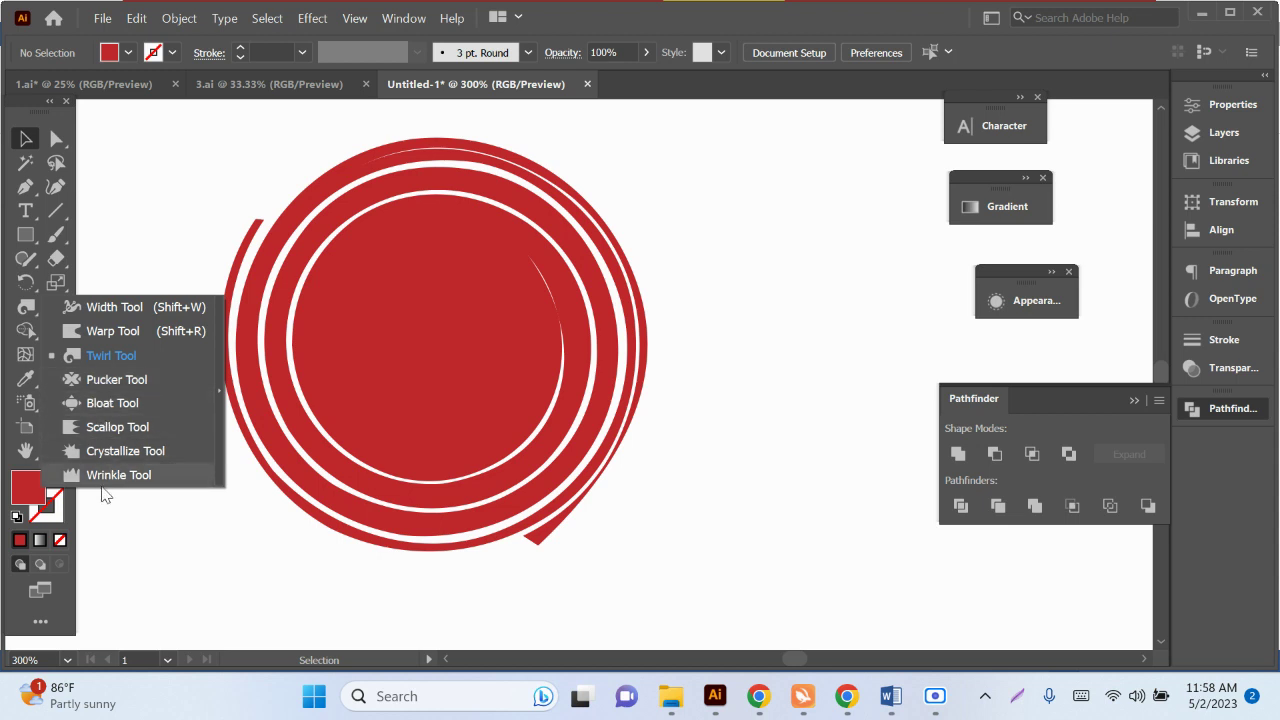
pyautogui.click(28, 145)
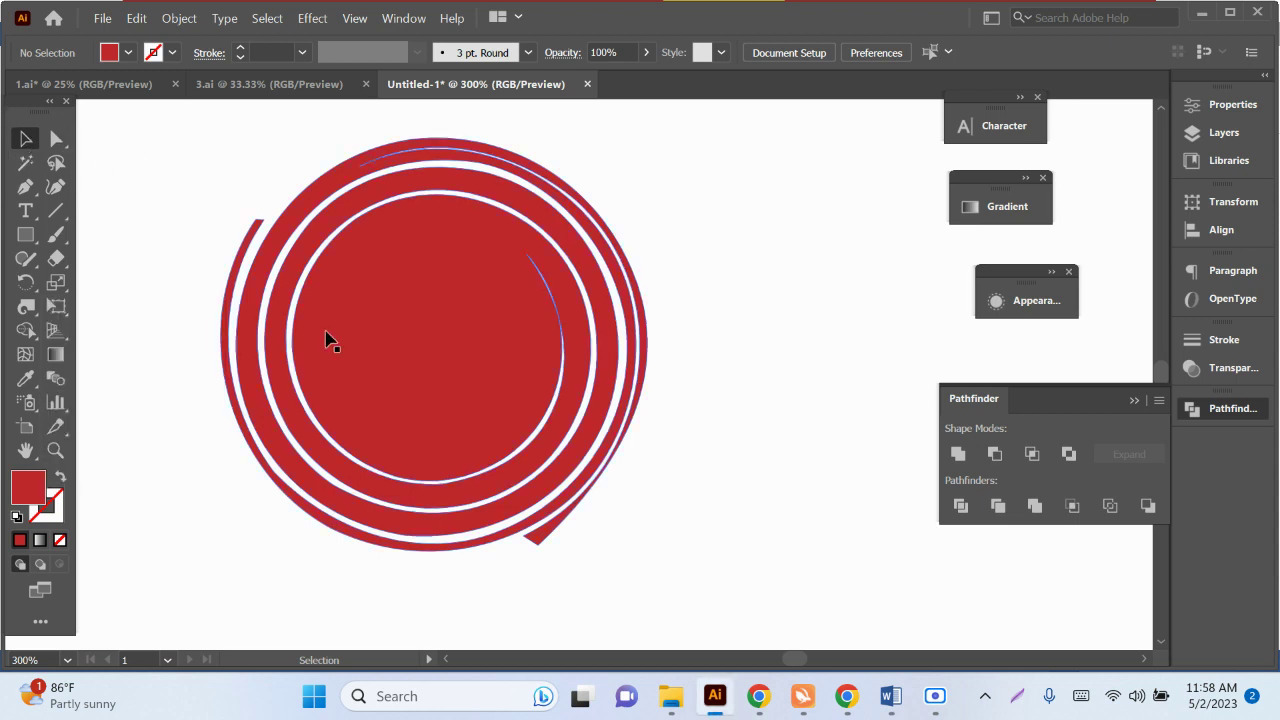
pyautogui.click(327, 337)
pyautogui.press('Delete')
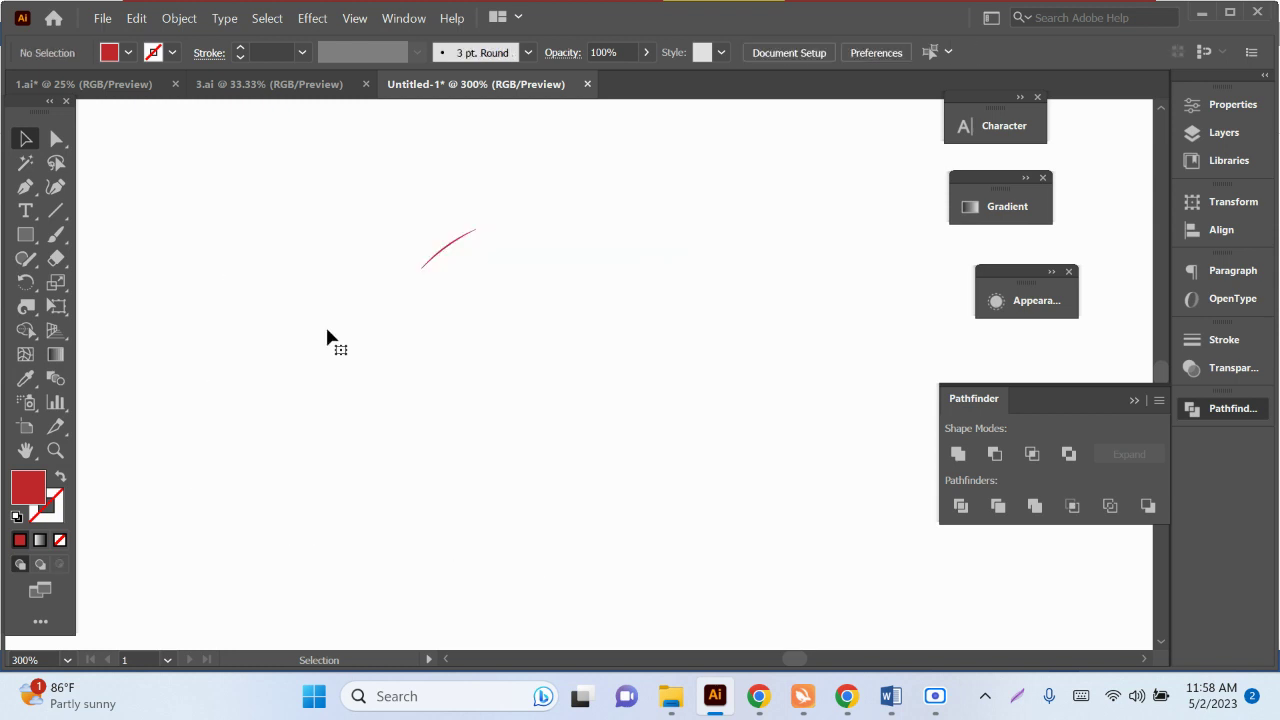
pyautogui.moveTo(350, 190); pyautogui.dragTo(535, 325)
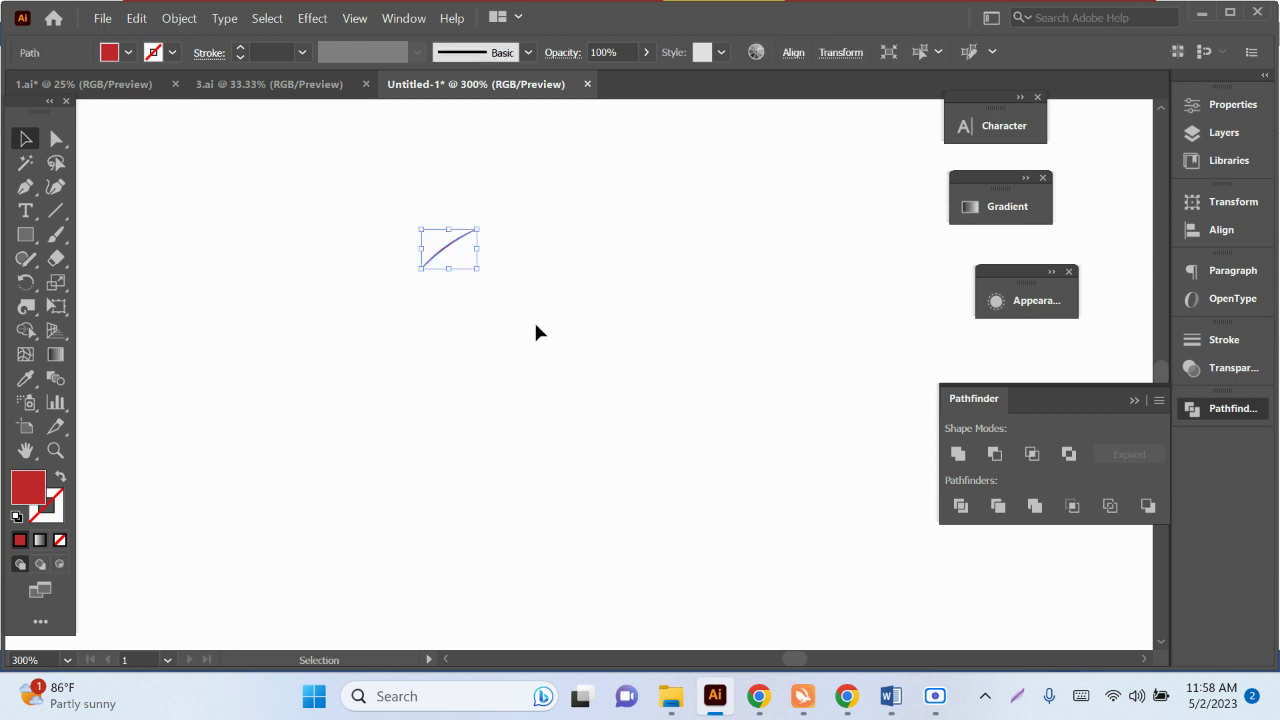
pyautogui.press('Delete')
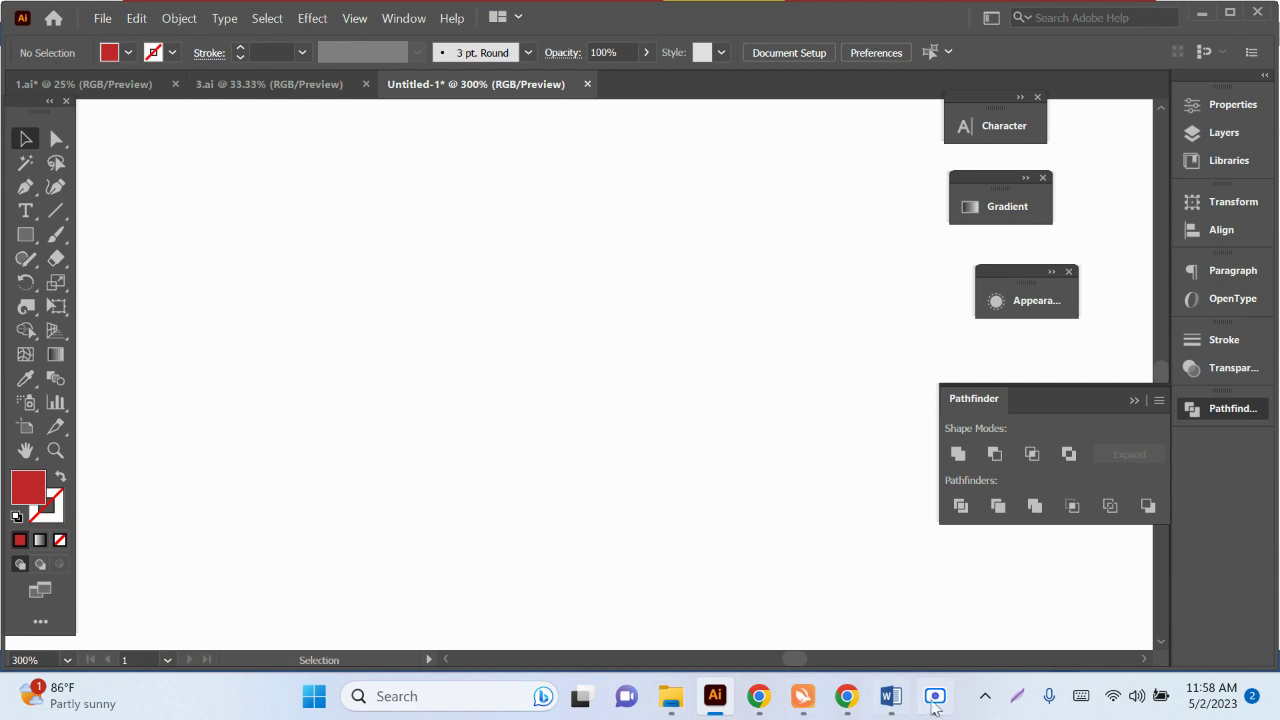
# Step: In the Word class module, highlight row 14's Drop Shadow, Object blur and Distort and transform items
pyautogui.click(890, 697)
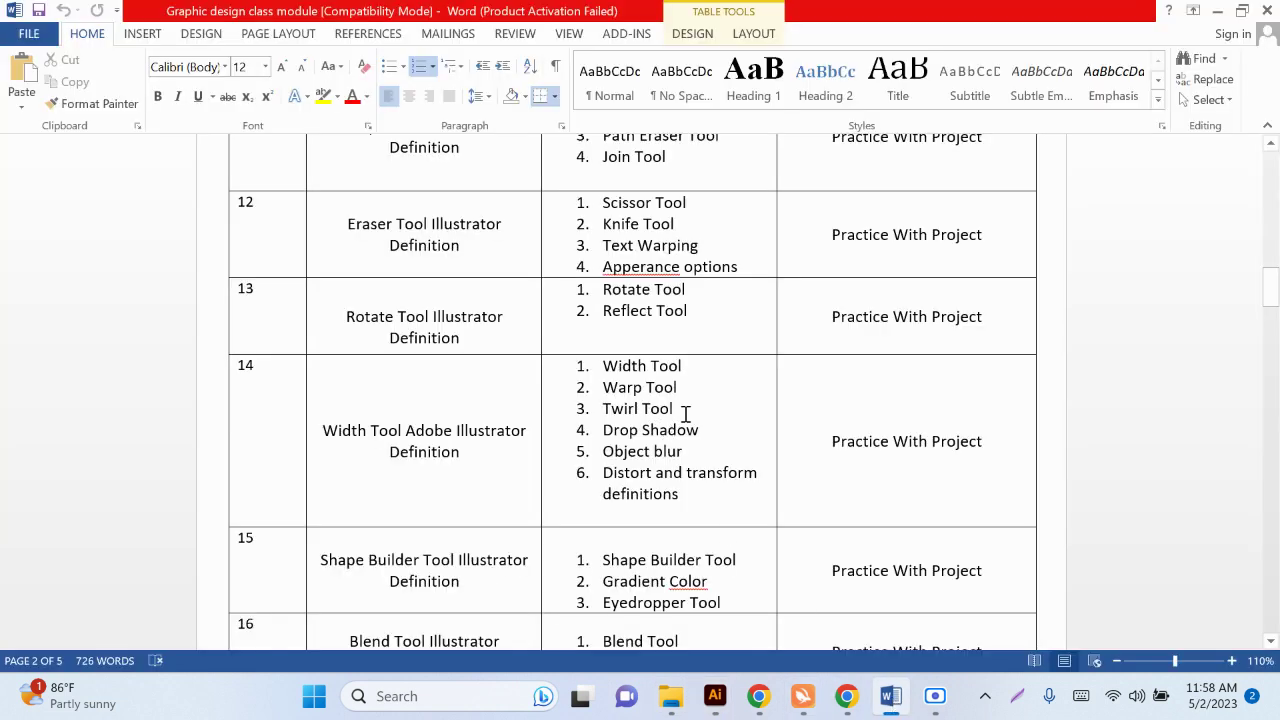
pyautogui.moveTo(704, 437); pyautogui.dragTo(605, 437)
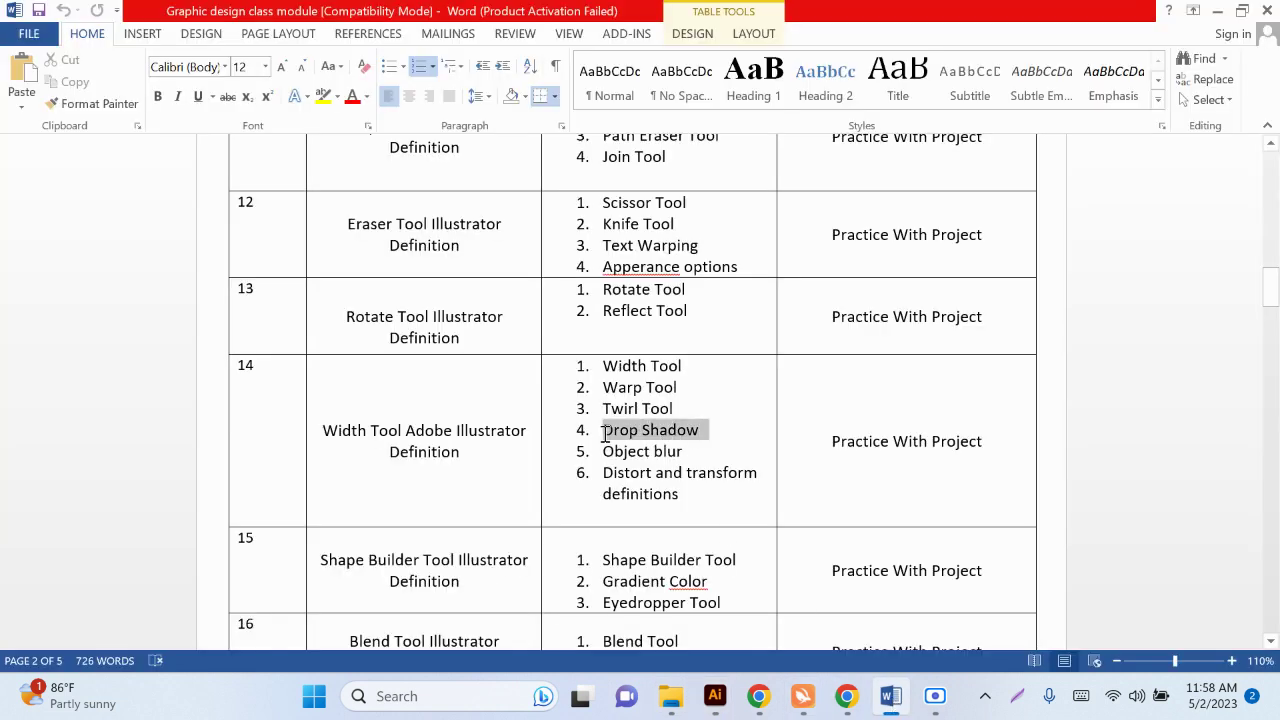
pyautogui.moveTo(700, 451); pyautogui.dragTo(603, 451)
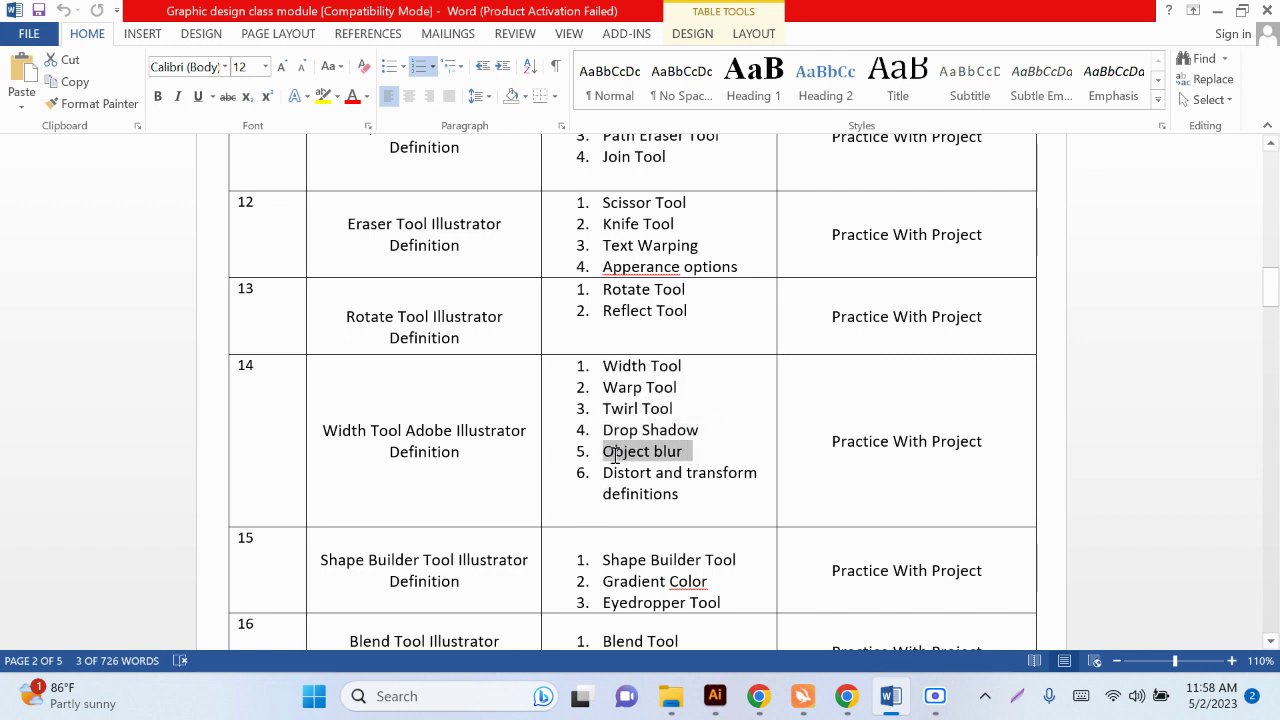
pyautogui.moveTo(682, 494); pyautogui.dragTo(615, 490)
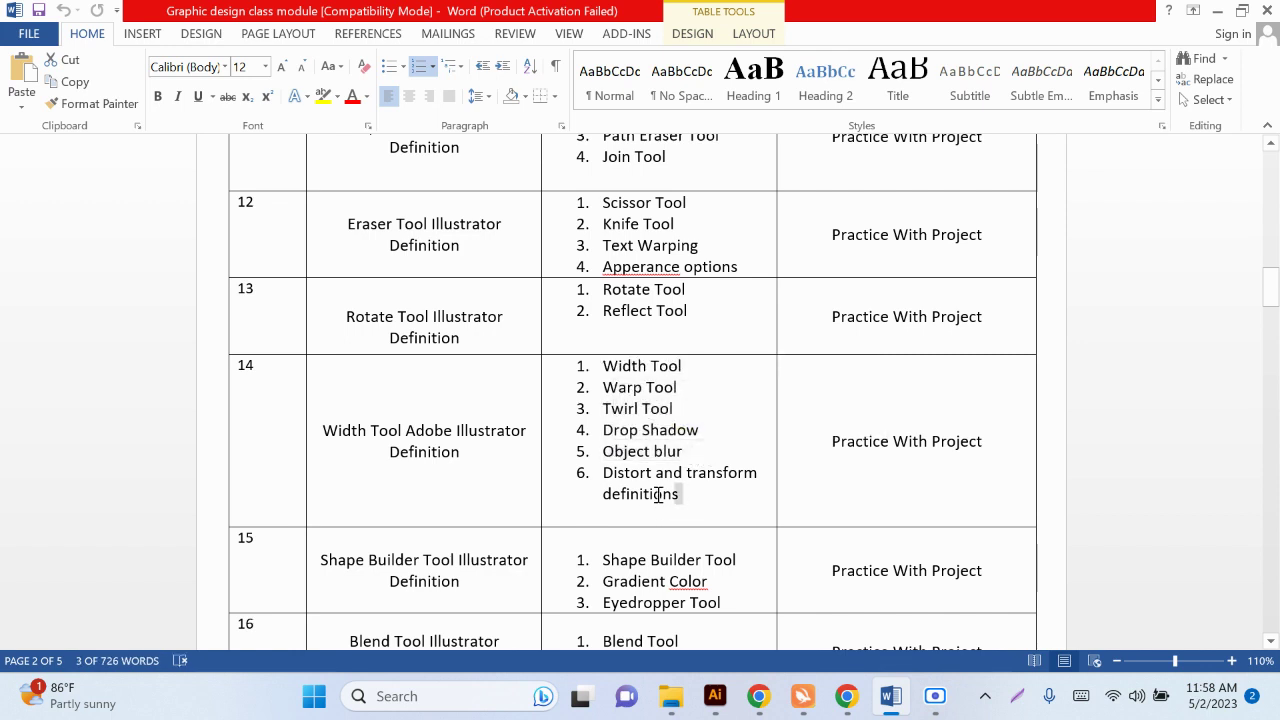
pyautogui.tripleClick(606, 478)
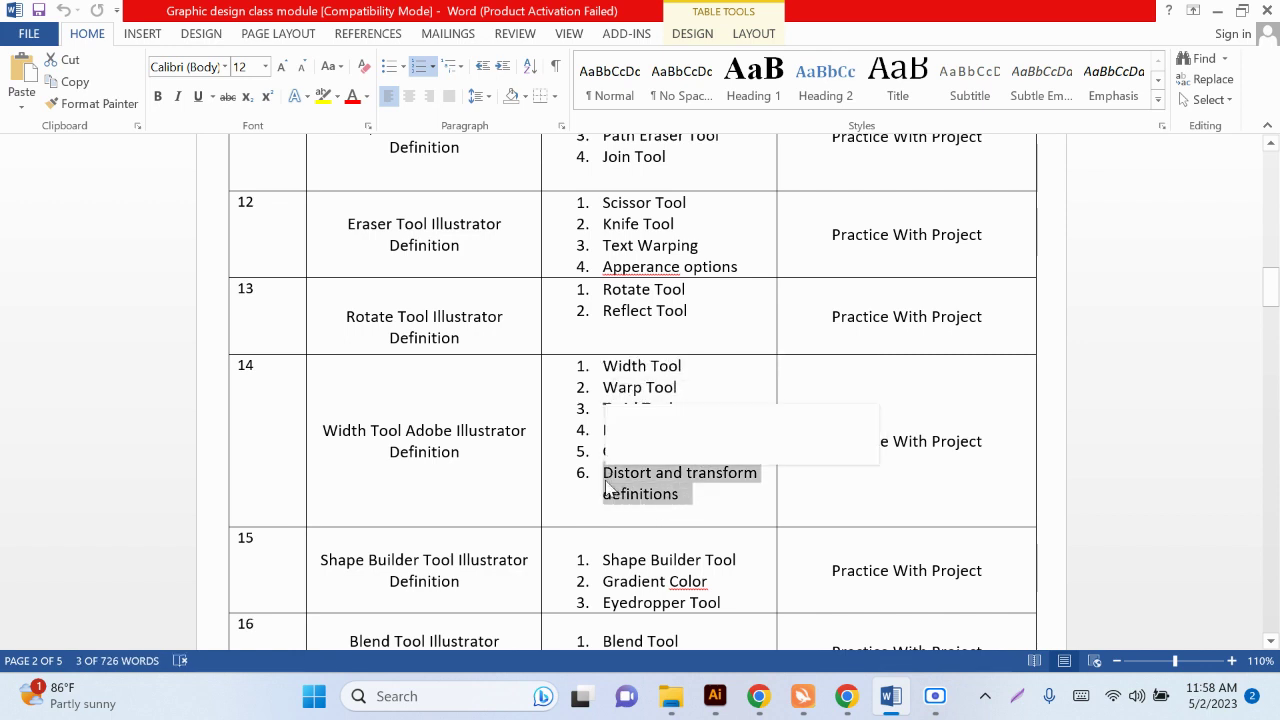
pyautogui.click(670, 390)
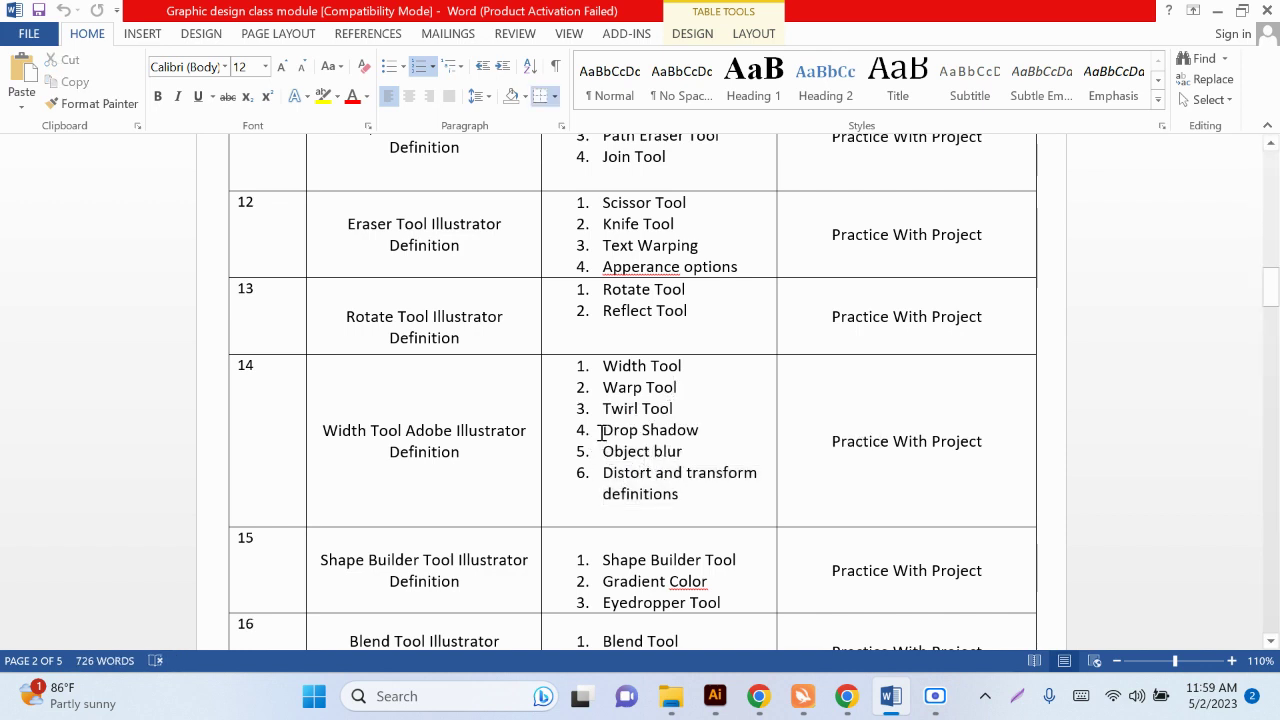
pyautogui.moveTo(600, 430); pyautogui.dragTo(660, 430)
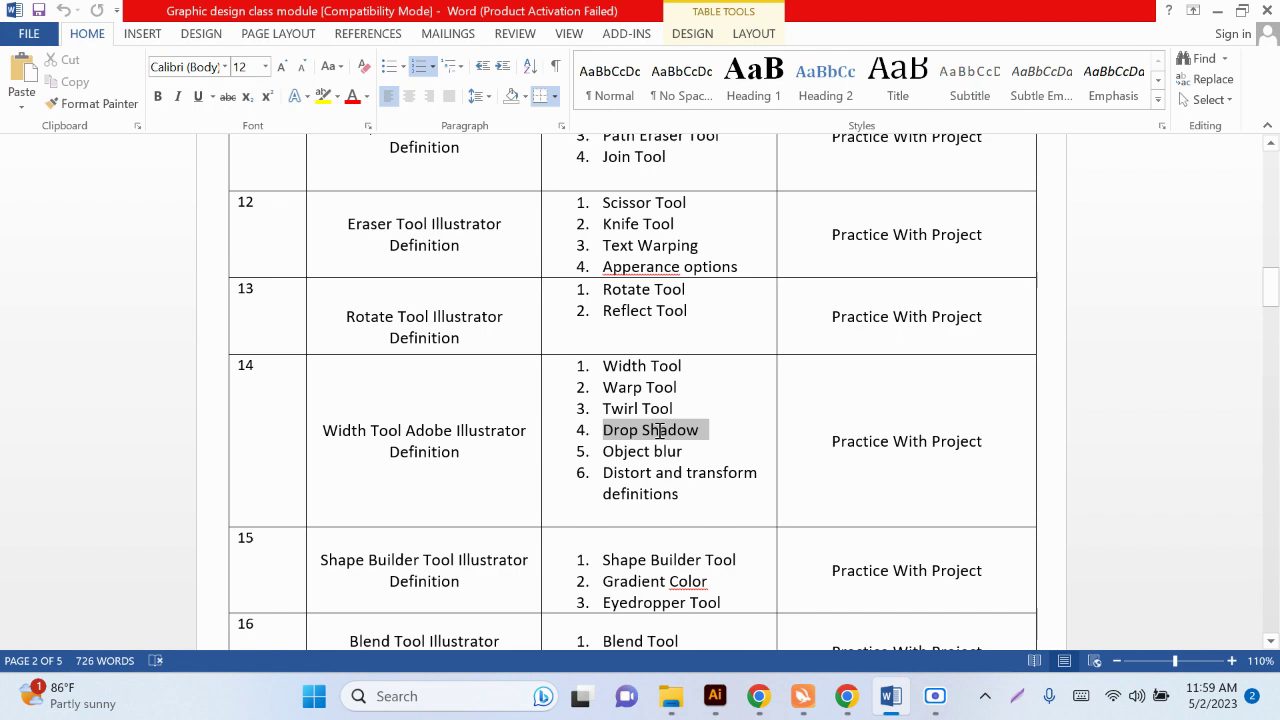
pyautogui.click(670, 706)
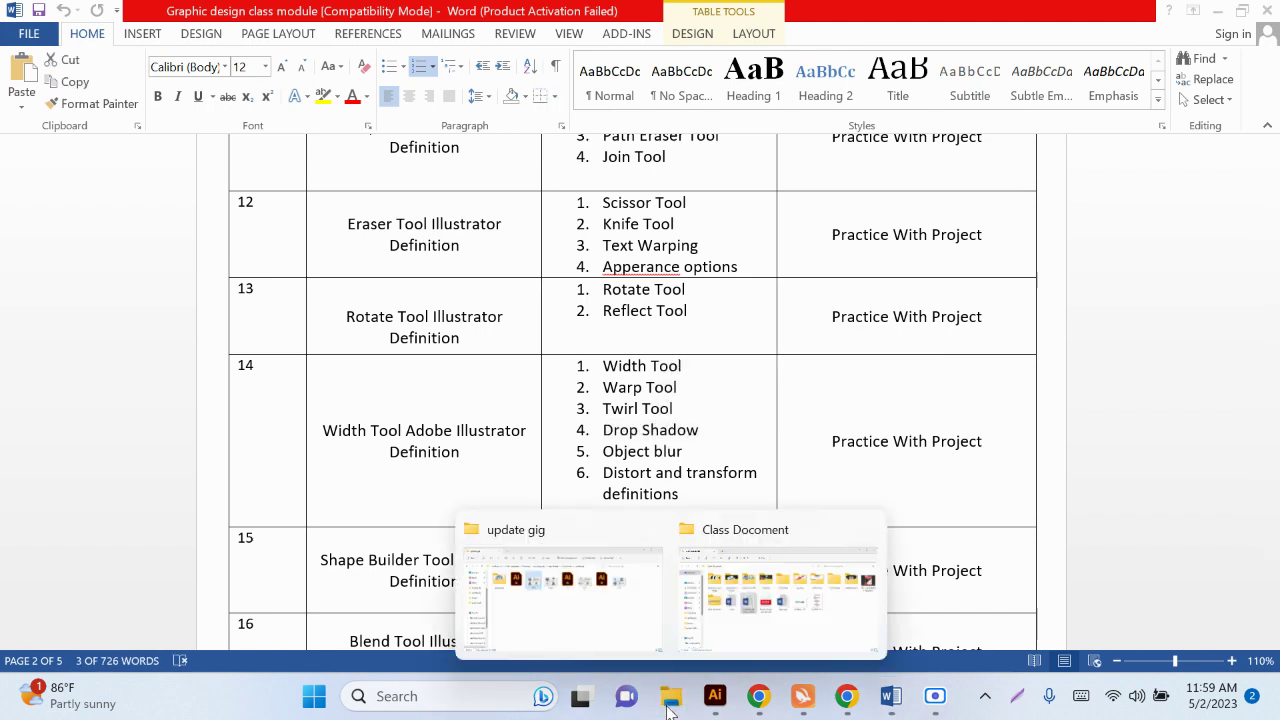
# Step: Open 1a-01 from the update gig folder, then view the IBCPT University logo in image 1-01
pyautogui.click(622, 636)
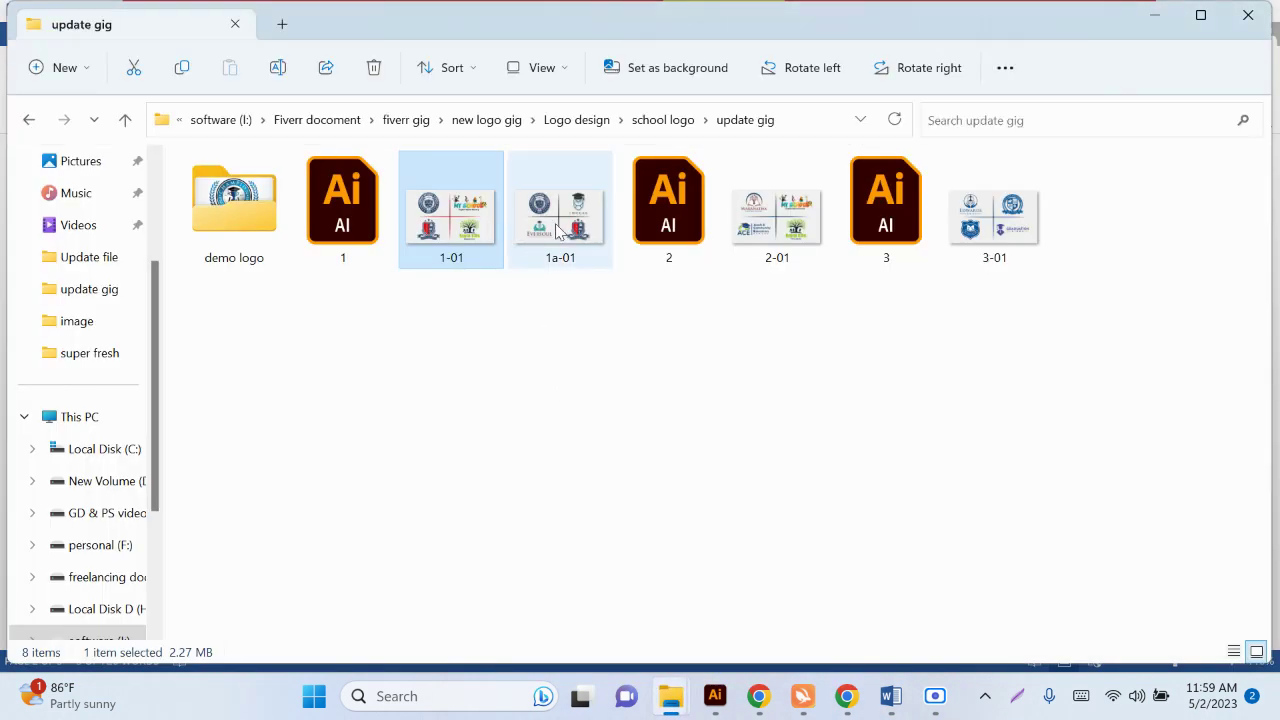
pyautogui.doubleClick(558, 230)
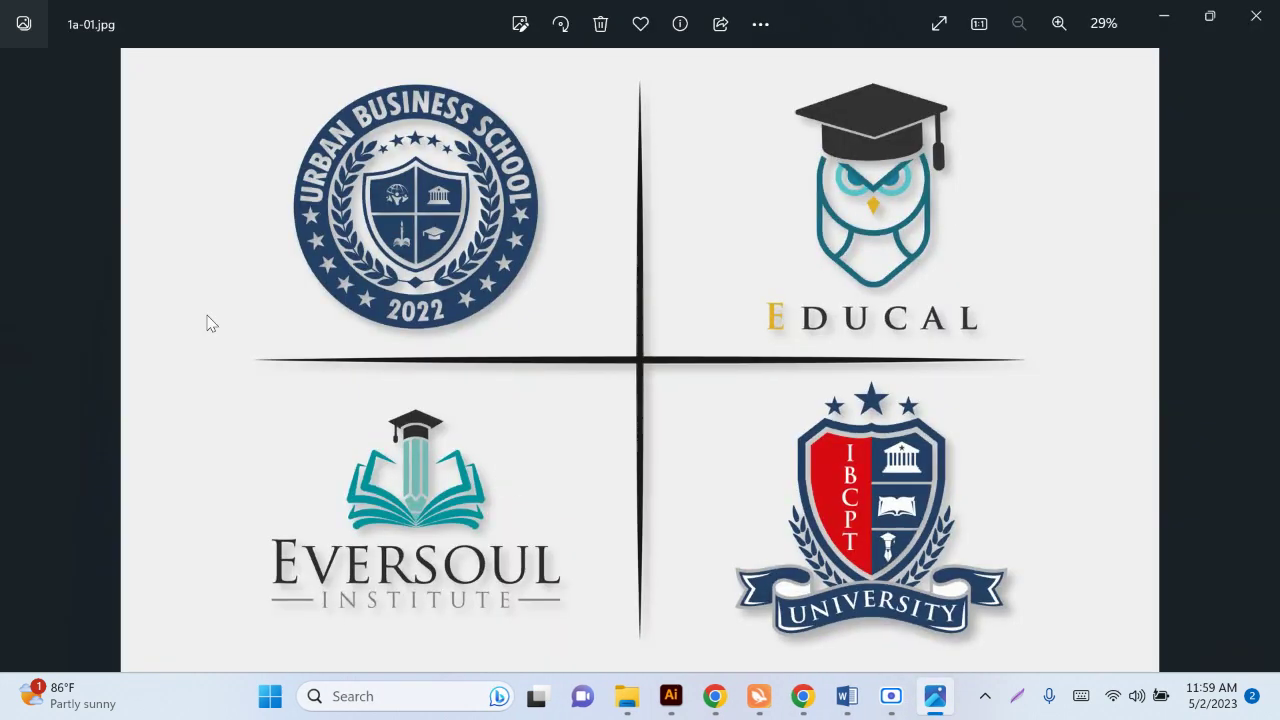
pyautogui.click(18, 365)
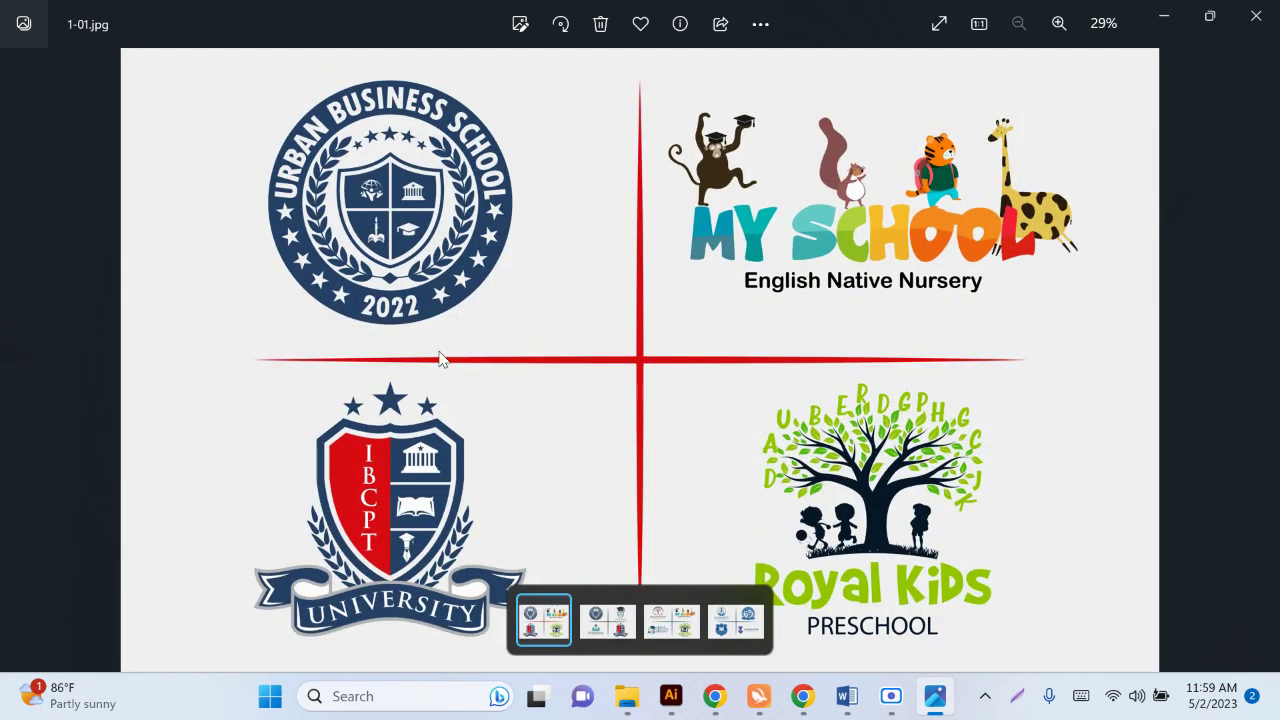
pyautogui.scroll(2, 457, 531)
pyautogui.moveTo(457, 531); pyautogui.dragTo(546, 409)
pyautogui.scroll(2, 400, 523)
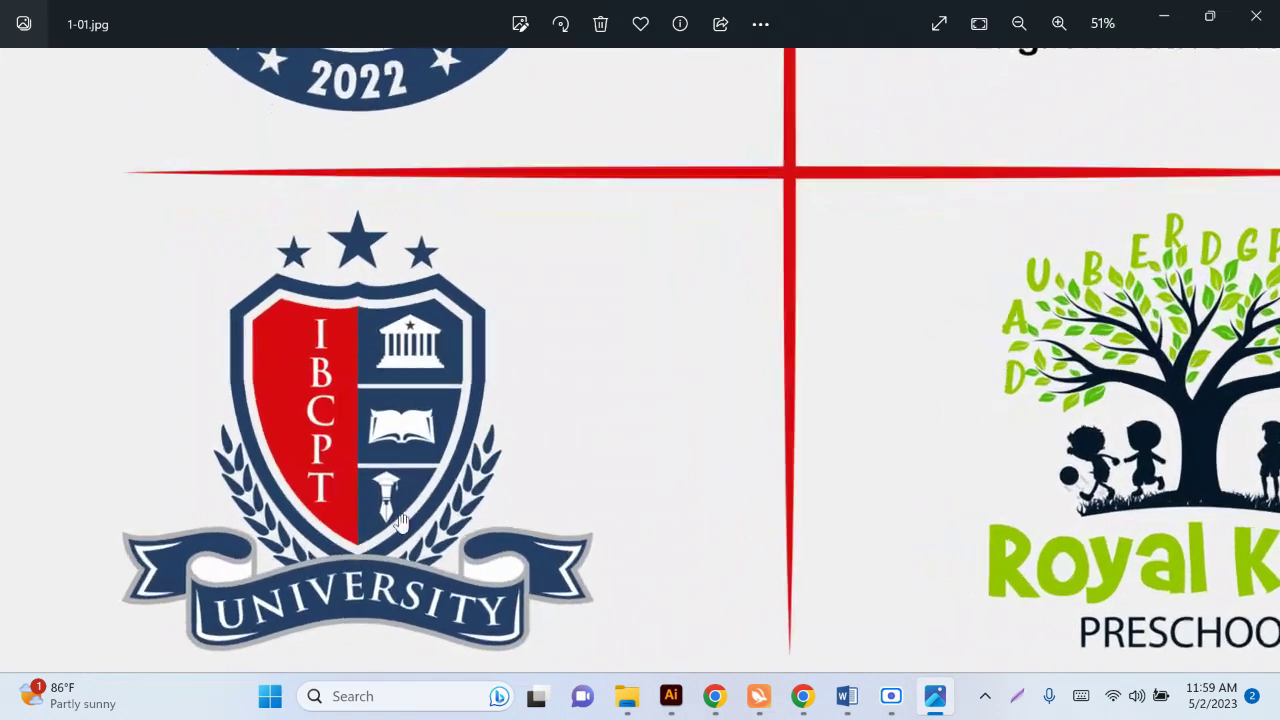
pyautogui.scroll(5, 400, 523)
pyautogui.scroll(1, 563, 403)
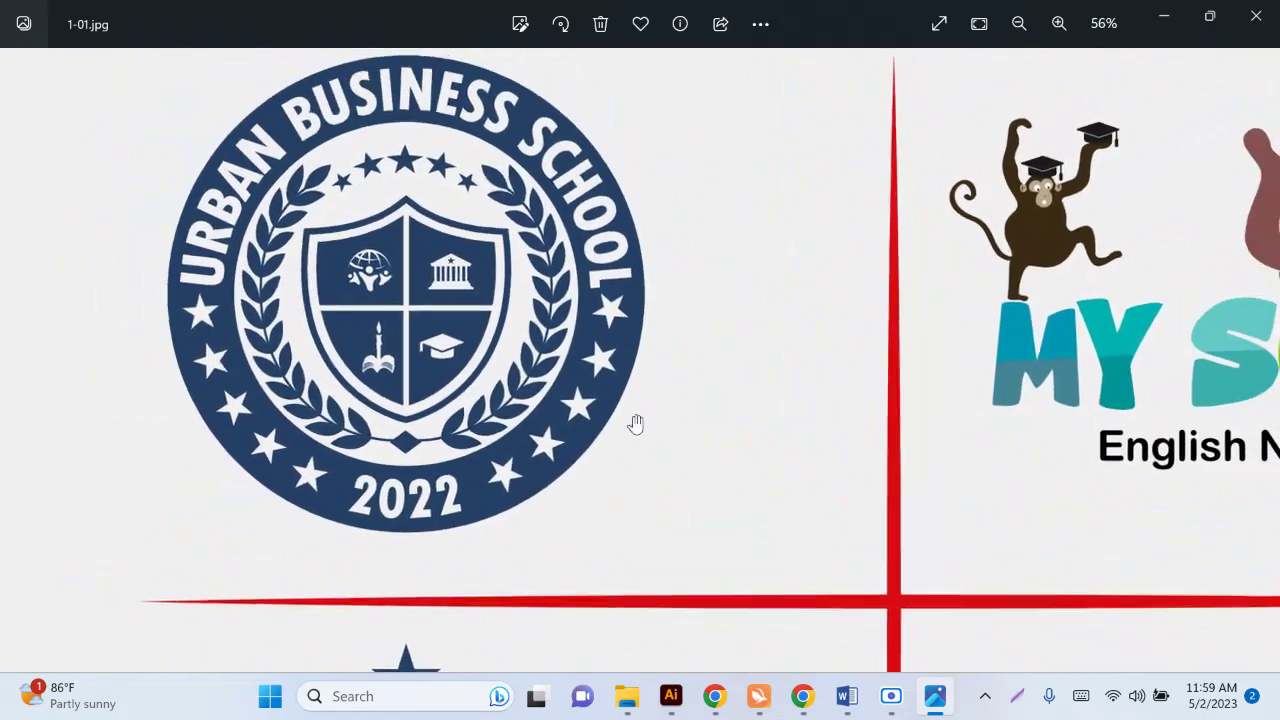
pyautogui.scroll(-1, 636, 424)
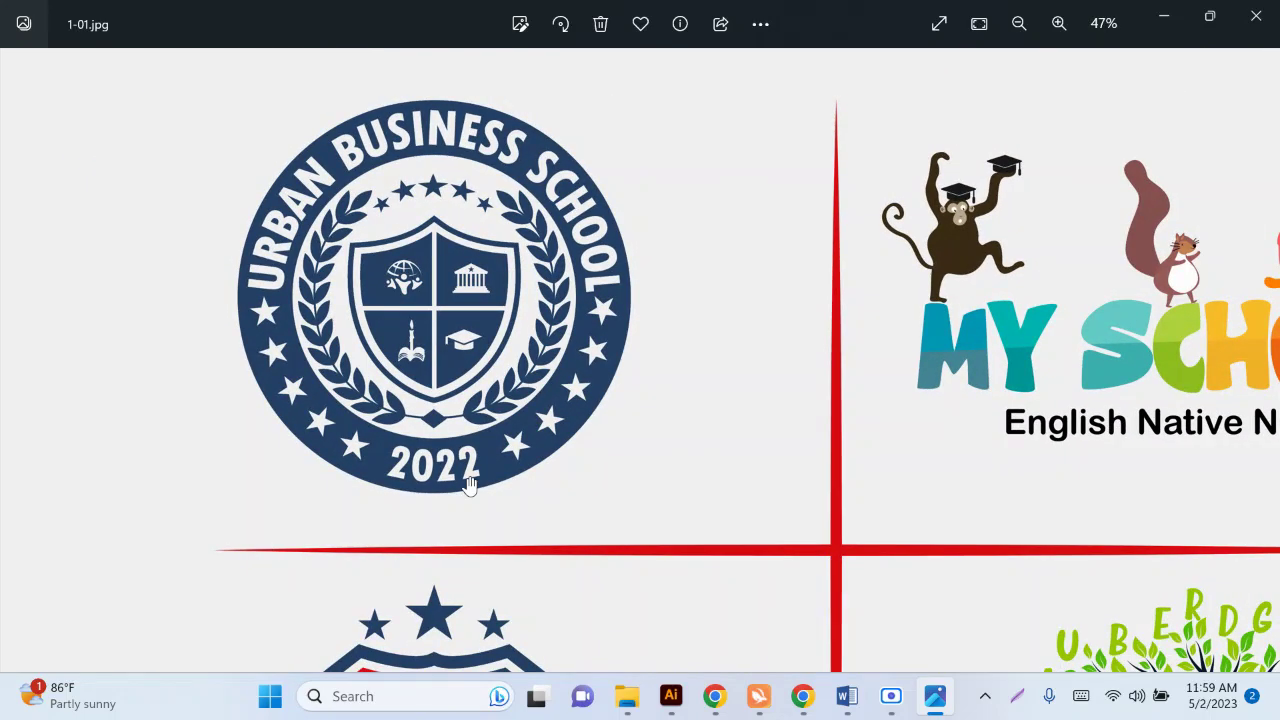
pyautogui.scroll(-3, 971, 460)
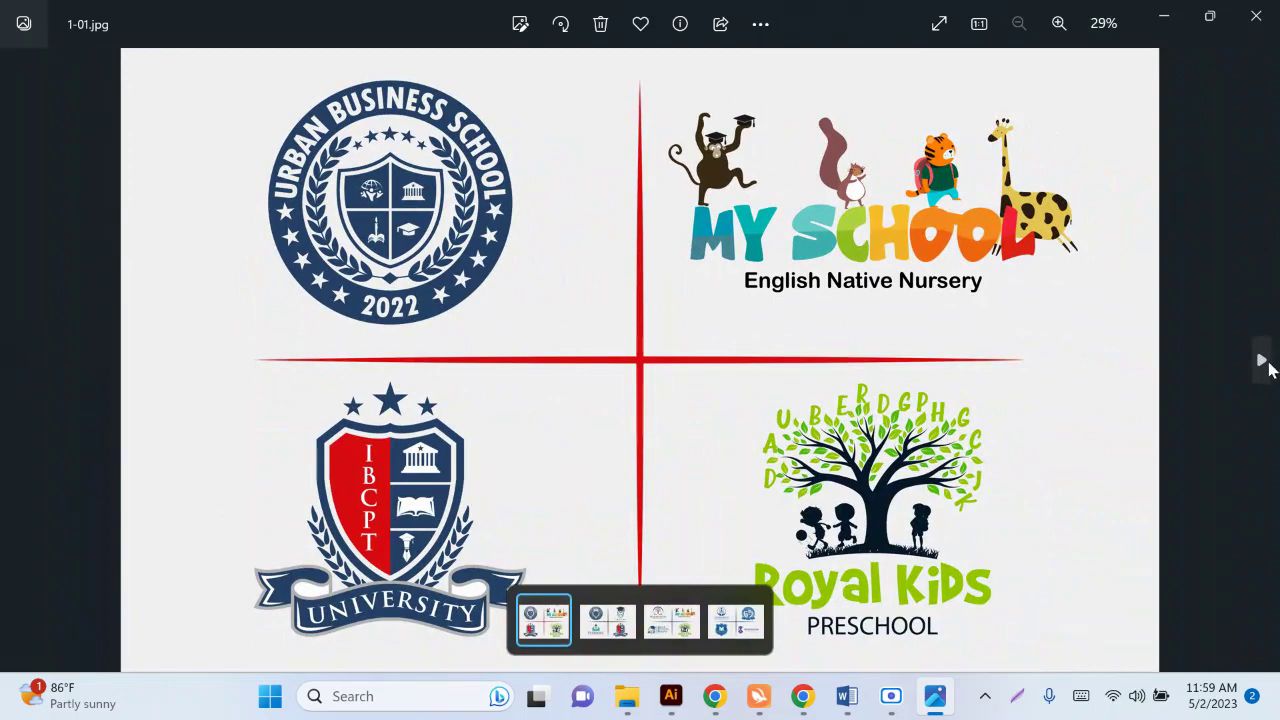
# Step: Return to 1a-01.jpg and pan to view the full University logo
pyautogui.click(1264, 364)
pyautogui.scroll(2, 305, 198)
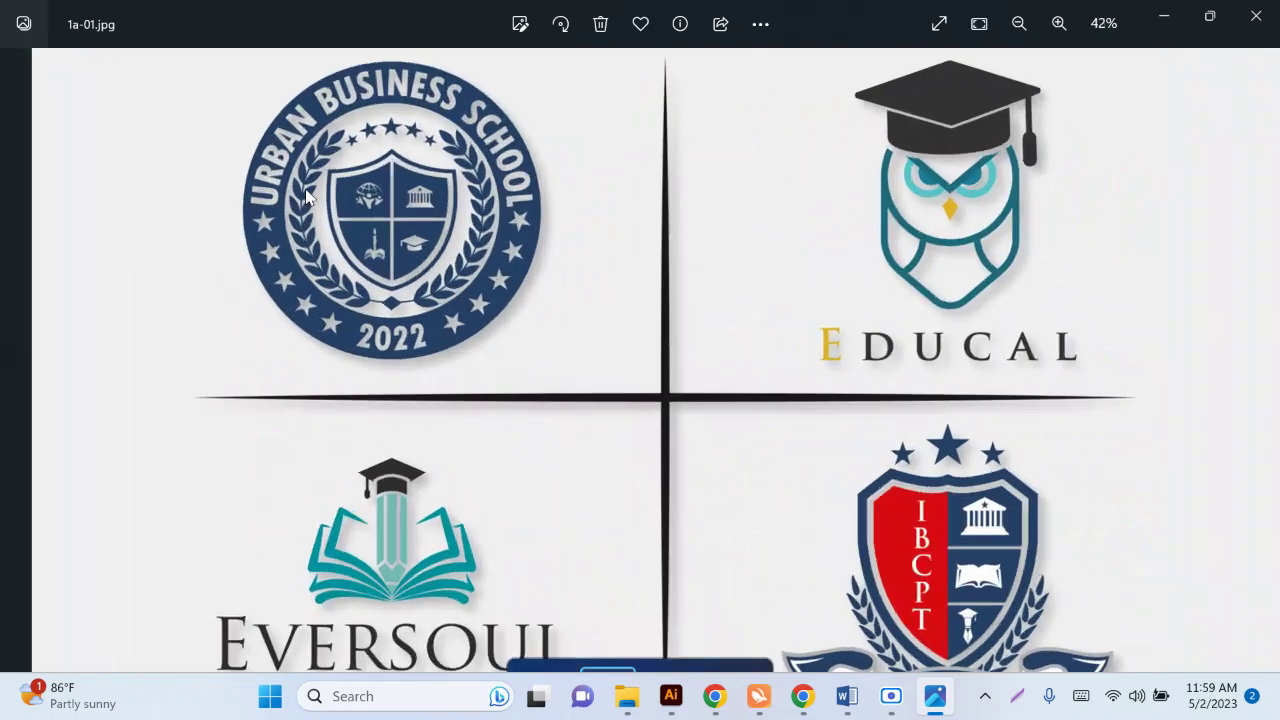
pyautogui.scroll(2, 305, 198)
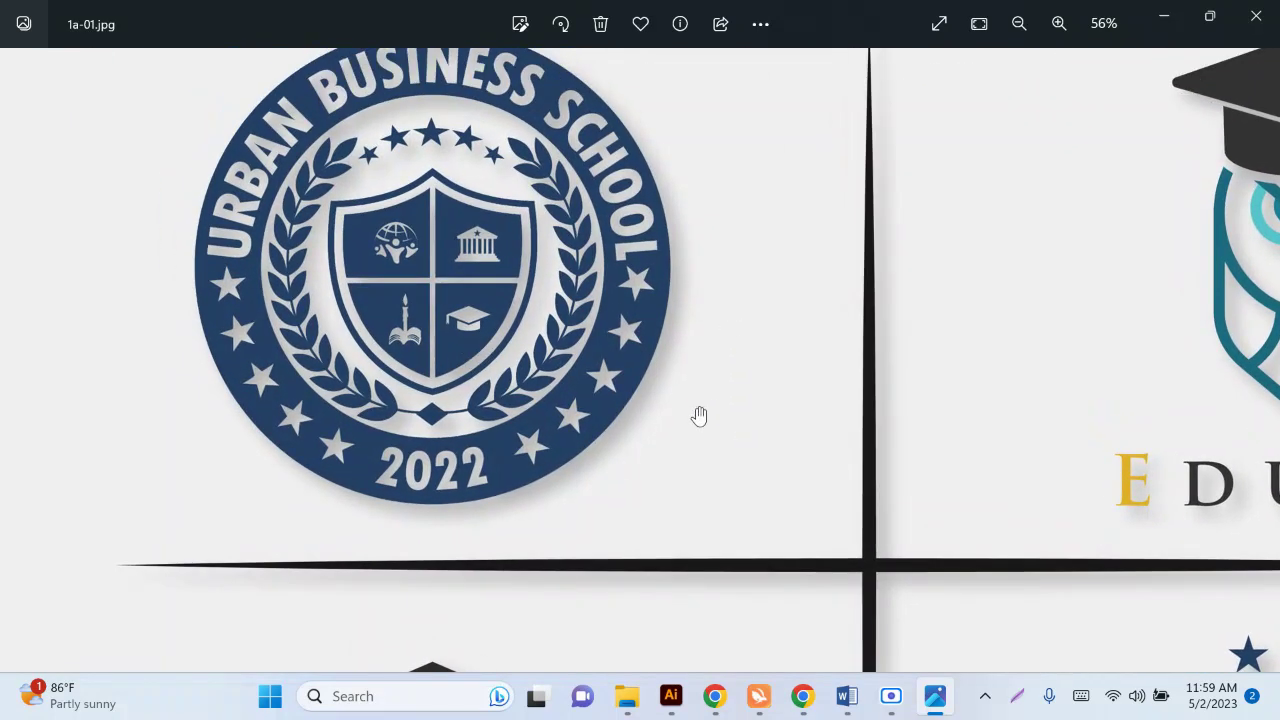
pyautogui.scroll(-1, 255, 250)
pyautogui.scroll(-1, 251, 251)
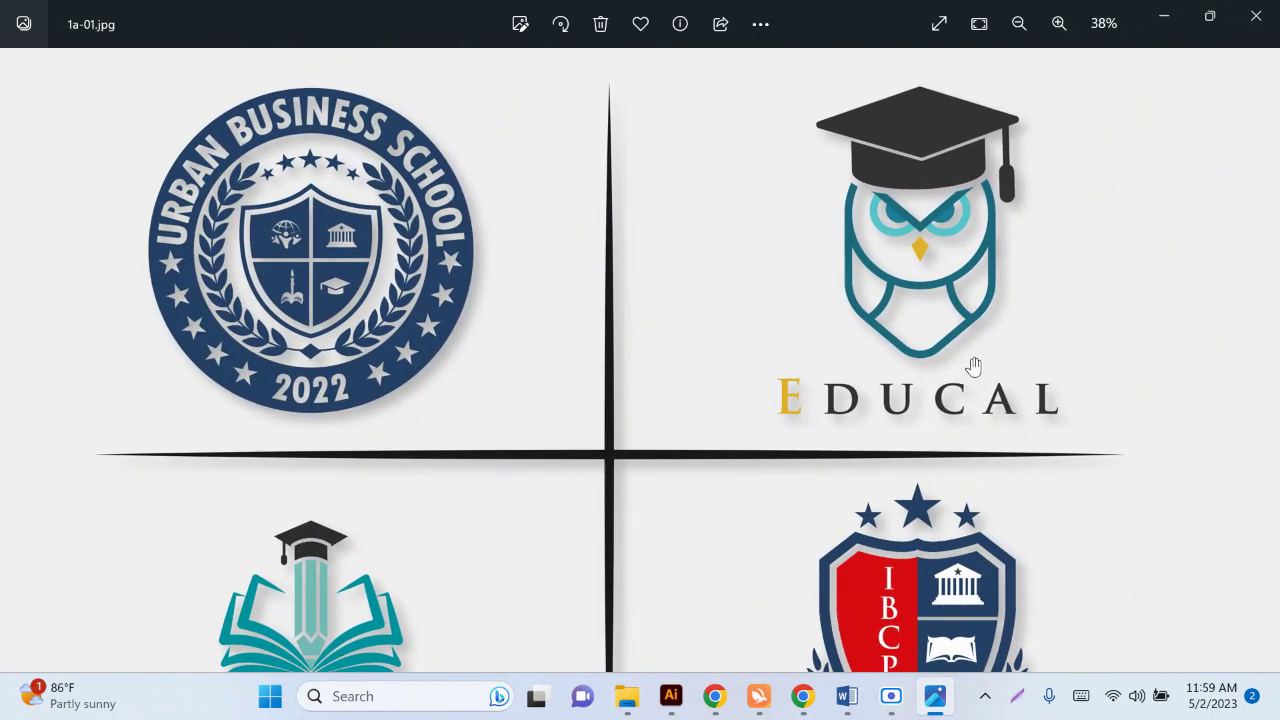
pyautogui.scroll(-1, 935, 395)
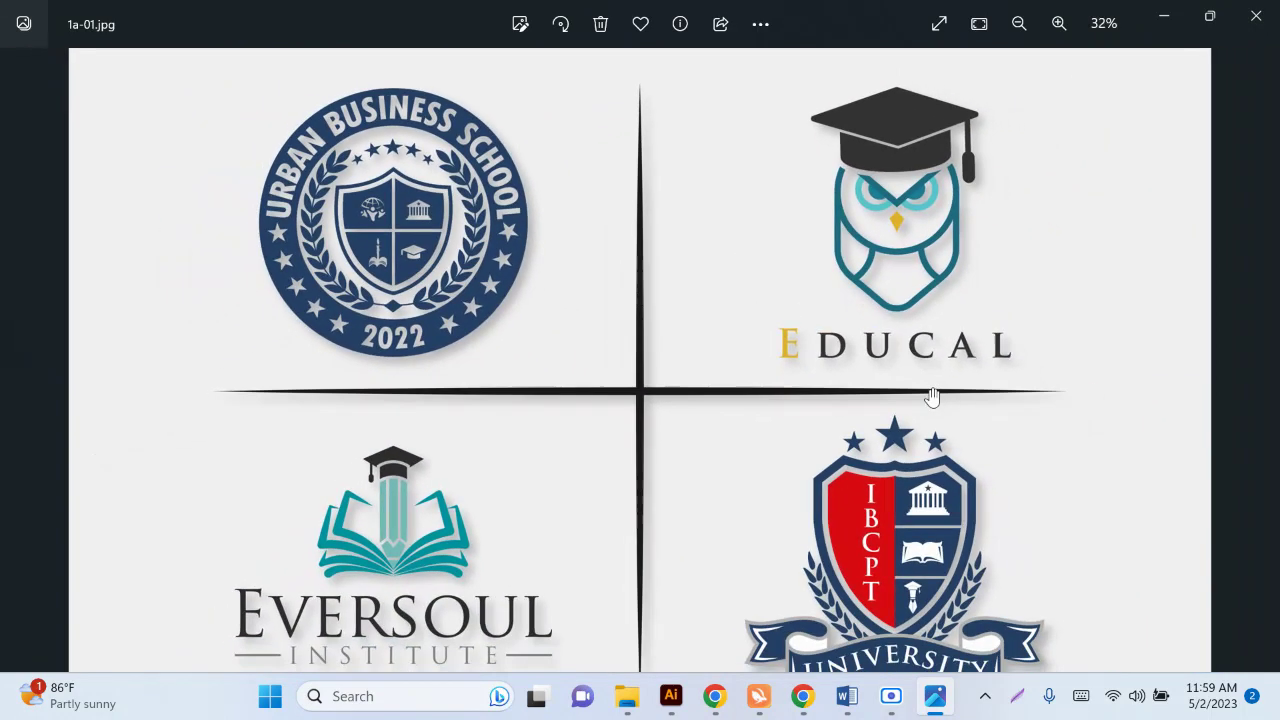
pyautogui.moveTo(846, 453); pyautogui.dragTo(831, 343)
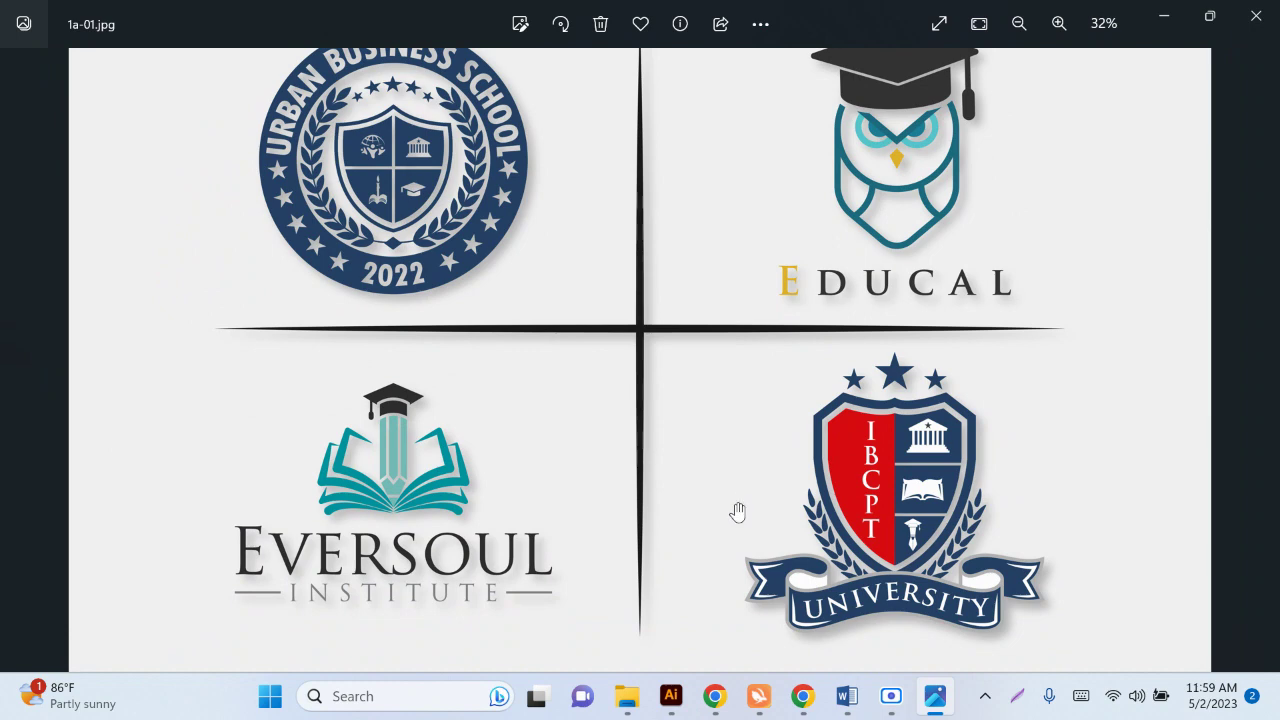
pyautogui.scroll(-1, 735, 480)
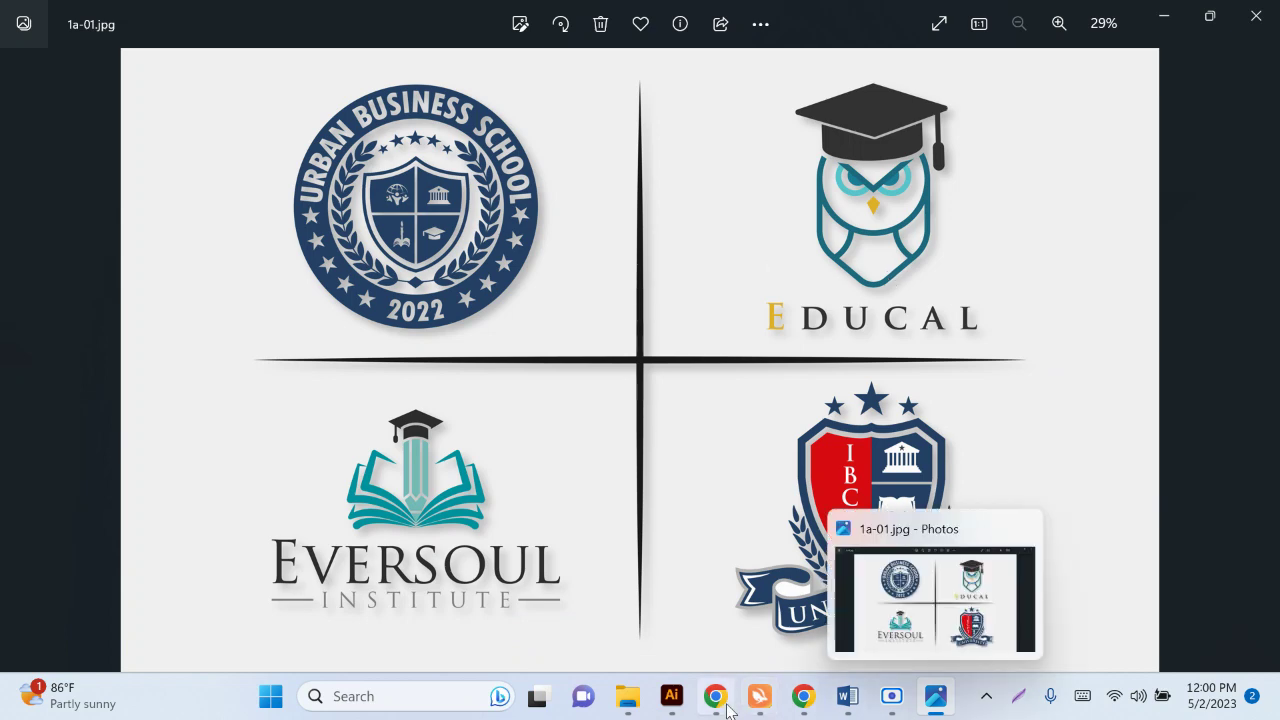
# Step: Back in Illustrator, draw a red five-pointed star with the Star Tool
pyautogui.click(678, 700)
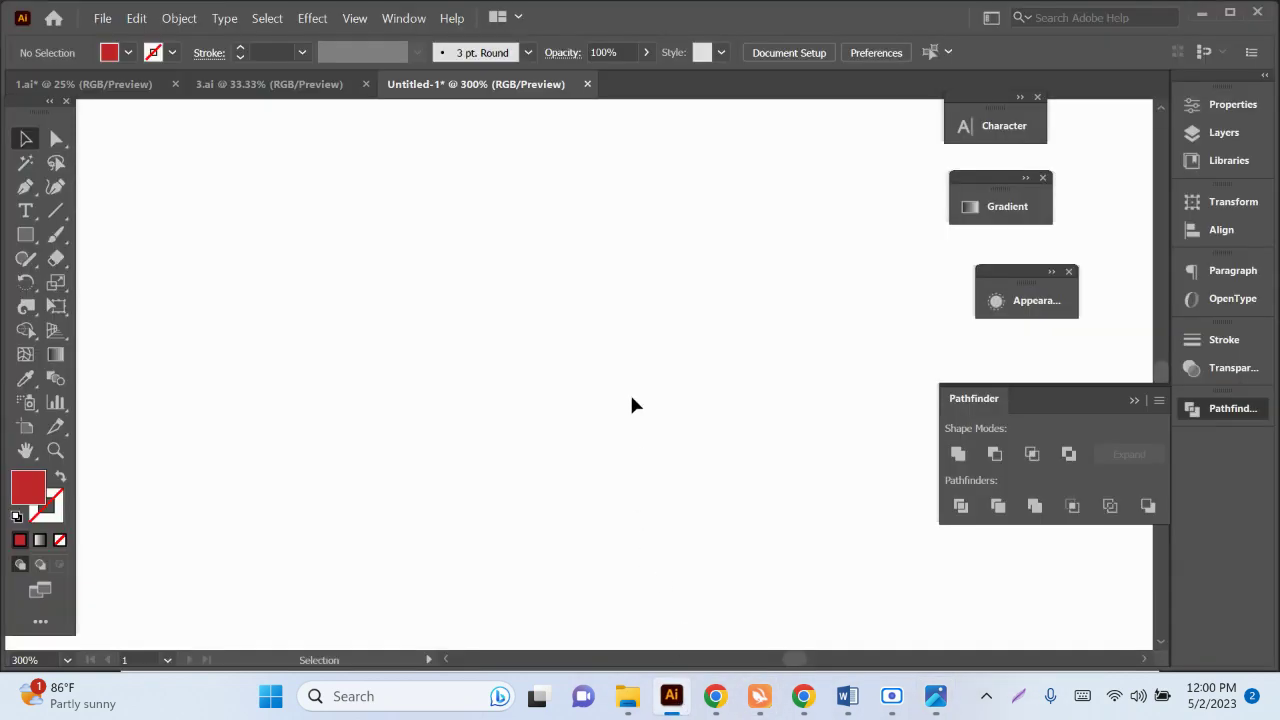
pyautogui.scroll(-5, 618, 386)
pyautogui.scroll(3, 661, 378)
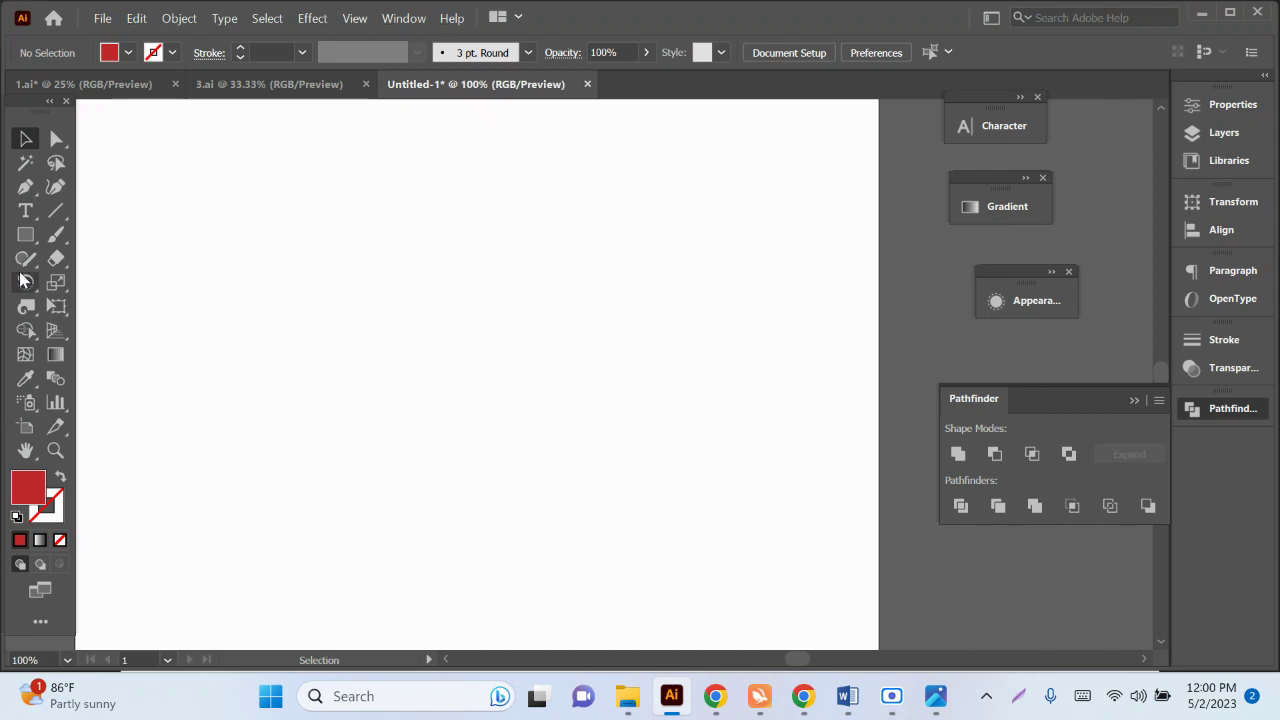
pyautogui.moveTo(25, 234); pyautogui.dragTo(94, 329)
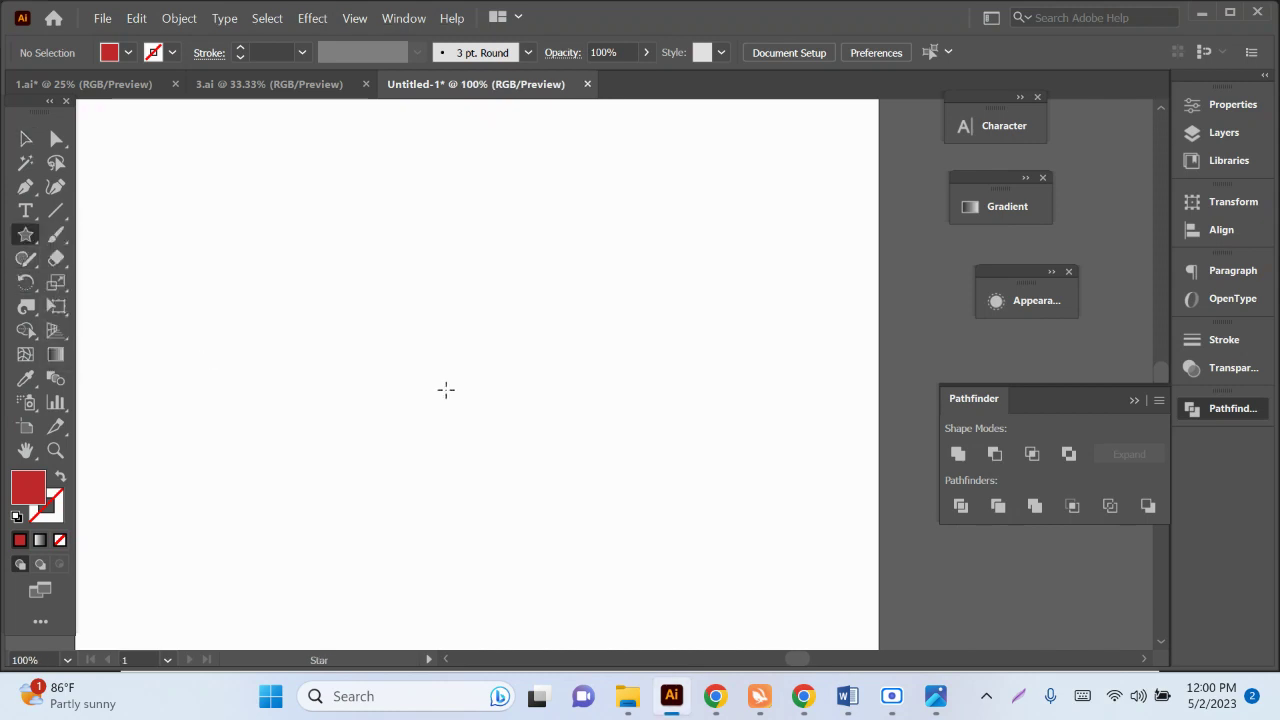
pyautogui.moveTo(443, 375); pyautogui.dragTo(500, 506)
# Step: Nudge the star slightly to the right with the Selection tool
pyautogui.click(25, 139)
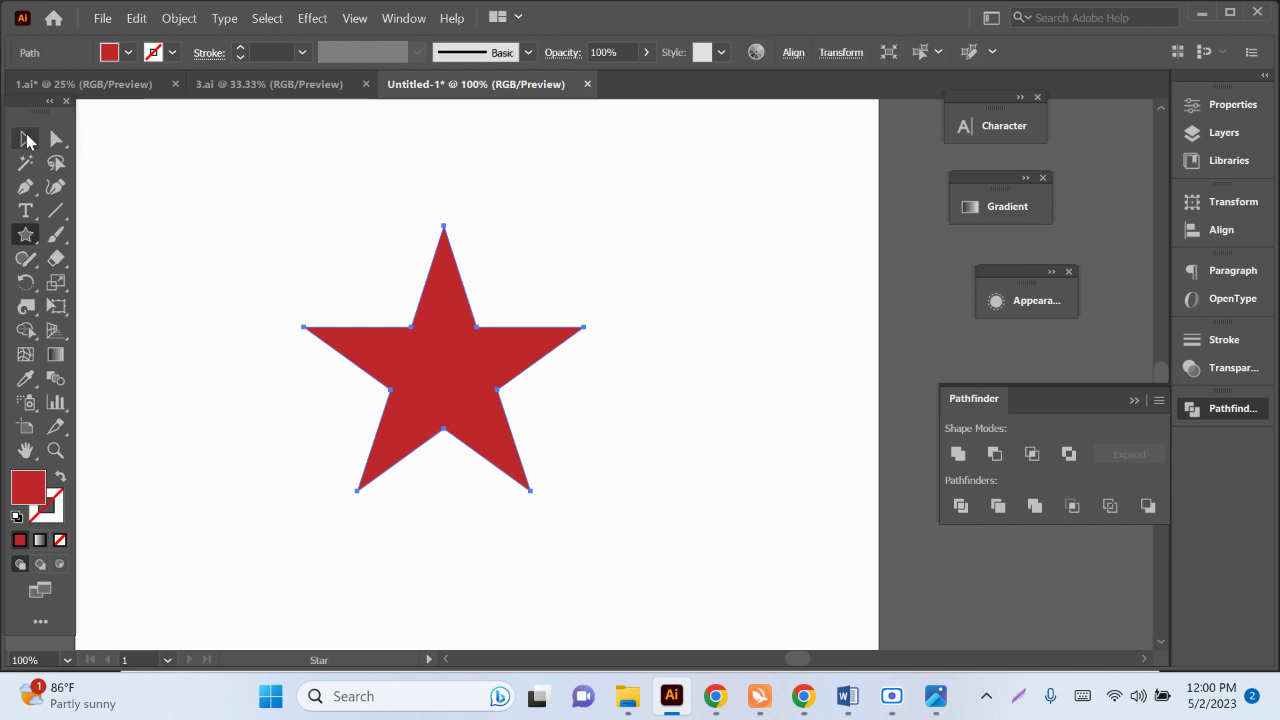
pyautogui.moveTo(489, 448); pyautogui.dragTo(556, 440)
pyautogui.moveTo(520, 381); pyautogui.dragTo(543, 385)
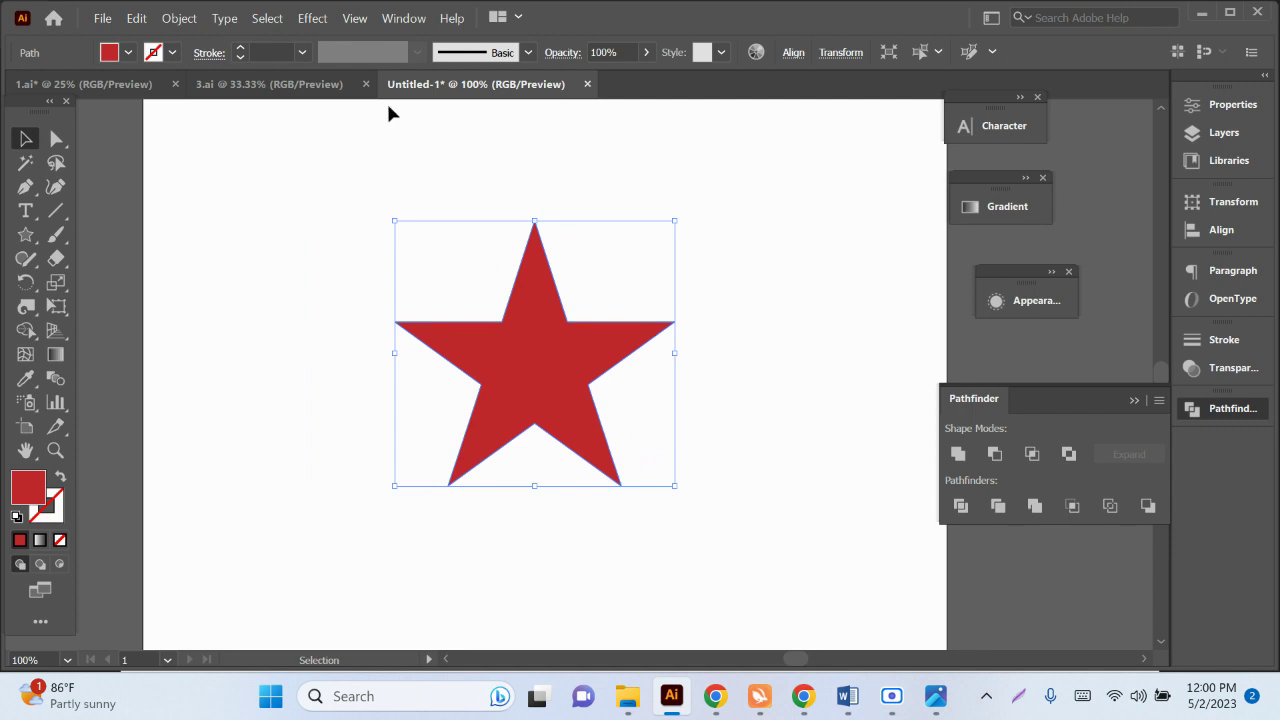
pyautogui.click(313, 19)
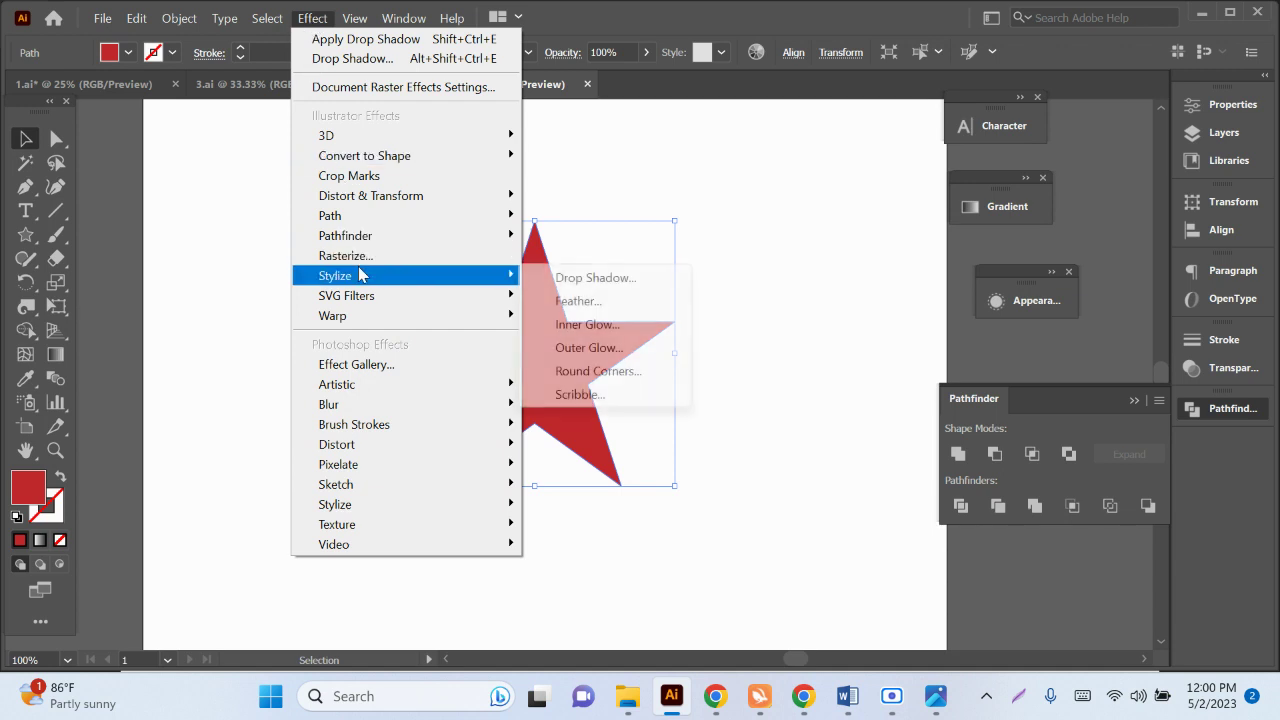
pyautogui.moveTo(335, 275)
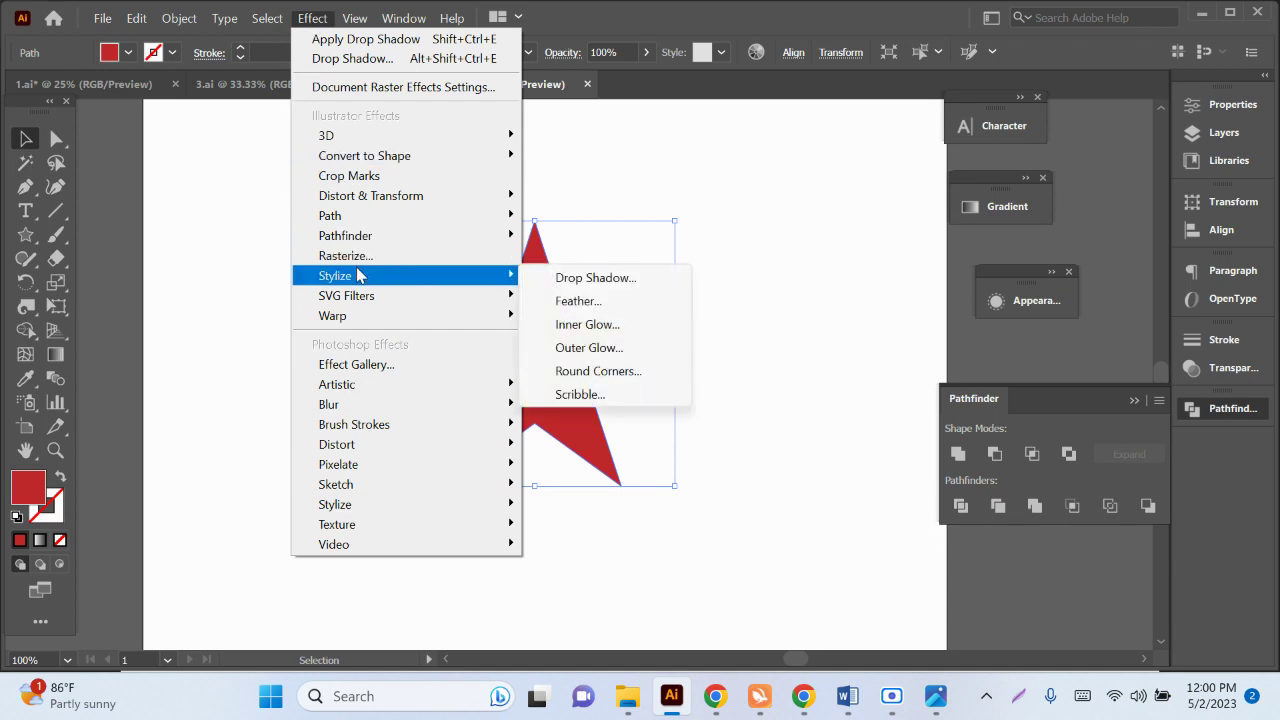
# Step: Apply Effect > Stylize > Drop Shadow to the star and move its dialog aside
pyautogui.click(610, 278)
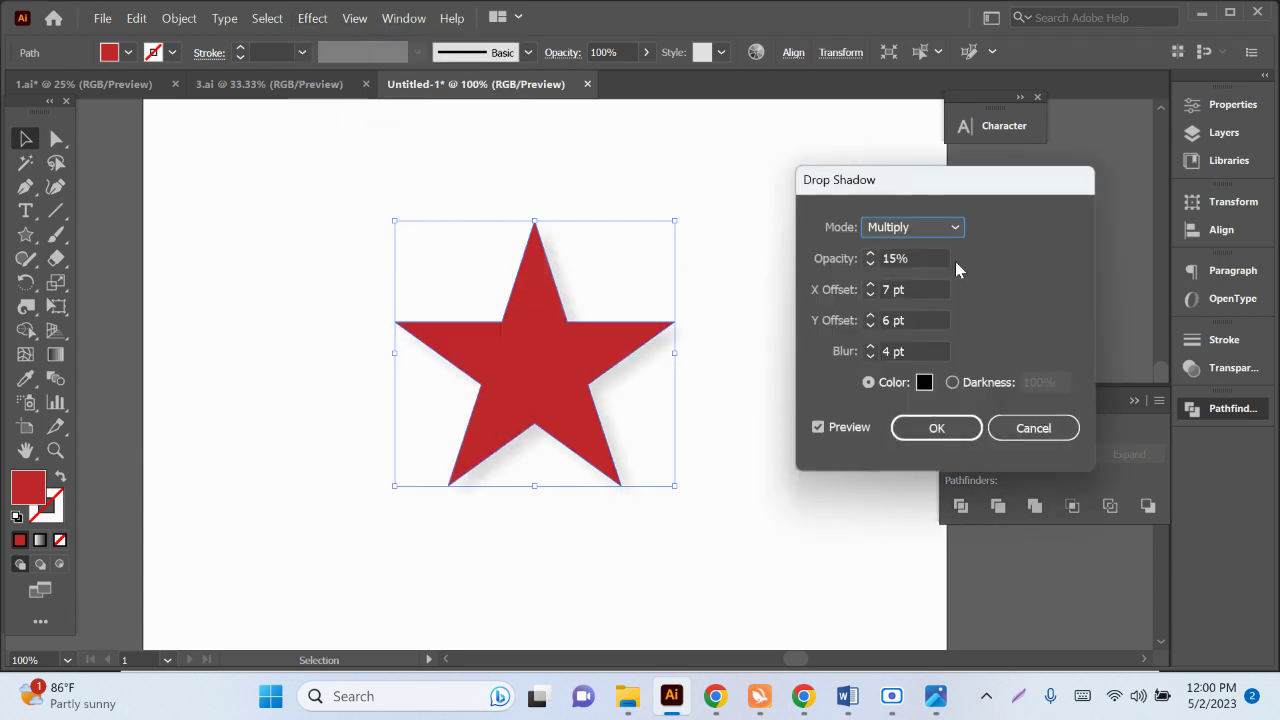
pyautogui.moveTo(960, 194); pyautogui.dragTo(939, 139)
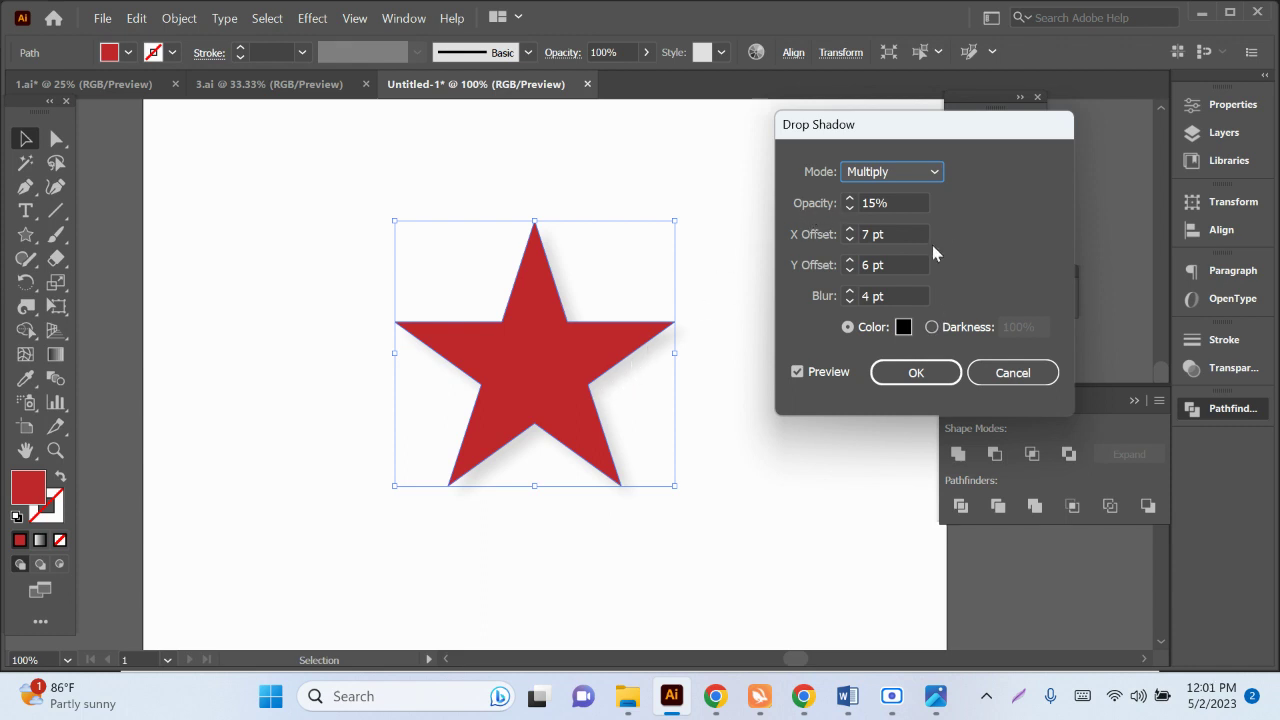
pyautogui.click(881, 202)
pyautogui.scroll(14, 894, 202)
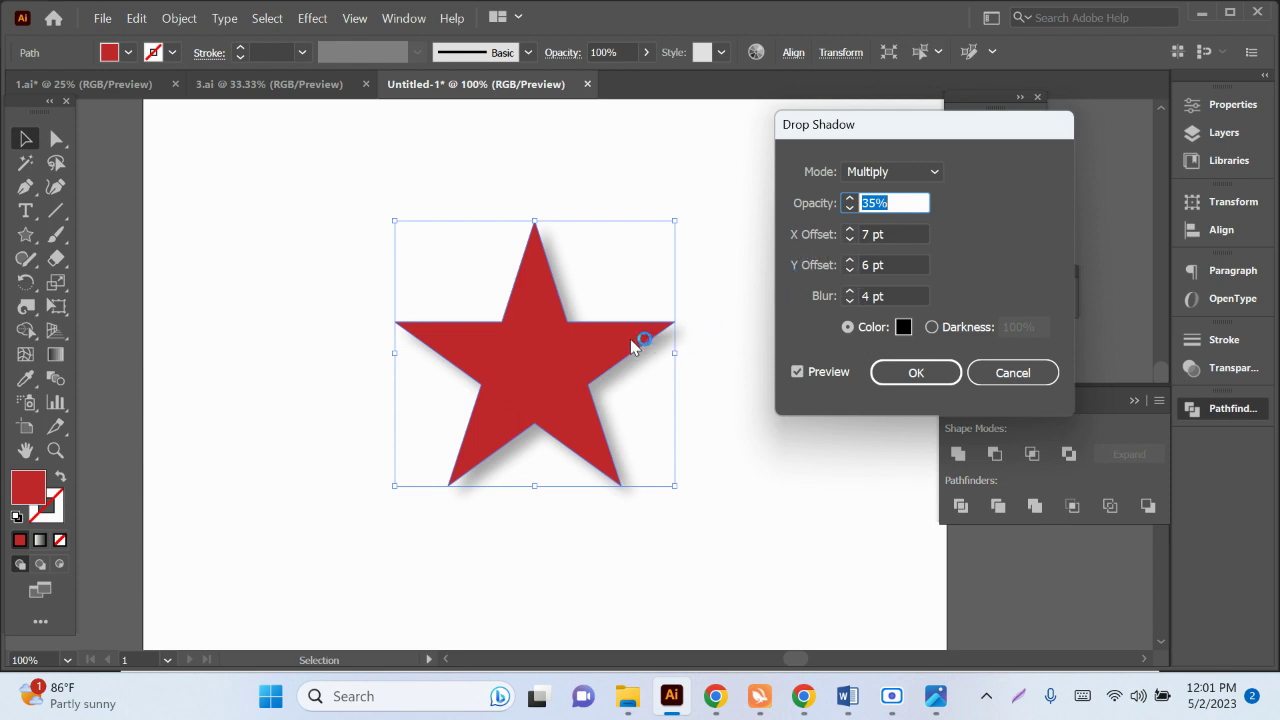
# Step: Set the drop shadow offsets to X 2 pt and Y 5 pt
pyautogui.click(908, 236)
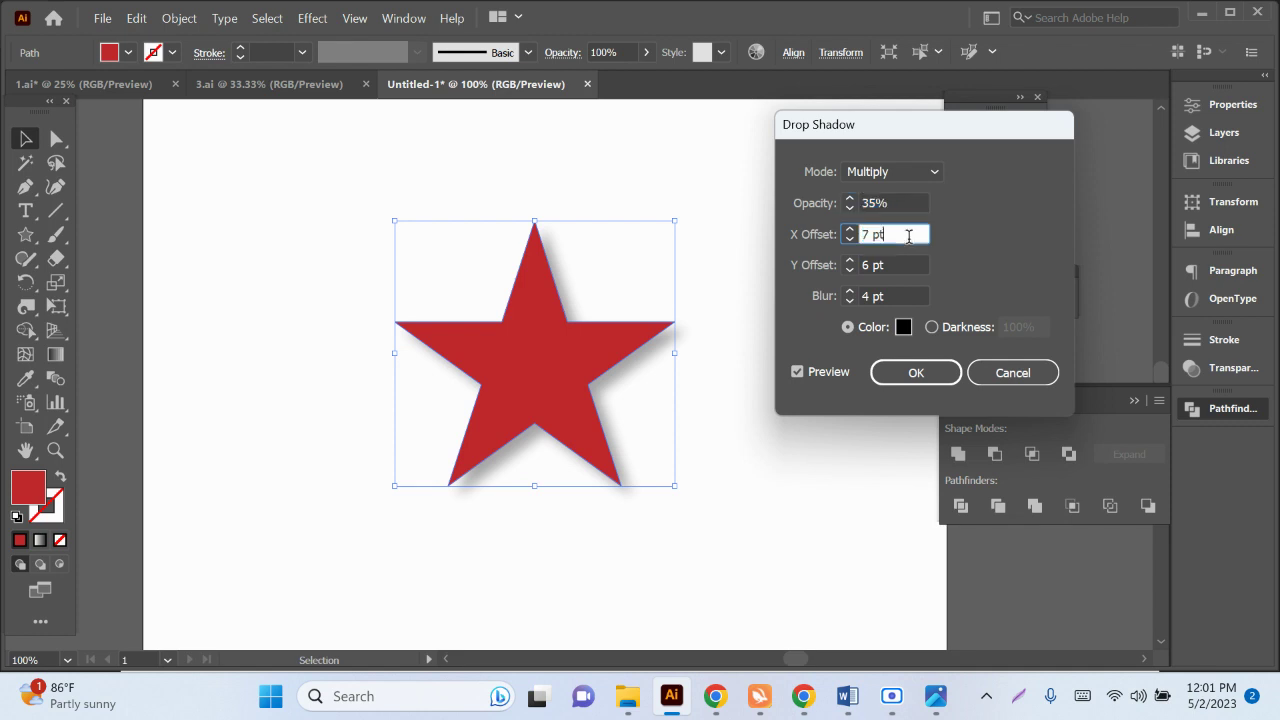
pyautogui.press('Up')
pyautogui.press('Up')
pyautogui.press('Up')
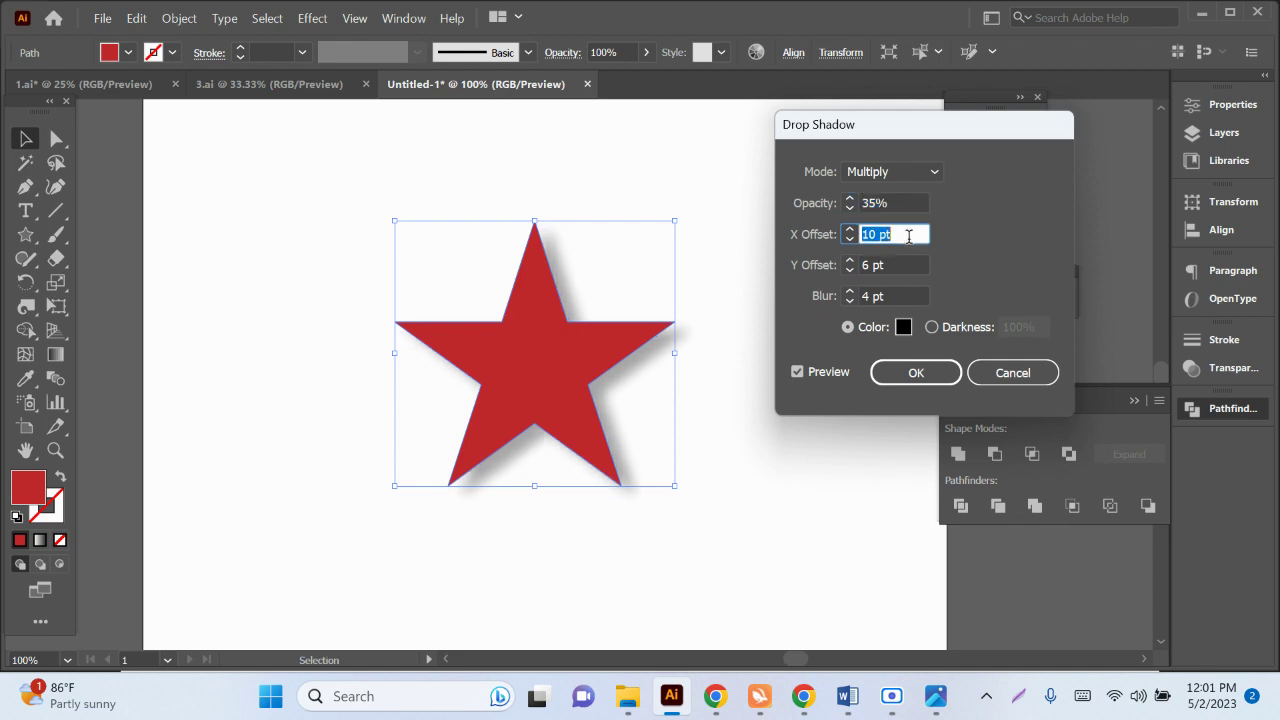
pyautogui.press('Up')
pyautogui.press('Down')
pyautogui.press('Down')
pyautogui.press('Down')
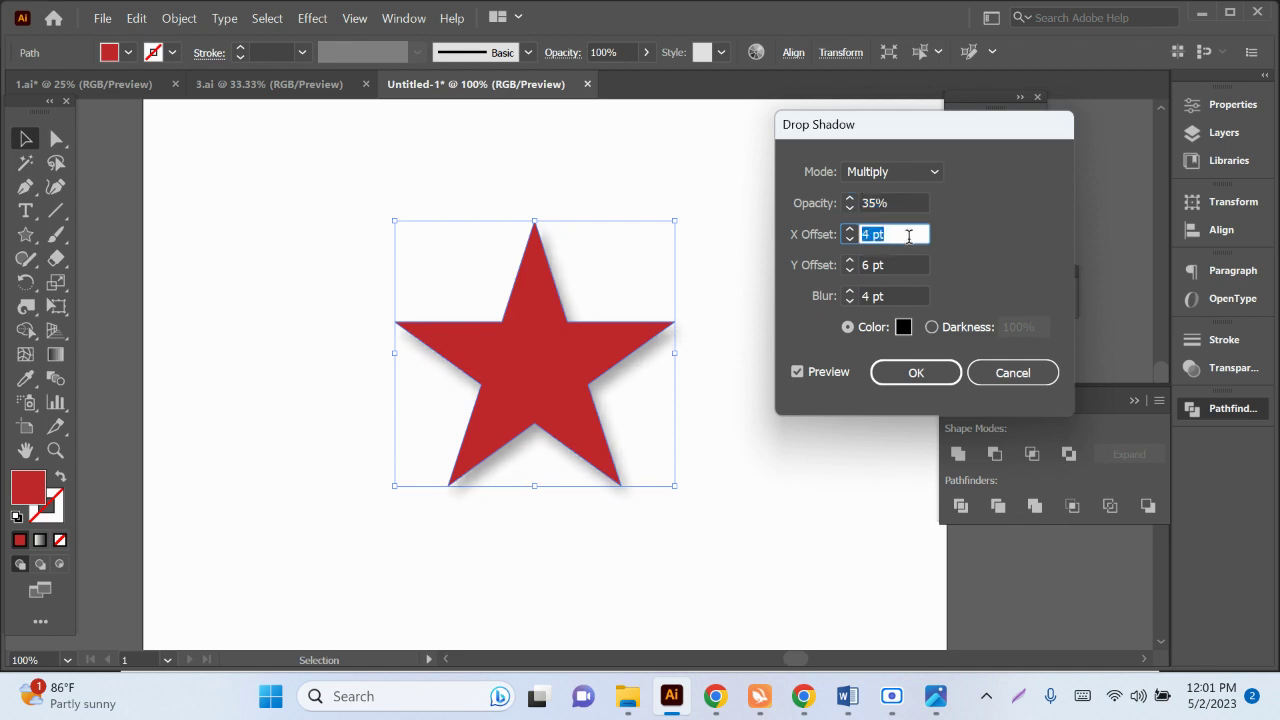
pyautogui.press('Down')
pyautogui.press('Down')
pyautogui.press('Down')
pyautogui.press('Down')
pyautogui.press('Down')
pyautogui.press('Down')
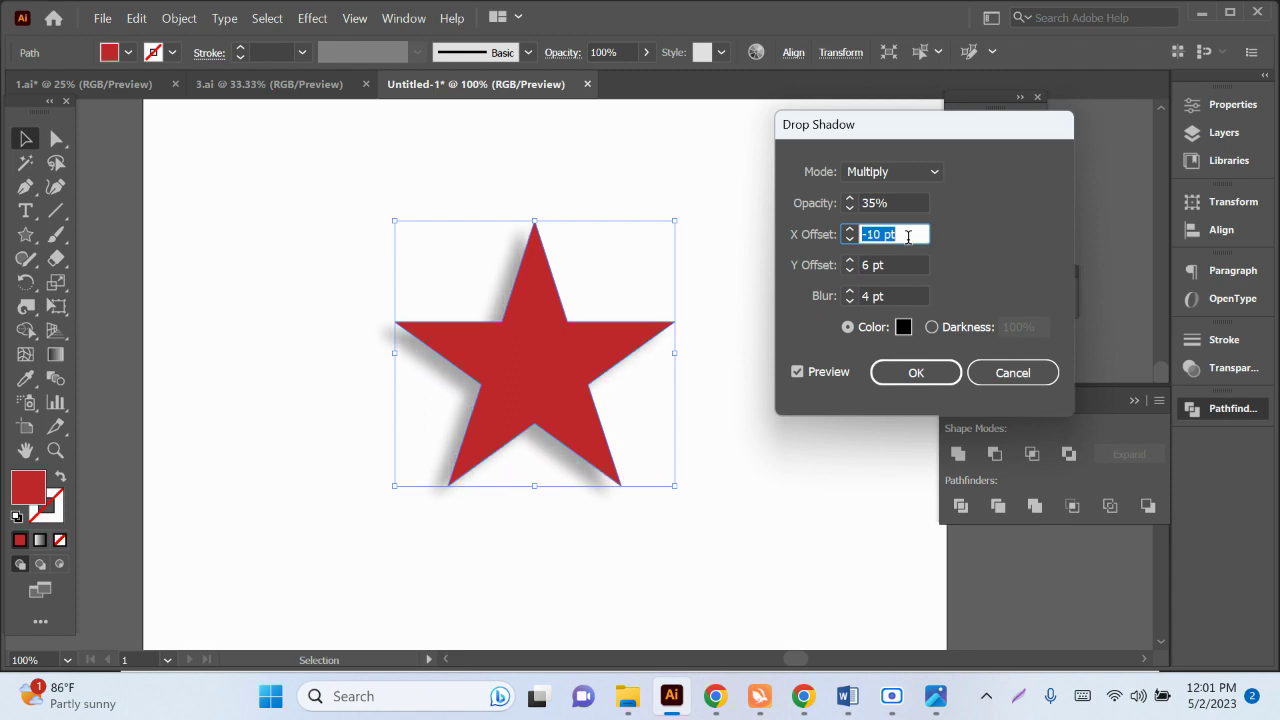
pyautogui.press('Down')
pyautogui.press('Down')
pyautogui.press('Down')
pyautogui.press('Up')
pyautogui.press('Up')
pyautogui.press('Up')
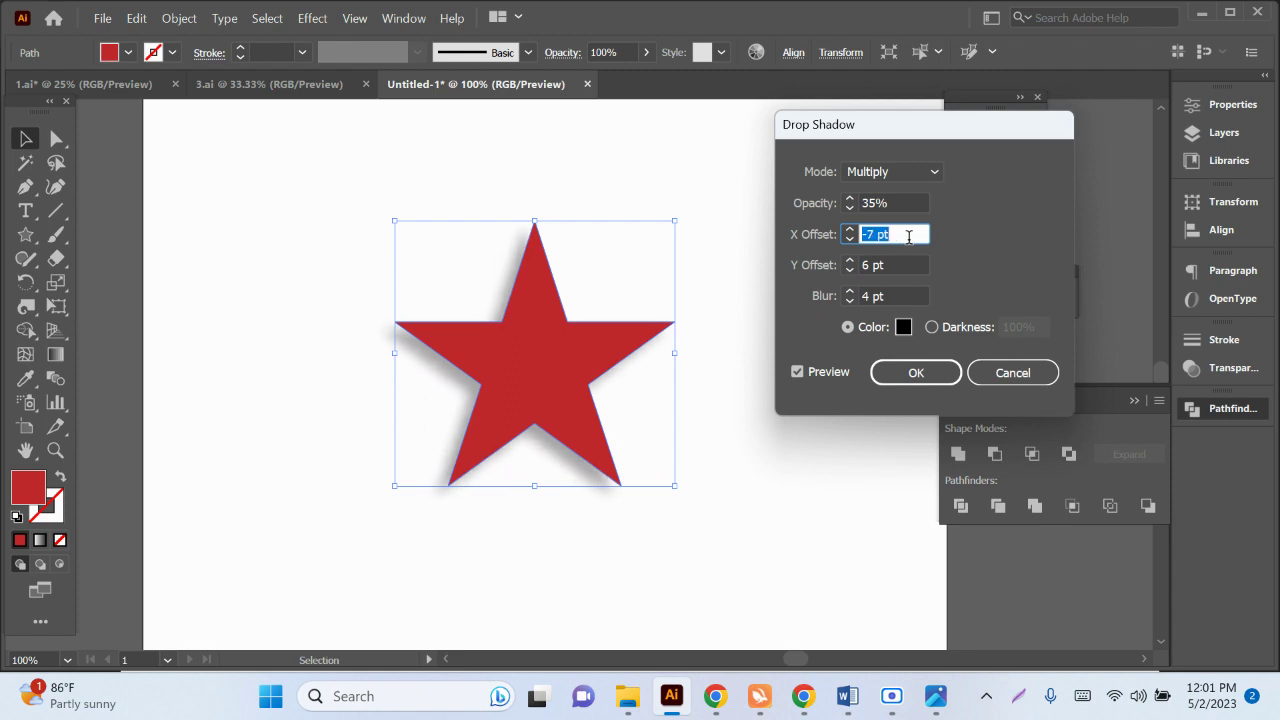
pyautogui.press('Up')
pyautogui.press('Up')
pyautogui.press('Up')
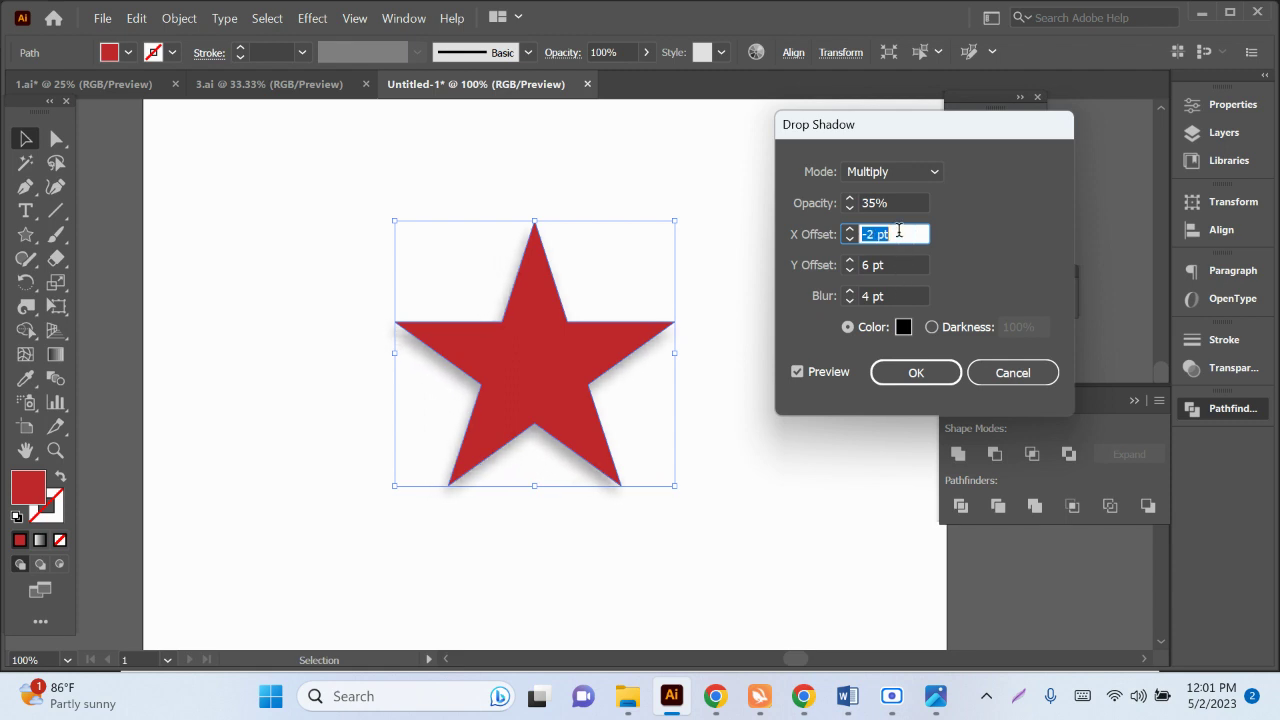
pyautogui.press('Up')
pyautogui.press('Up')
pyautogui.press('Up')
pyautogui.press('Up')
pyautogui.press('Up')
pyautogui.press('Up')
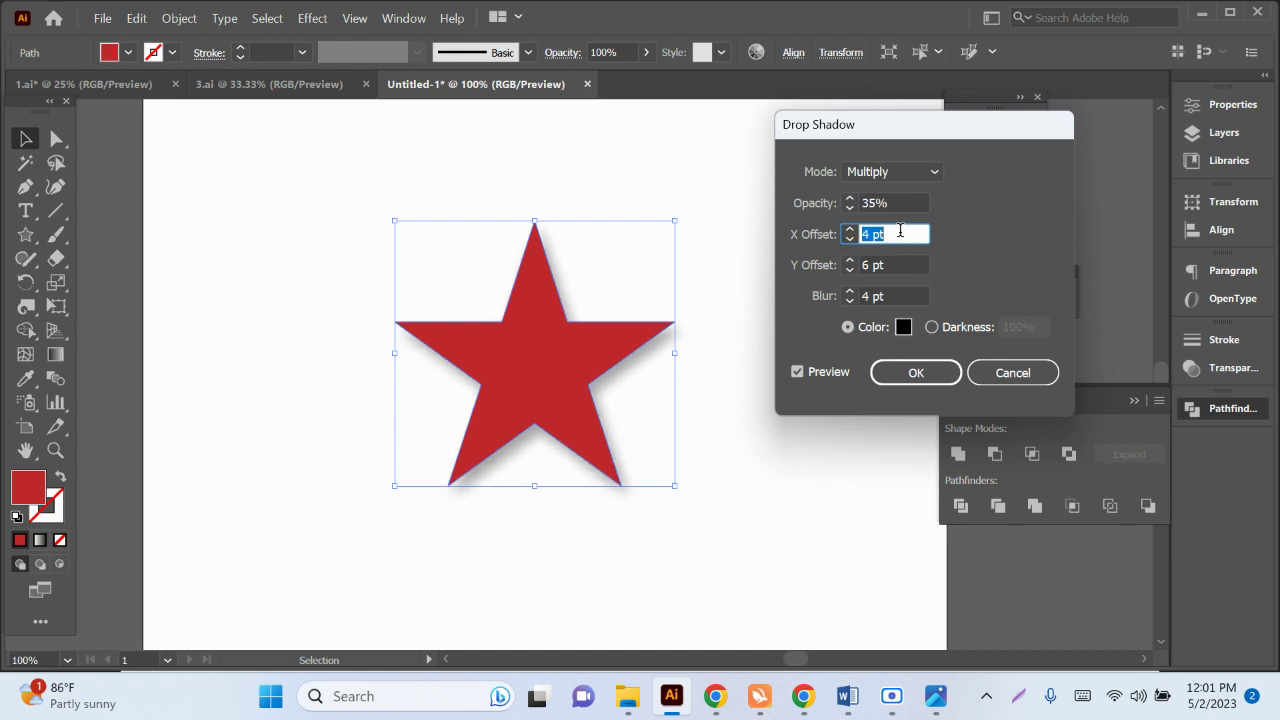
pyautogui.click(898, 265)
pyautogui.press('Up')
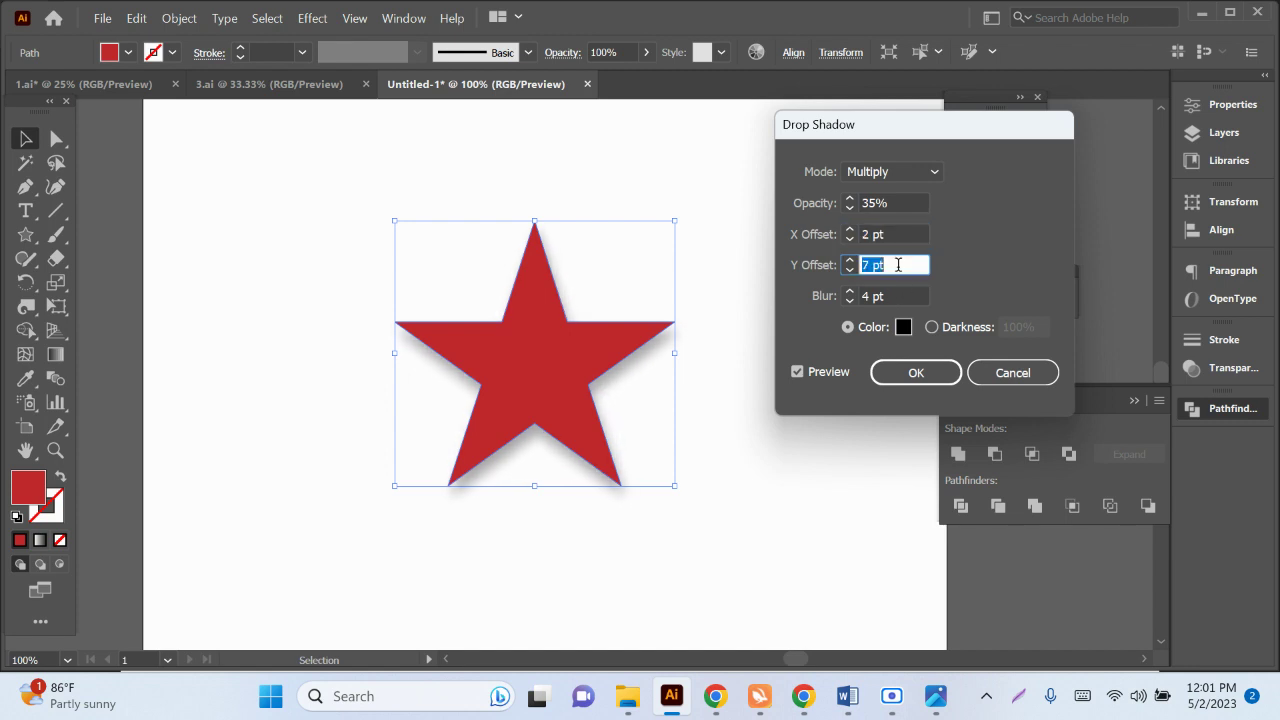
pyautogui.press('Up')
pyautogui.press('Up')
pyautogui.press('Up')
pyautogui.press('Up')
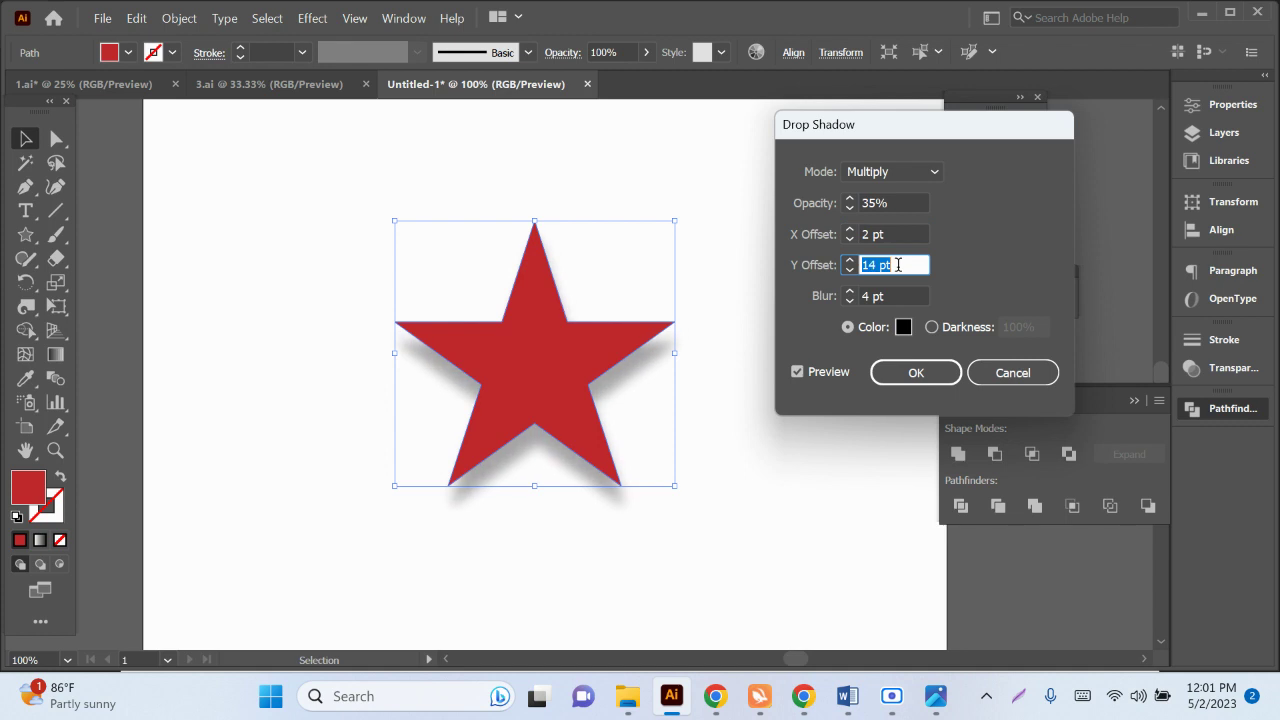
pyautogui.press('Down')
pyautogui.press('Down')
pyautogui.press('Down')
pyautogui.press('Down')
pyautogui.press('Down')
pyautogui.press('Down')
pyautogui.press('Down')
pyautogui.press('Down')
pyautogui.press('Down')
pyautogui.press('Down')
pyautogui.press('Down')
pyautogui.press('Down')
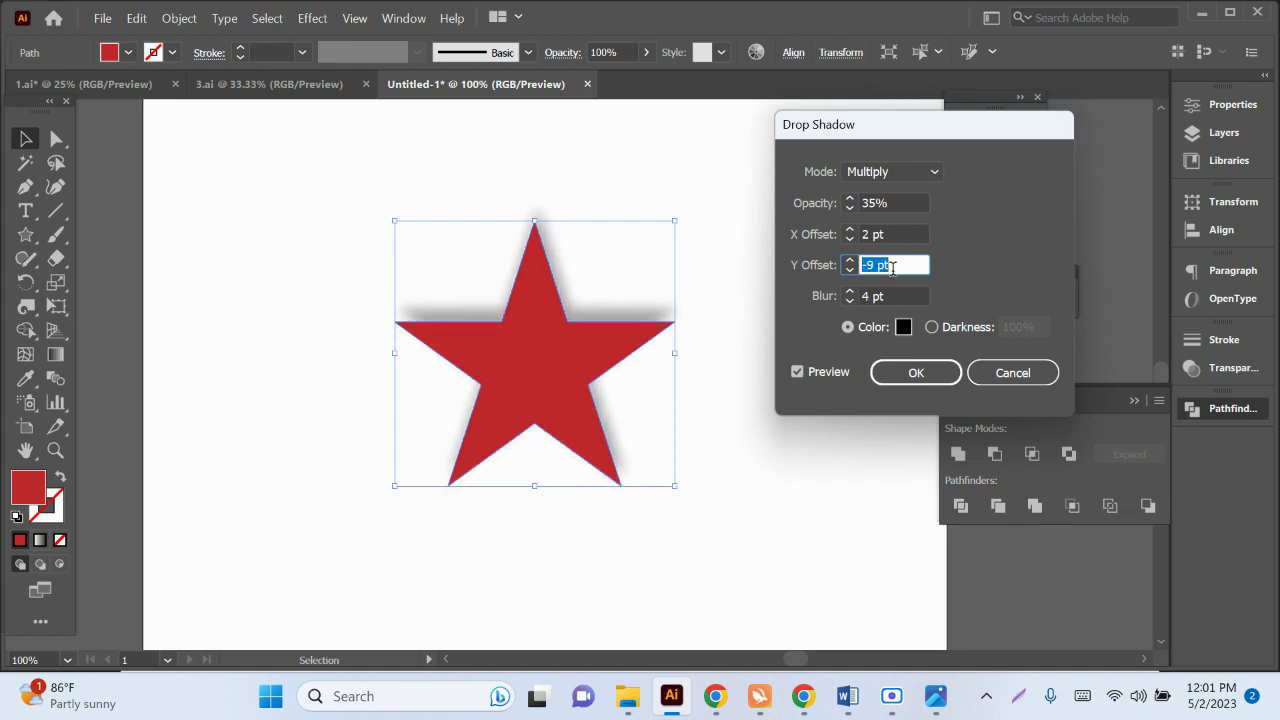
pyautogui.press('Up')
pyautogui.press('Up')
pyautogui.press('Up')
pyautogui.press('Up')
pyautogui.press('Up')
pyautogui.press('Up')
pyautogui.press('Up')
pyautogui.press('Up')
pyautogui.press('Up')
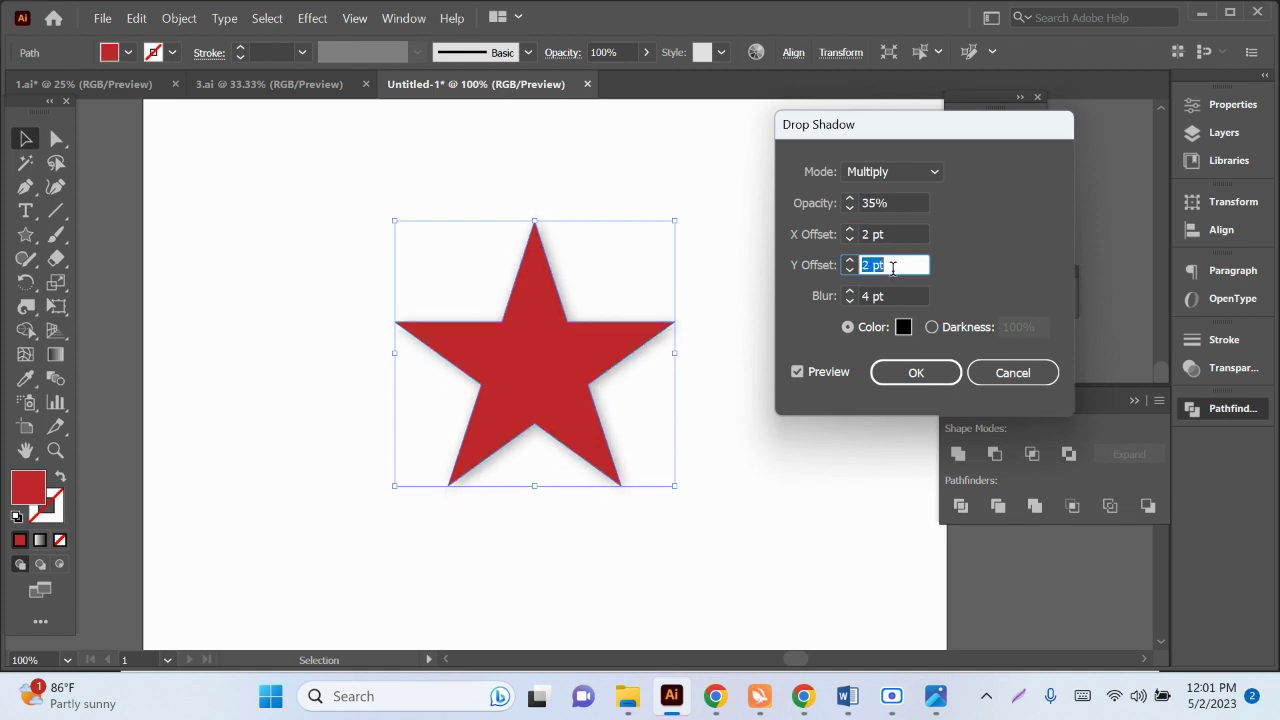
pyautogui.press('Up')
pyautogui.press('Up')
pyautogui.press('Up')
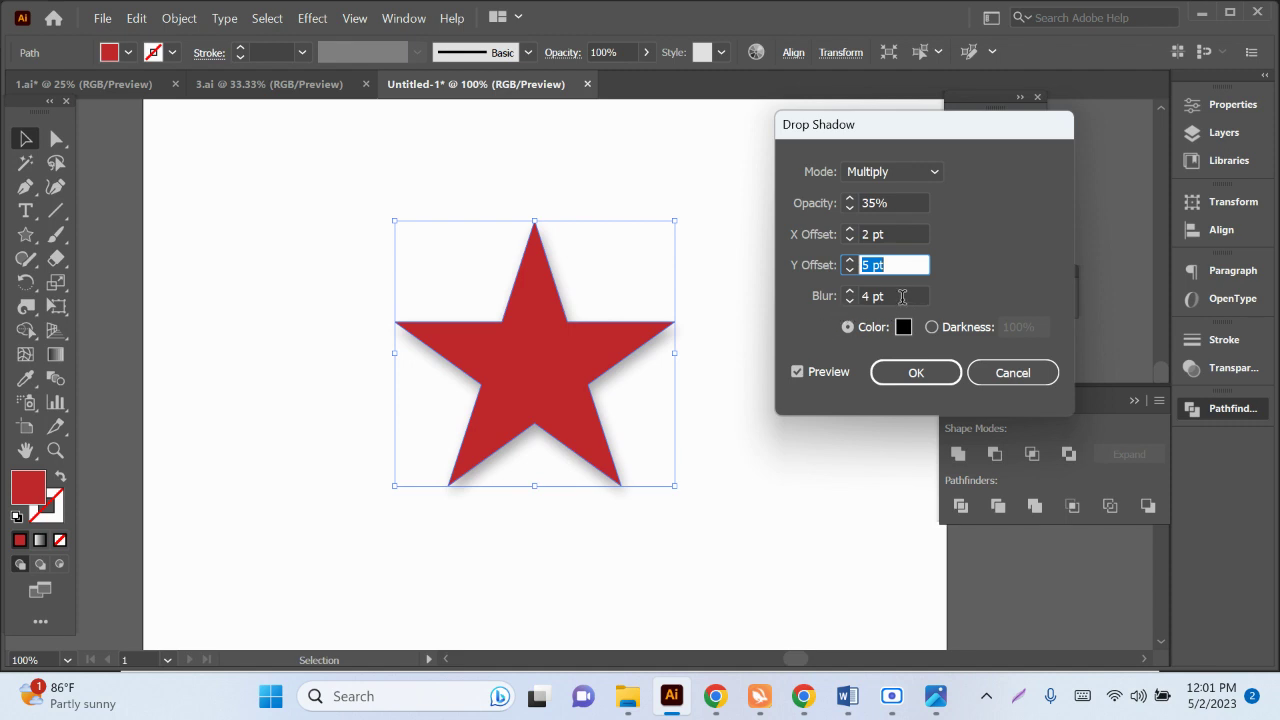
# Step: Set the drop shadow blur to 8 pt
pyautogui.click(902, 297)
pyautogui.press('Down')
pyautogui.press('Down')
pyautogui.press('Down')
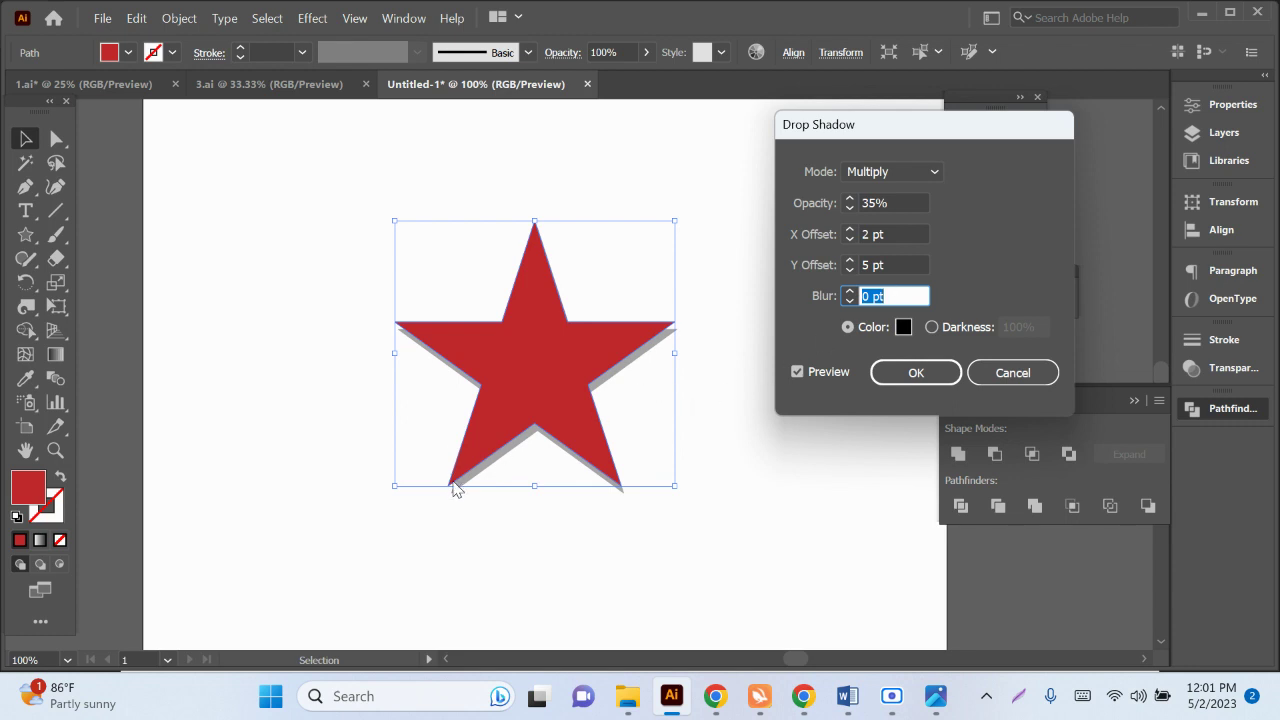
pyautogui.click(893, 290)
pyautogui.press('Up')
pyautogui.press('Up')
pyautogui.press('Up')
pyautogui.press('Up')
pyautogui.press('Up')
pyautogui.press('Up')
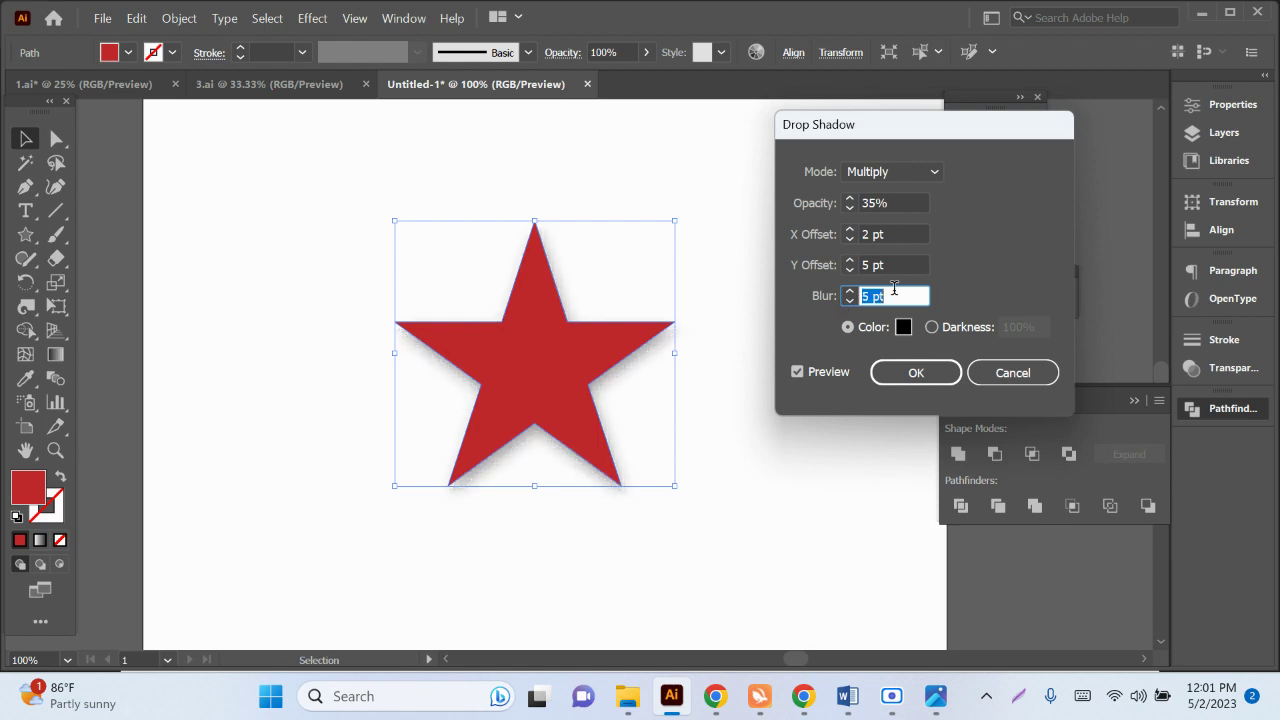
pyautogui.press('Up')
pyautogui.press('Up')
pyautogui.press('Up')
pyautogui.press('Up')
pyautogui.press('Up')
pyautogui.press('Up')
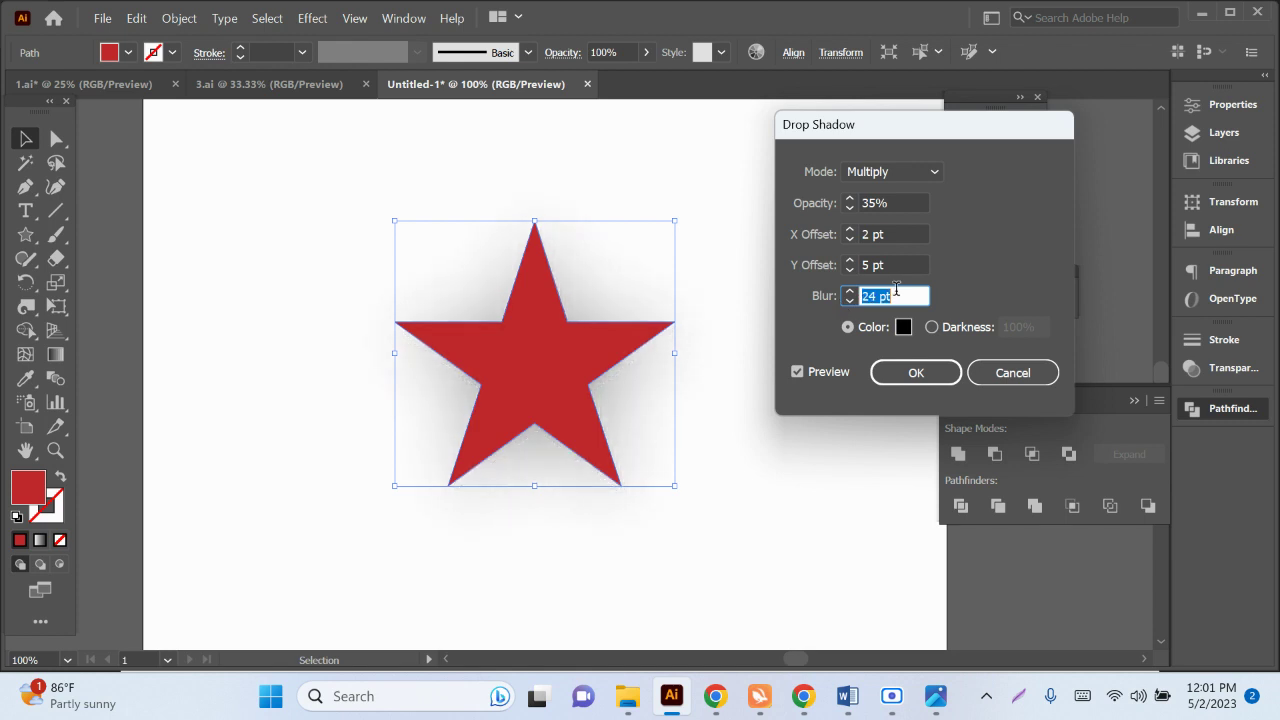
pyautogui.press('Down')
pyautogui.press('Down')
pyautogui.press('Down')
pyautogui.press('Down')
pyautogui.press('Down')
pyautogui.press('Down')
pyautogui.press('Down')
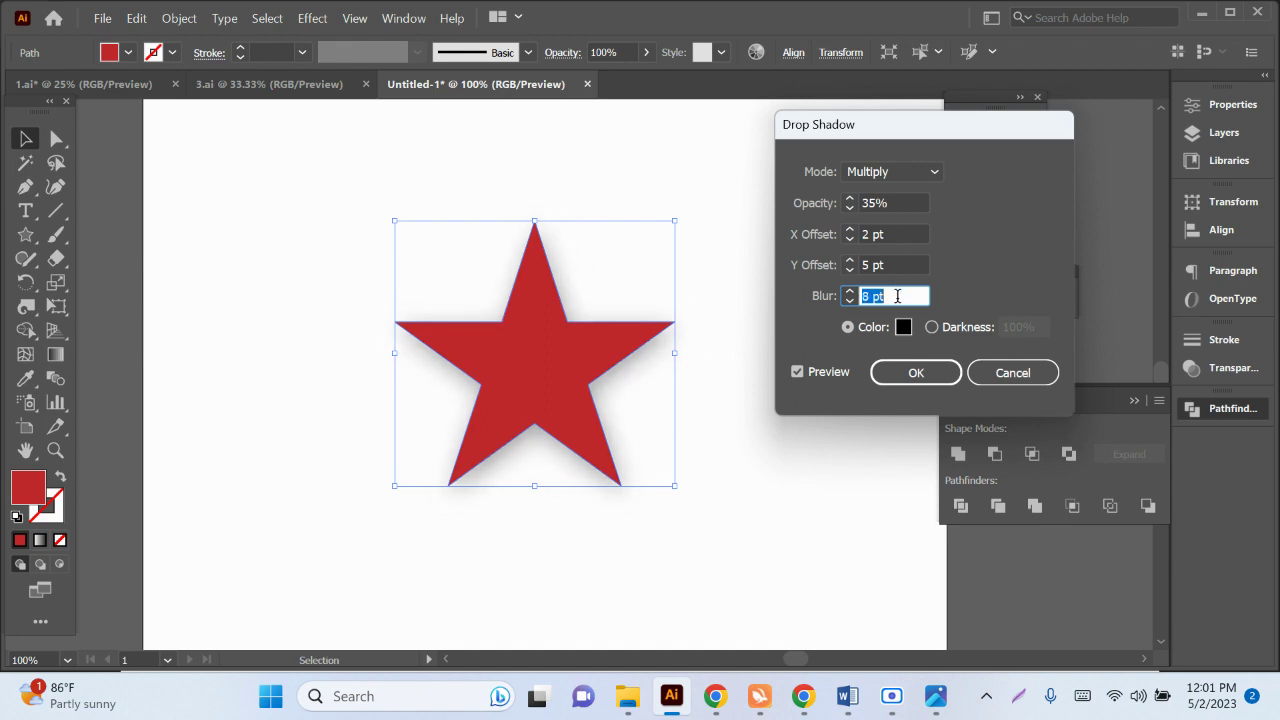
# Step: Raise the drop shadow opacity to 43%
pyautogui.click(915, 200)
pyautogui.press('Up')
pyautogui.press('Up')
pyautogui.press('Up')
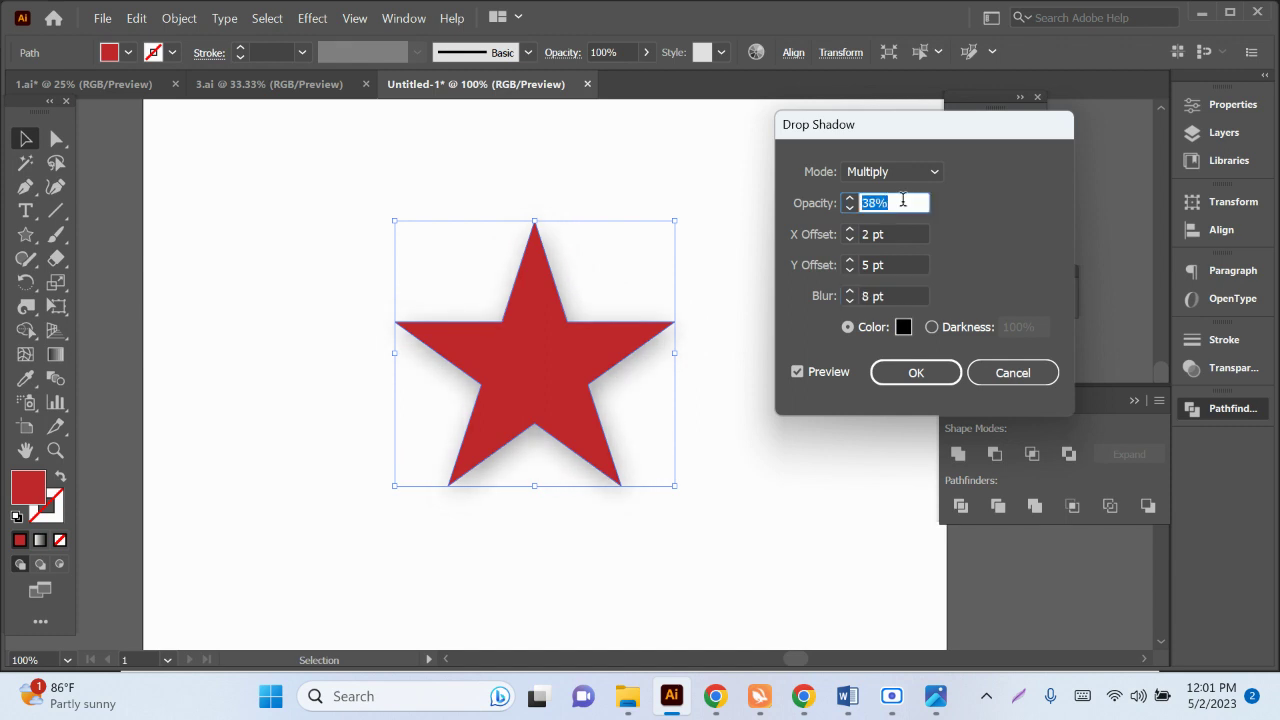
pyautogui.press('Up')
pyautogui.press('Up')
pyautogui.press('Up')
pyautogui.click(914, 376)
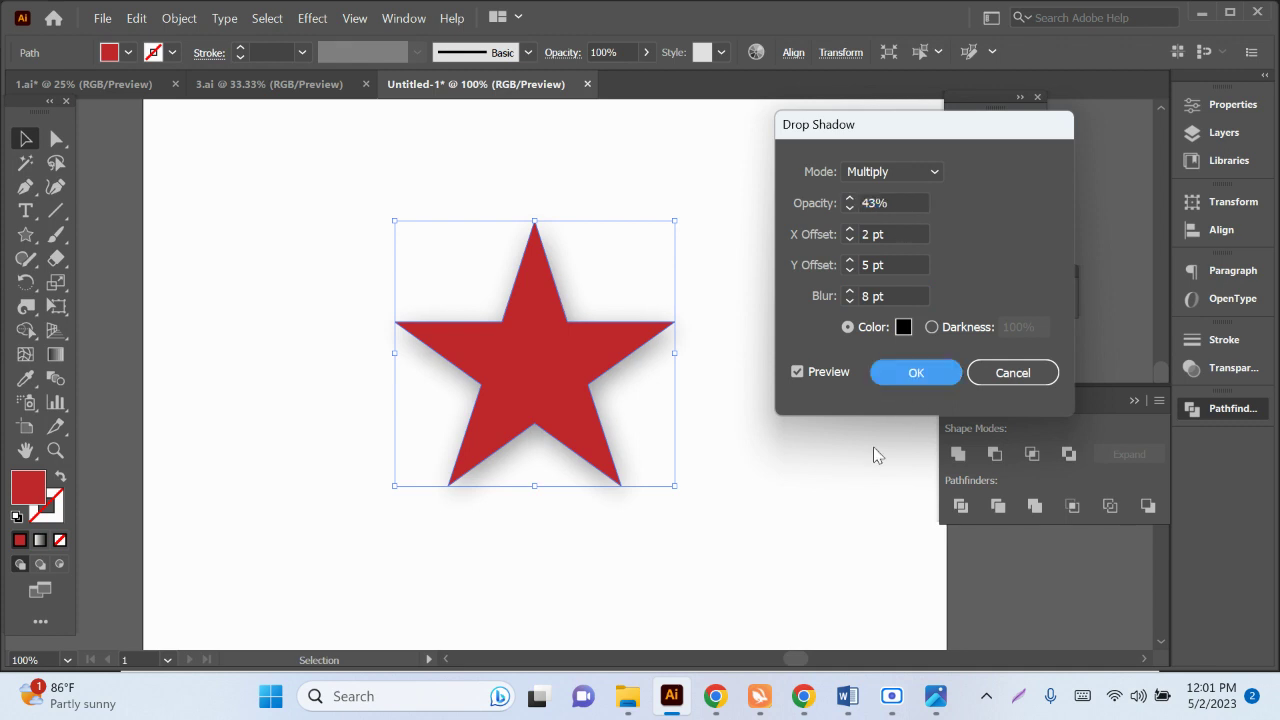
# Step: Try magenta, then bright yellow, as the drop shadow colour in the Color Picker
pyautogui.click(902, 330)
pyautogui.click(900, 331)
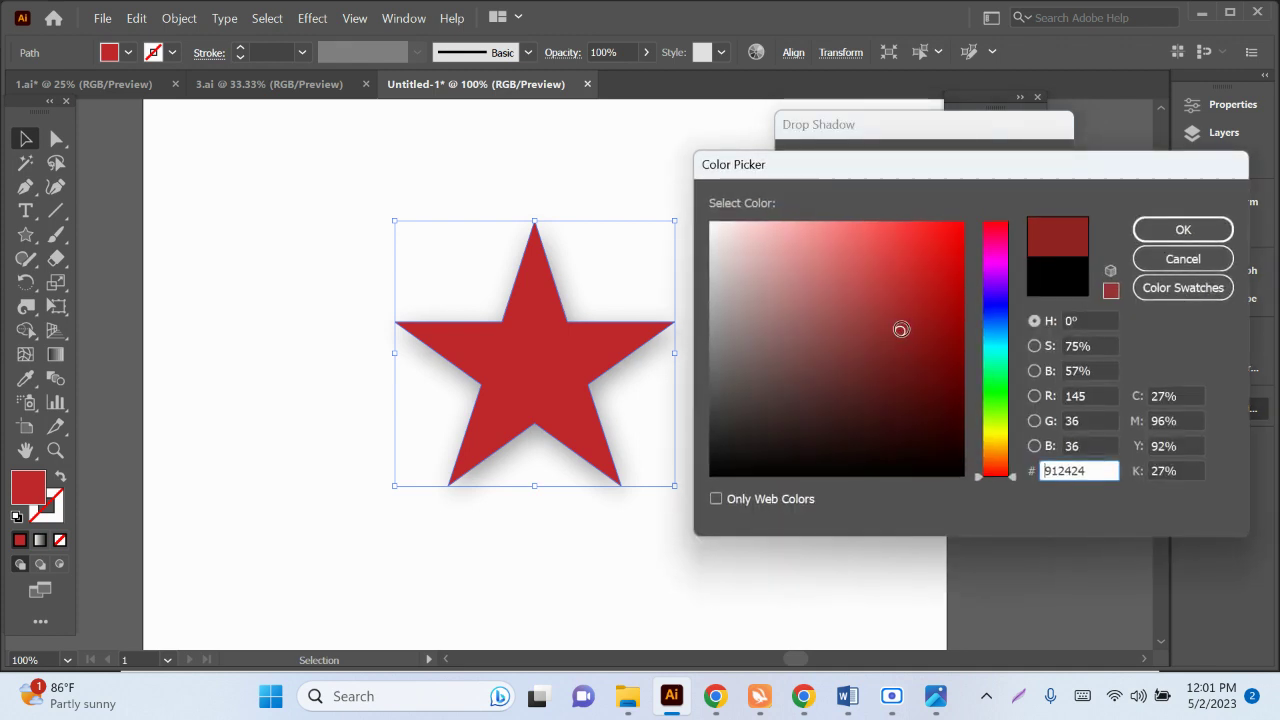
pyautogui.click(995, 259)
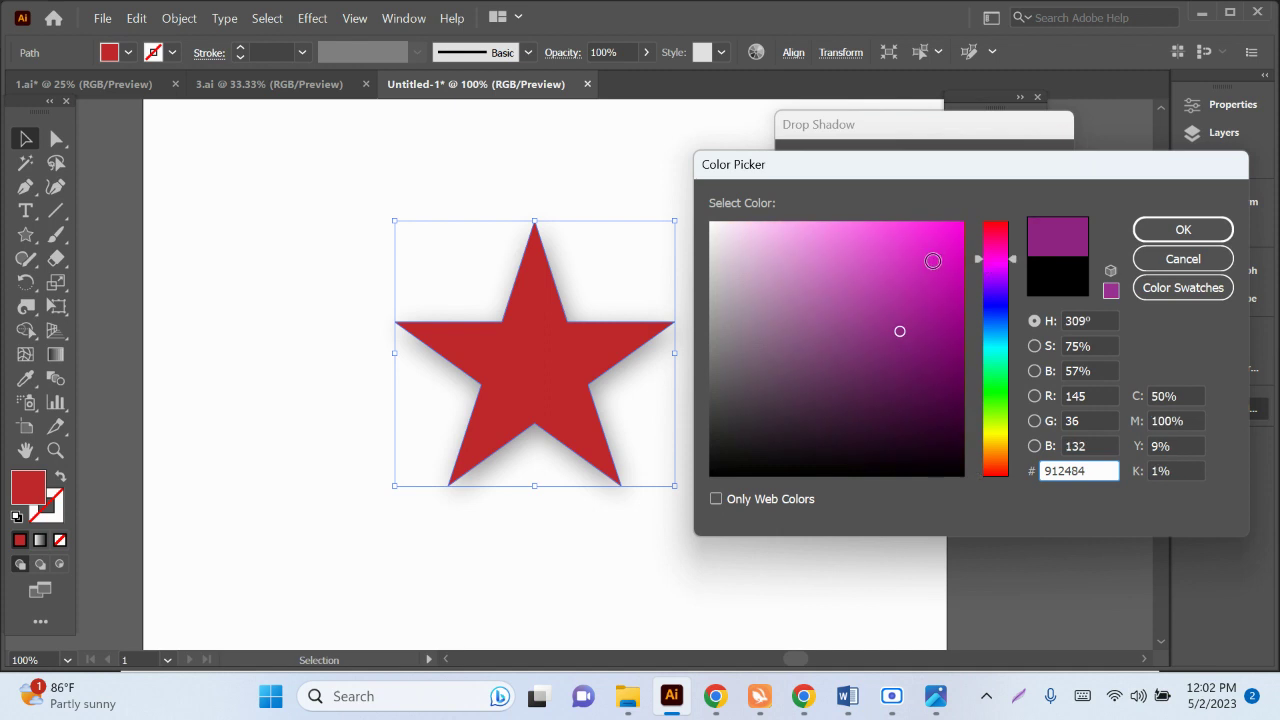
pyautogui.click(932, 235)
pyautogui.click(1155, 229)
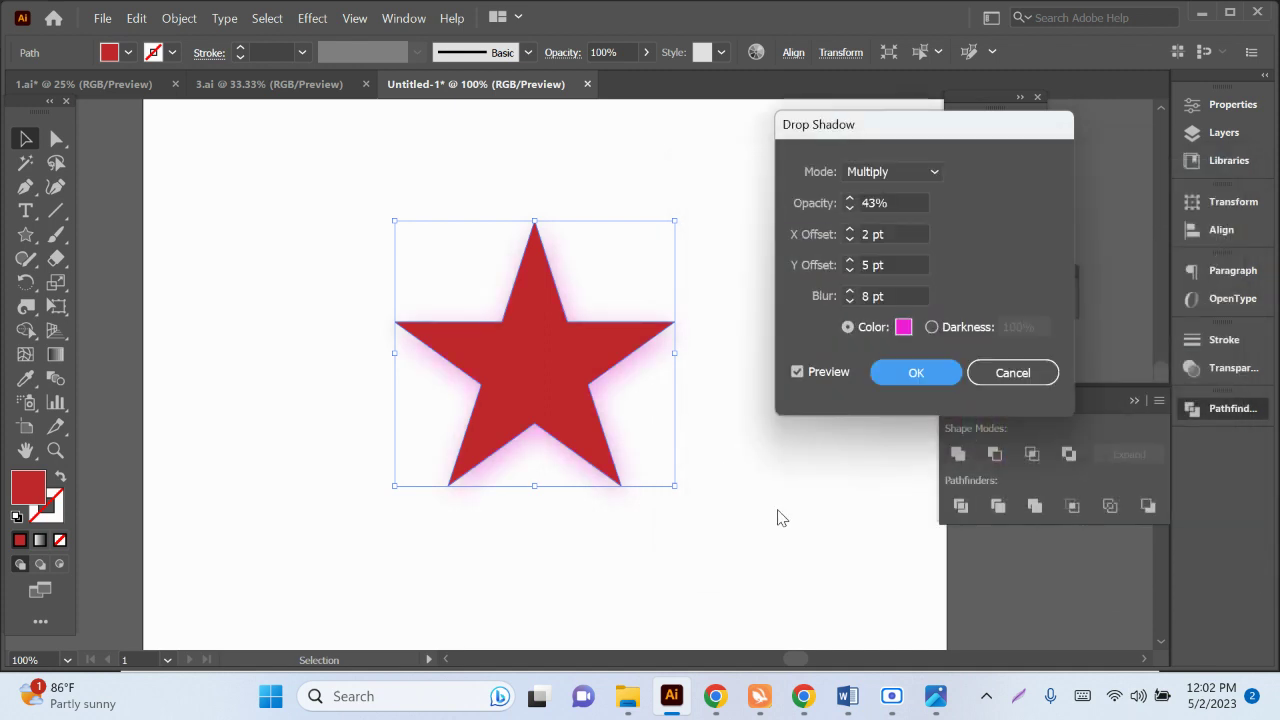
pyautogui.click(910, 334)
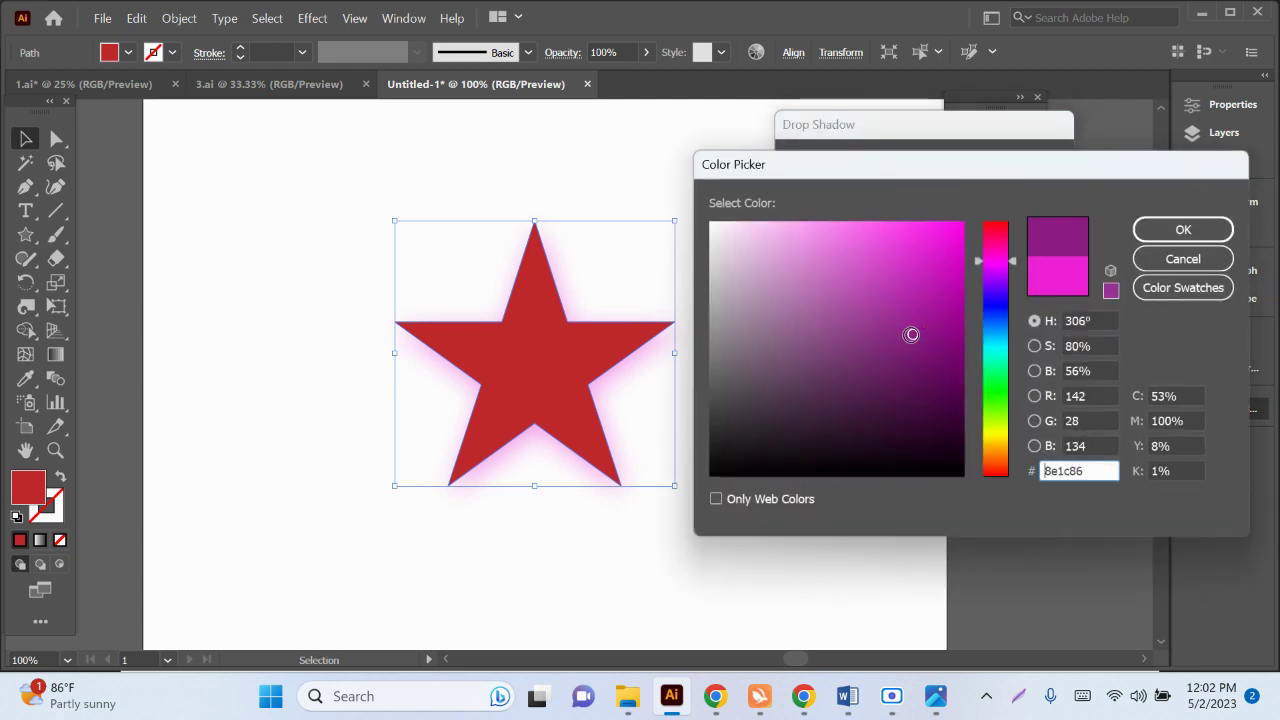
pyautogui.click(993, 433)
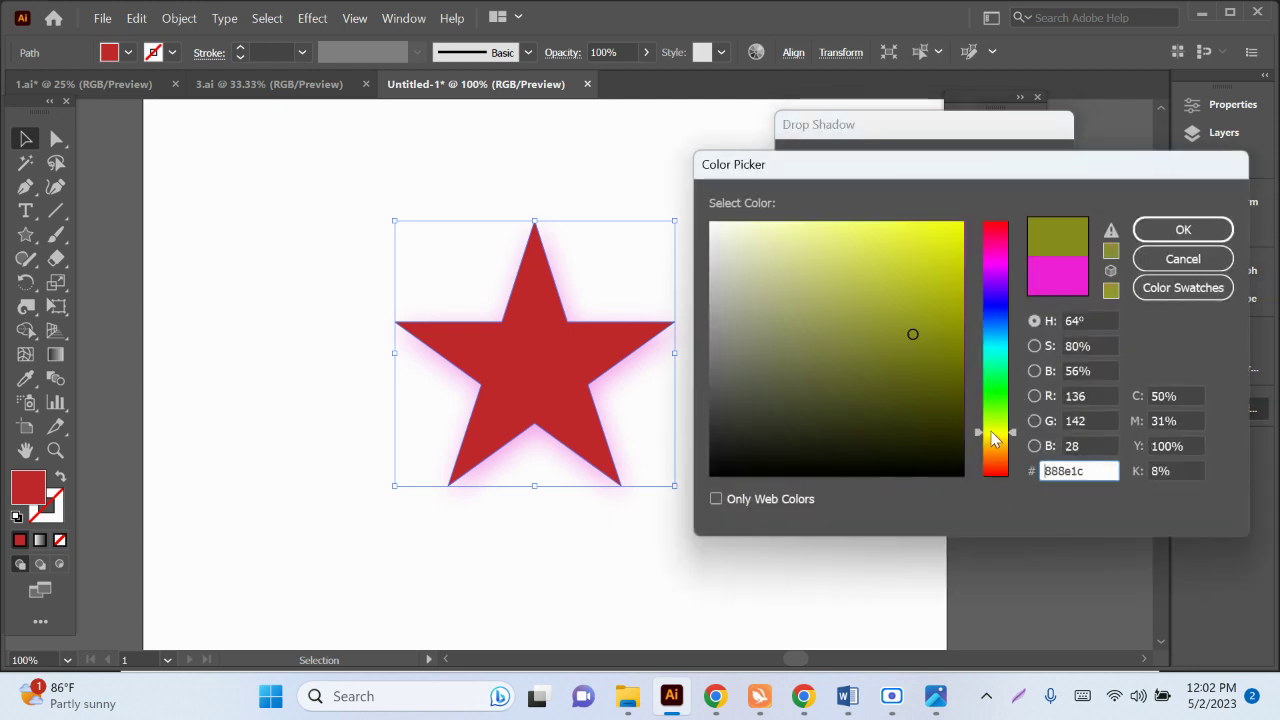
pyautogui.click(940, 231)
pyautogui.click(1180, 230)
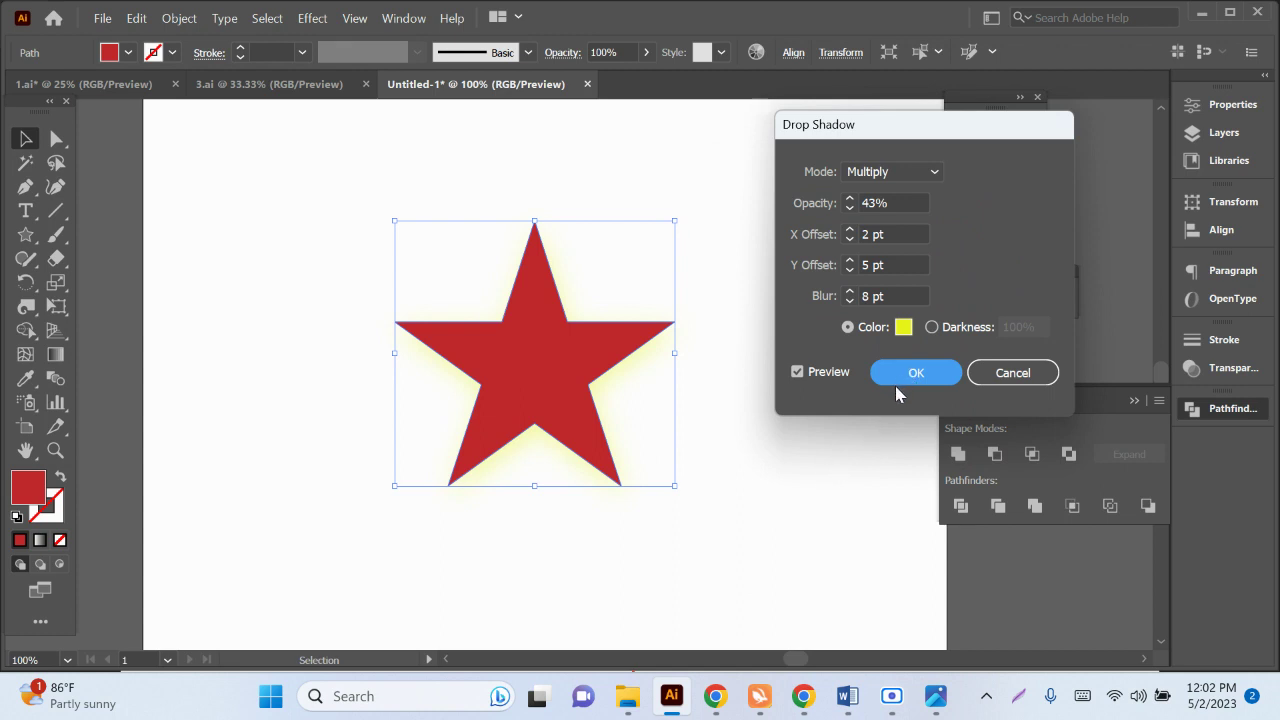
# Step: Settle on a magenta shadow colour, apply the drop shadow, and deselect the star
pyautogui.click(903, 327)
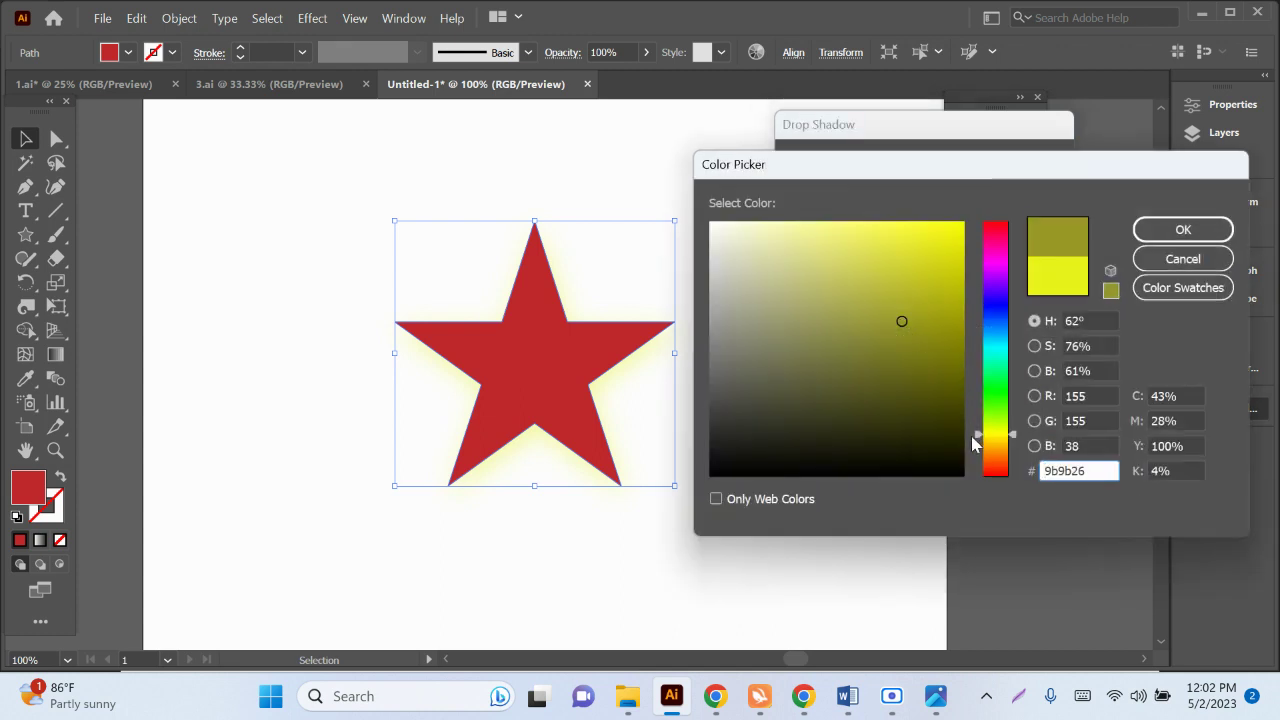
pyautogui.click(730, 454)
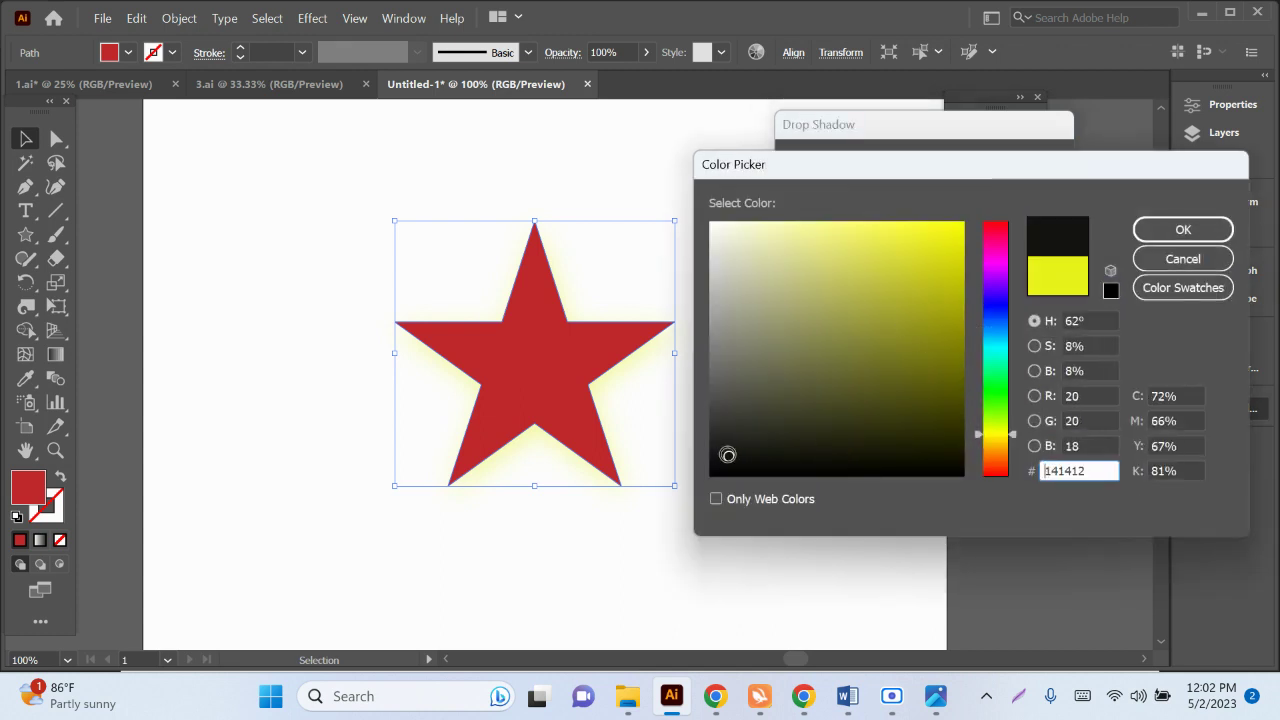
pyautogui.click(1006, 258)
pyautogui.click(953, 244)
pyautogui.click(1183, 229)
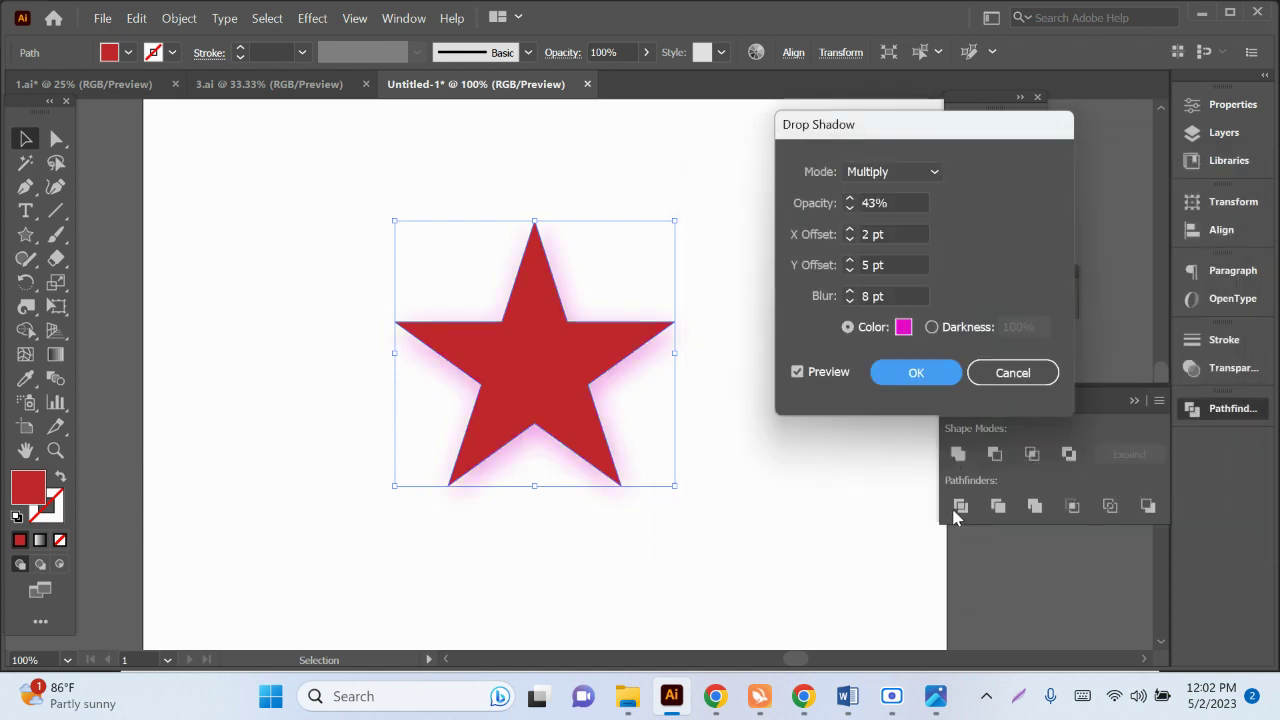
pyautogui.click(912, 376)
pyautogui.click(814, 543)
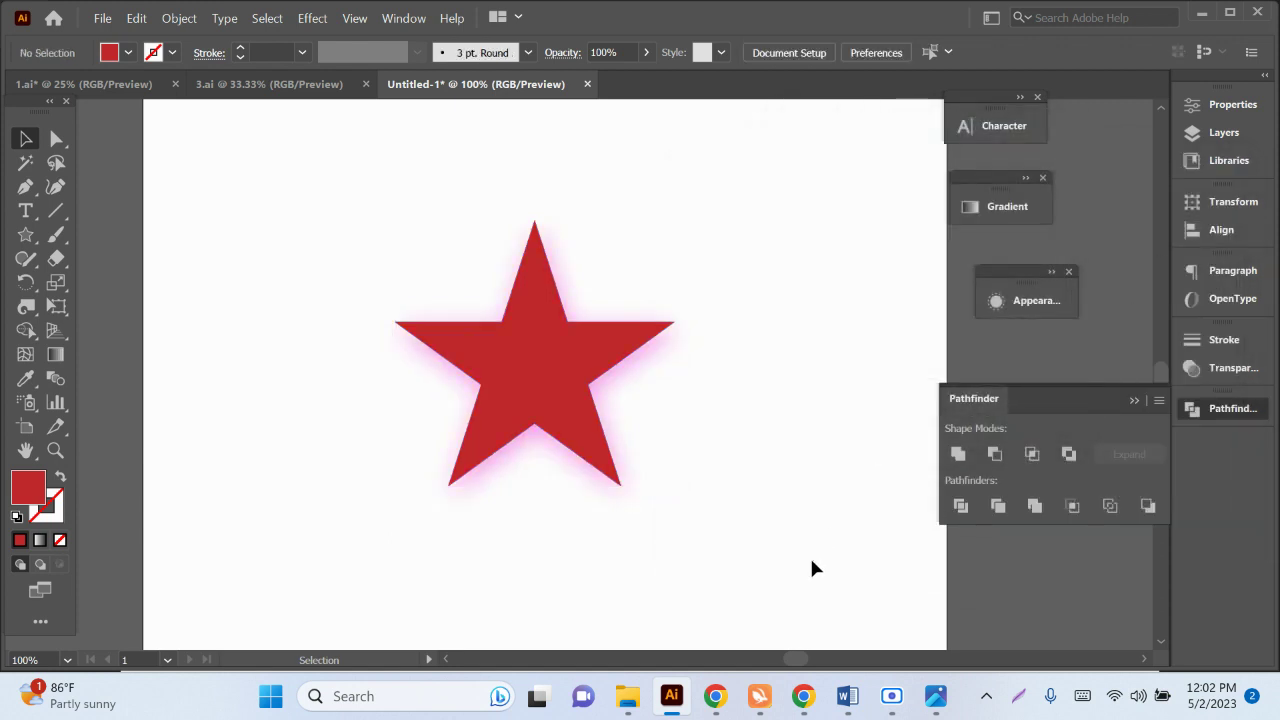
# Step: Drag the shadowed star up and to the left on the artboard
pyautogui.scroll(3, 640, 430)
pyautogui.scroll(3, 676, 462)
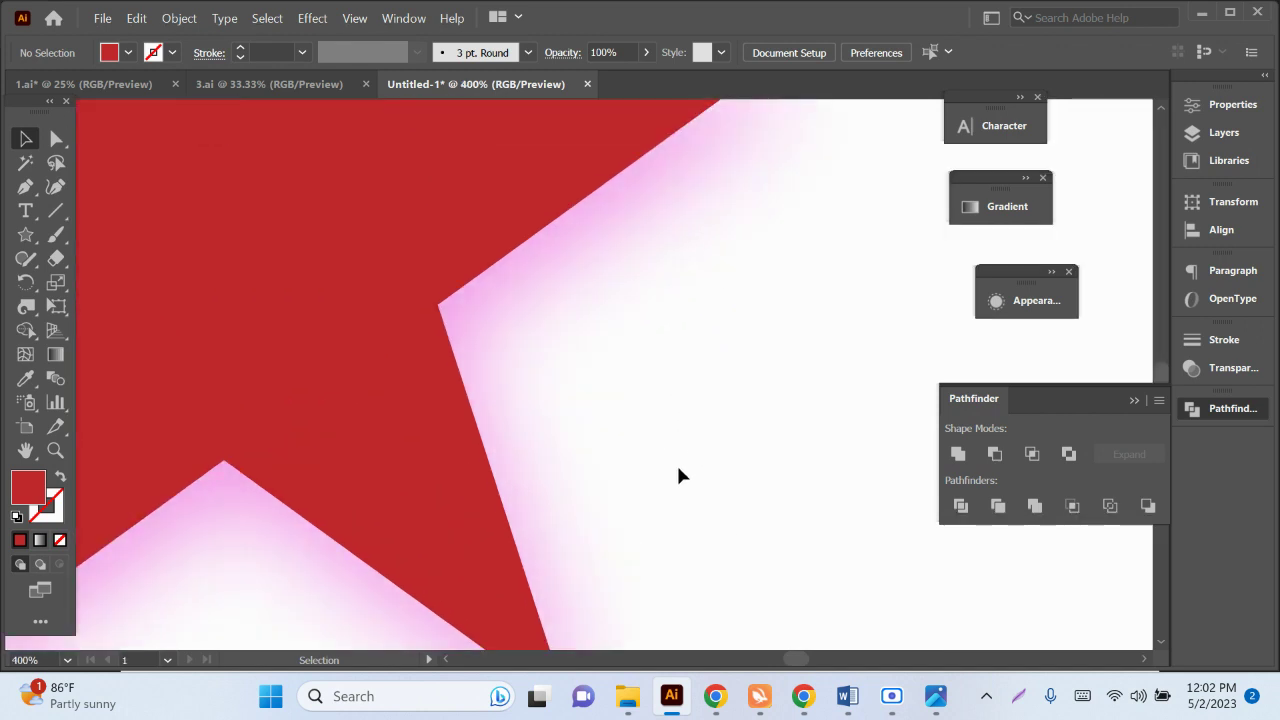
pyautogui.scroll(-5, 676, 462)
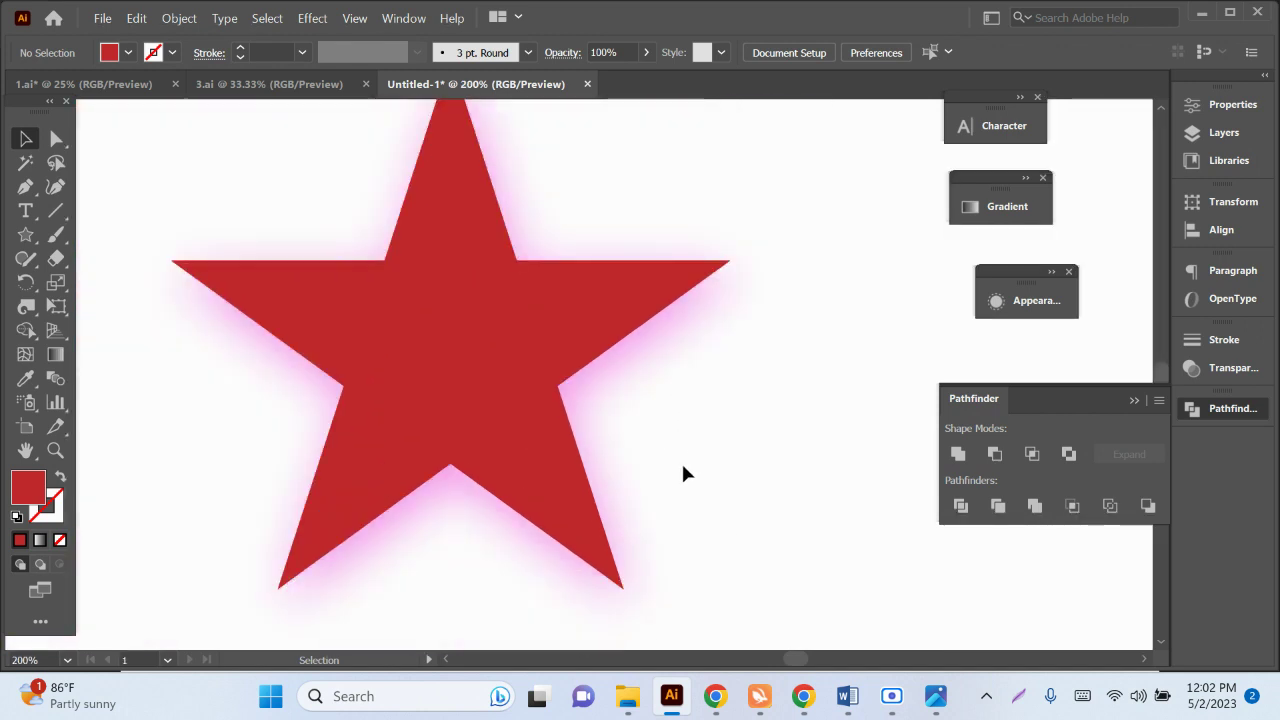
pyautogui.scroll(-2, 678, 464)
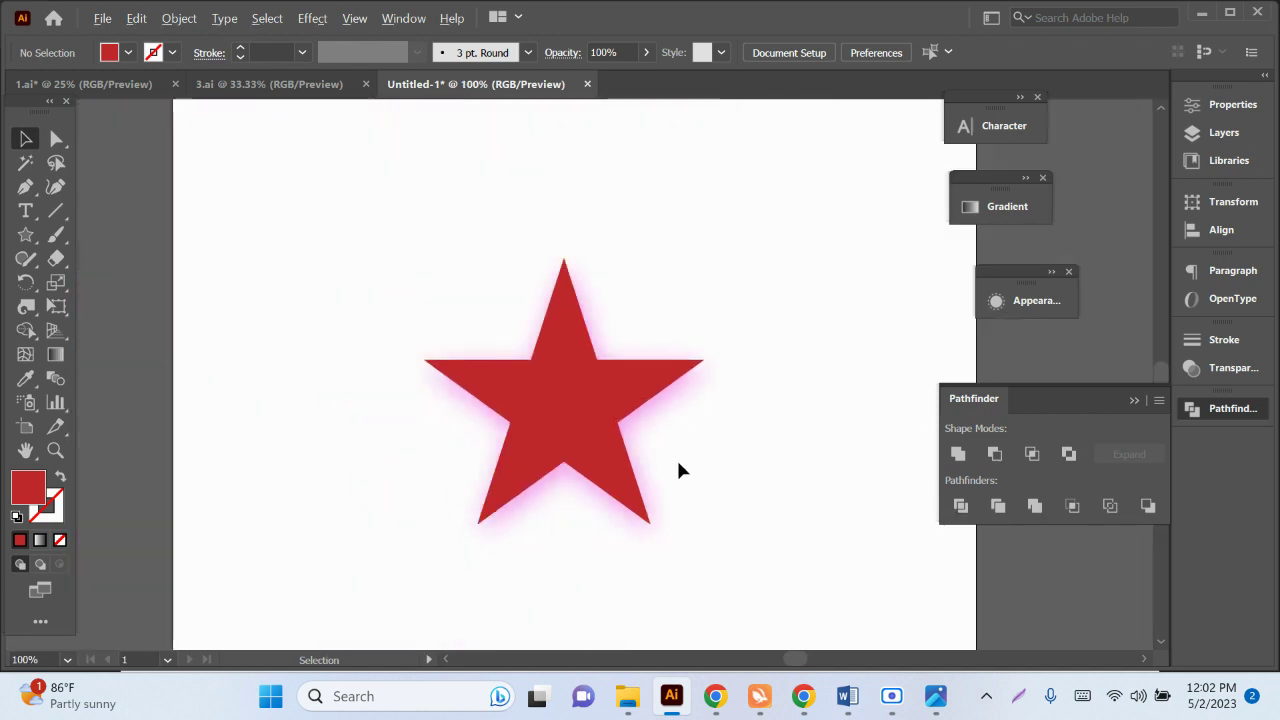
pyautogui.click(630, 412)
pyautogui.rightClick(630, 412)
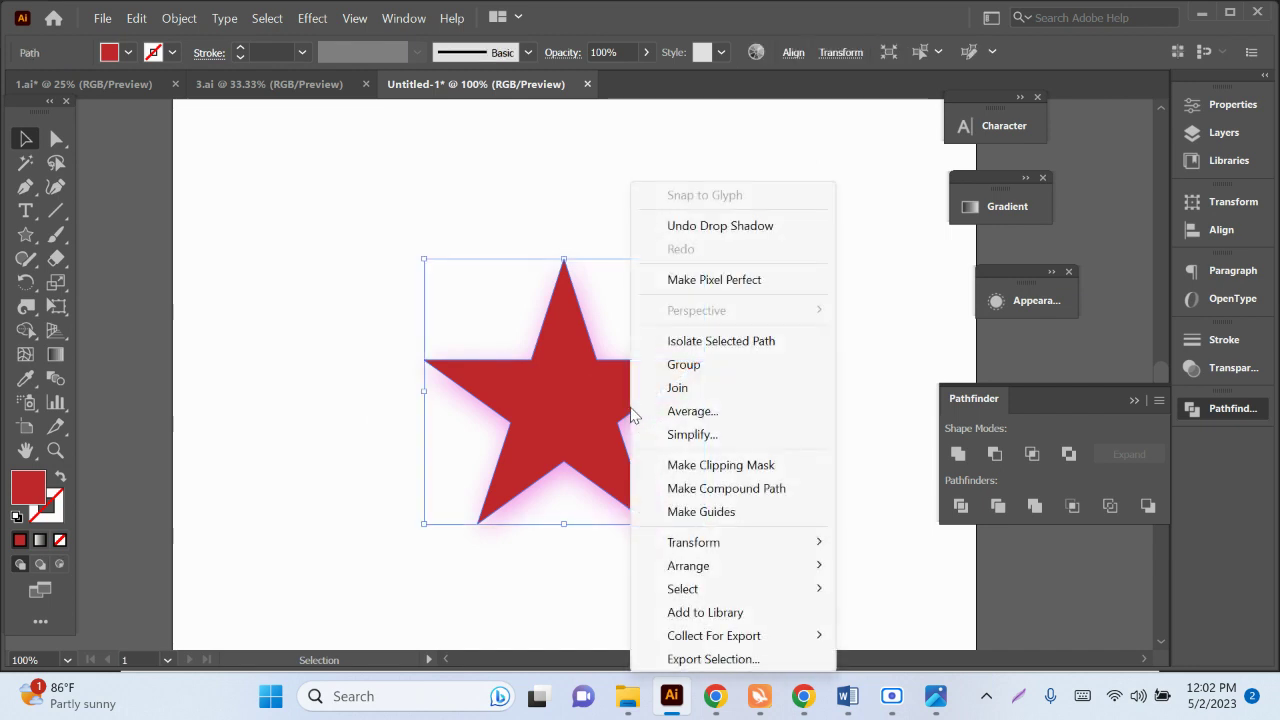
pyautogui.click(505, 495)
pyautogui.moveTo(532, 425); pyautogui.dragTo(474, 354)
pyautogui.rightClick(474, 354)
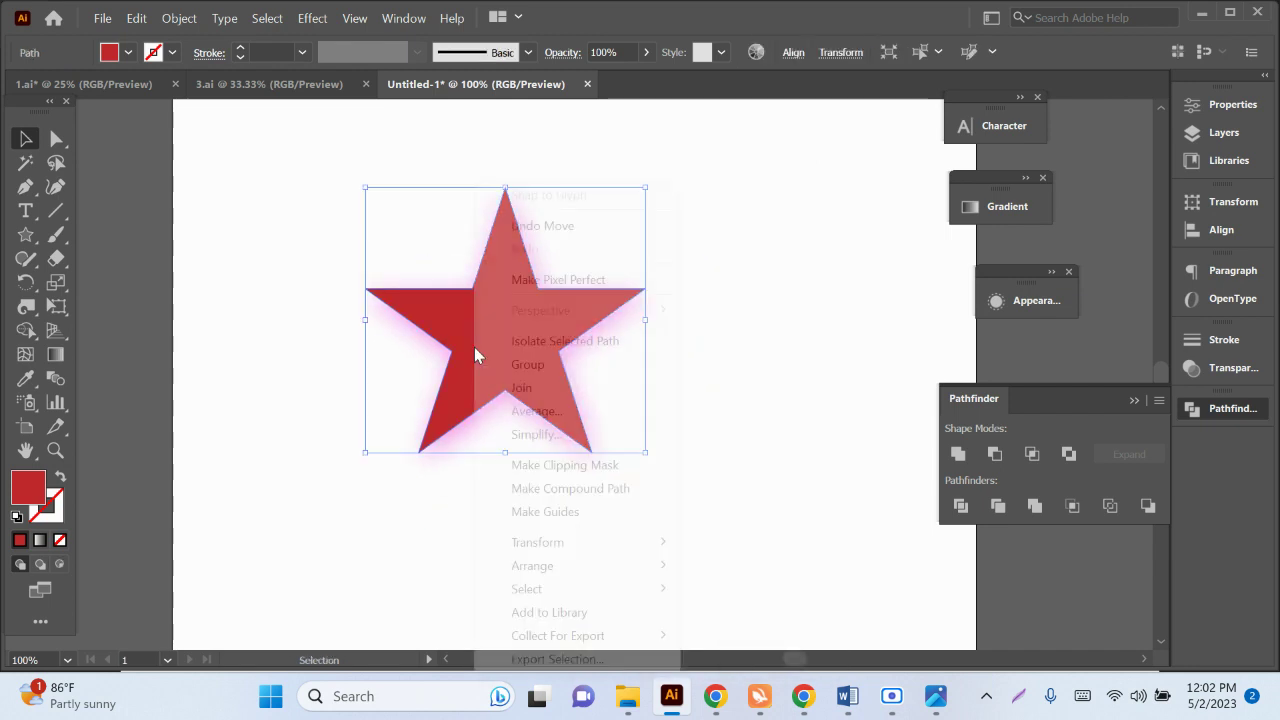
pyautogui.click(810, 427)
# Step: Group the star, then ungroup it back to a single path
pyautogui.scroll(-3, 593, 520)
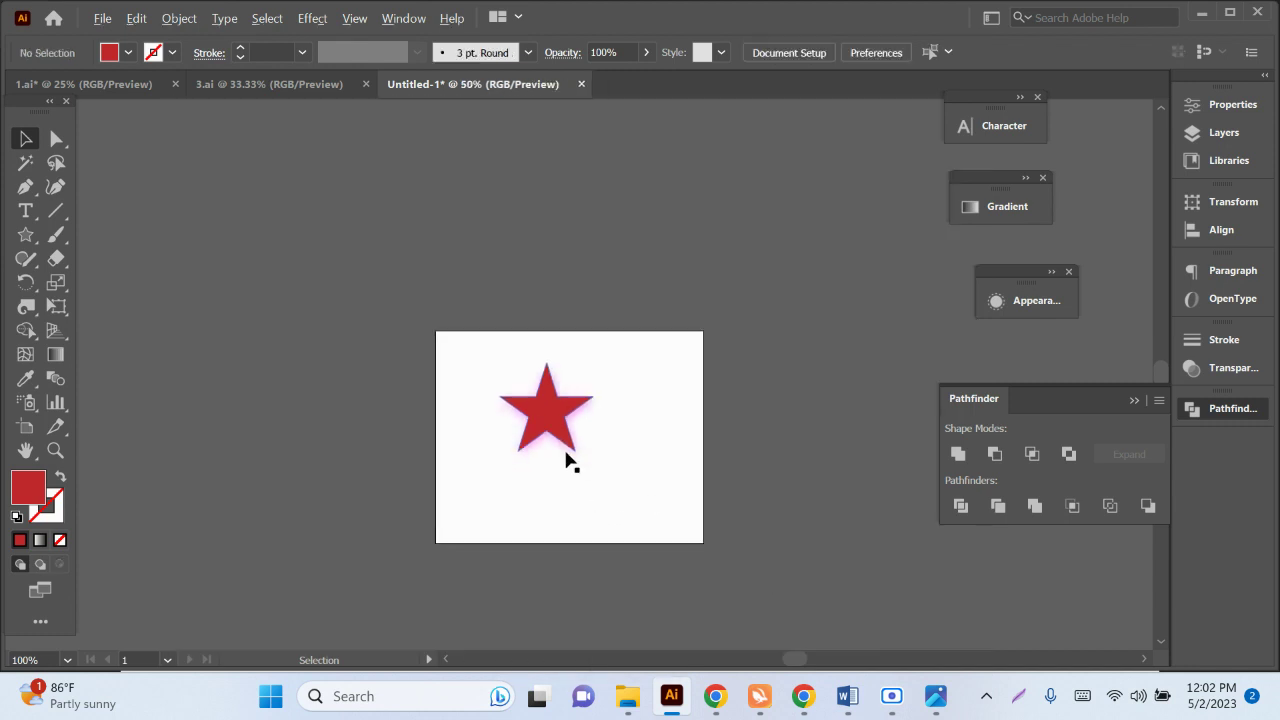
pyautogui.scroll(5, 566, 457)
pyautogui.click(608, 403)
pyautogui.scroll(-1, 224, 441)
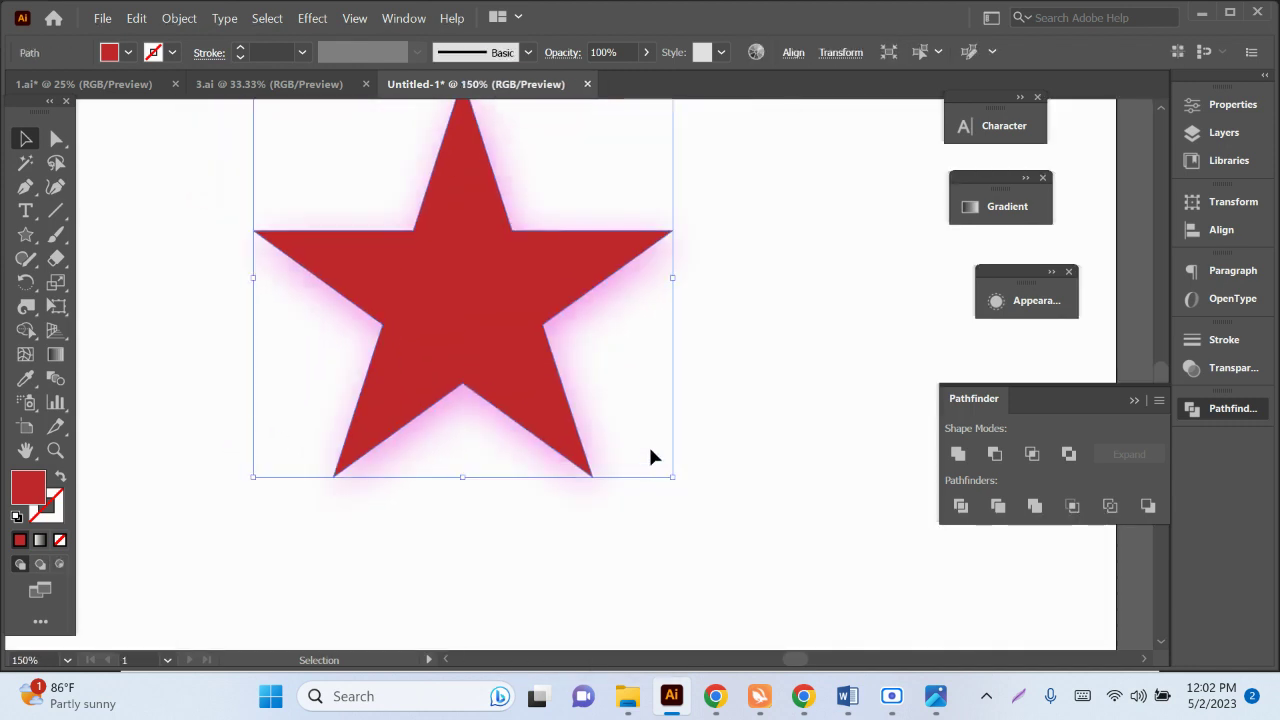
pyautogui.rightClick(571, 366)
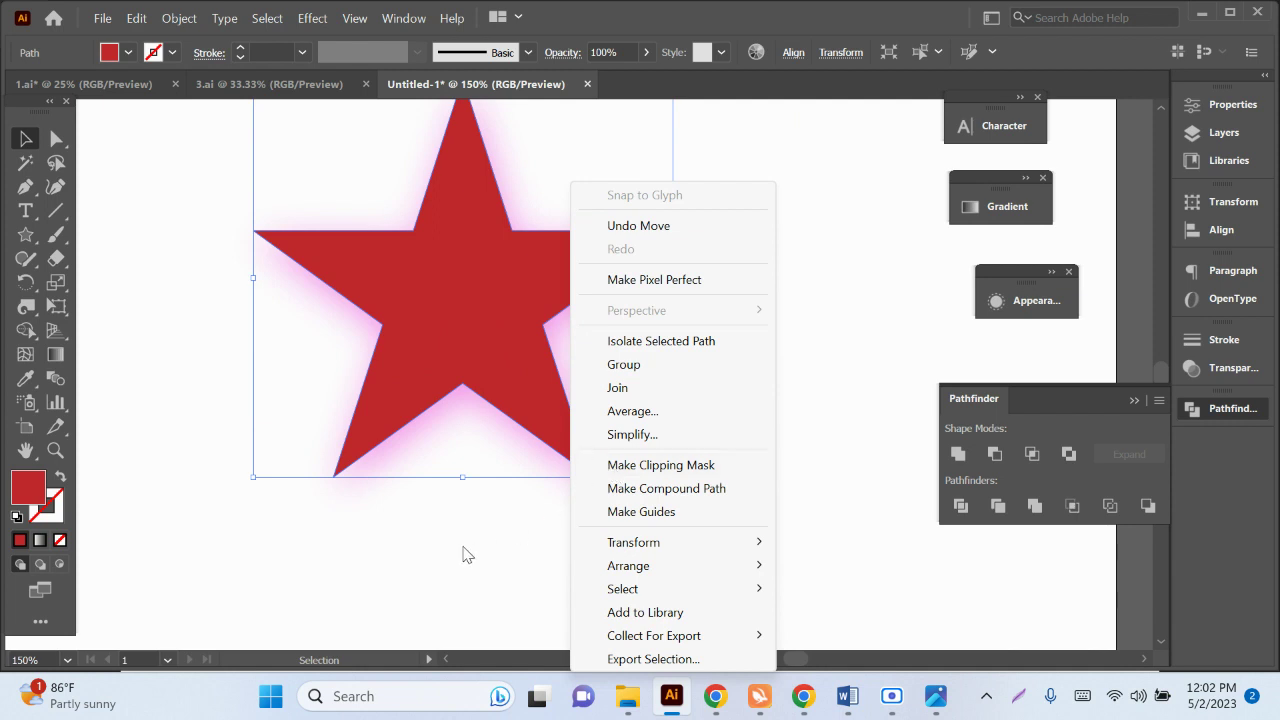
pyautogui.click(565, 378)
pyautogui.rightClick(447, 368)
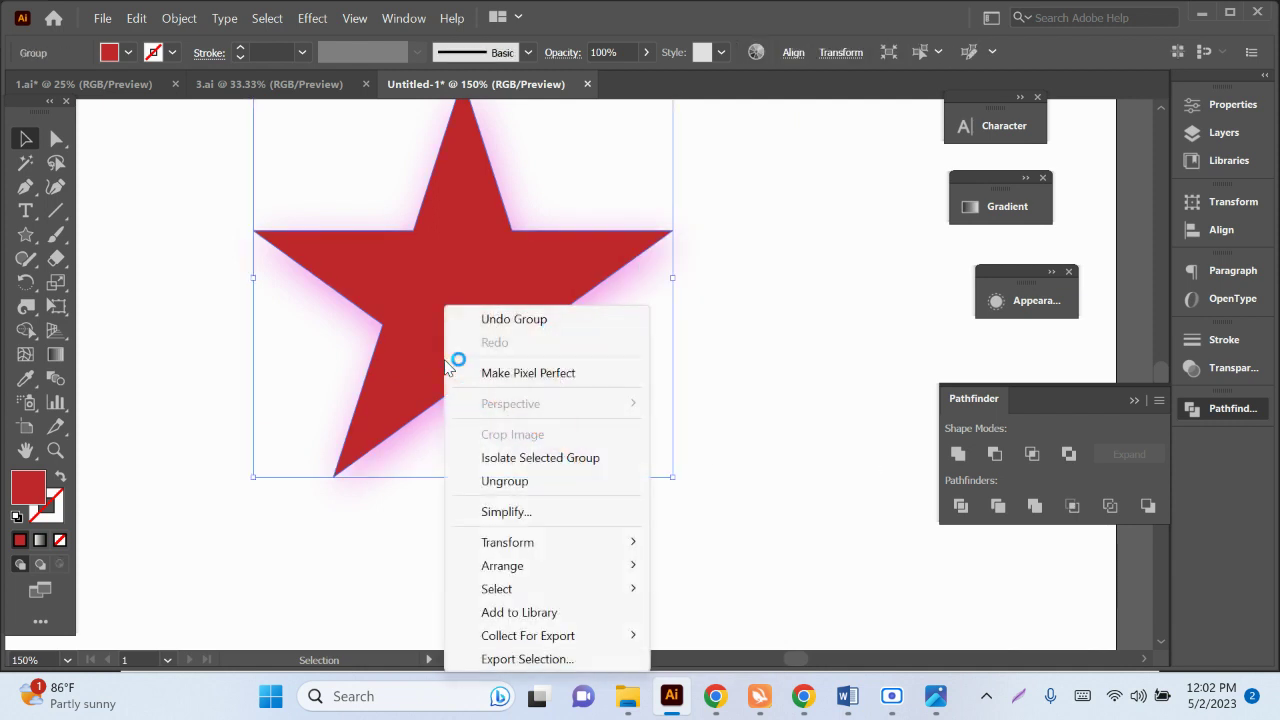
pyautogui.click(486, 480)
# Step: Move the star further left and isolate the selected path for editing
pyautogui.moveTo(470, 335)
pyautogui.mouseDown()
pyautogui.moveTo(603, 417)
pyautogui.moveTo(522, 340)
pyautogui.moveTo(372, 333)
pyautogui.moveTo(434, 354)
pyautogui.moveTo(434, 368)
pyautogui.mouseUp()
pyautogui.rightClick(522, 337)
pyautogui.click(535, 337)
pyautogui.scroll(-1, 434, 360)
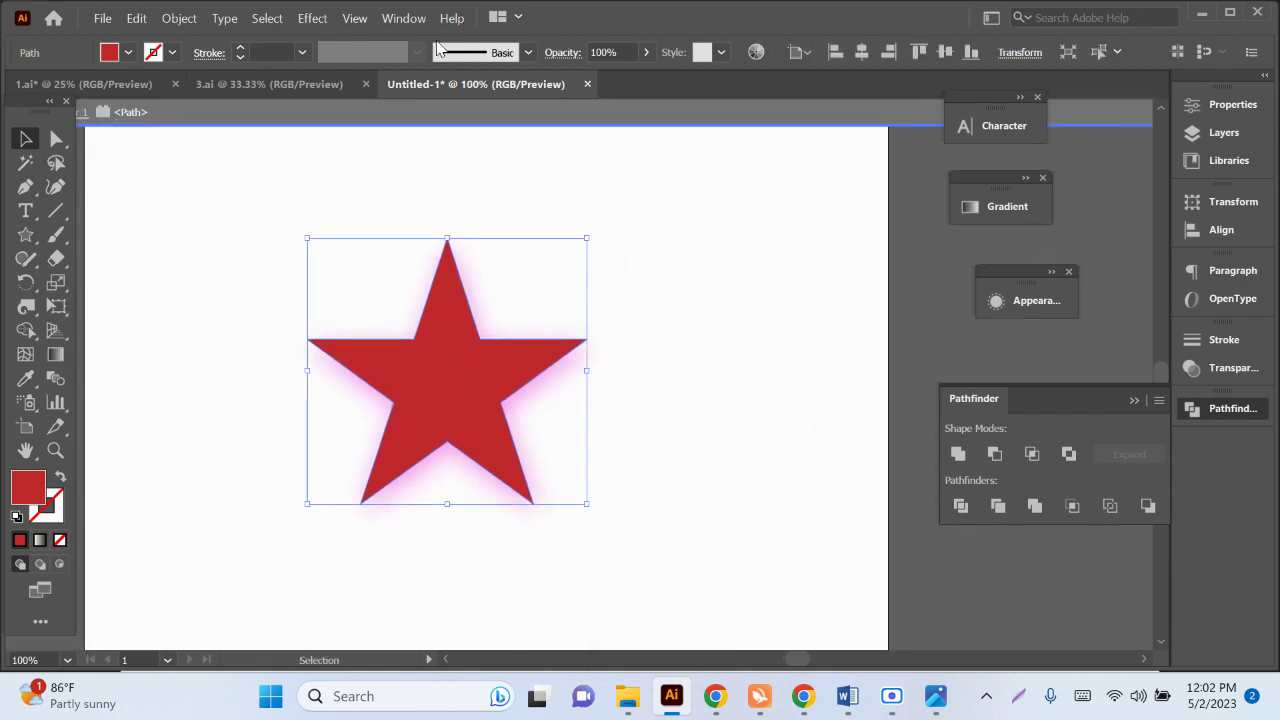
# Step: Show the star's Appearance panel and inspect its Fill, Stroke Opacity and Drop Shadow entries
pyautogui.click(396, 20)
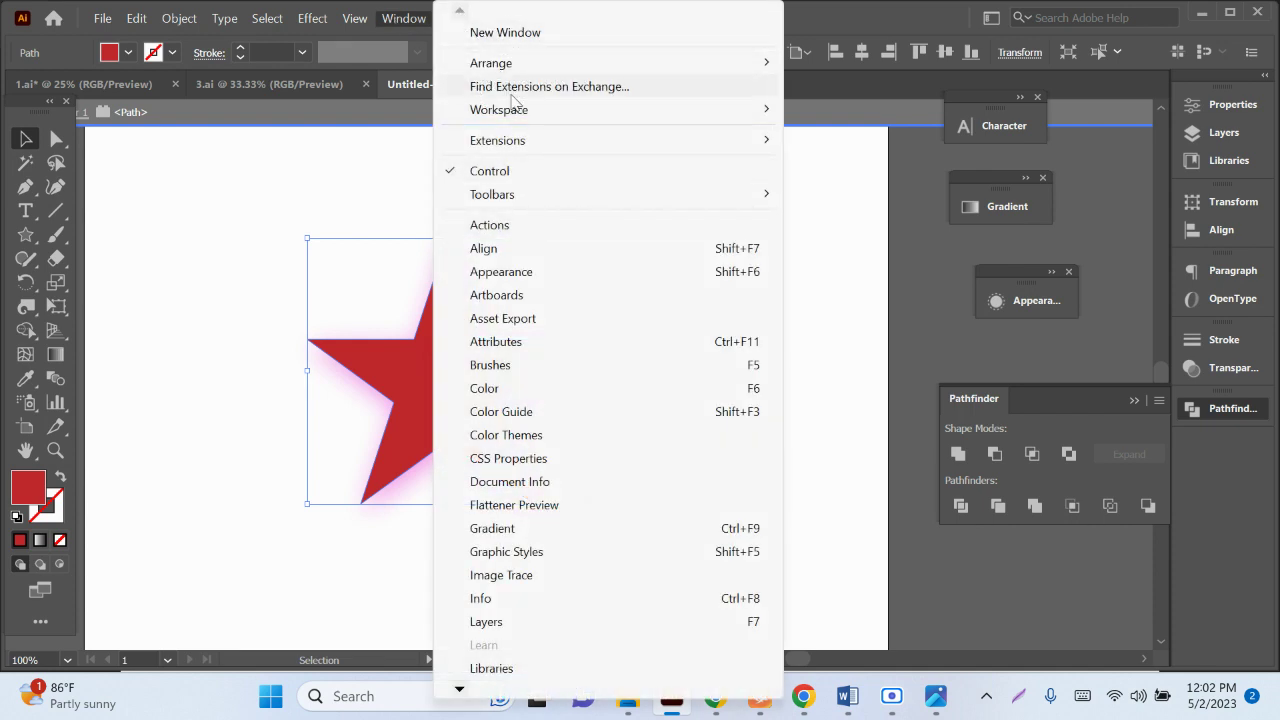
pyautogui.click(502, 271)
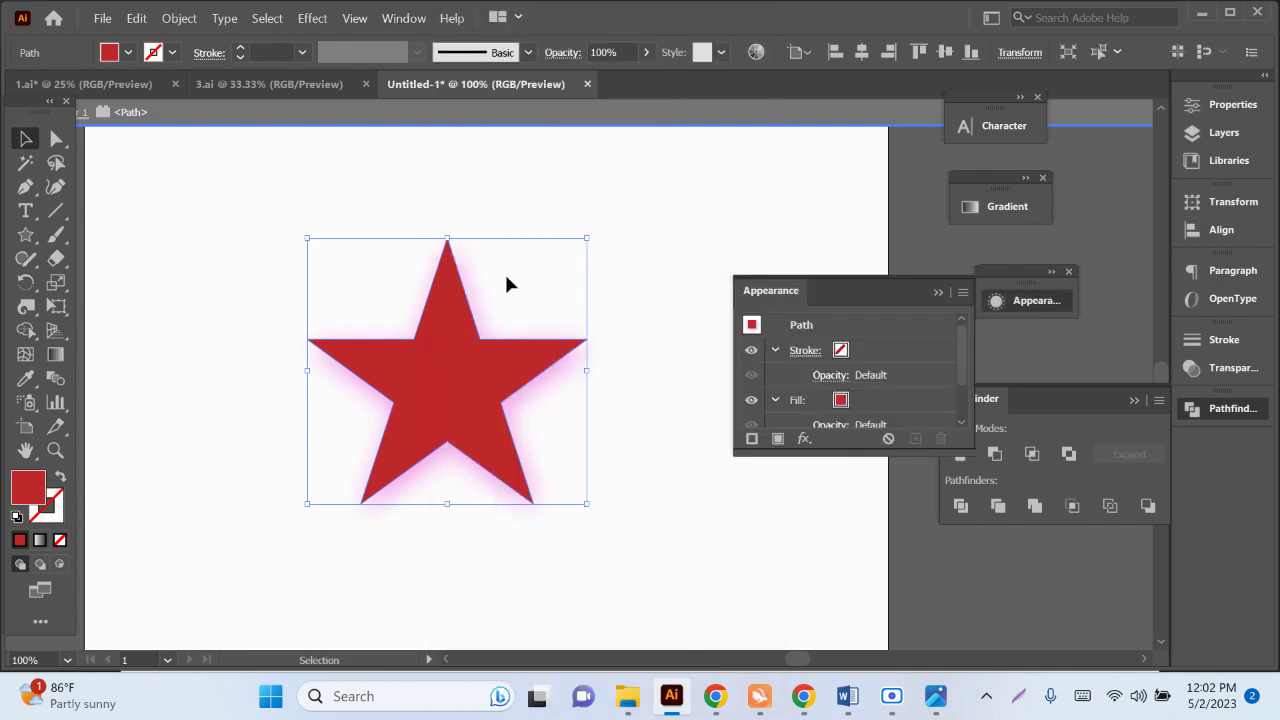
pyautogui.click(840, 400)
pyautogui.click(840, 400)
pyautogui.click(843, 405)
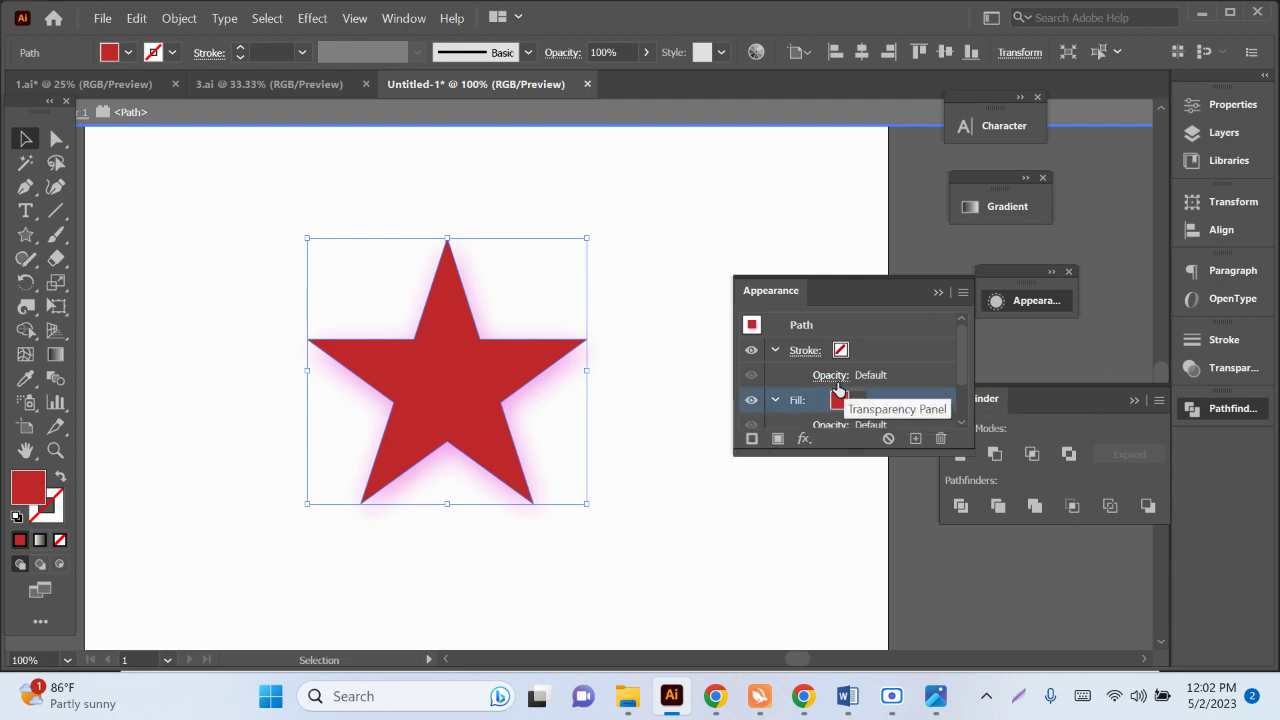
pyautogui.click(837, 380)
pyautogui.click(837, 377)
pyautogui.click(837, 377)
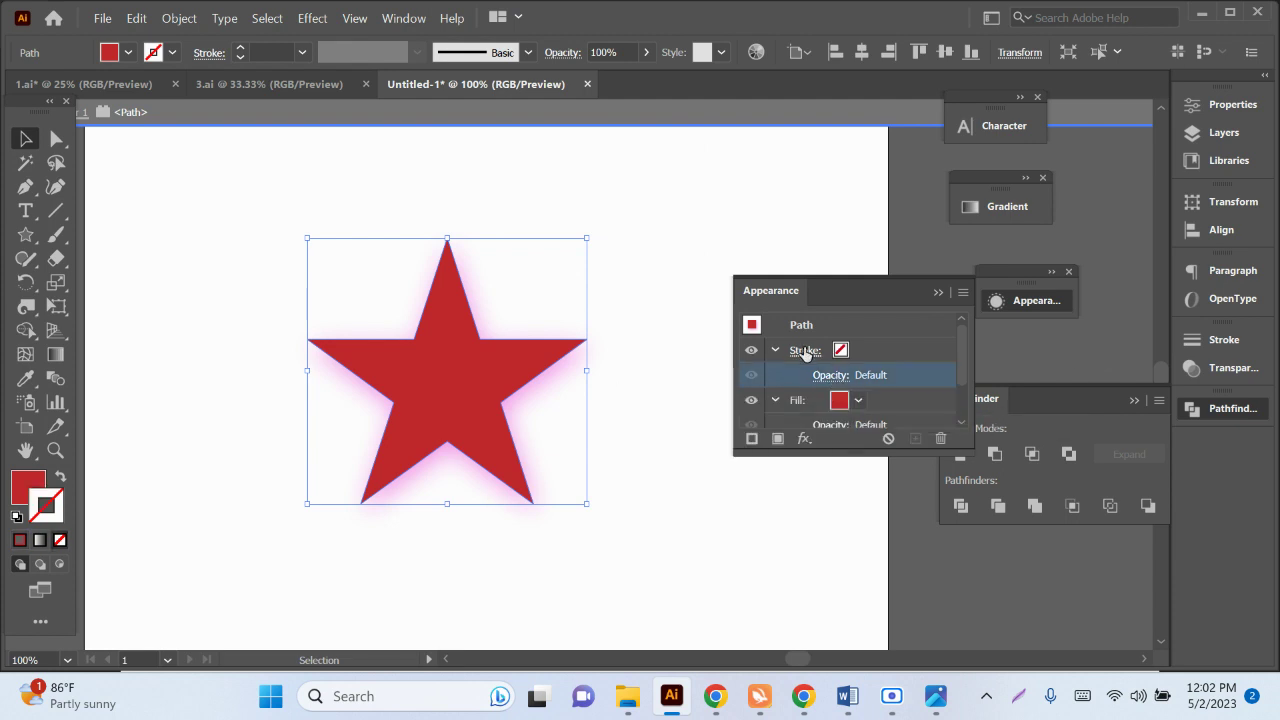
pyautogui.scroll(-2, 797, 349)
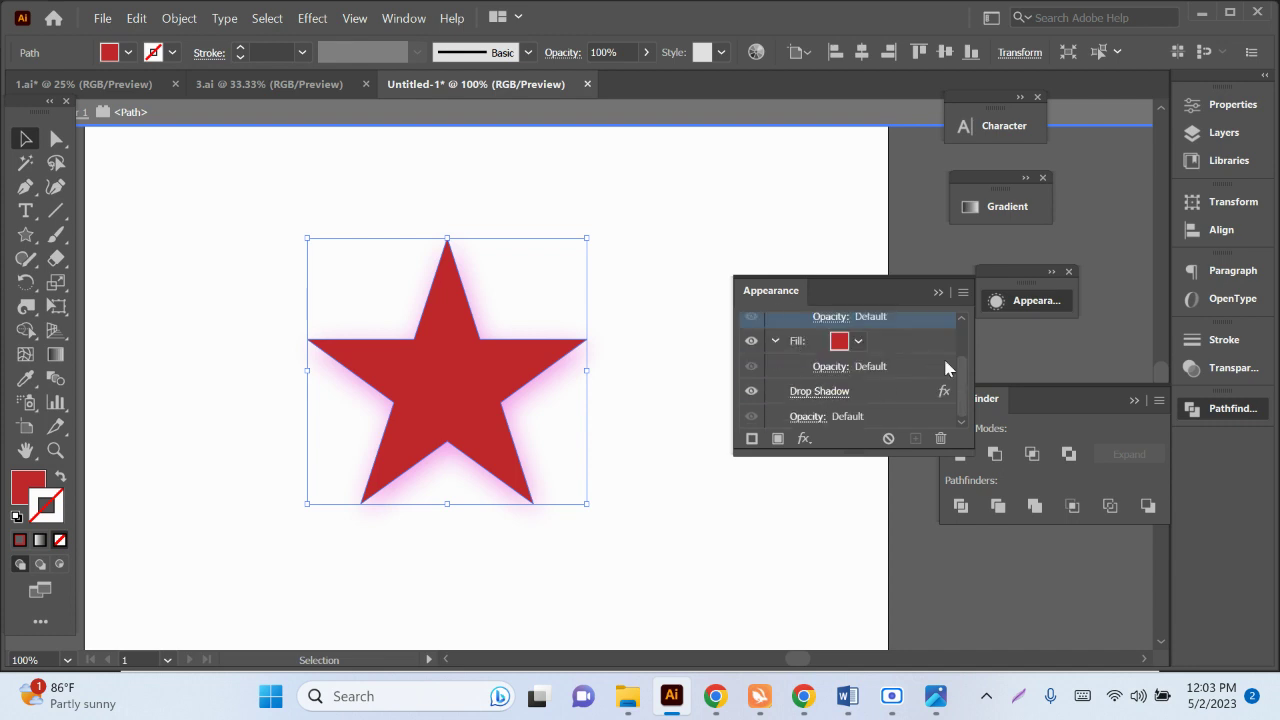
# Step: Close the Appearance panel and drag the star about 40 pt further left
pyautogui.click(938, 292)
pyautogui.click(647, 438)
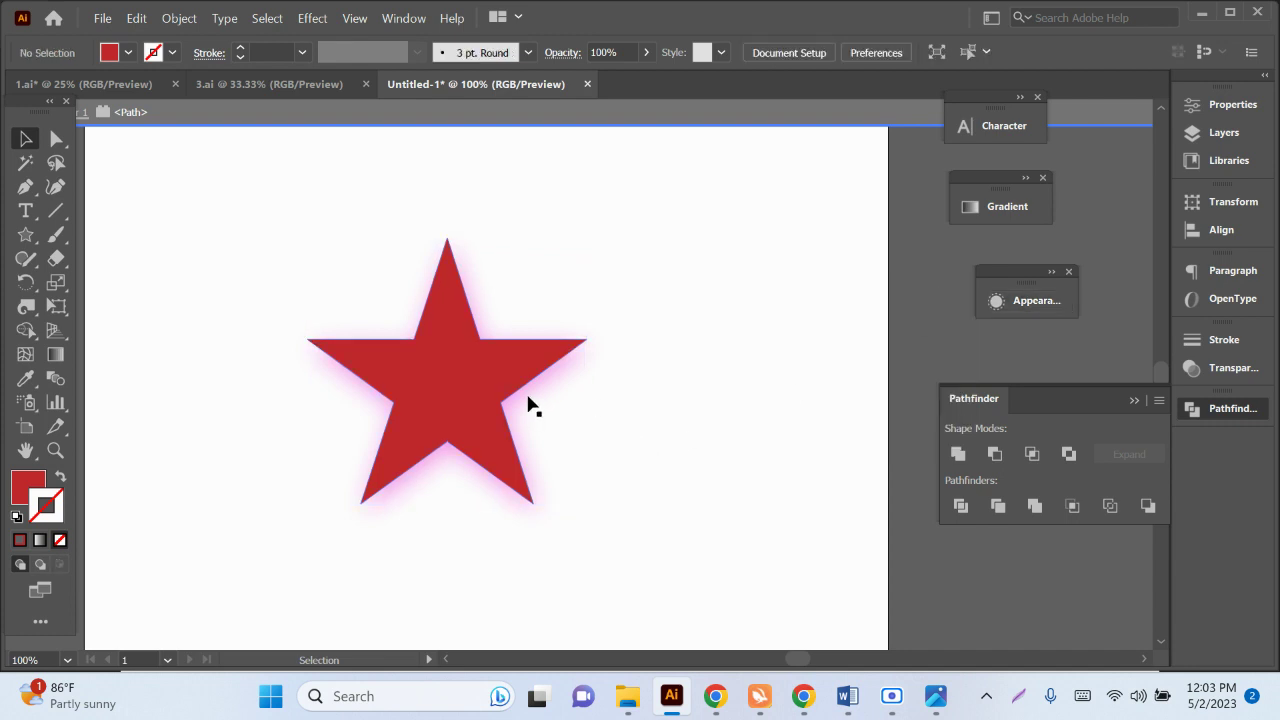
pyautogui.moveTo(528, 403); pyautogui.dragTo(527, 369)
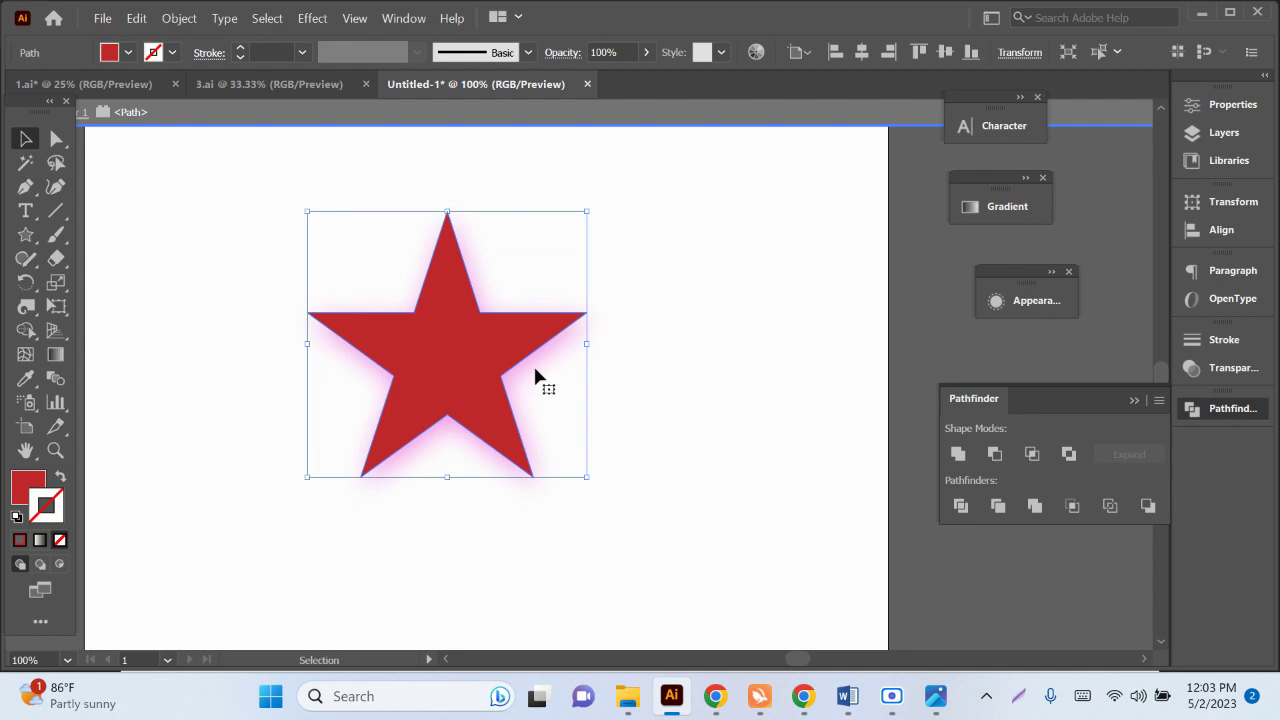
pyautogui.moveTo(535, 370)
pyautogui.mouseDown()
pyautogui.moveTo(471, 372)
pyautogui.moveTo(422, 349)
pyautogui.mouseUp()
pyautogui.rightClick(472, 370)
pyautogui.click(731, 434)
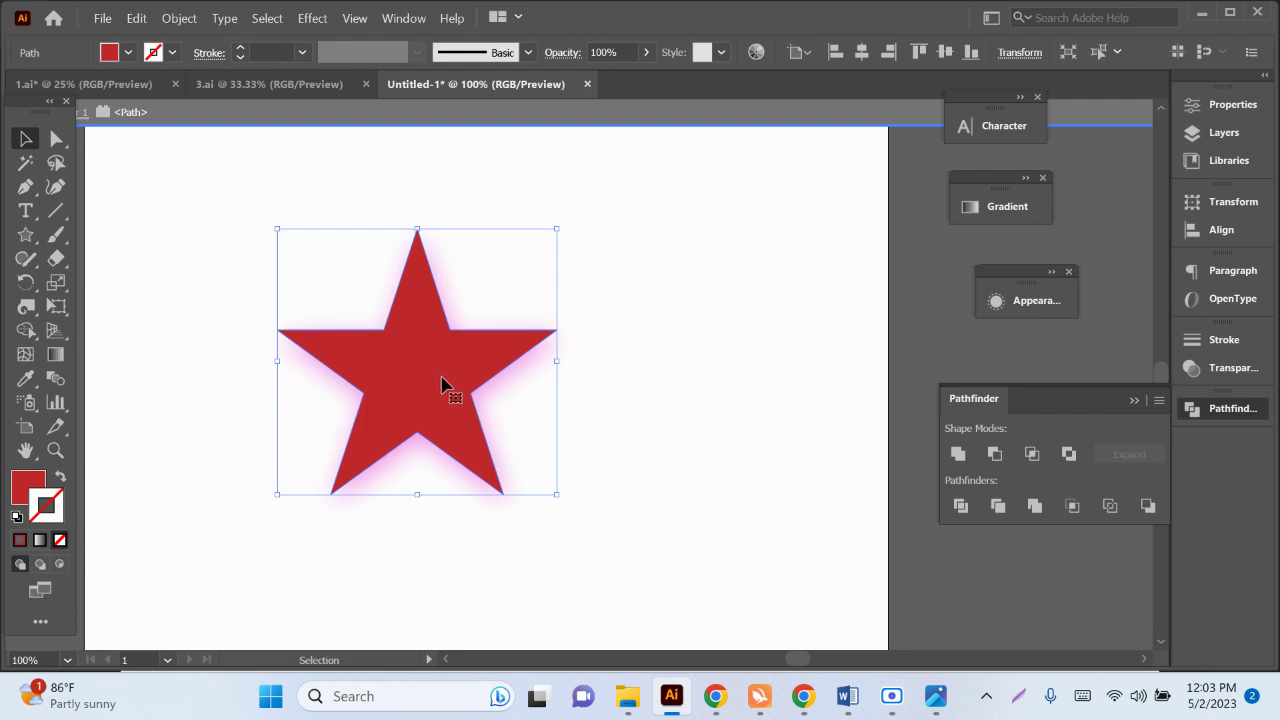
pyautogui.moveTo(442, 384); pyautogui.dragTo(382, 381)
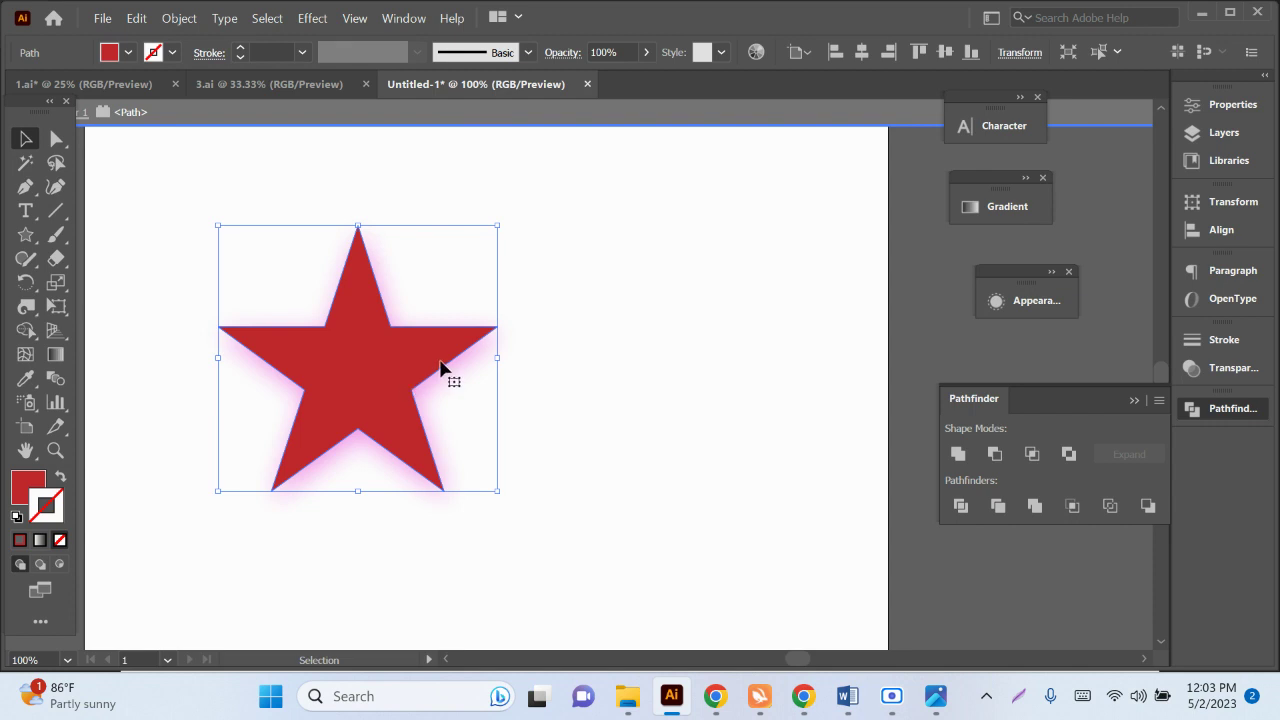
# Step: Change the star's drop shadow to dark grey 1e1c1e with opacity lowered to 35%
pyautogui.click(403, 18)
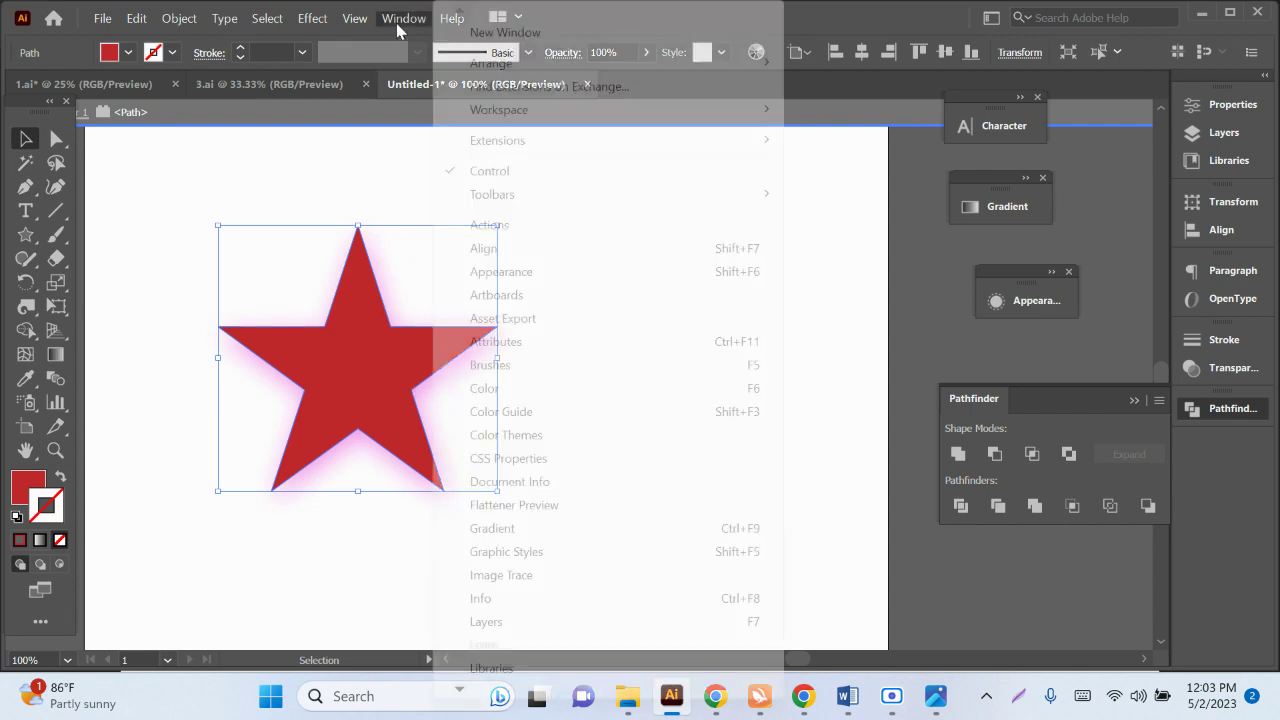
pyautogui.click(500, 272)
pyautogui.moveTo(849, 277); pyautogui.dragTo(836, 205)
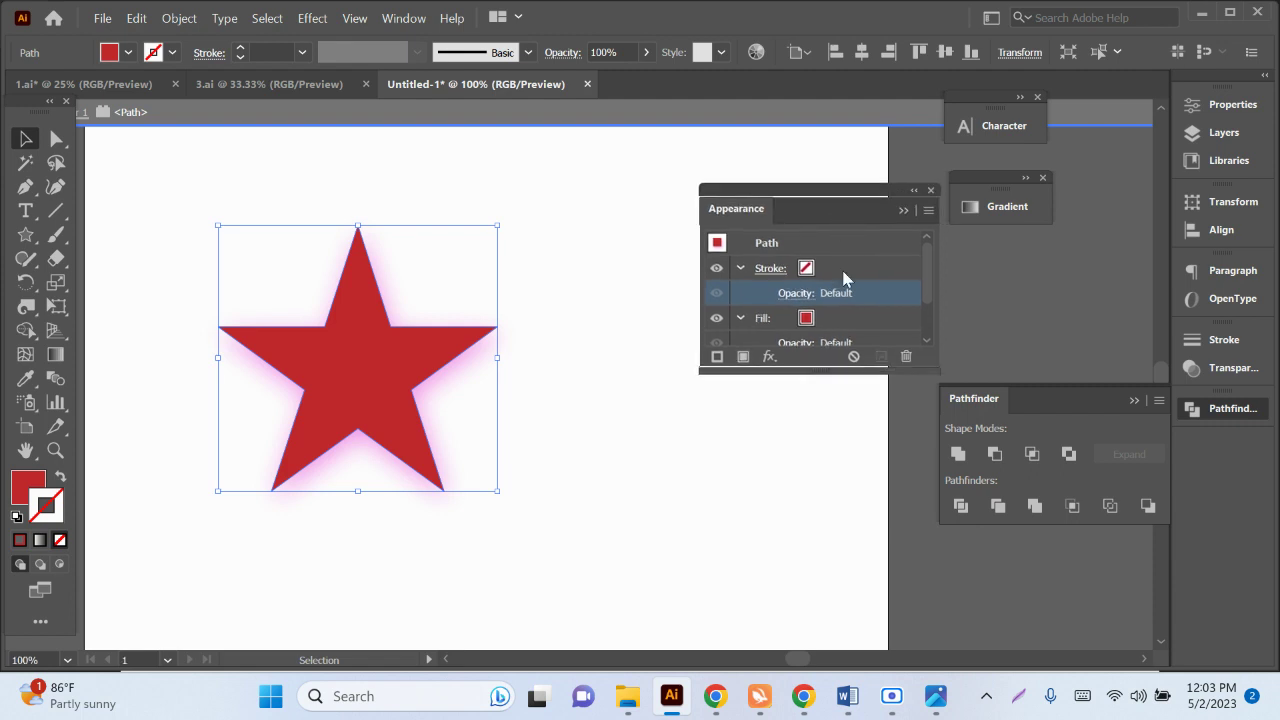
pyautogui.scroll(-2, 799, 310)
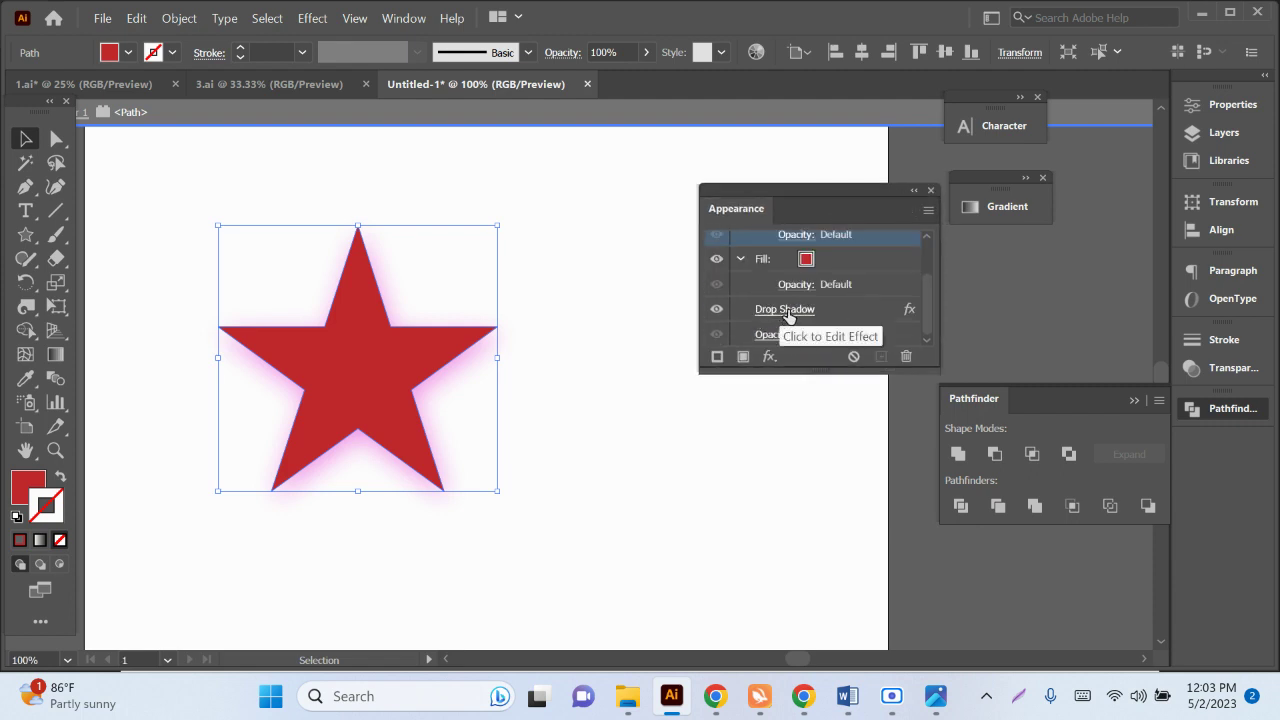
pyautogui.click(788, 310)
pyautogui.click(903, 328)
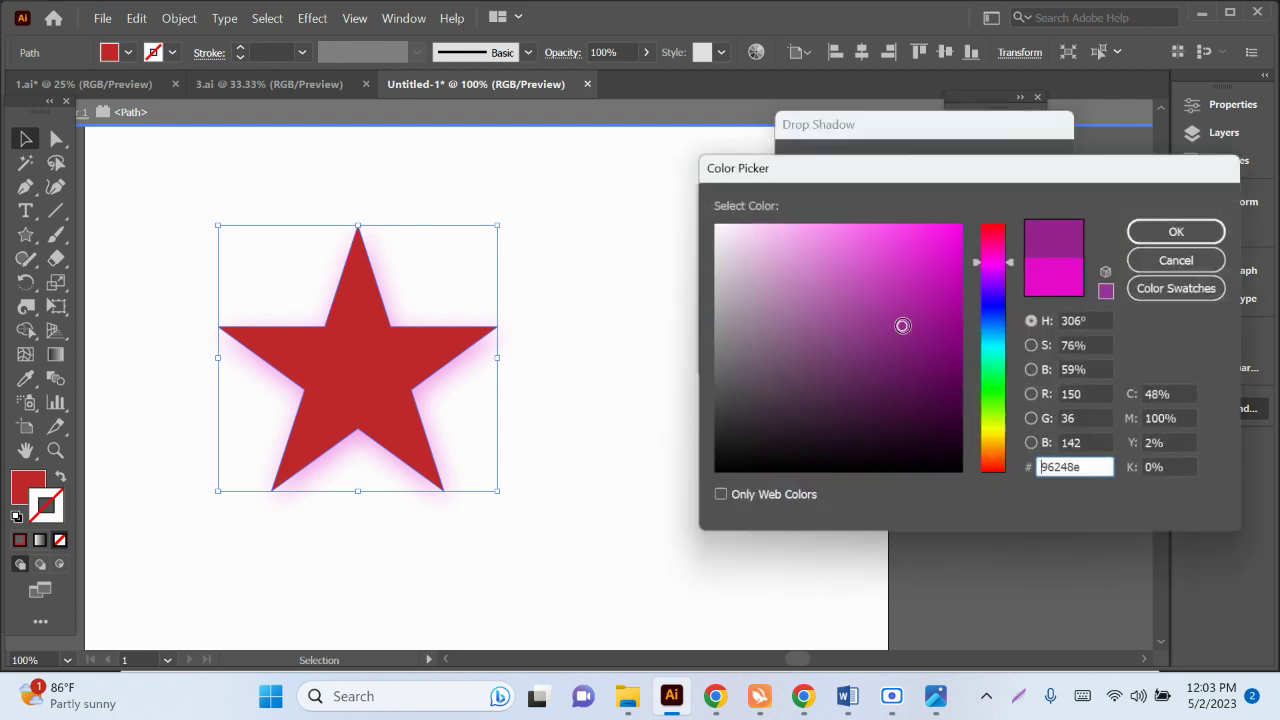
pyautogui.click(728, 420)
pyautogui.click(726, 446)
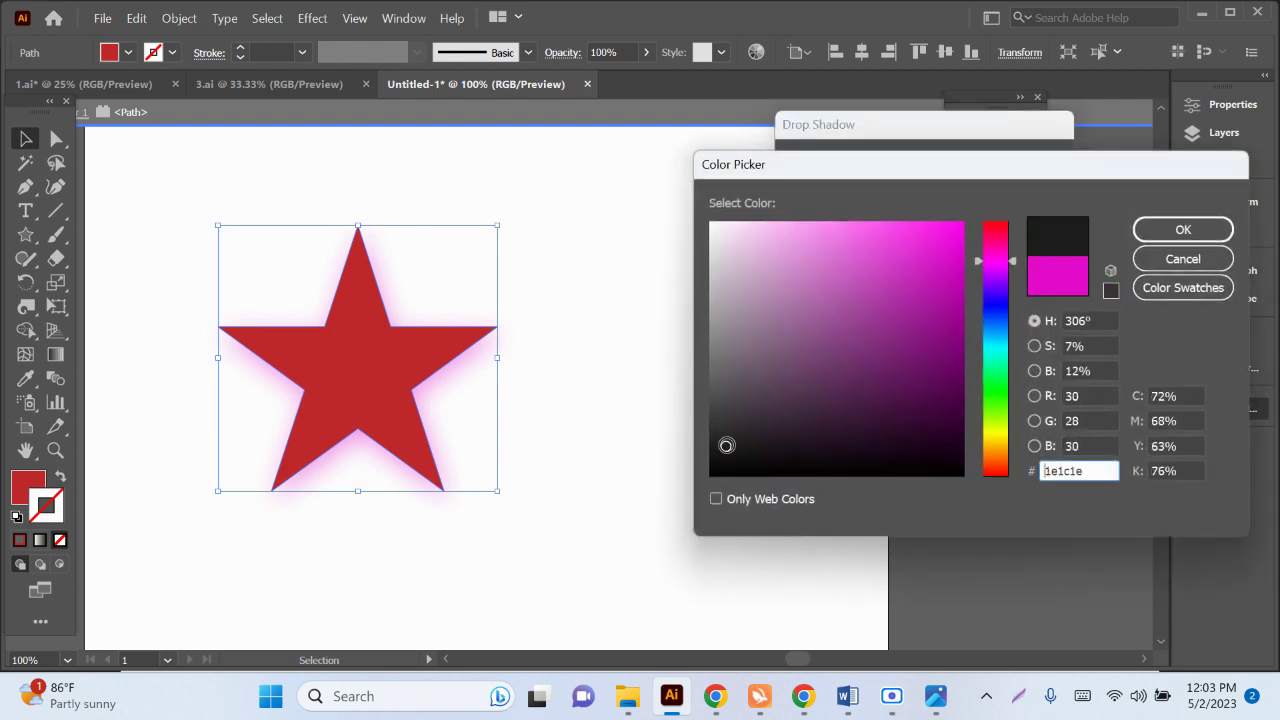
pyautogui.click(1180, 230)
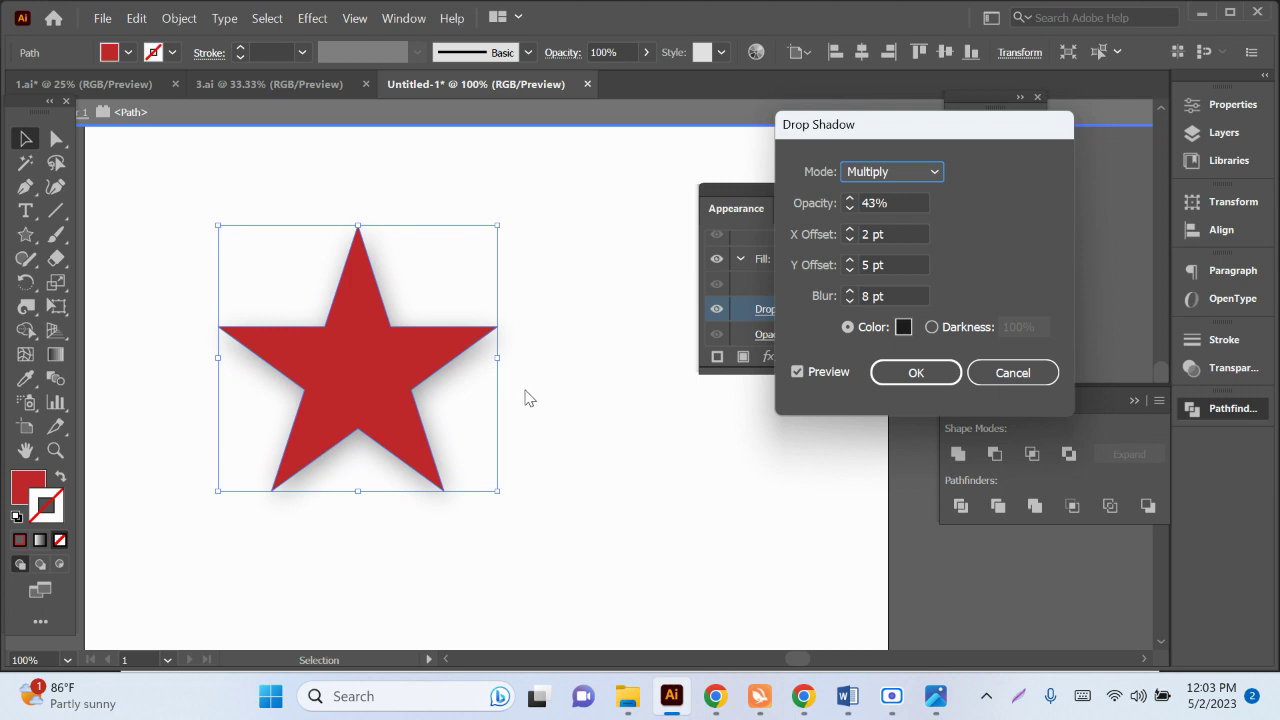
pyautogui.click(888, 203)
pyautogui.press('Down')
pyautogui.press('Down')
pyautogui.press('Down')
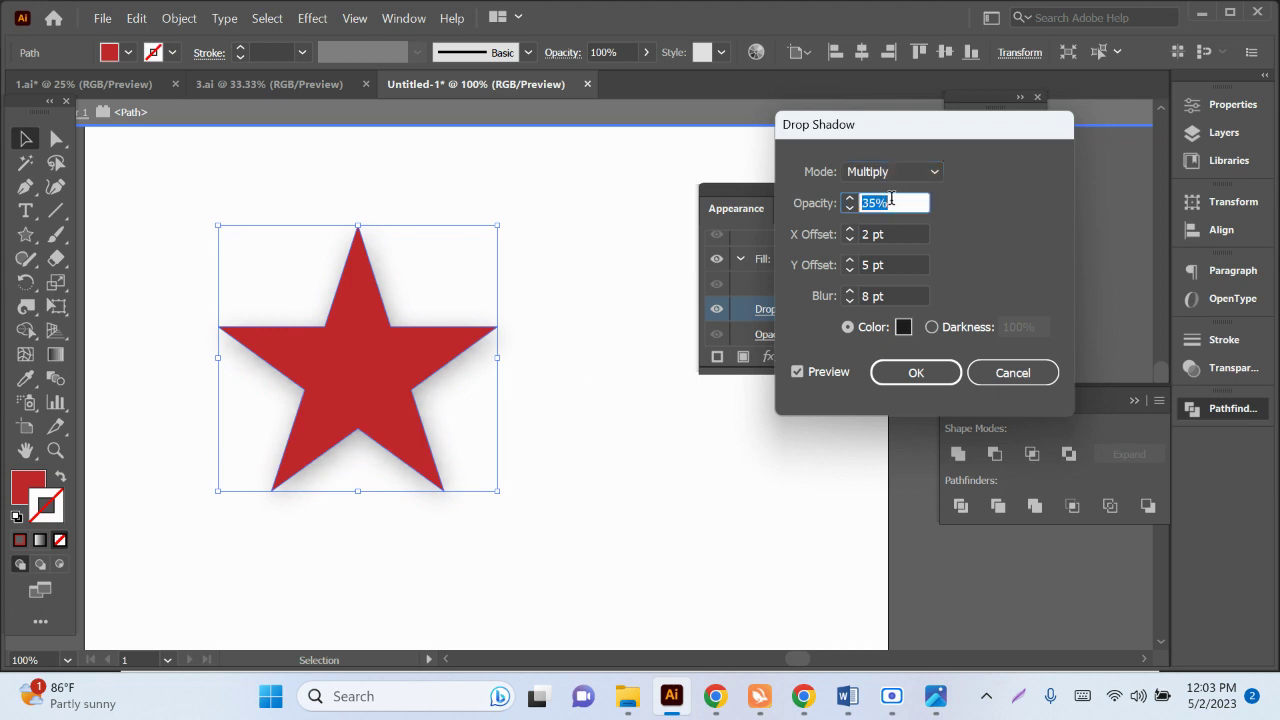
pyautogui.click(912, 372)
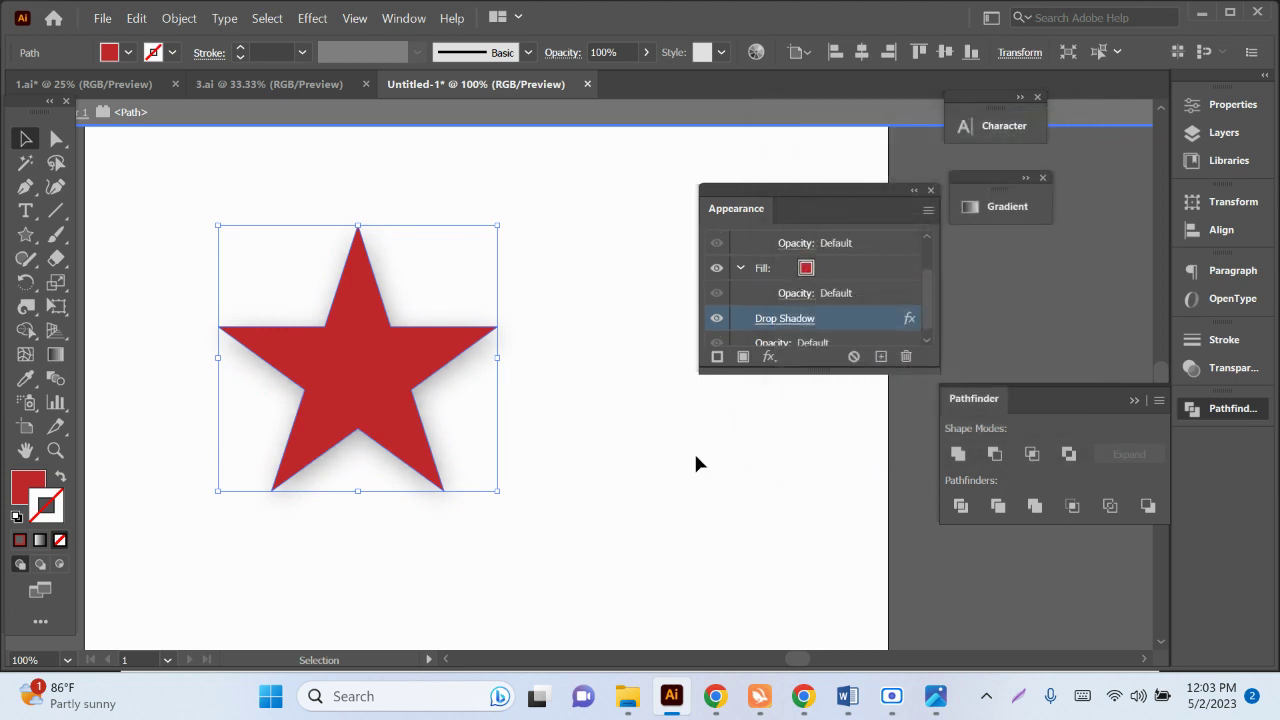
# Step: Reselect the star and briefly check the Word class module document
pyautogui.click(697, 457)
pyautogui.click(431, 388)
pyautogui.click(848, 699)
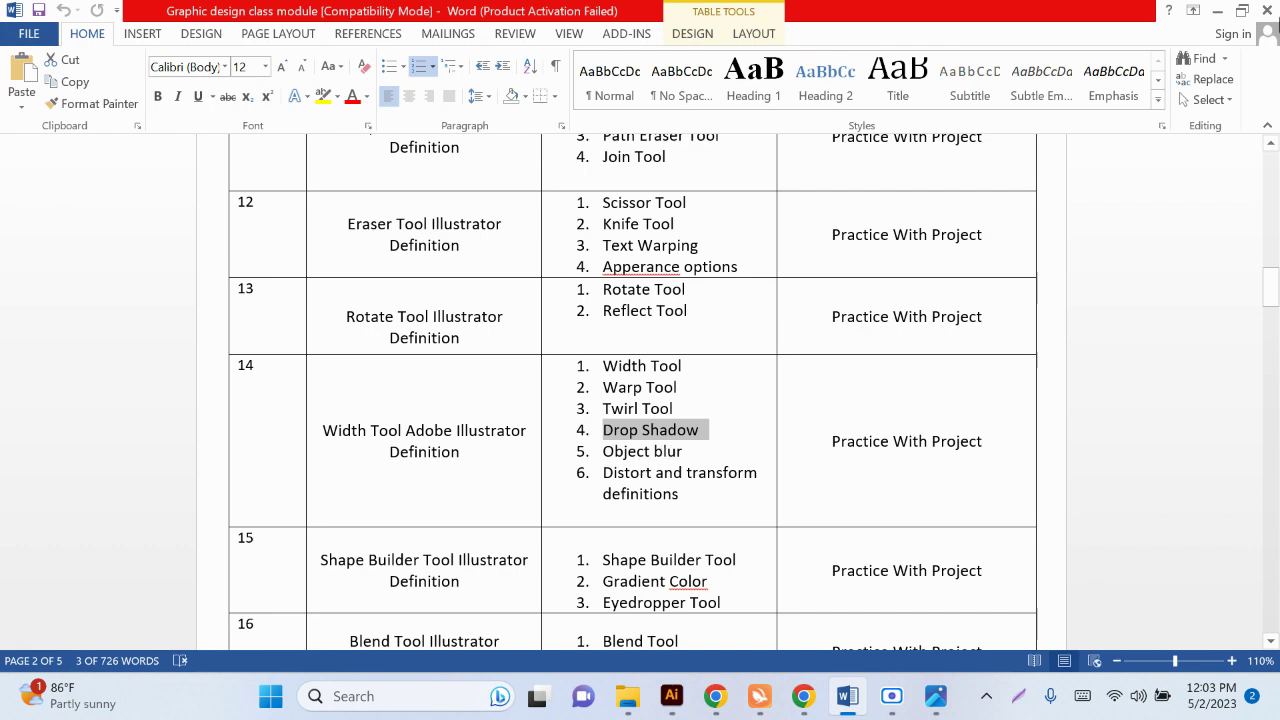
pyautogui.hotkey('alt', 'Tab')
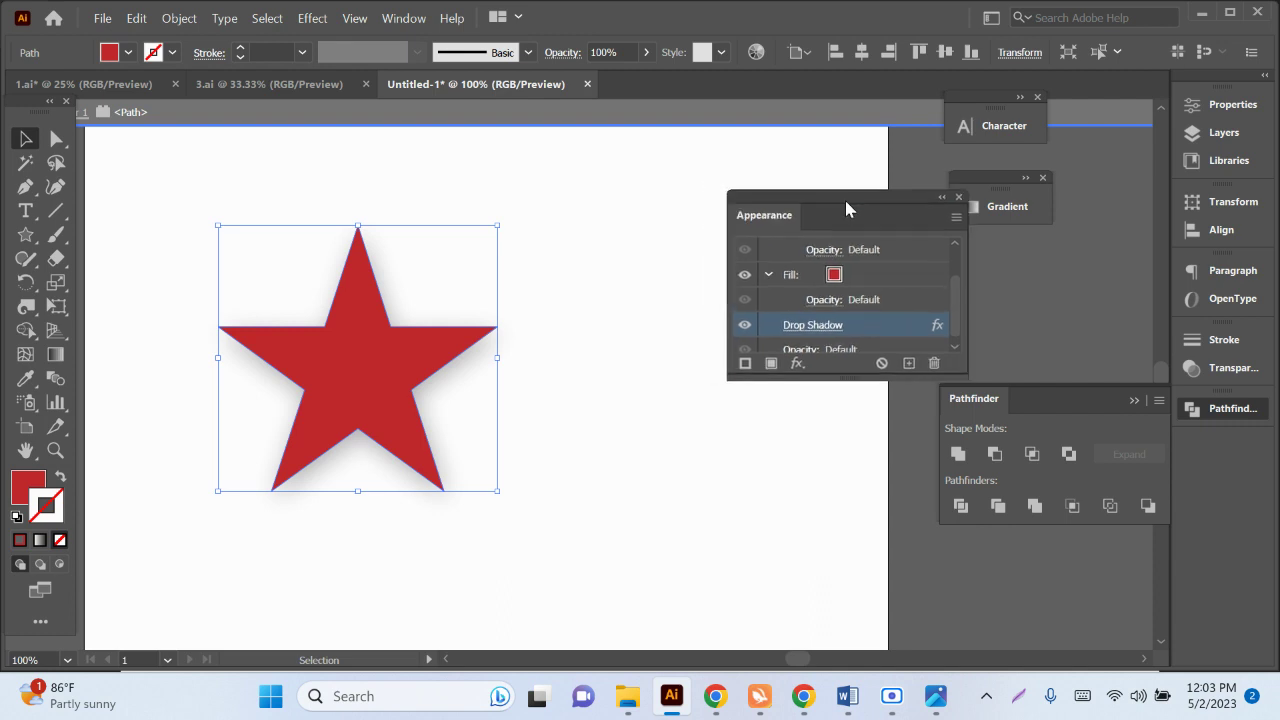
# Step: Dock the Appearance panel, nudge the star right, and bring up Effect > Stylize
pyautogui.moveTo(816, 214); pyautogui.dragTo(987, 240)
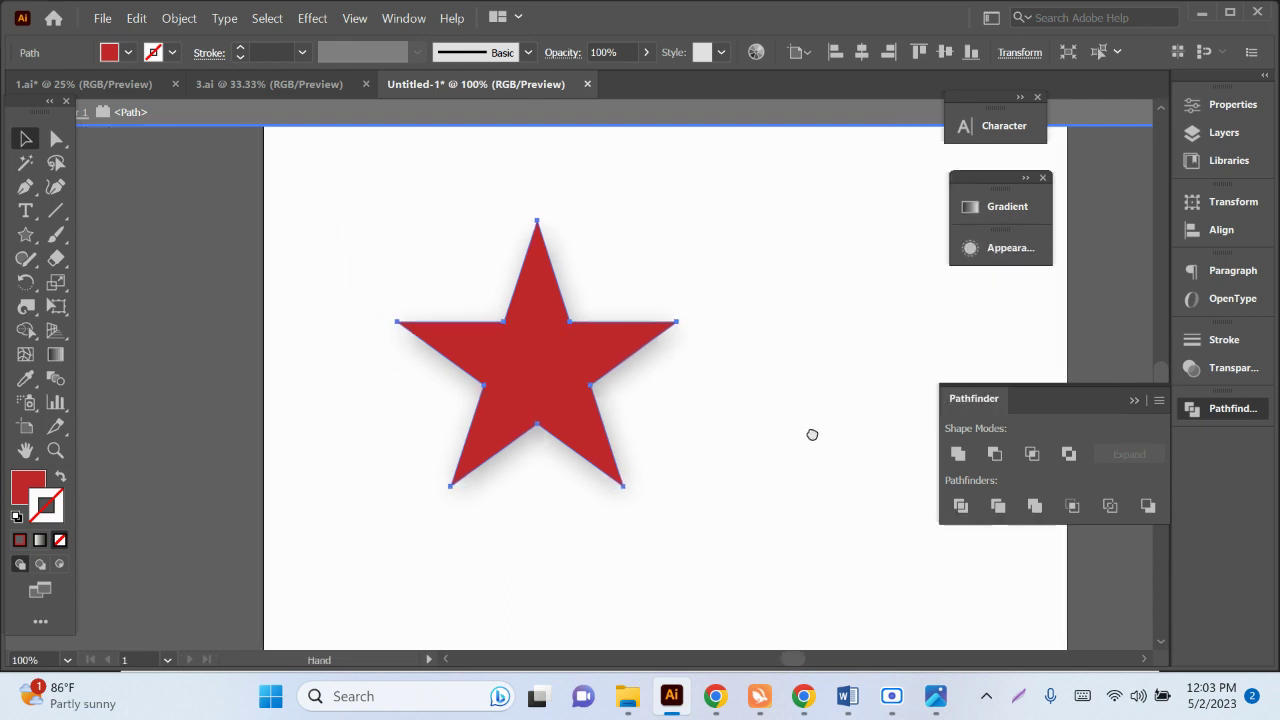
pyautogui.moveTo(530, 405)
pyautogui.mouseDown()
pyautogui.moveTo(590, 406)
pyautogui.moveTo(537, 402)
pyautogui.mouseUp()
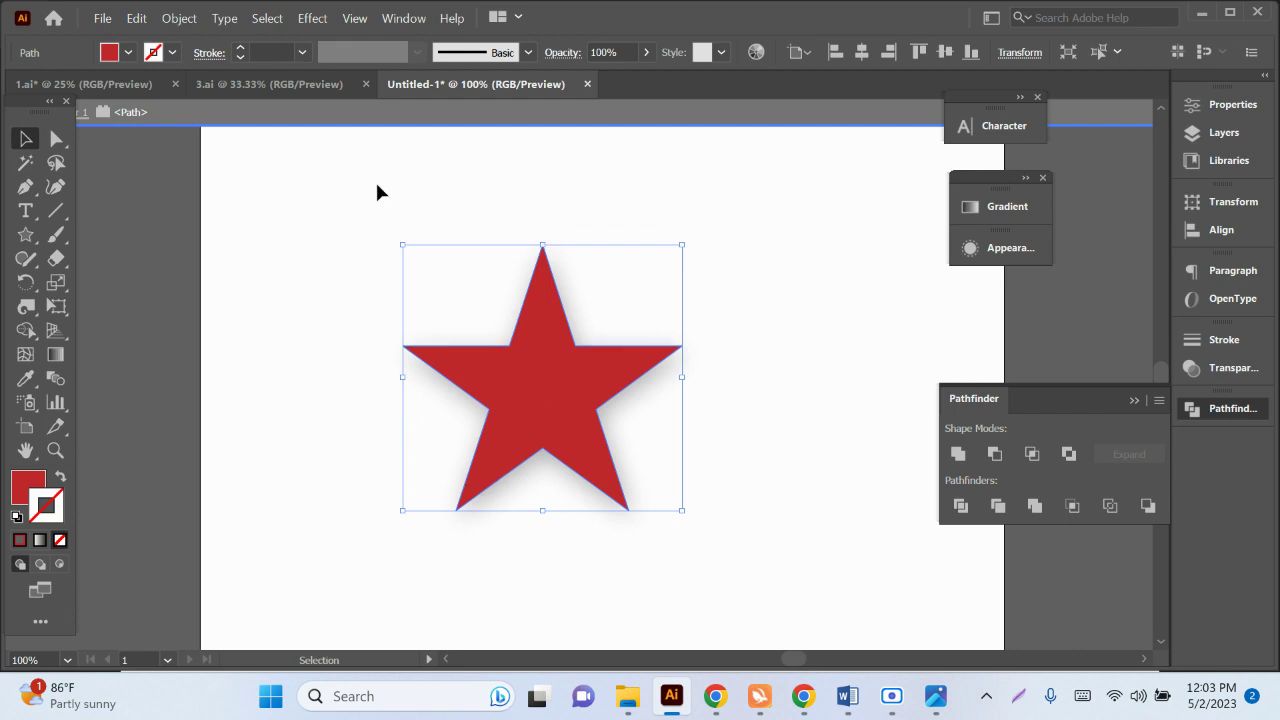
pyautogui.click(326, 20)
pyautogui.click(789, 273)
pyautogui.click(792, 273)
pyautogui.click(310, 20)
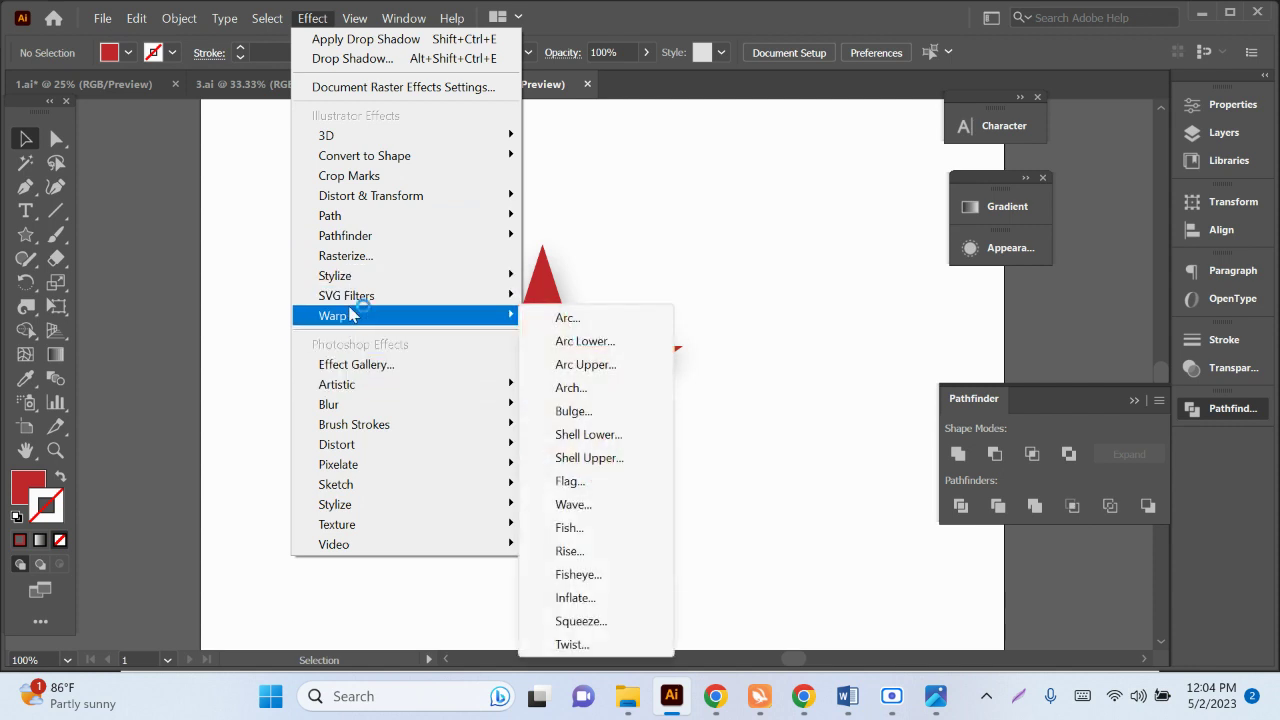
pyautogui.moveTo(335, 275)
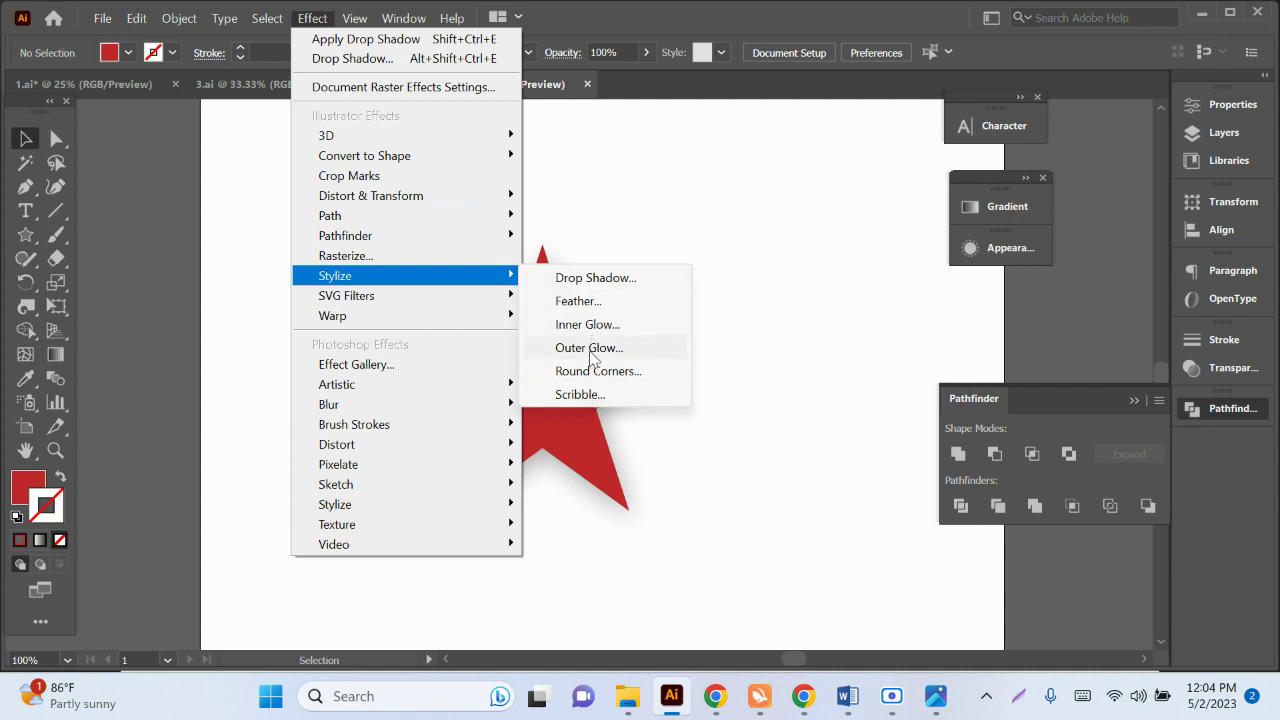
# Step: Apply an Inner Glow effect in Overlay mode to the star
pyautogui.click(590, 325)
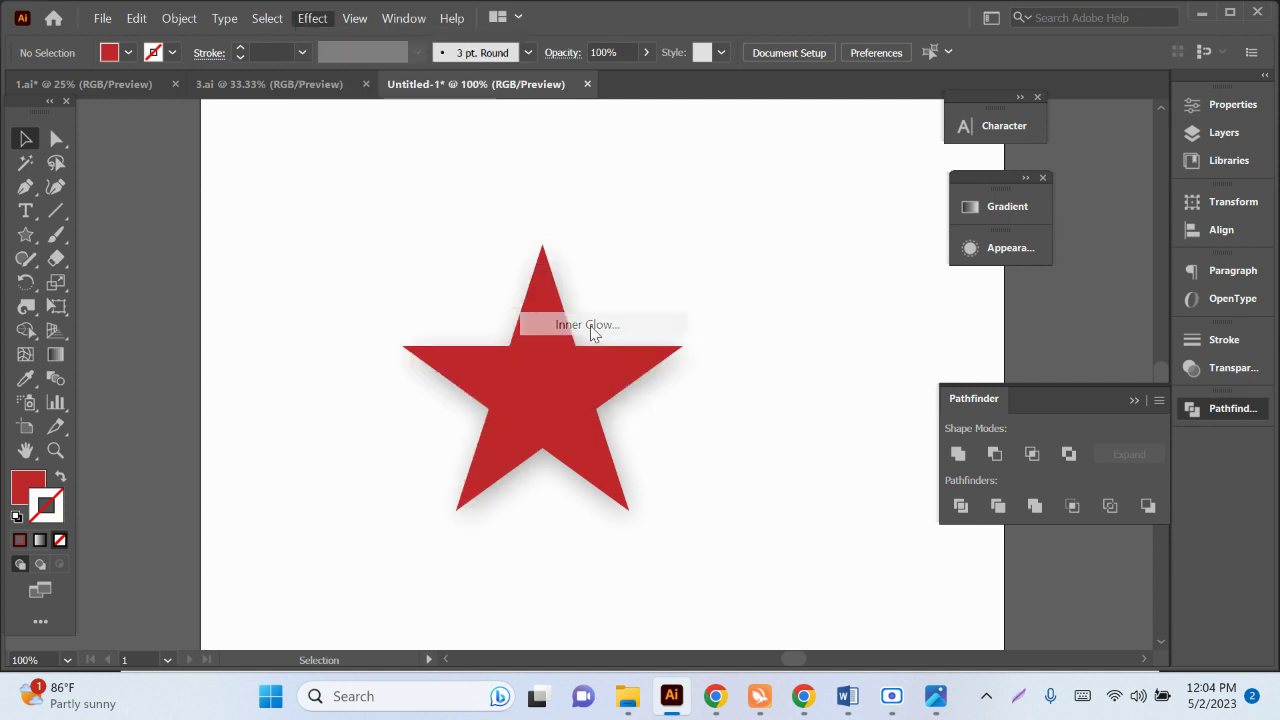
pyautogui.moveTo(636, 245); pyautogui.dragTo(823, 253)
pyautogui.click(800, 281)
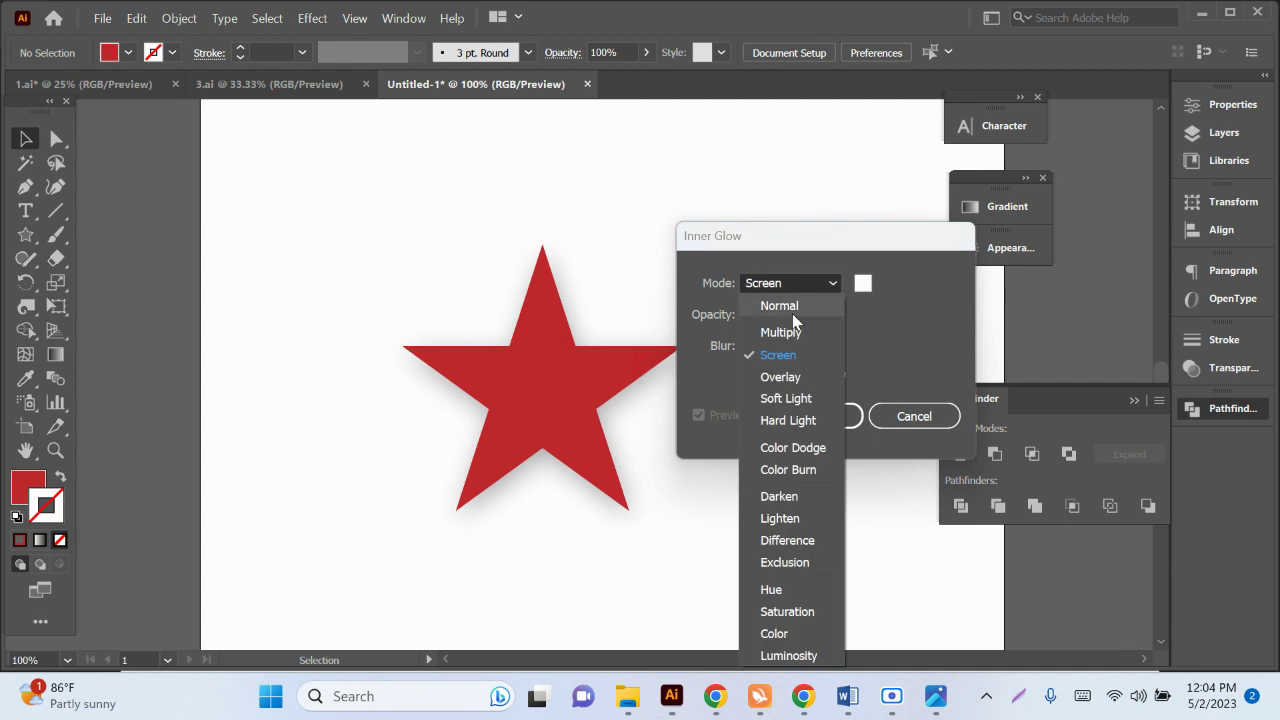
pyautogui.click(788, 373)
pyautogui.click(817, 416)
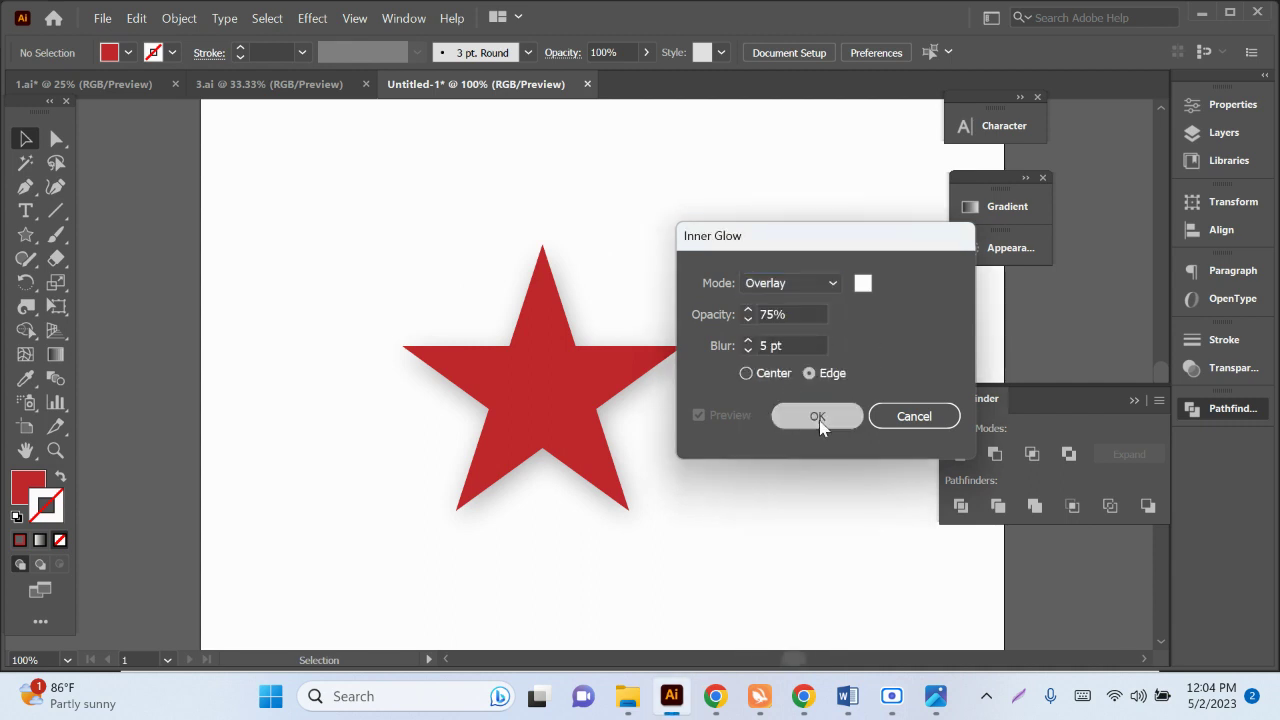
# Step: Delete the glowing star and draw a fresh plain red star near the page centre
pyautogui.moveTo(565, 418); pyautogui.dragTo(556, 394)
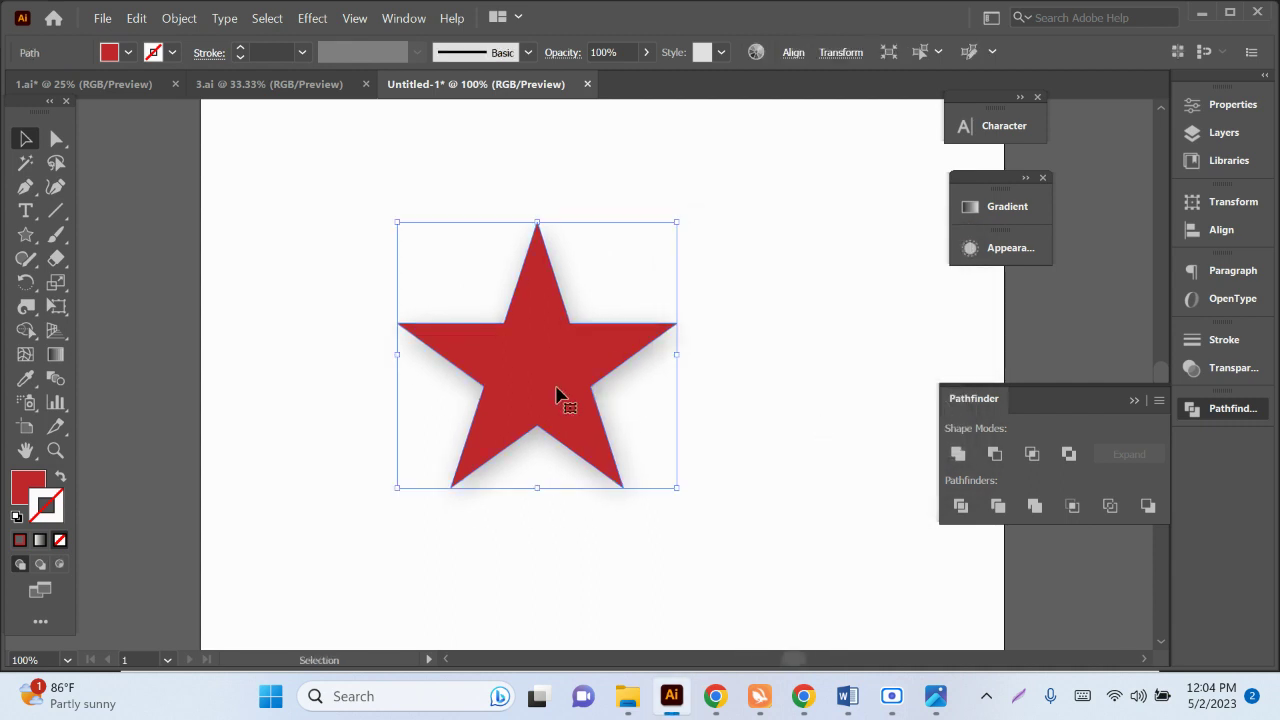
pyautogui.press('Delete')
pyautogui.click(25, 234)
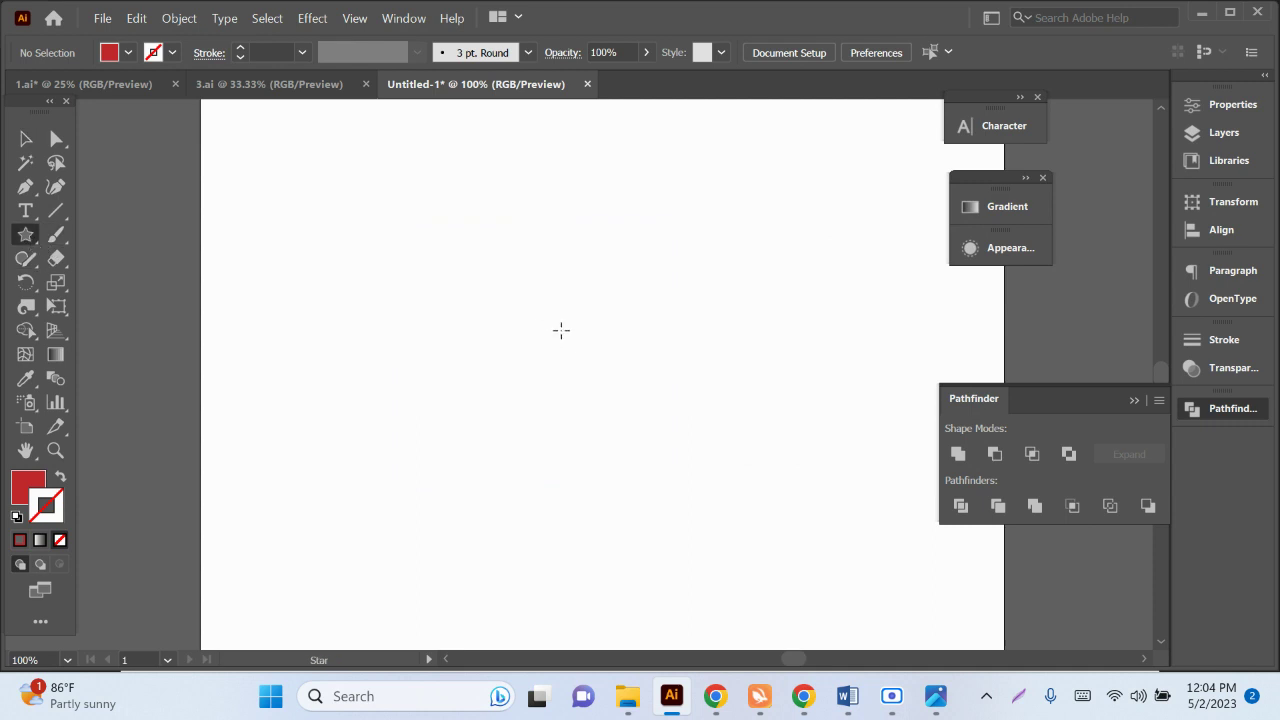
pyautogui.moveTo(578, 332); pyautogui.dragTo(676, 472)
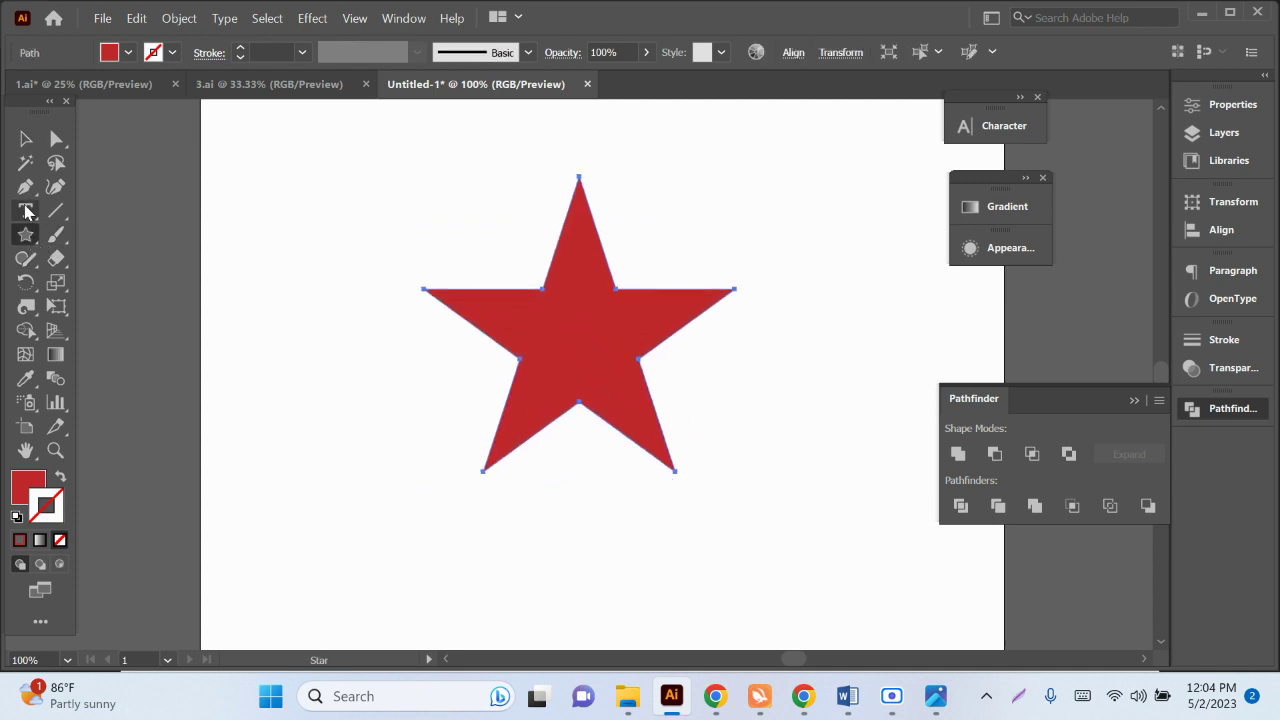
pyautogui.click(25, 139)
pyautogui.moveTo(584, 355); pyautogui.dragTo(591, 372)
pyautogui.click(314, 19)
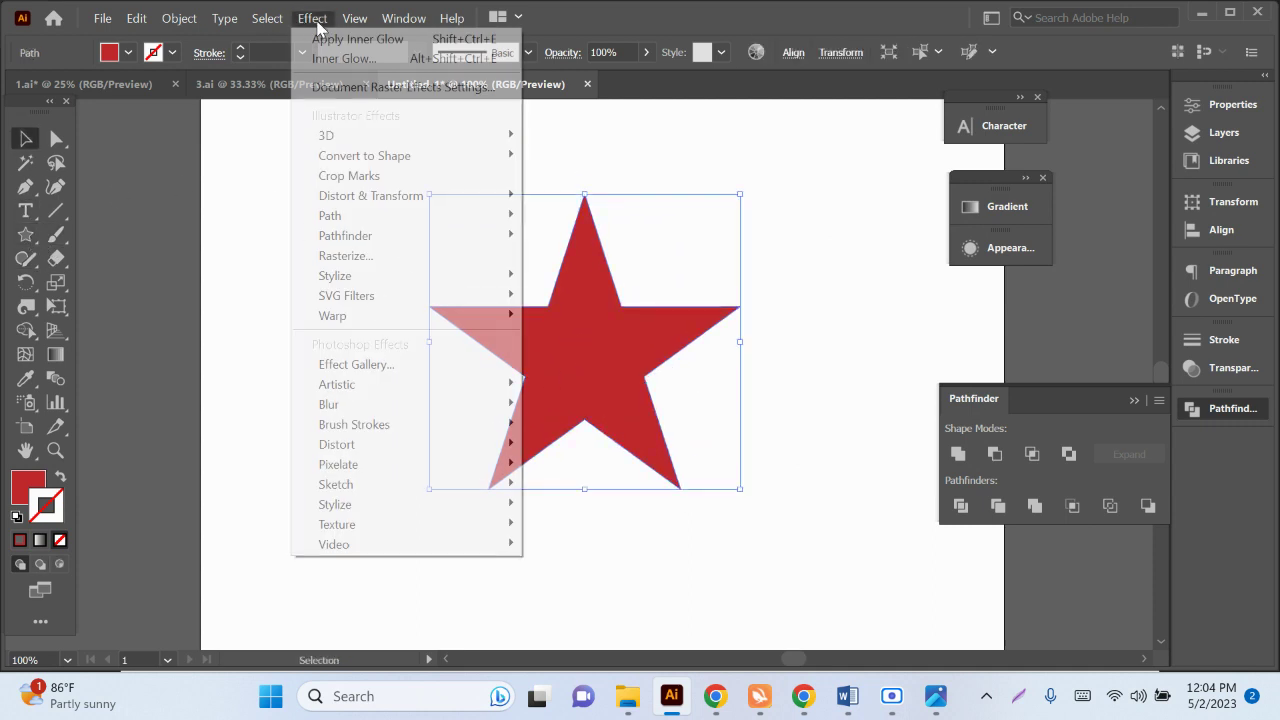
pyautogui.moveTo(329, 404)
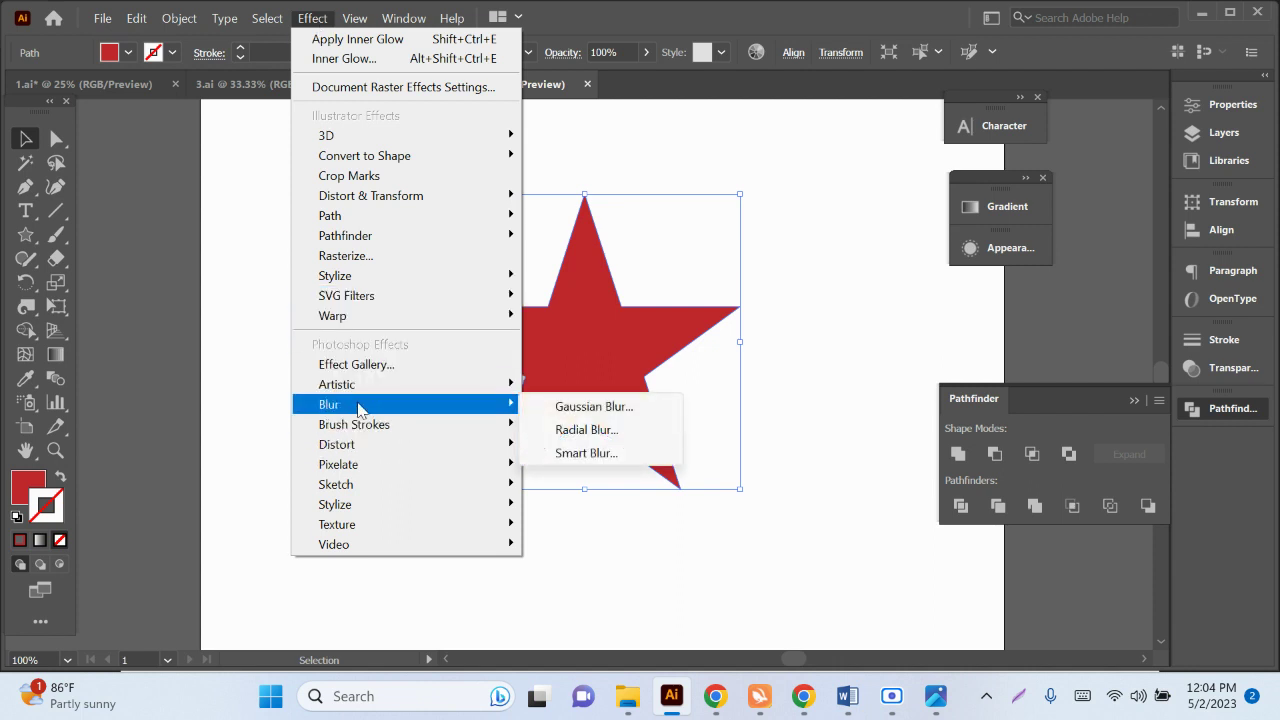
# Step: Apply a Gaussian Blur of about 5.9 pixels radius to the star
pyautogui.click(589, 407)
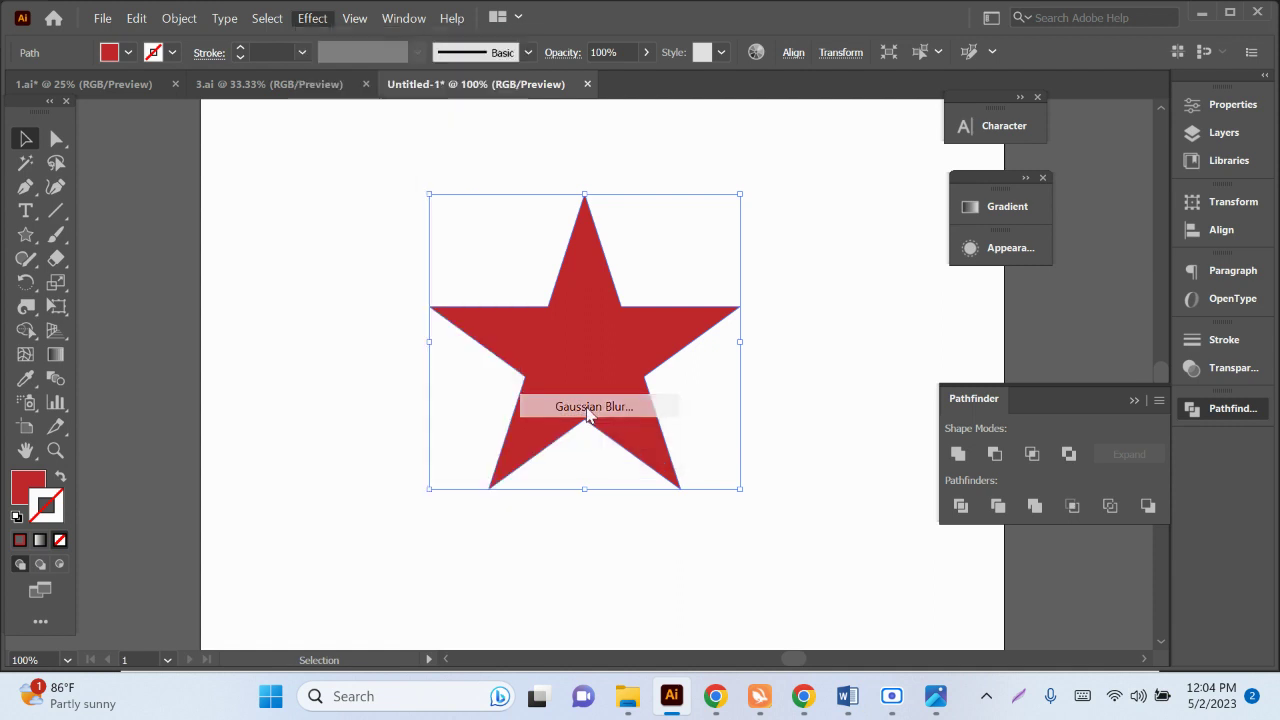
pyautogui.moveTo(816, 310)
pyautogui.mouseDown()
pyautogui.moveTo(848, 312)
pyautogui.moveTo(835, 312)
pyautogui.mouseUp()
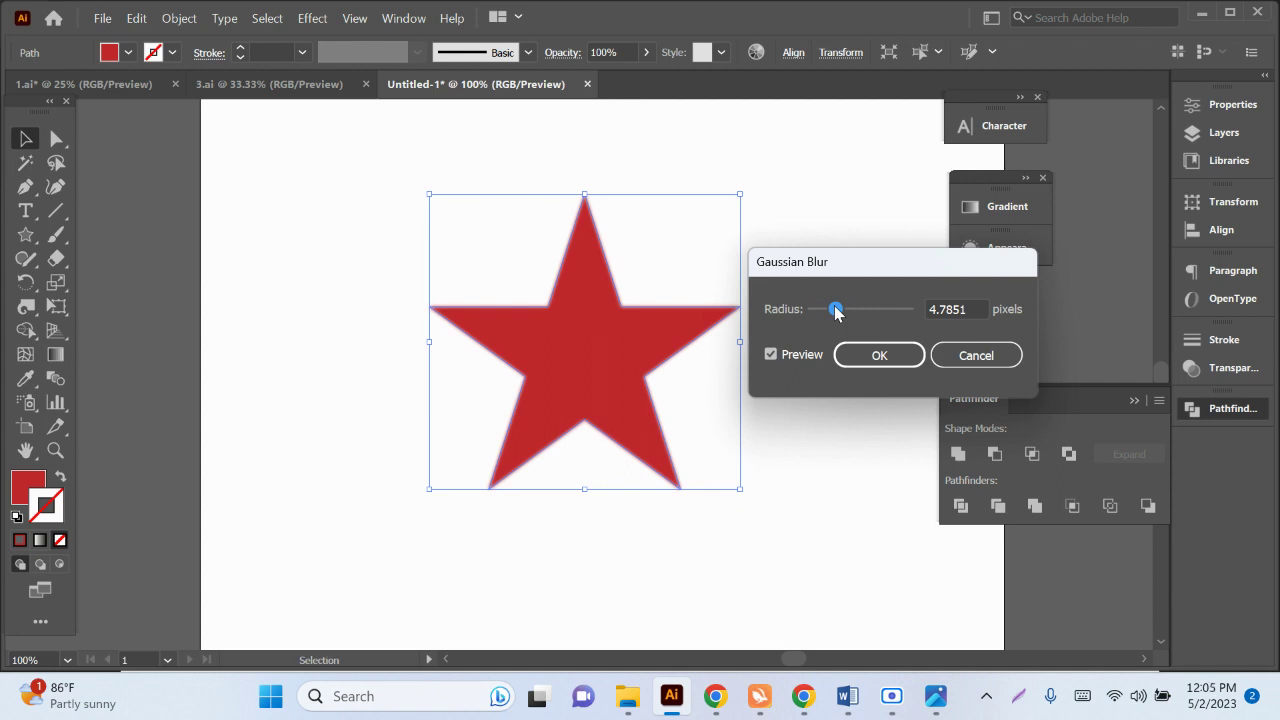
pyautogui.moveTo(836, 310)
pyautogui.mouseDown()
pyautogui.moveTo(914, 319)
pyautogui.moveTo(842, 322)
pyautogui.mouseUp()
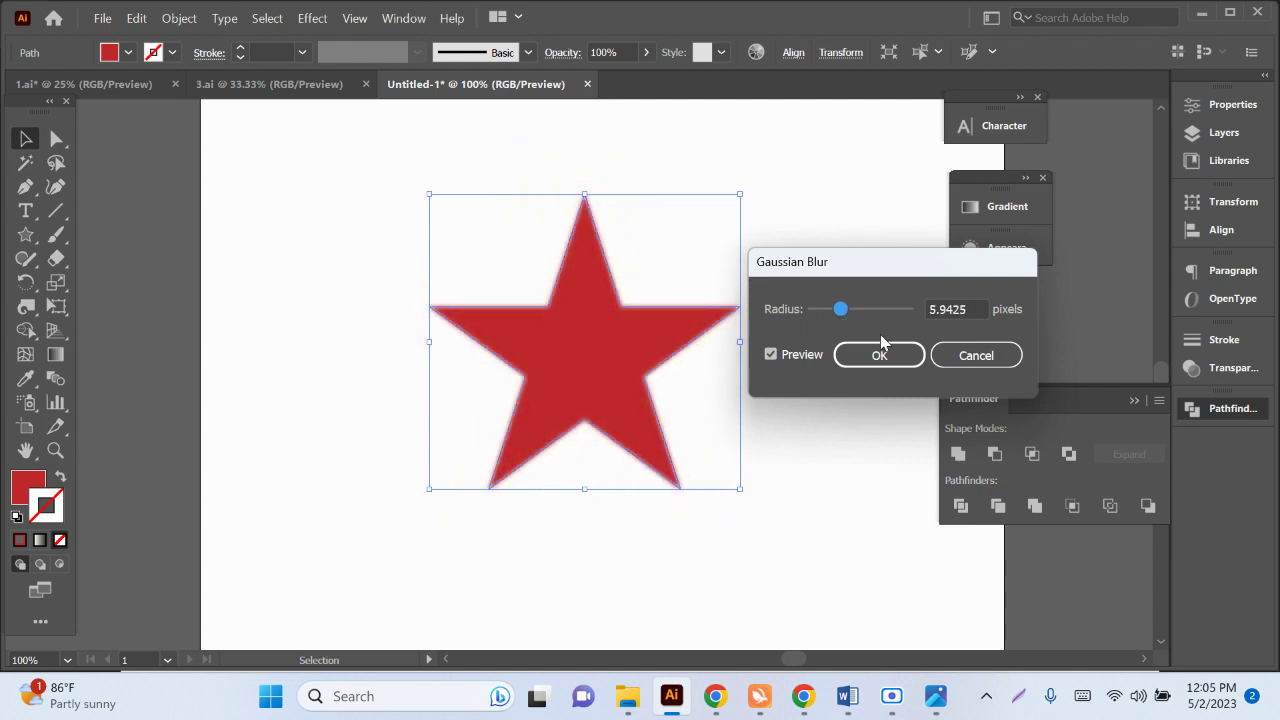
pyautogui.click(881, 366)
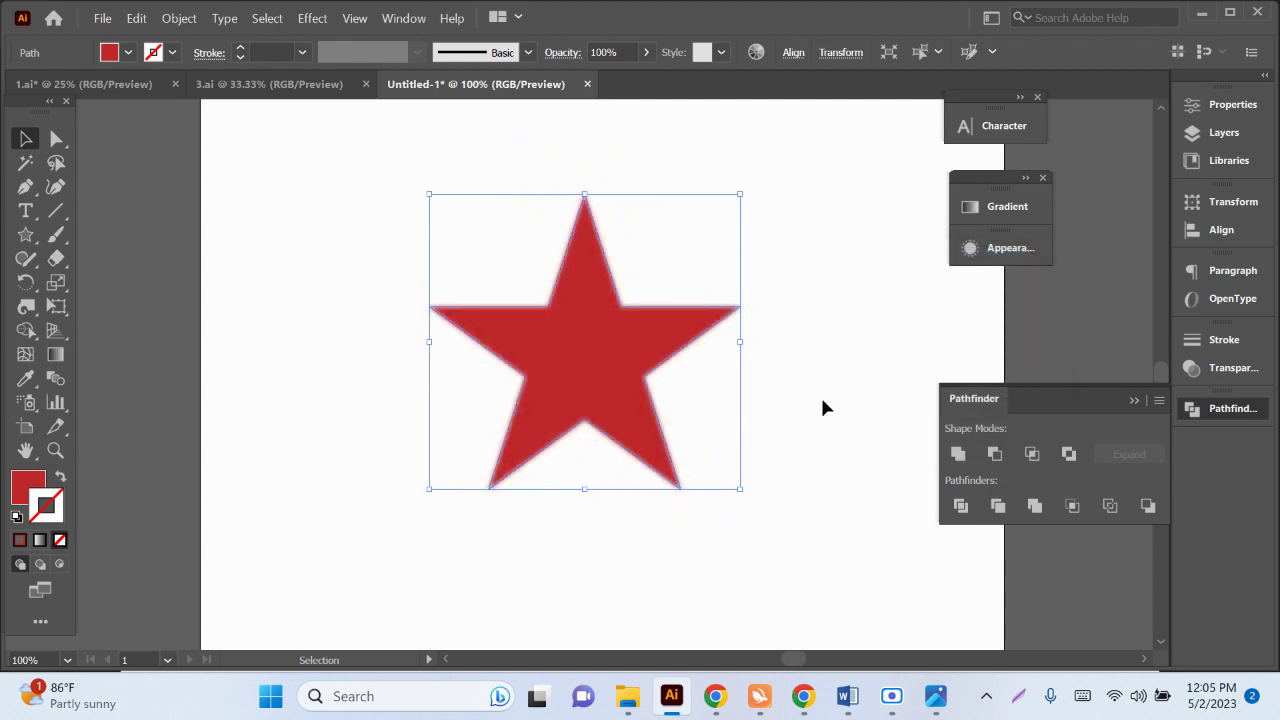
pyautogui.click(700, 380)
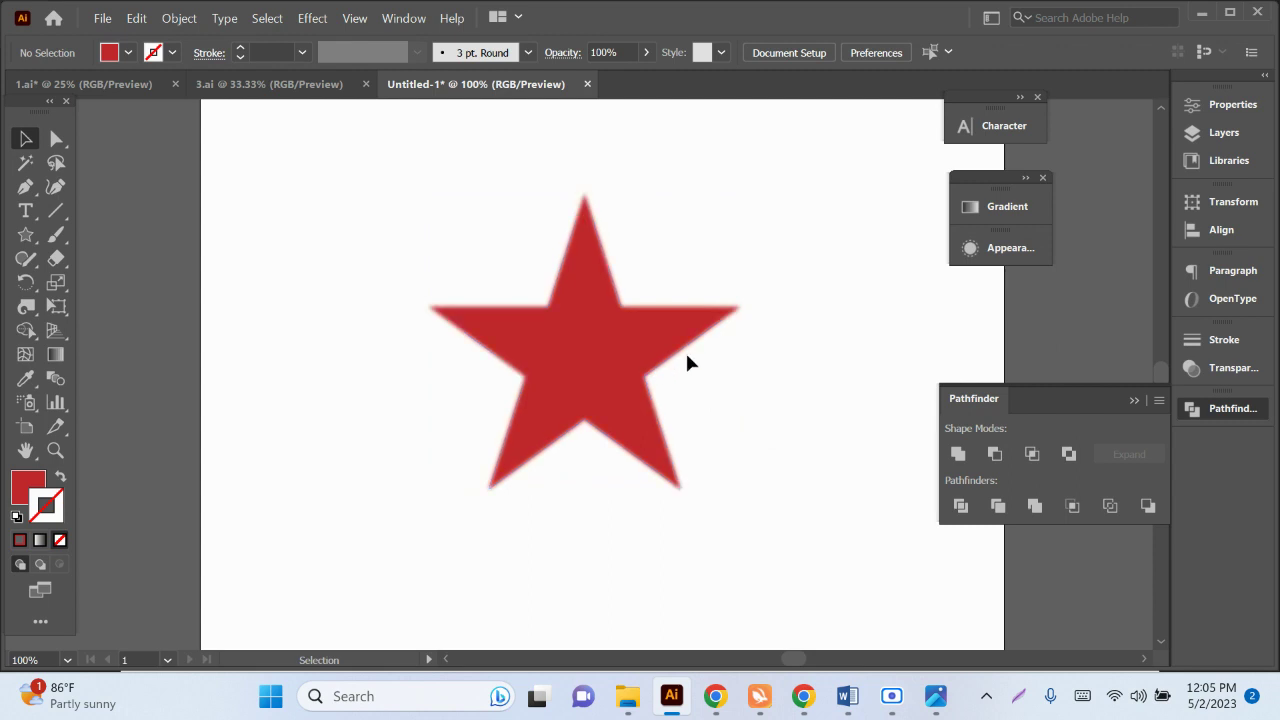
# Step: Select the blurred star and delete it, leaving the artboard empty
pyautogui.scroll(9, 668, 370)
pyautogui.scroll(-5, 670, 378)
pyautogui.scroll(-3, 672, 380)
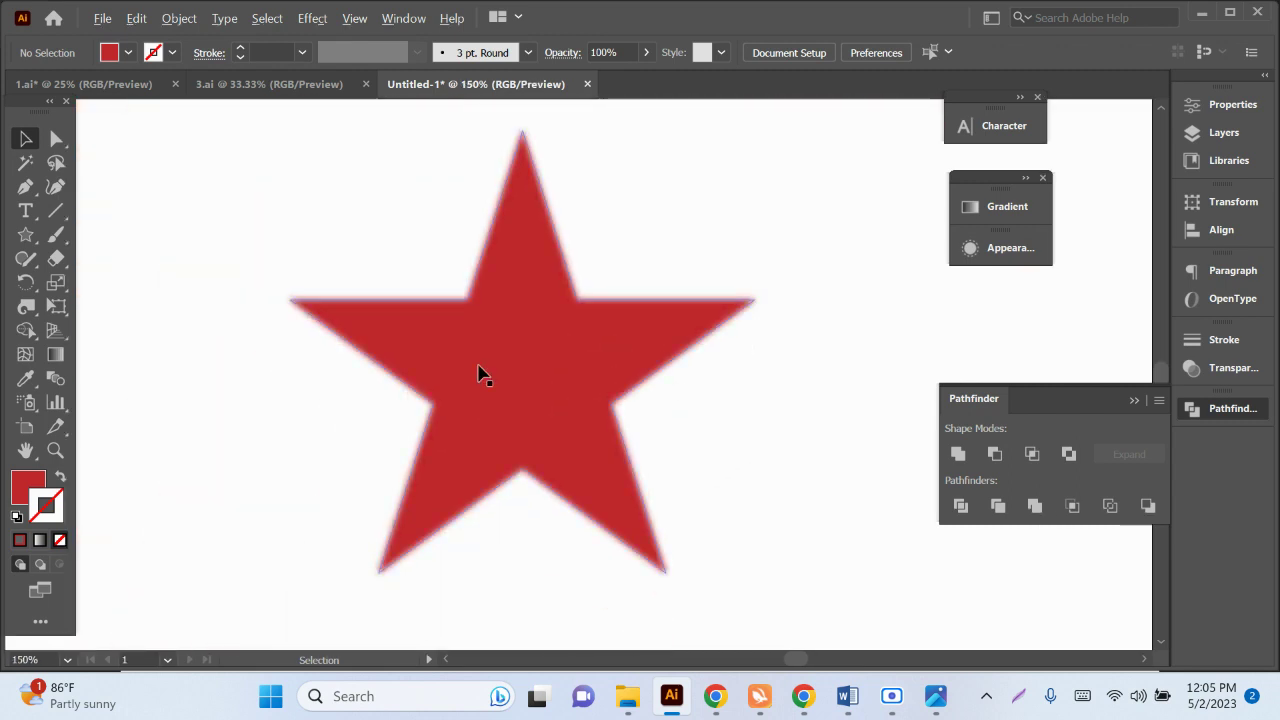
pyautogui.click(481, 372)
pyautogui.press('Delete')
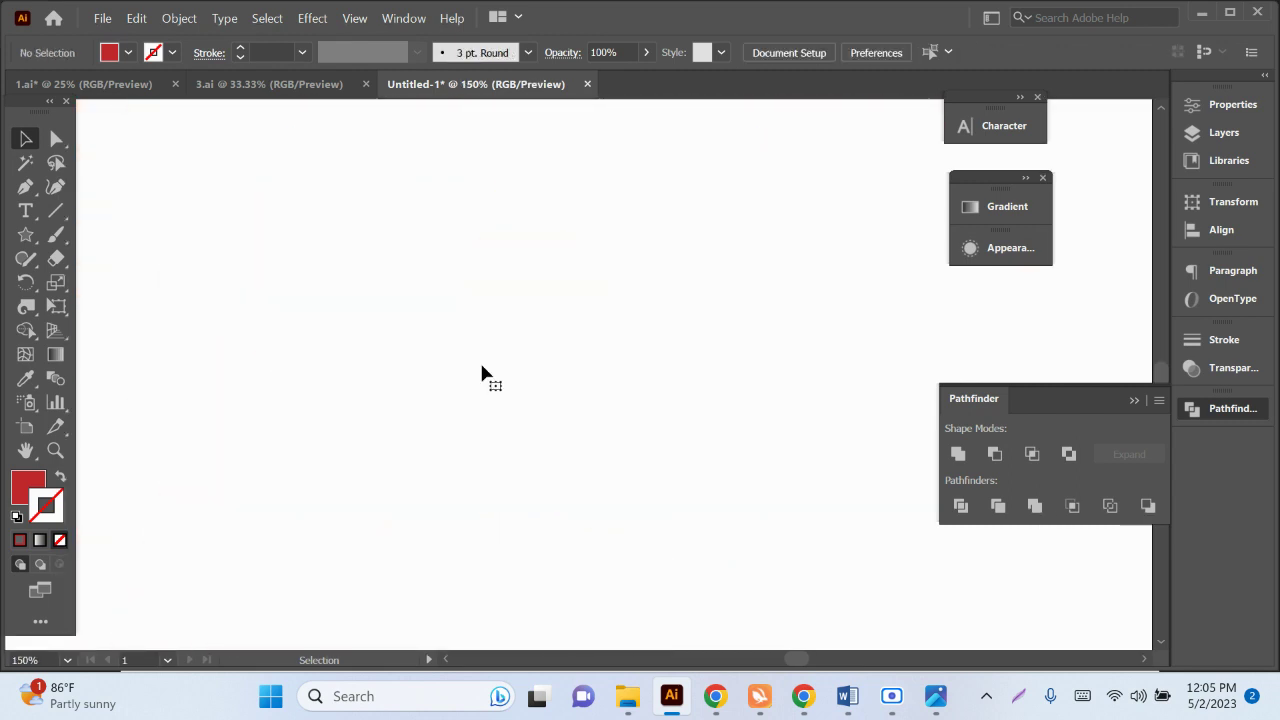
# Step: Draw another red star and move it fully into view
pyautogui.click(26, 234)
pyautogui.moveTo(566, 287); pyautogui.dragTo(702, 474)
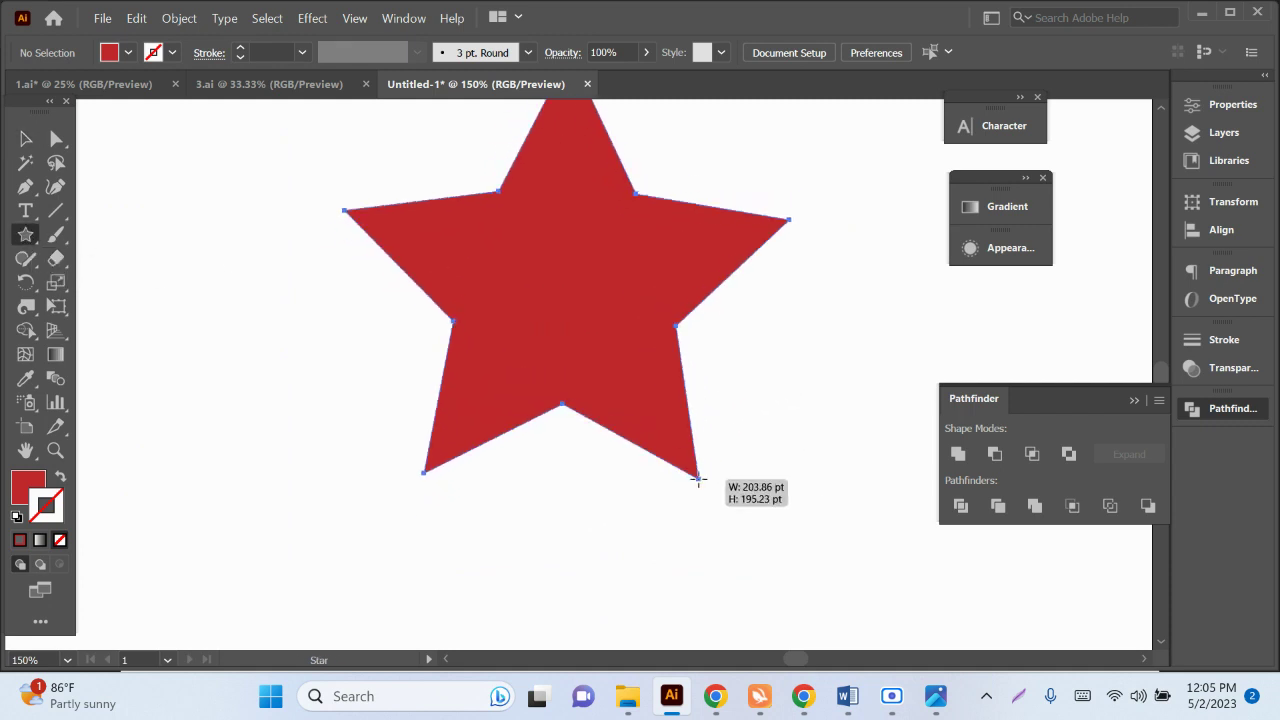
pyautogui.click(26, 138)
pyautogui.moveTo(497, 228); pyautogui.dragTo(497, 312)
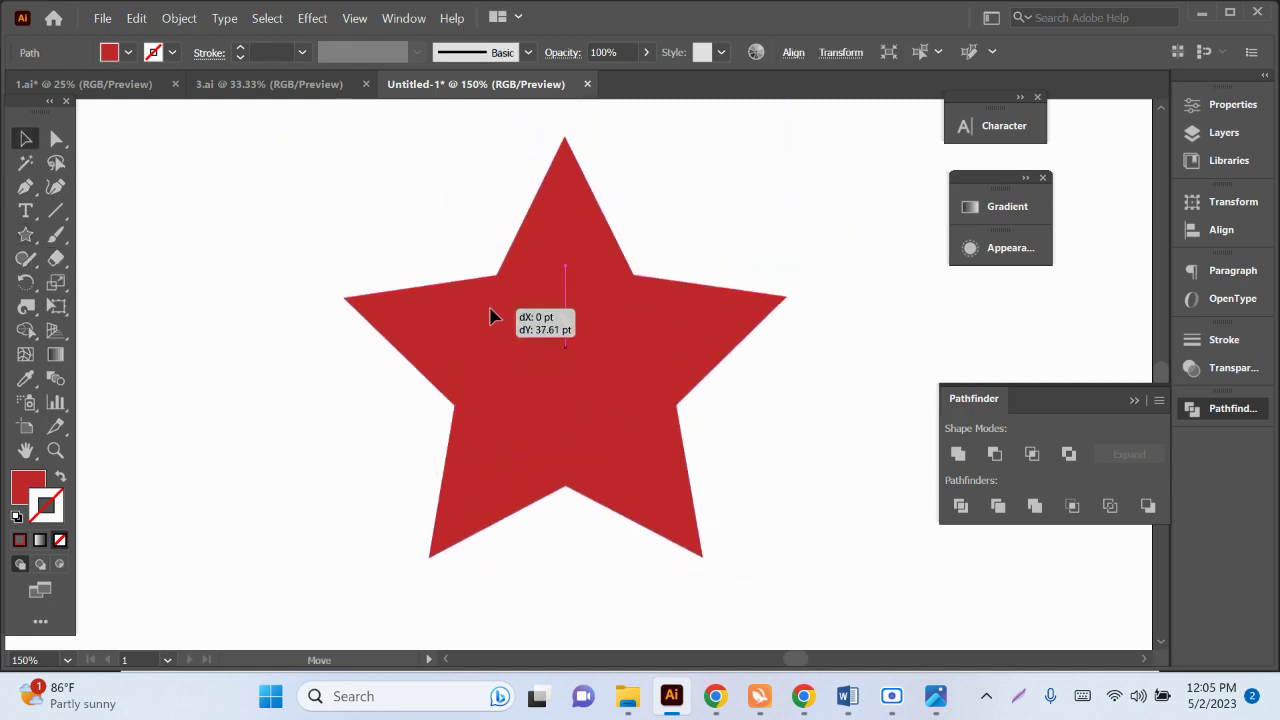
# Step: Try a spin Radial Blur of amount 56 on the star, then undo it
pyautogui.click(320, 24)
pyautogui.moveTo(330, 404)
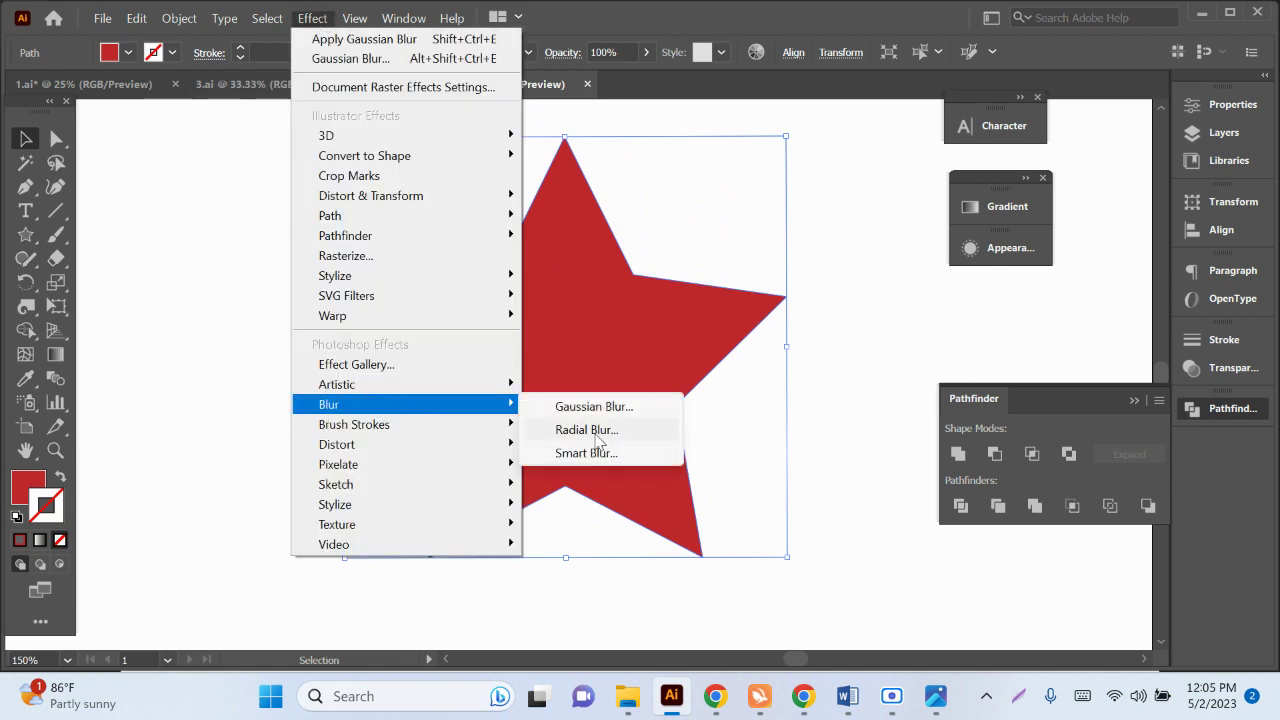
pyautogui.click(598, 441)
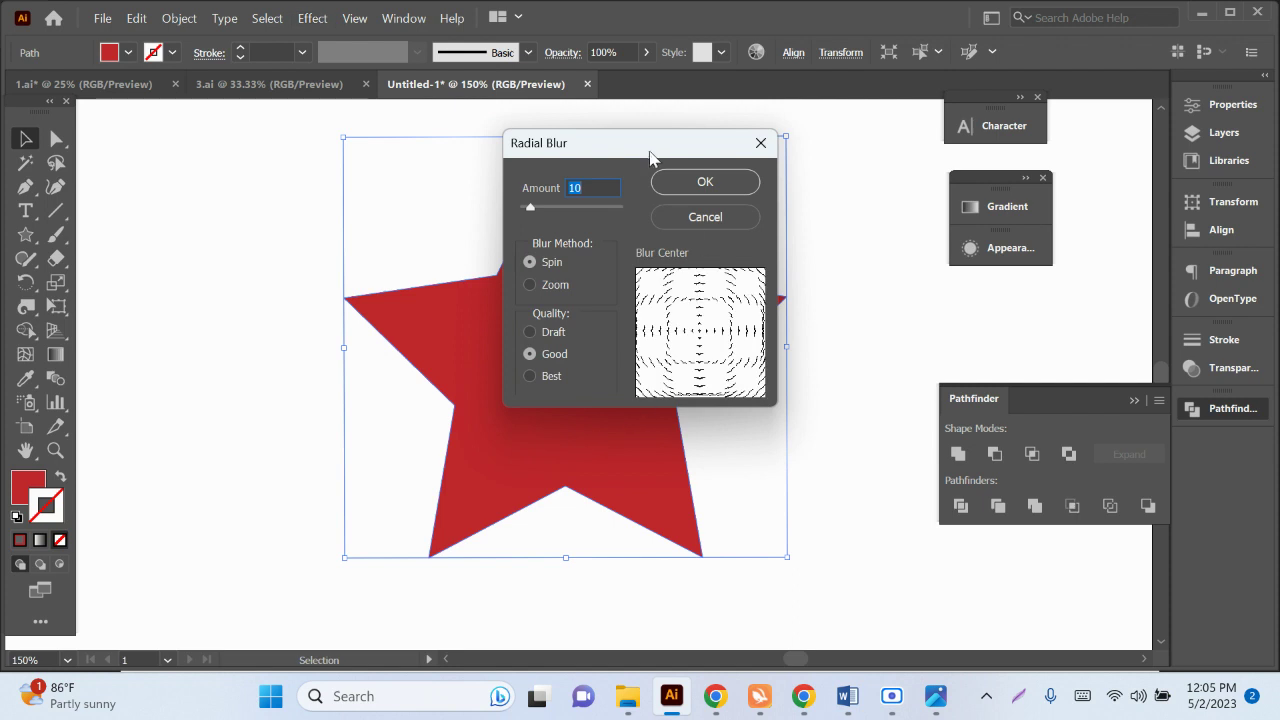
pyautogui.moveTo(650, 150); pyautogui.dragTo(845, 150)
pyautogui.moveTo(725, 215); pyautogui.dragTo(773, 215)
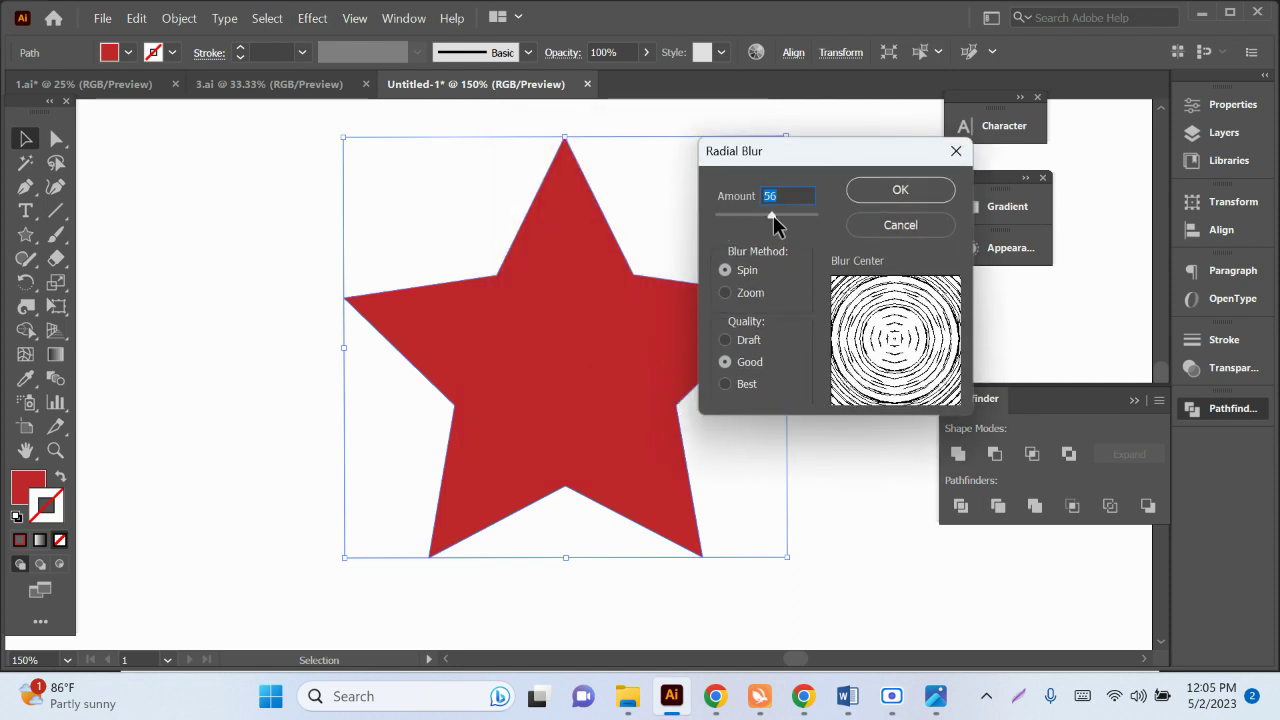
pyautogui.click(752, 292)
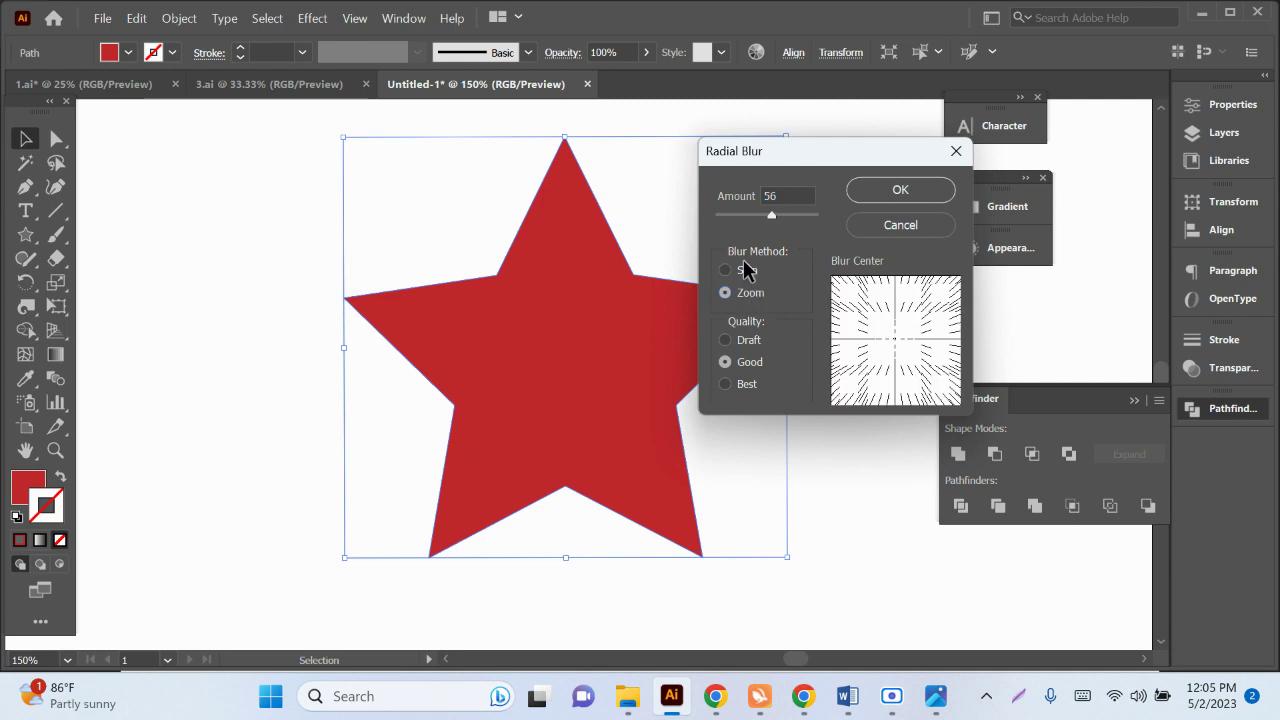
pyautogui.click(744, 265)
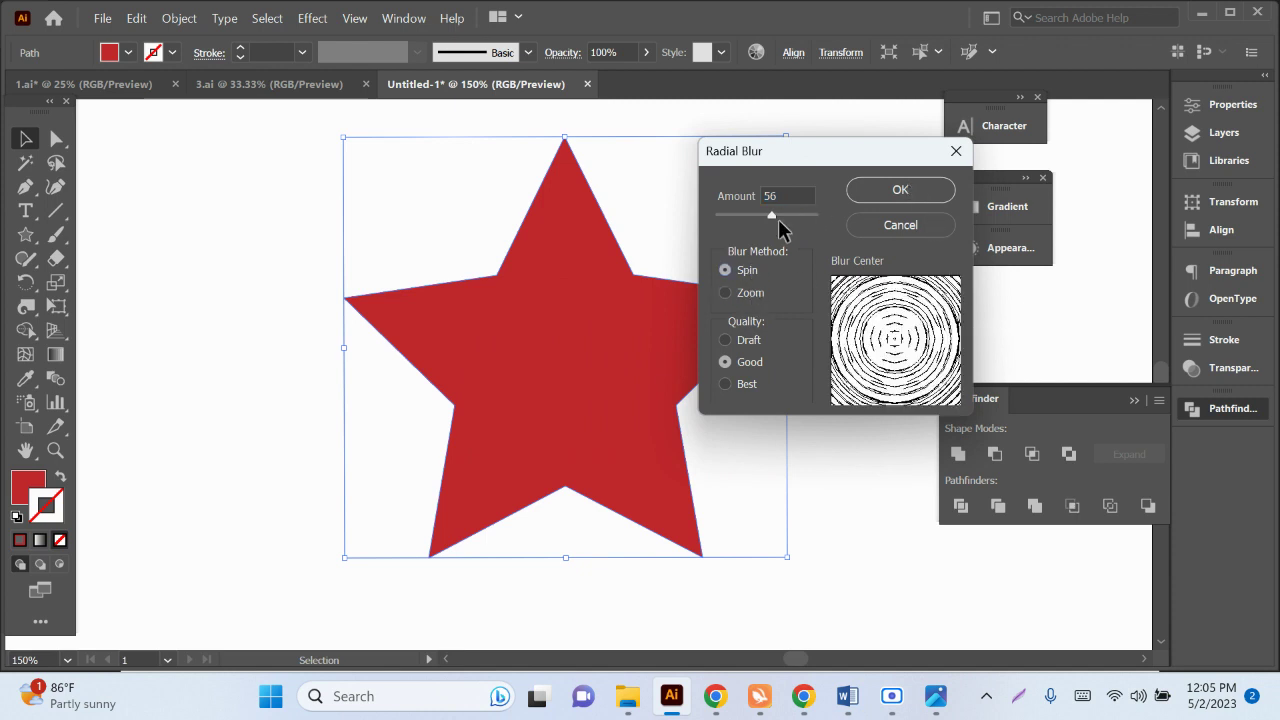
pyautogui.click(888, 189)
pyautogui.click(836, 228)
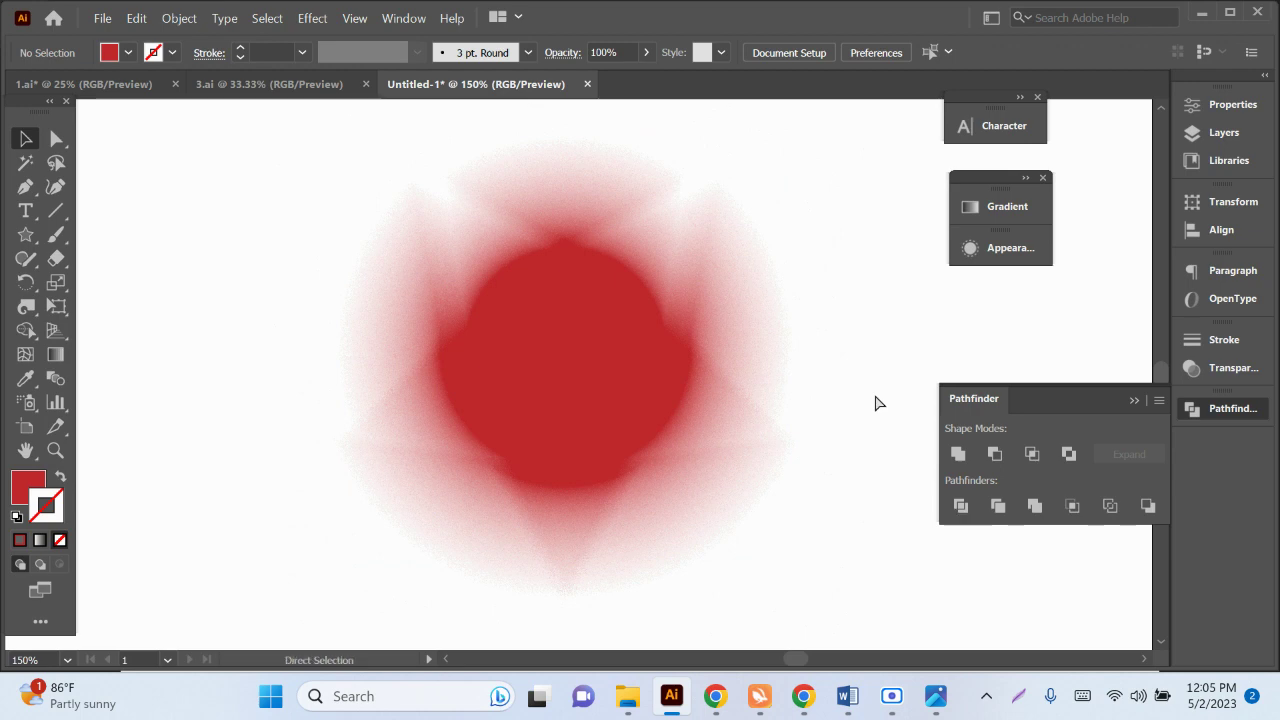
pyautogui.hotkey('ctrl', 'z')
# Step: Apply a subtle spin Radial Blur of amount 14 to the star
pyautogui.moveTo(869, 401); pyautogui.dragTo(724, 441)
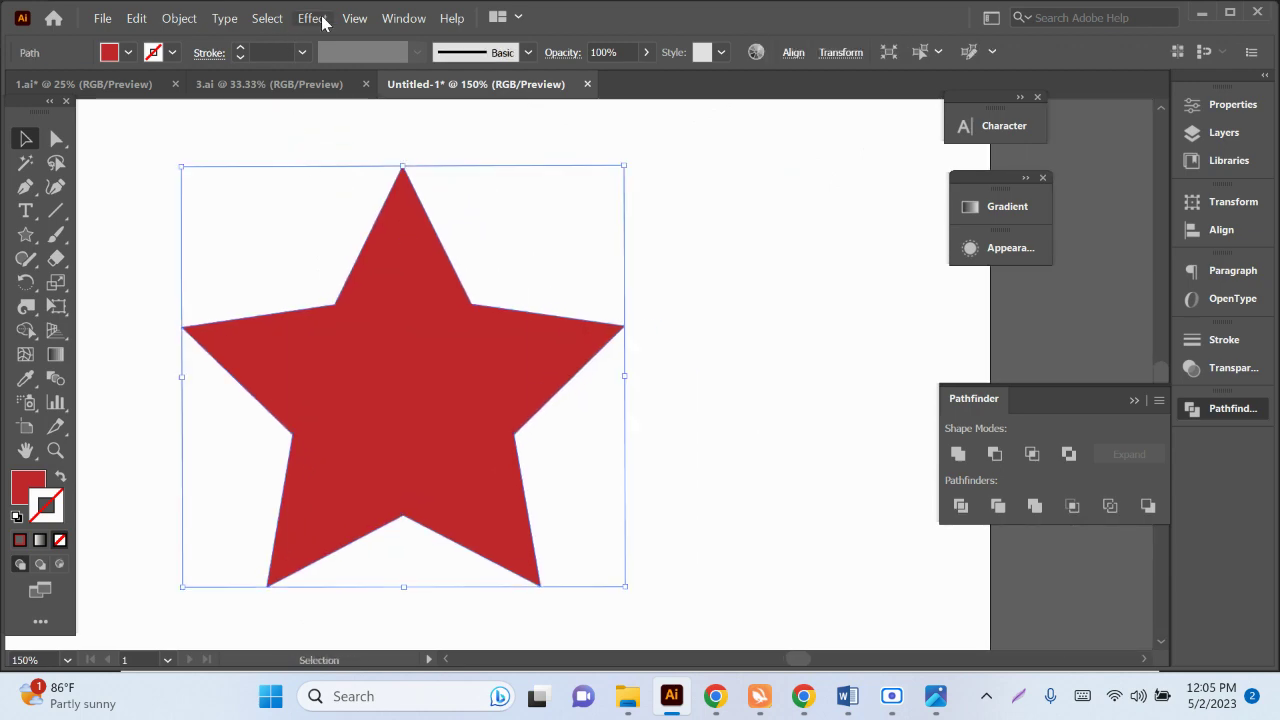
pyautogui.click(318, 18)
pyautogui.moveTo(329, 404)
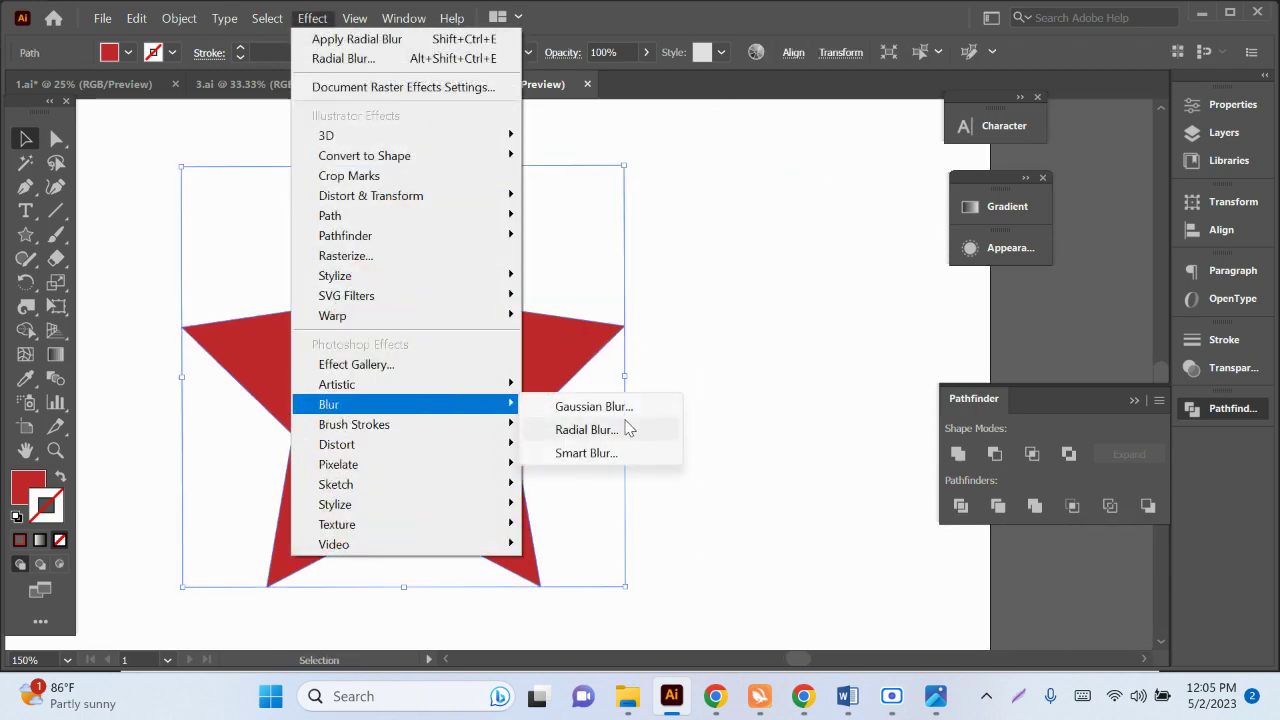
pyautogui.click(615, 429)
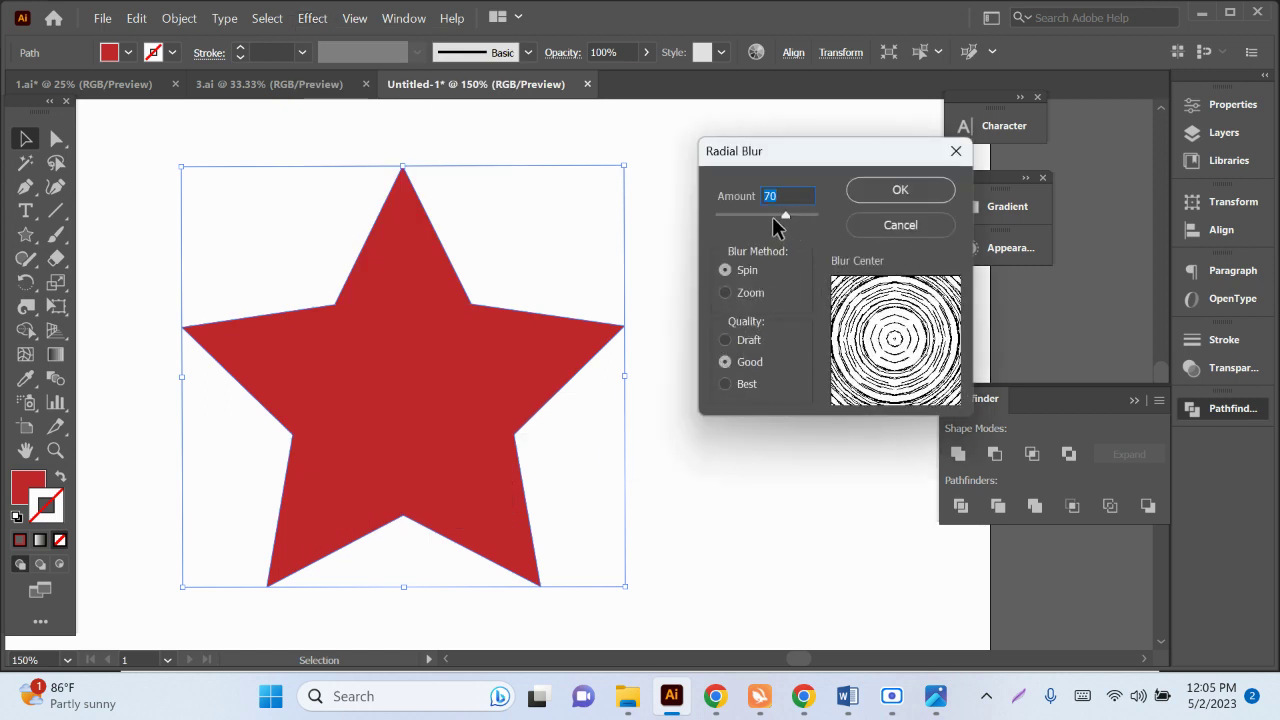
pyautogui.moveTo(777, 216)
pyautogui.mouseDown()
pyautogui.moveTo(728, 229)
pyautogui.moveTo(858, 239)
pyautogui.moveTo(714, 247)
pyautogui.moveTo(729, 256)
pyautogui.mouseUp()
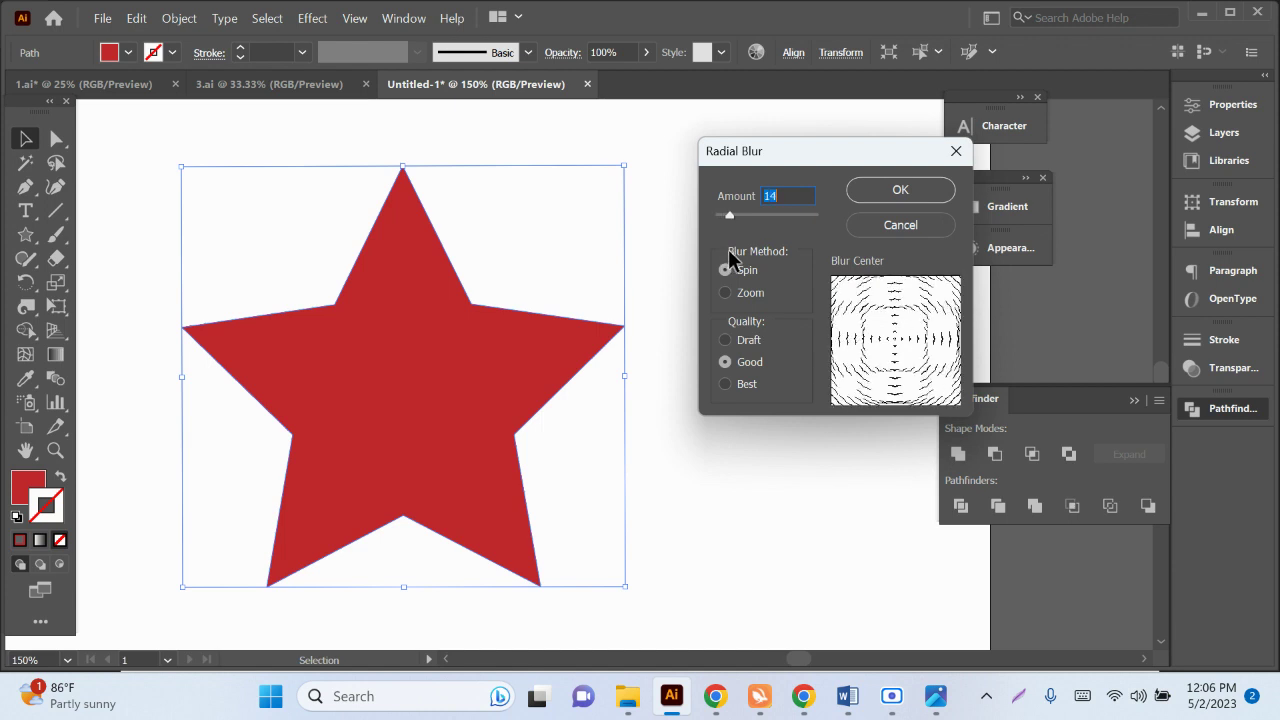
pyautogui.click(903, 190)
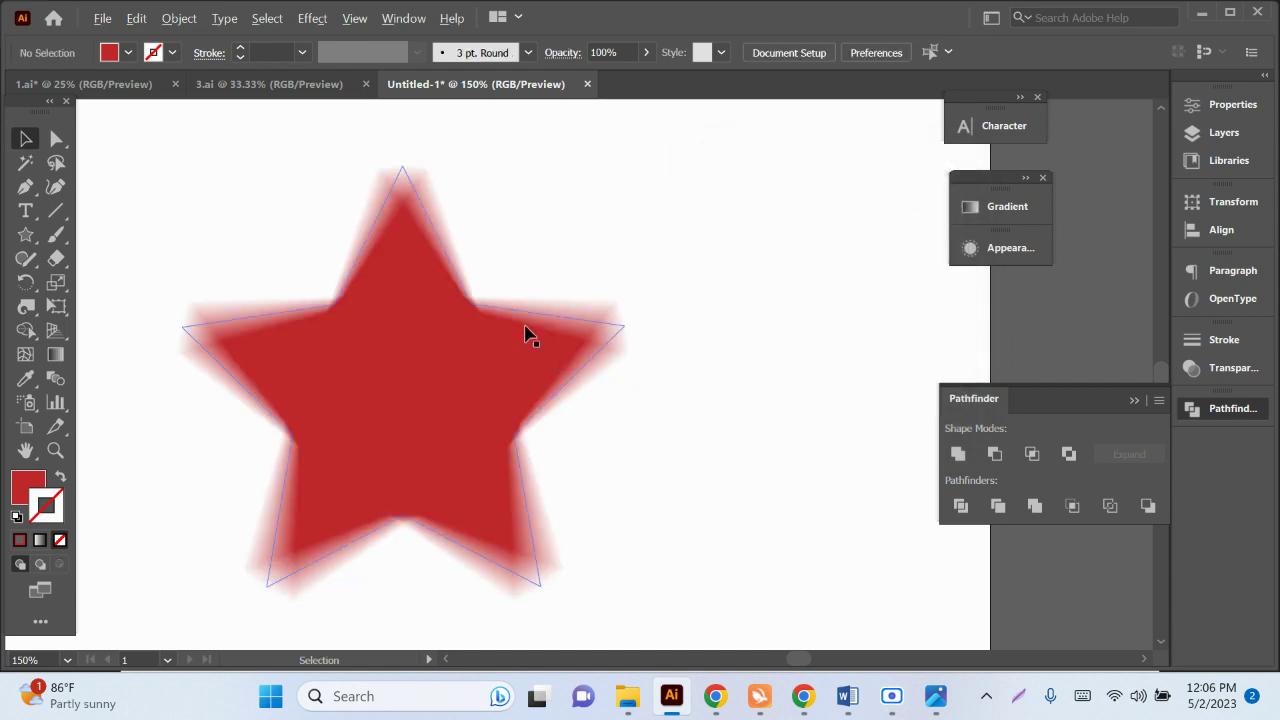
pyautogui.scroll(3, 526, 334)
pyautogui.scroll(2, 808, 391)
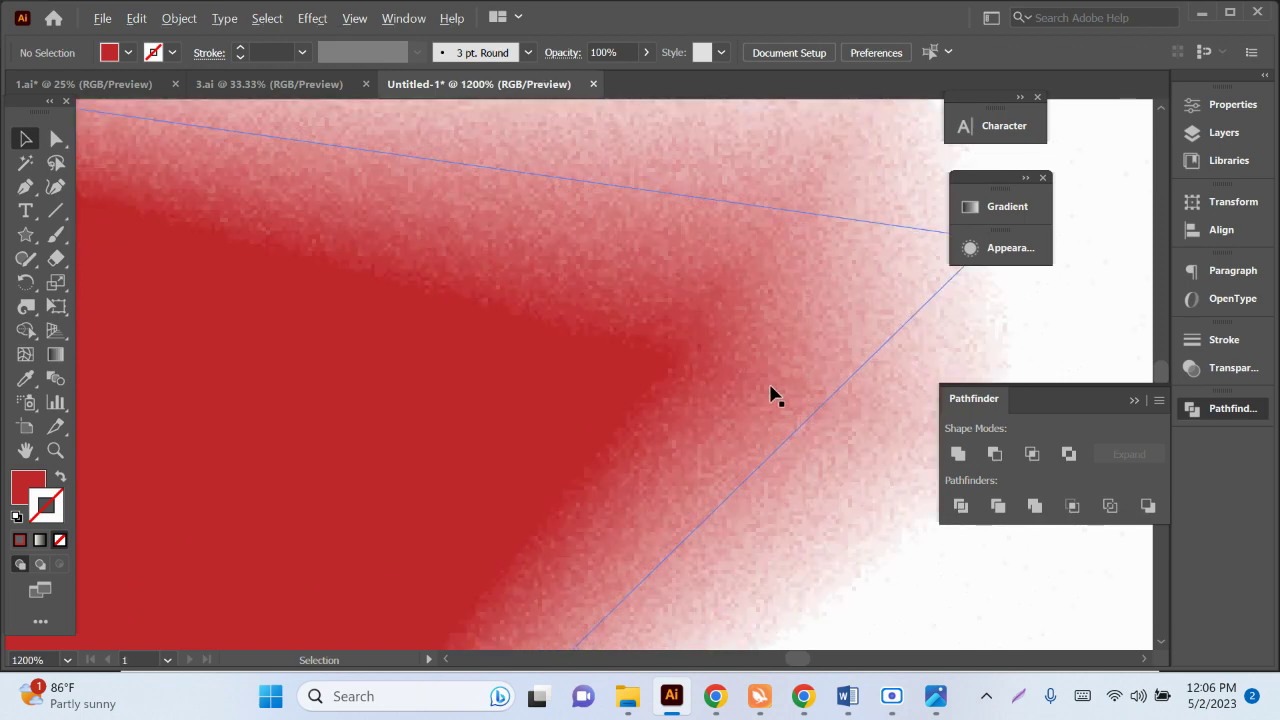
pyautogui.scroll(-2, 771, 394)
pyautogui.scroll(-3, 760, 200)
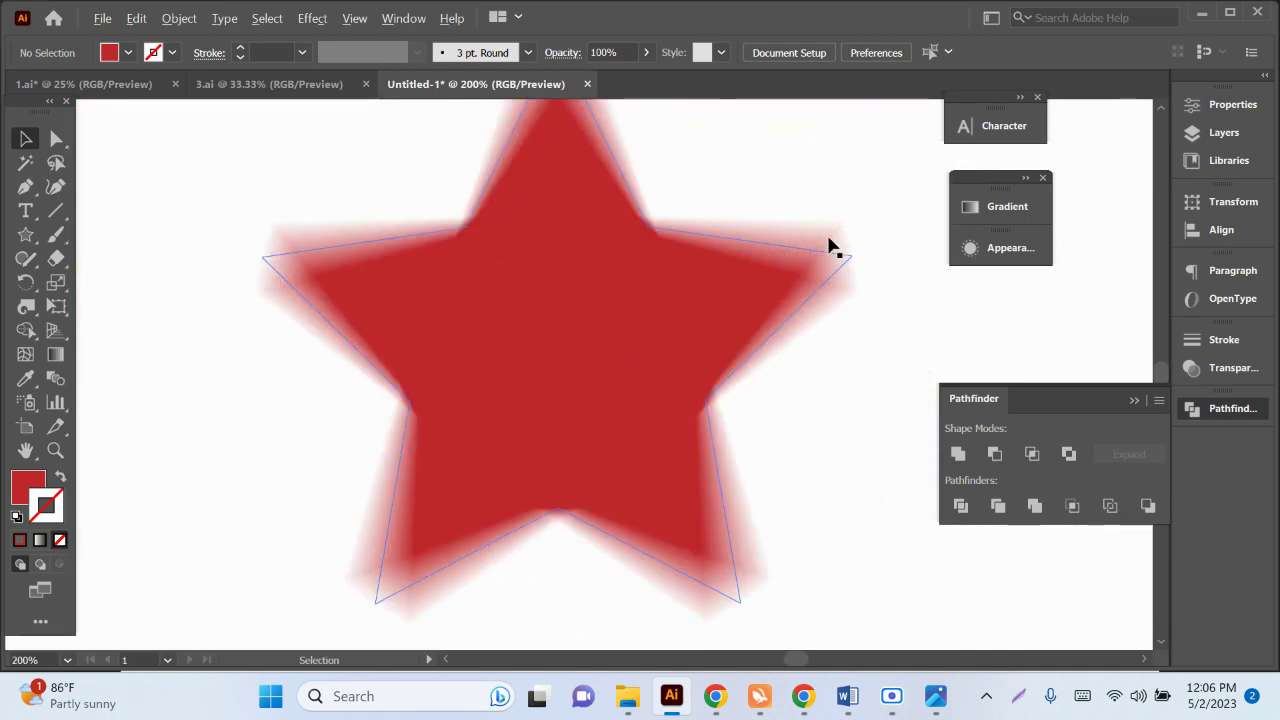
pyautogui.scroll(-1, 677, 402)
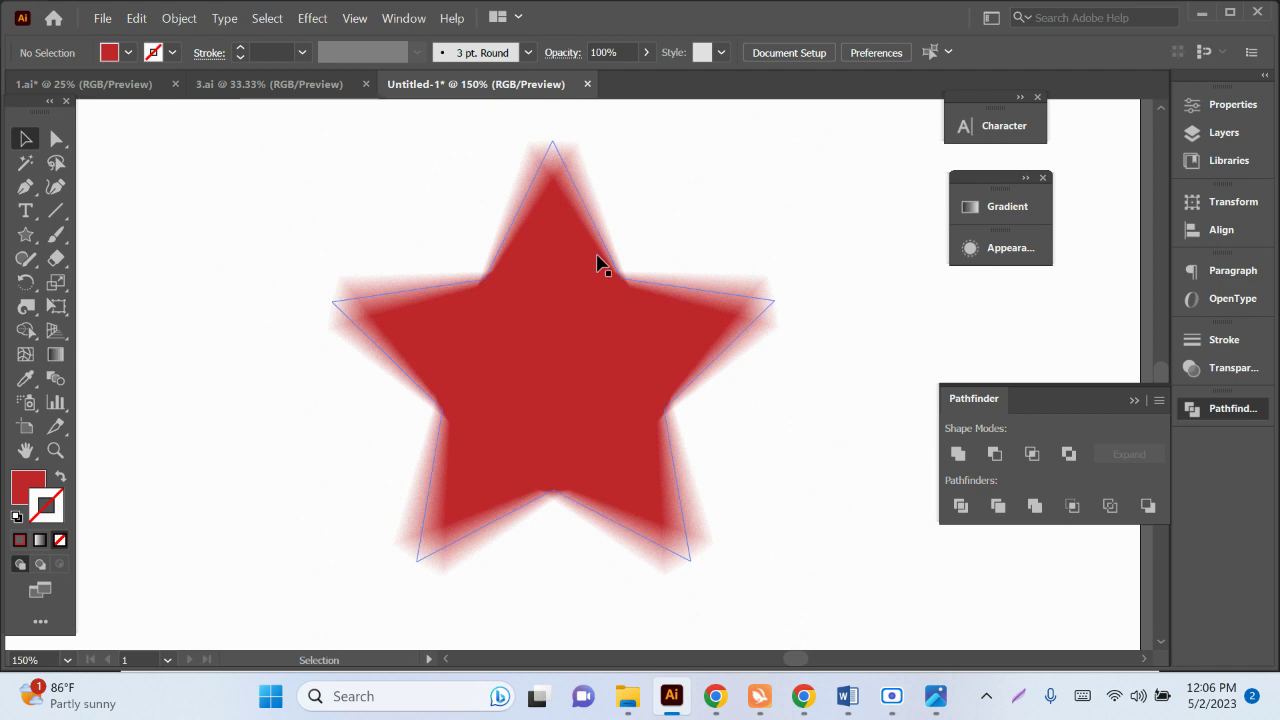
# Step: Raise the star's Radial Blur amount from 14 to 36 via the Appearance panel
pyautogui.click(520, 297)
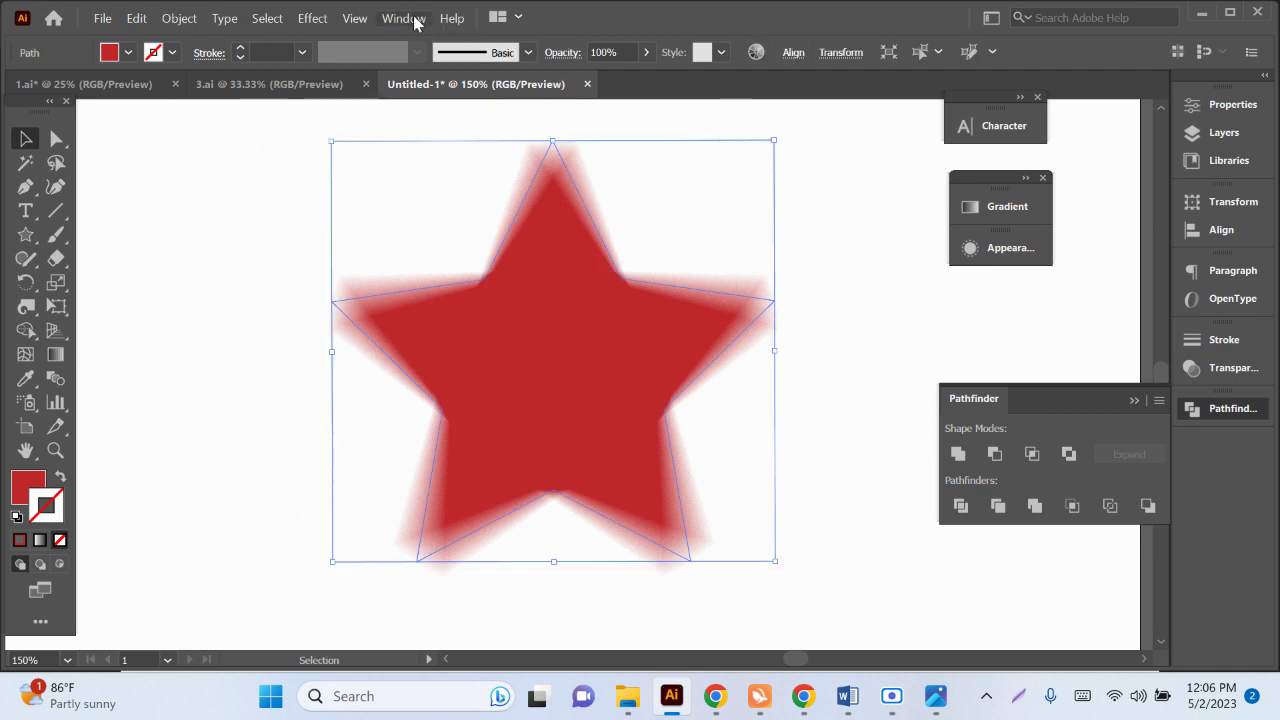
pyautogui.click(1021, 258)
pyautogui.scroll(-2, 830, 355)
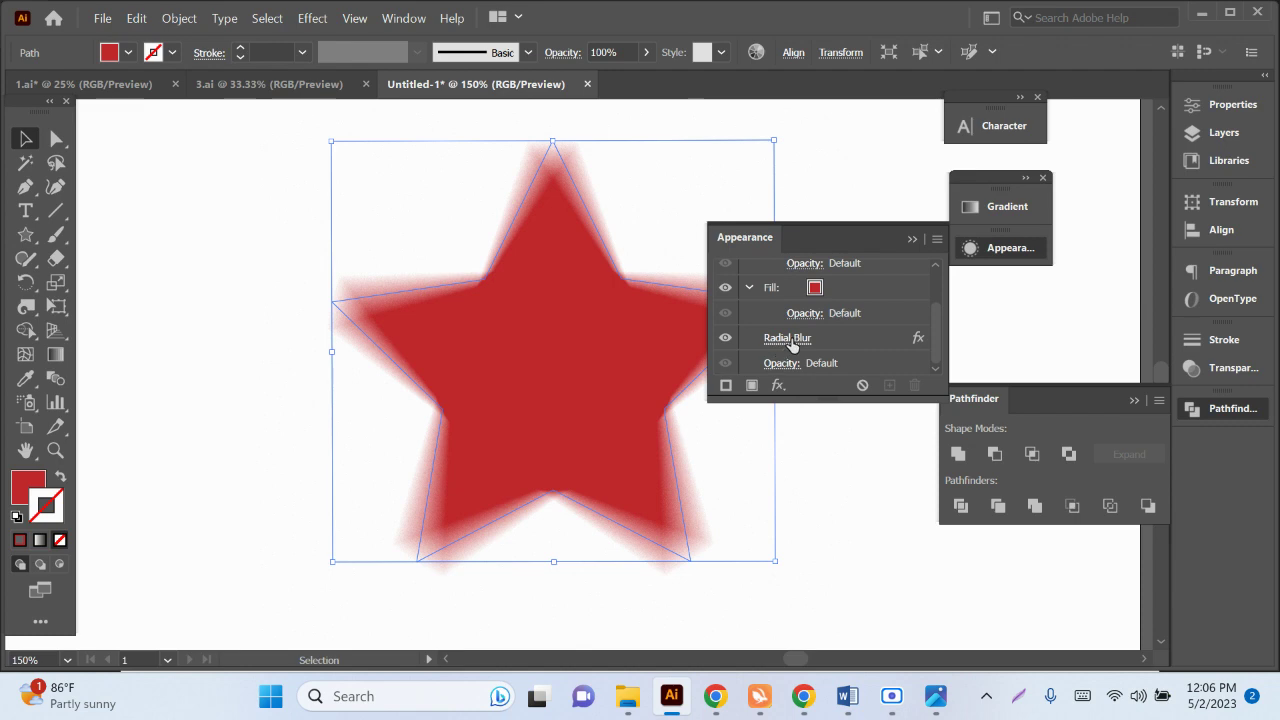
pyautogui.click(790, 338)
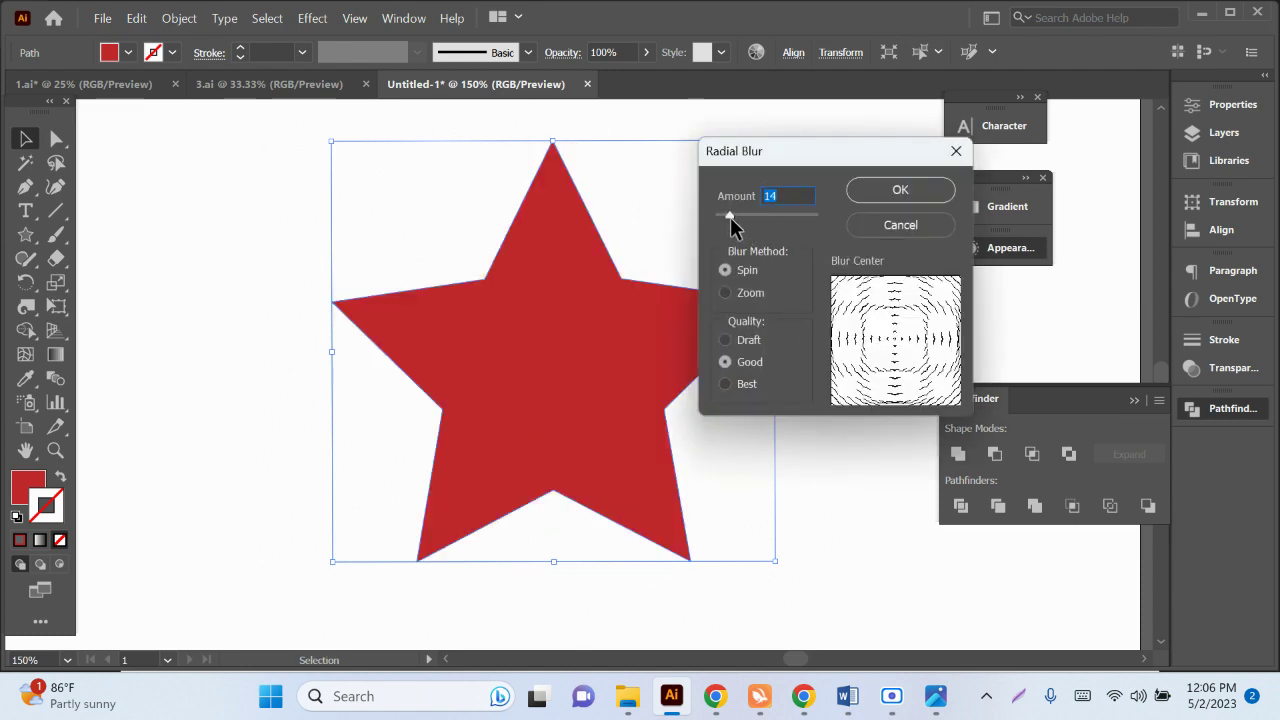
pyautogui.moveTo(730, 215); pyautogui.dragTo(752, 215)
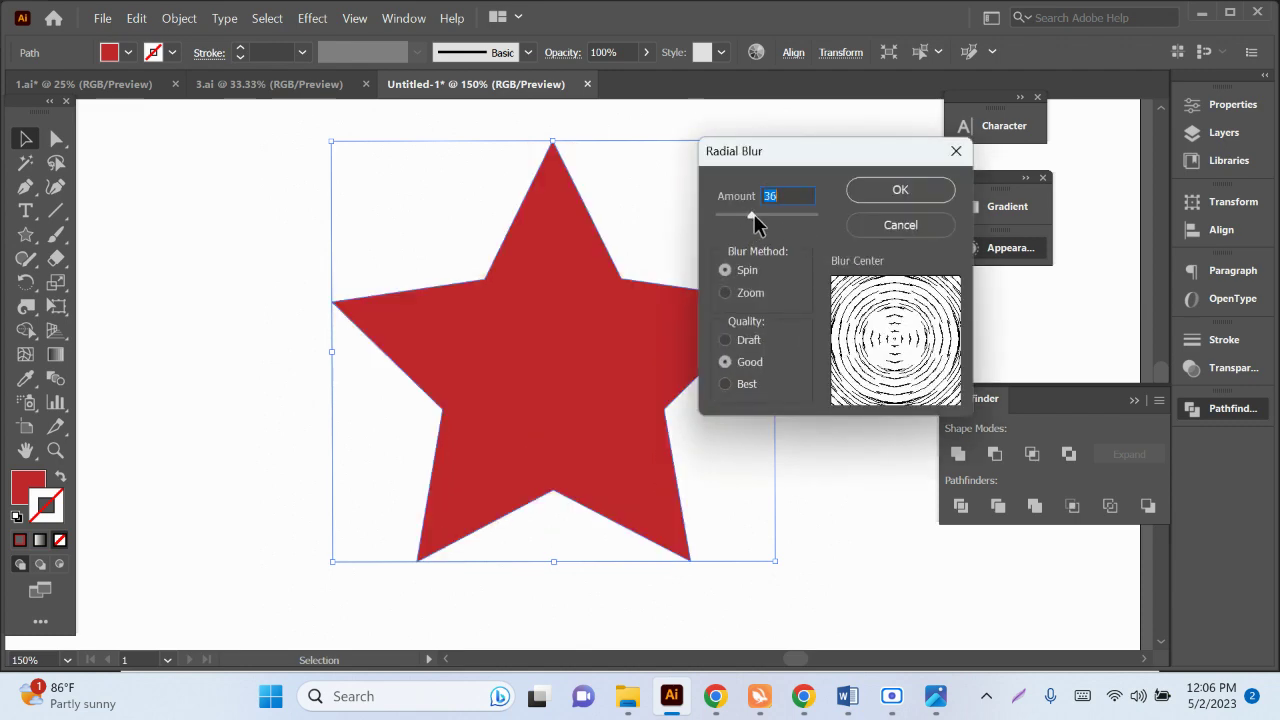
pyautogui.click(885, 195)
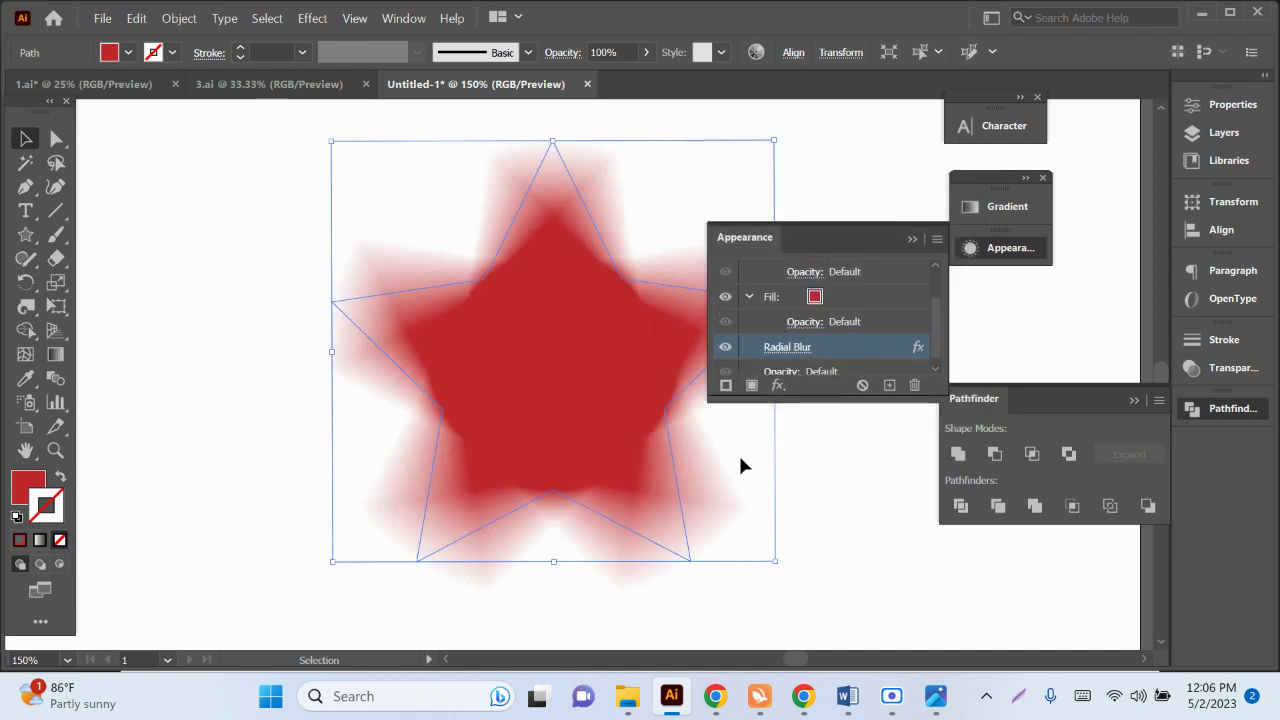
# Step: Switch the radial blur to Zoom method at Good quality, then move the star up-left
pyautogui.click(799, 350)
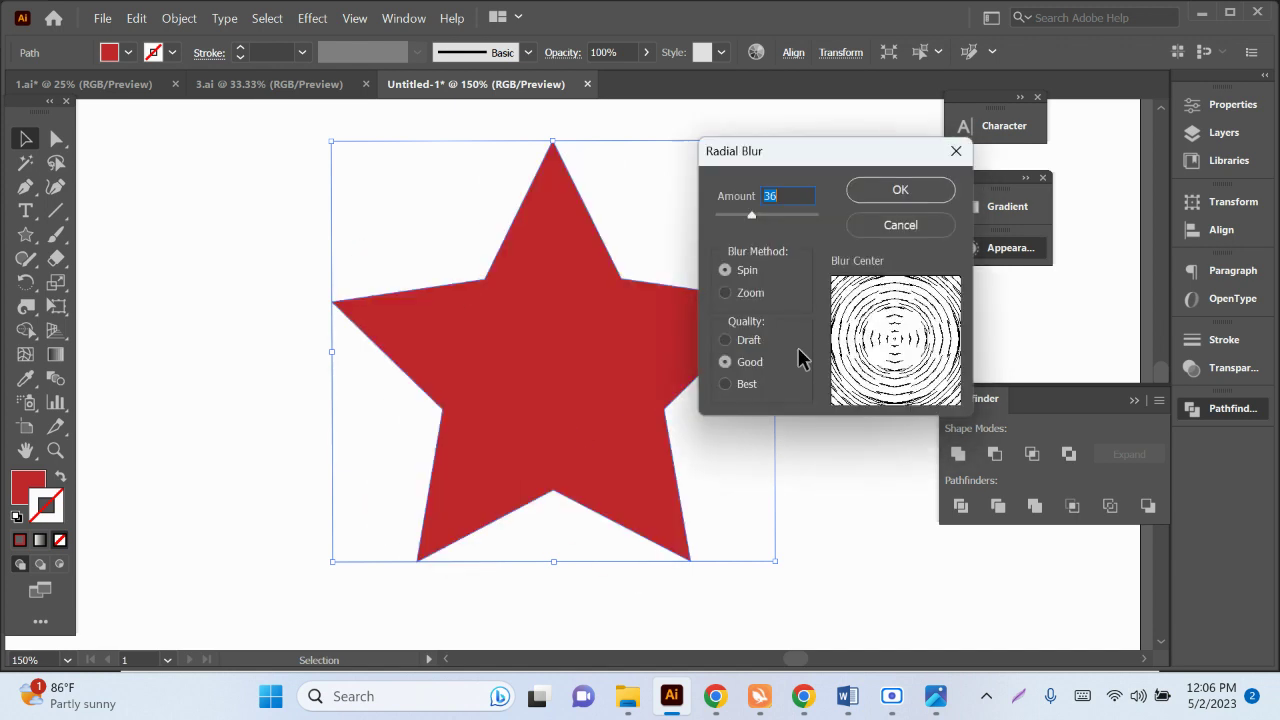
pyautogui.click(757, 296)
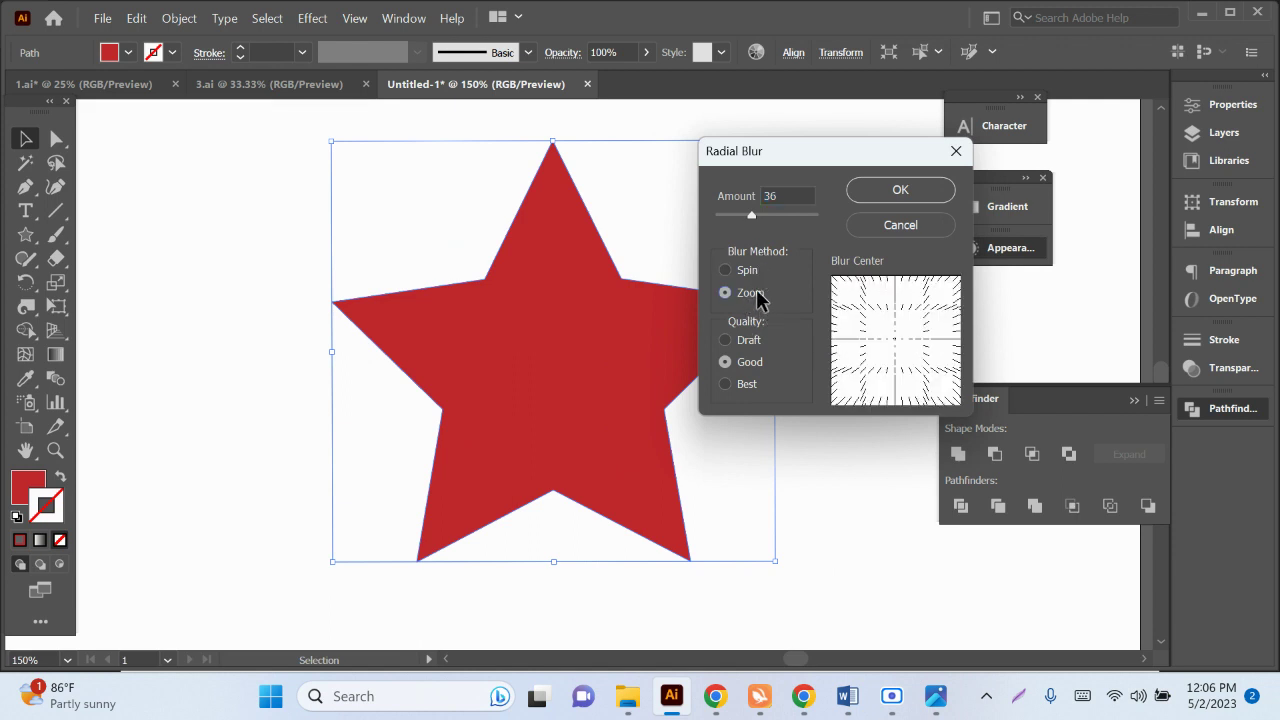
pyautogui.click(900, 189)
pyautogui.moveTo(852, 243); pyautogui.dragTo(920, 235)
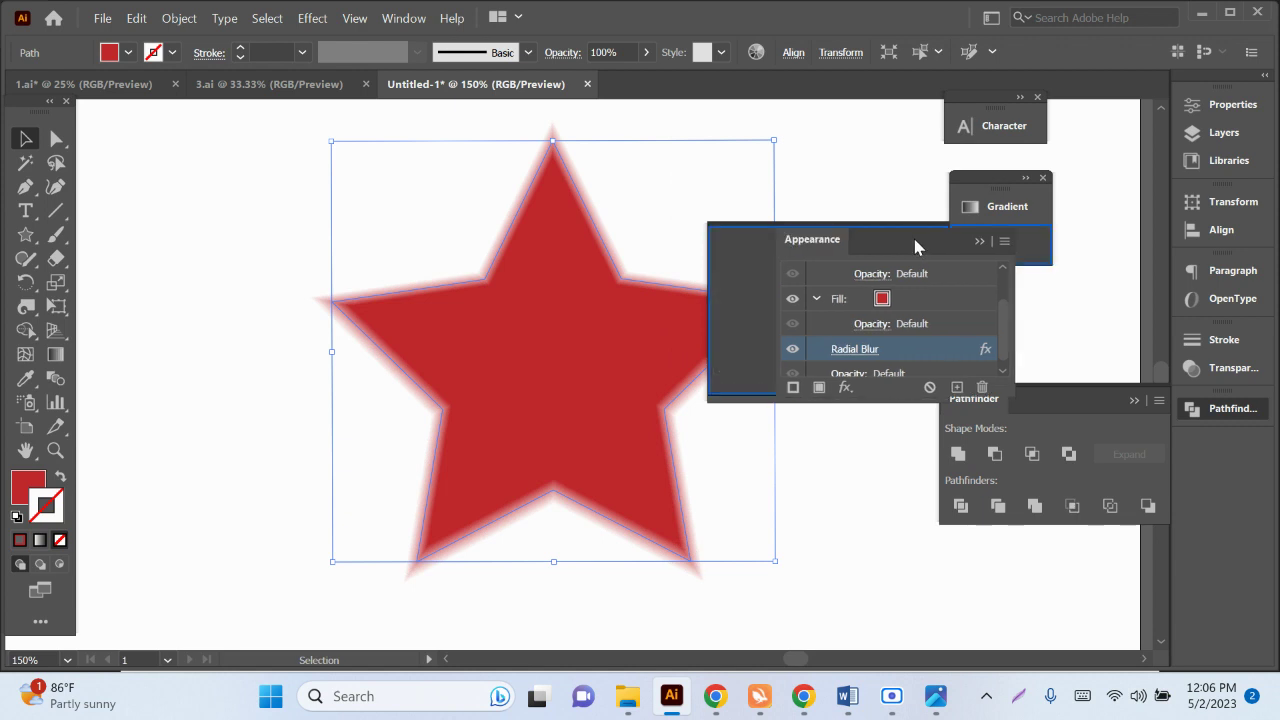
pyautogui.click(847, 350)
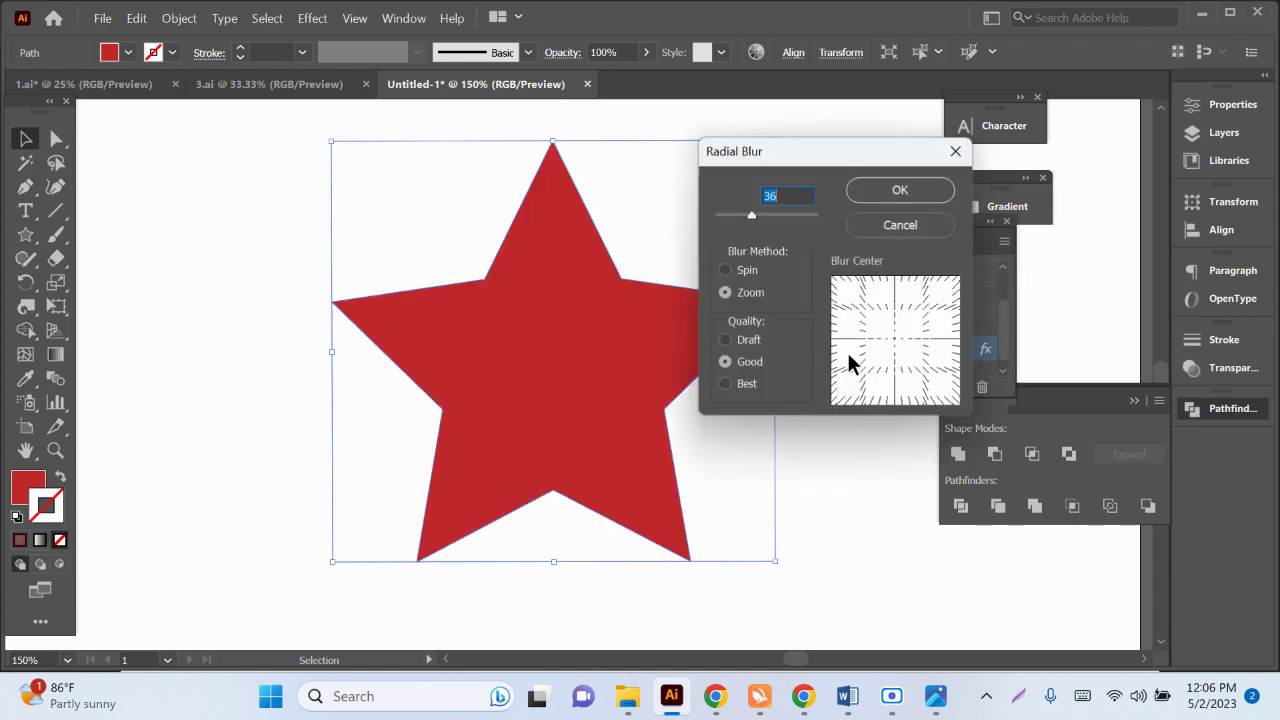
pyautogui.click(757, 343)
pyautogui.click(752, 363)
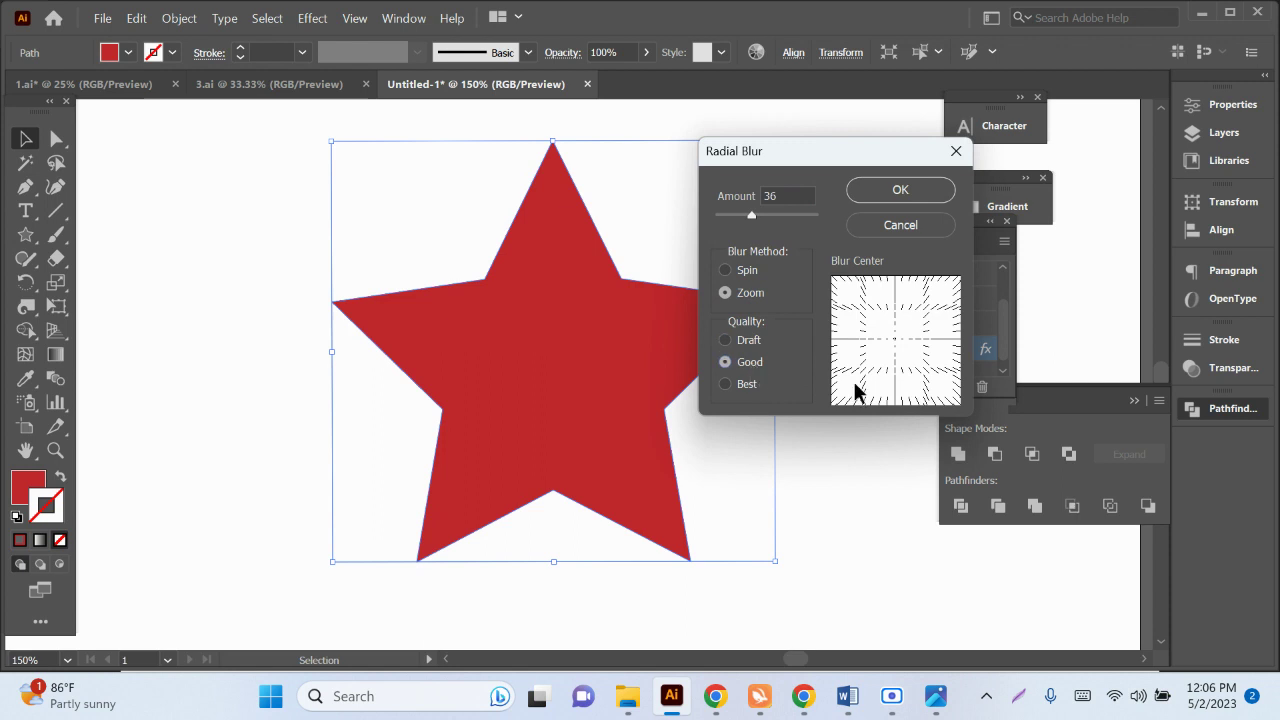
pyautogui.click(914, 197)
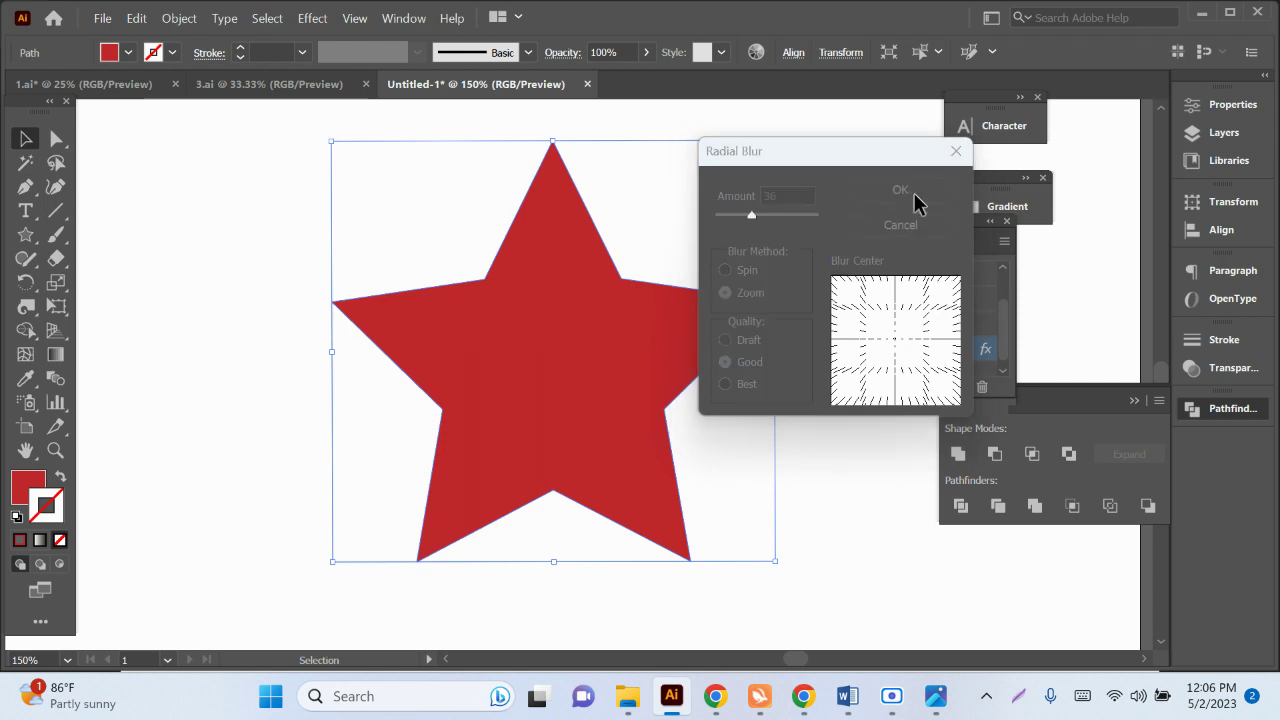
pyautogui.click(771, 448)
pyautogui.moveTo(674, 480); pyautogui.dragTo(574, 406)
pyautogui.click(727, 480)
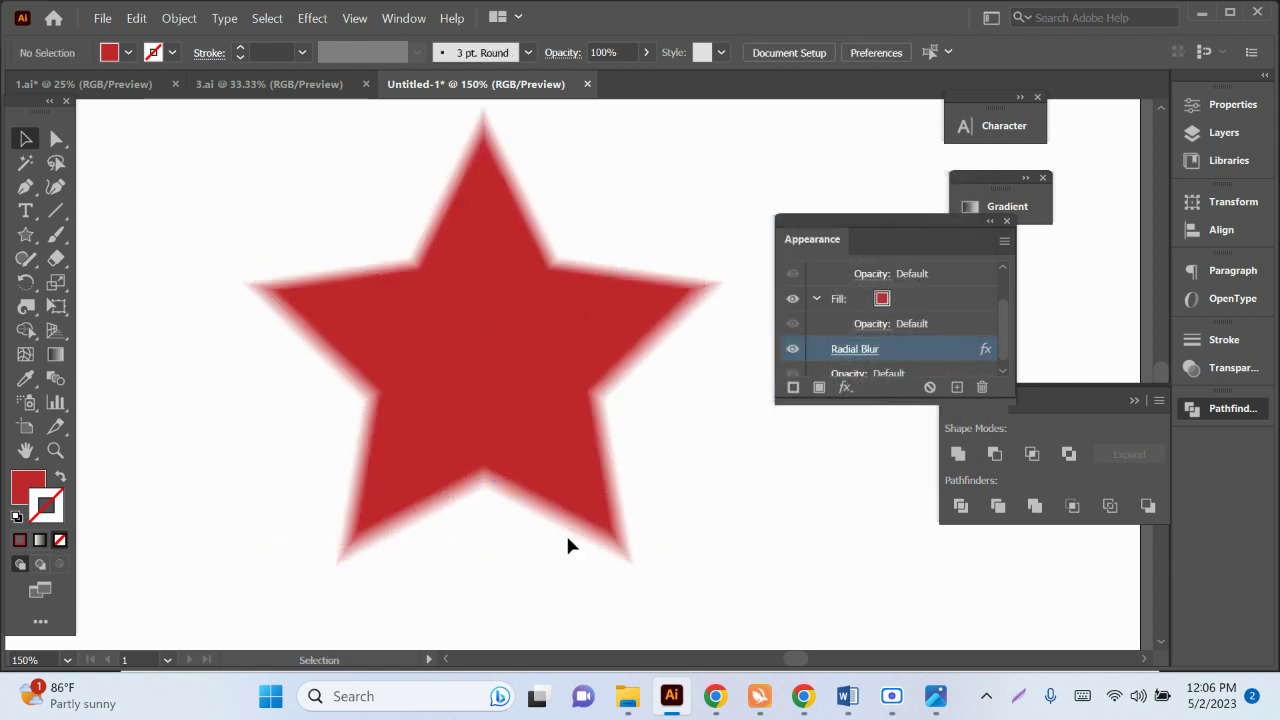
# Step: Drag the blurred red star off the artboard onto the top-left pasteboard
pyautogui.scroll(4, 552, 522)
pyautogui.scroll(4, 489, 526)
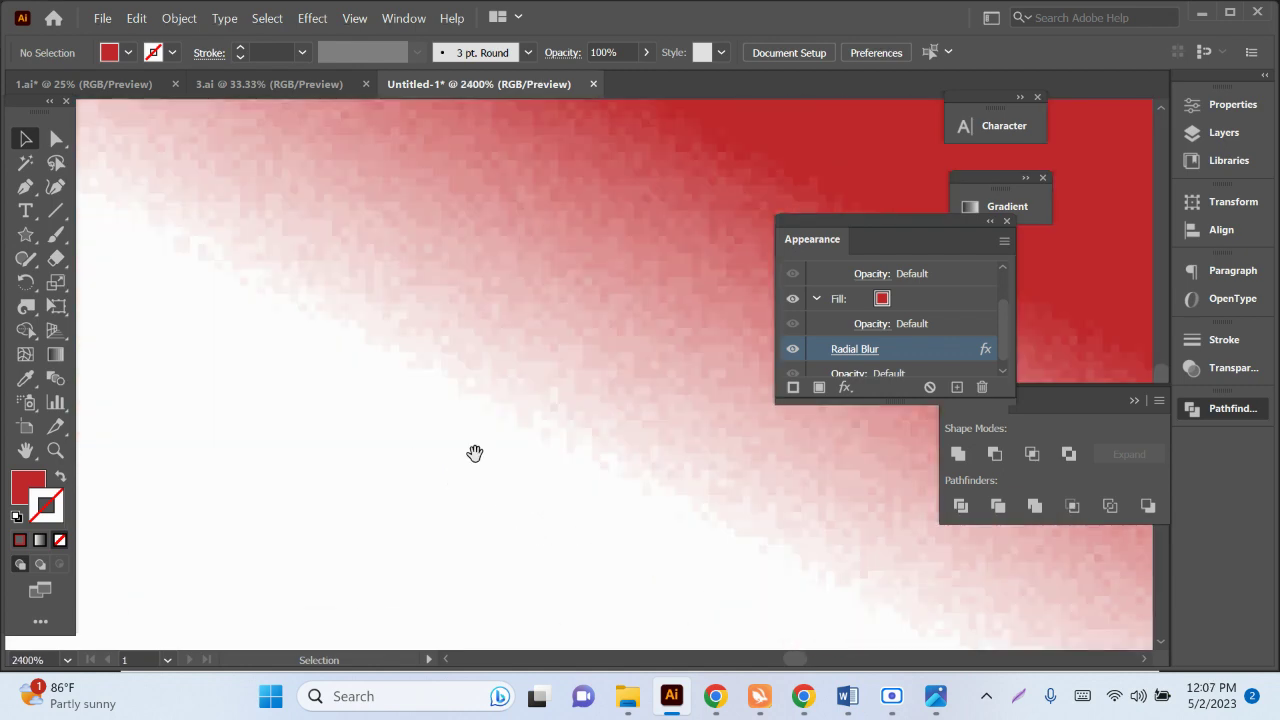
pyautogui.scroll(-1, 470, 440)
pyautogui.scroll(2, 443, 409)
pyautogui.scroll(-2, 434, 403)
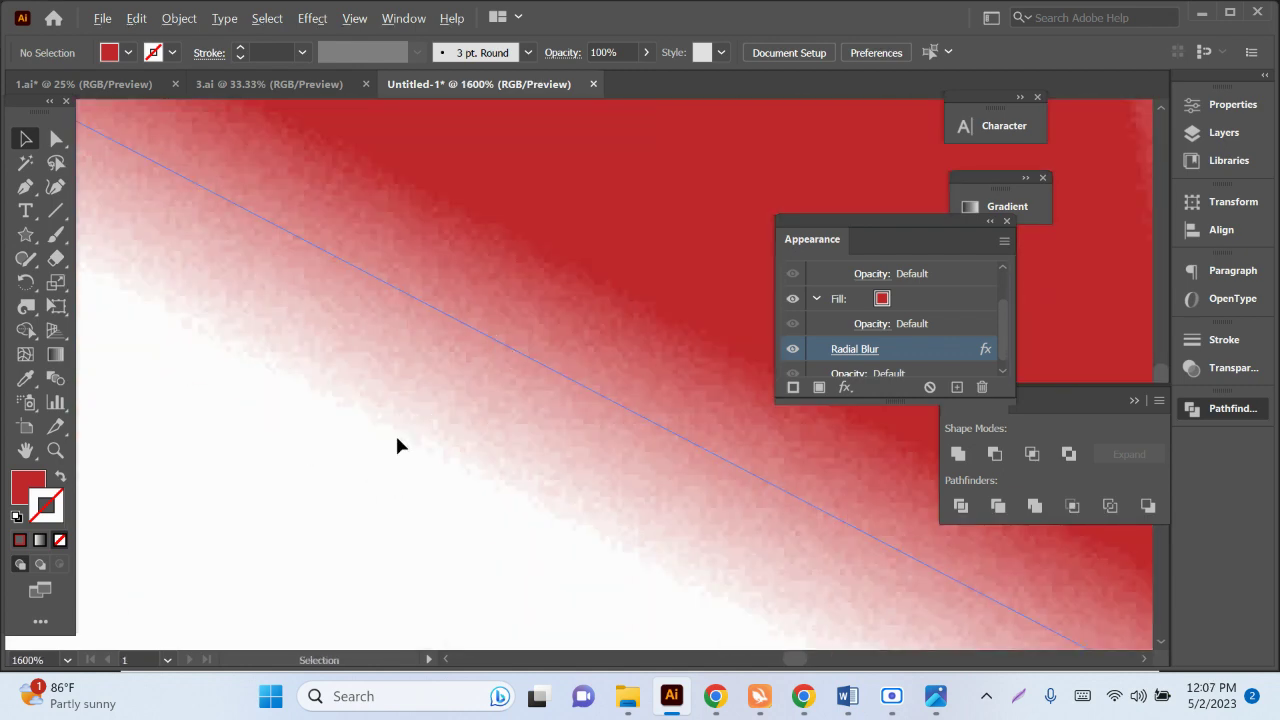
pyautogui.scroll(-4, 397, 445)
pyautogui.scroll(-2, 711, 449)
pyautogui.scroll(1, 930, 571)
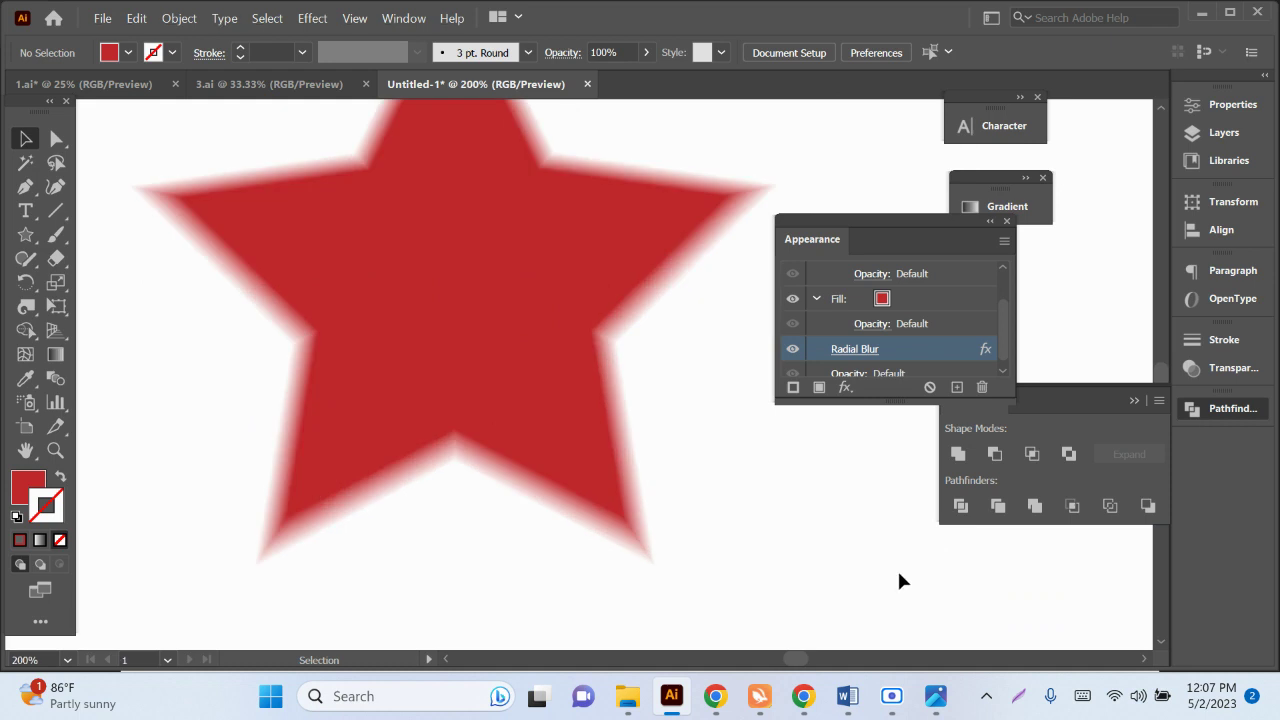
pyautogui.scroll(2, 897, 580)
pyautogui.scroll(1, 870, 572)
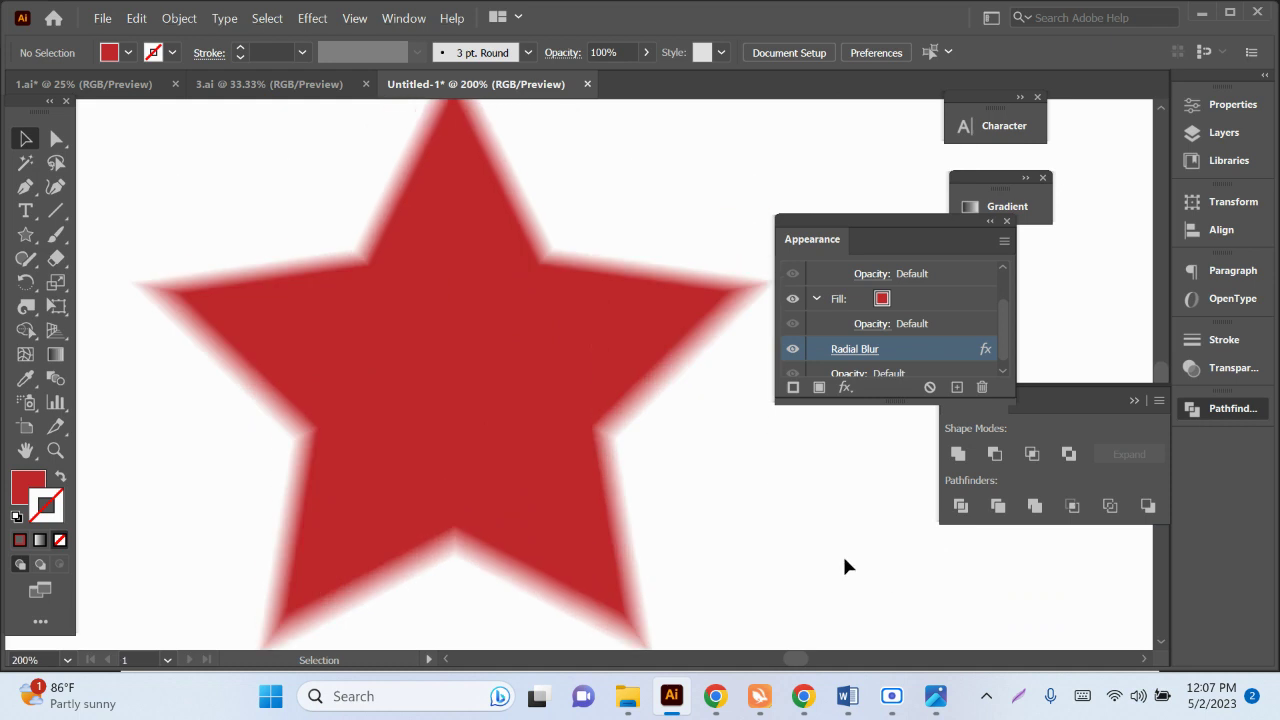
pyautogui.scroll(1, 680, 603)
pyautogui.scroll(-1, 630, 606)
pyautogui.click(561, 507)
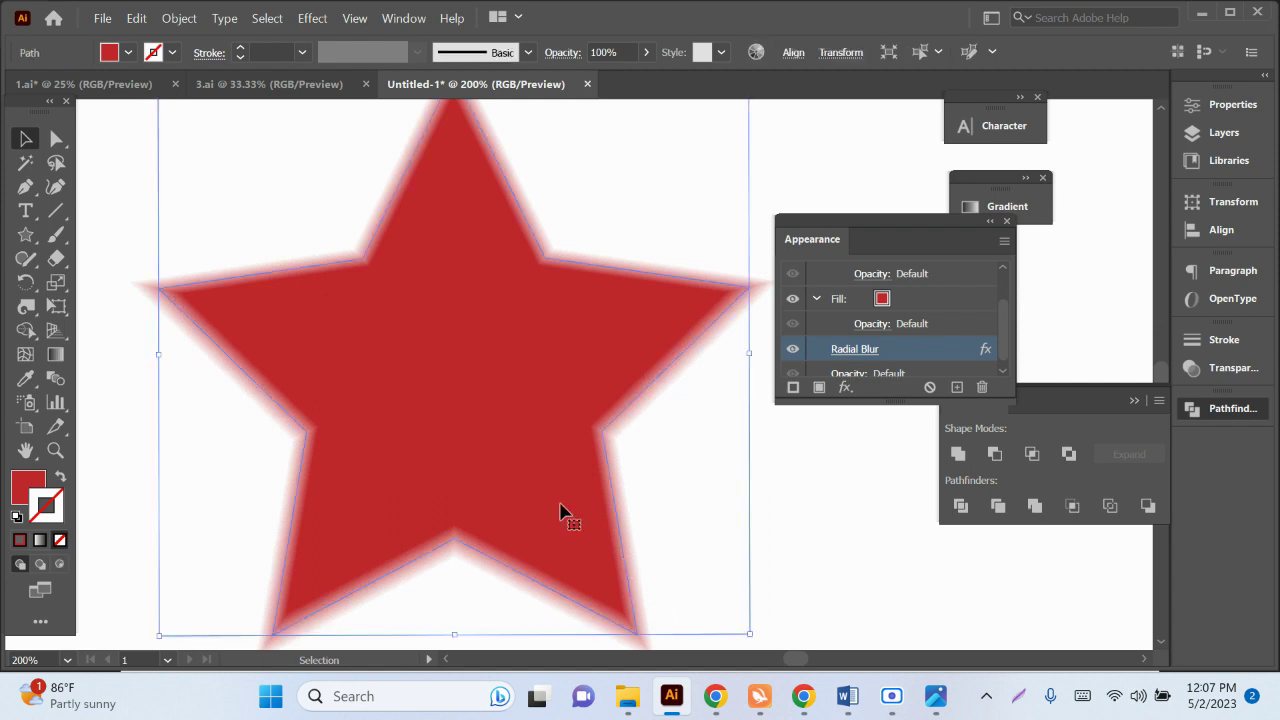
pyautogui.hotkey('ctrl', '-')
pyautogui.hotkey('ctrl', '-')
pyautogui.hotkey('ctrl', '-')
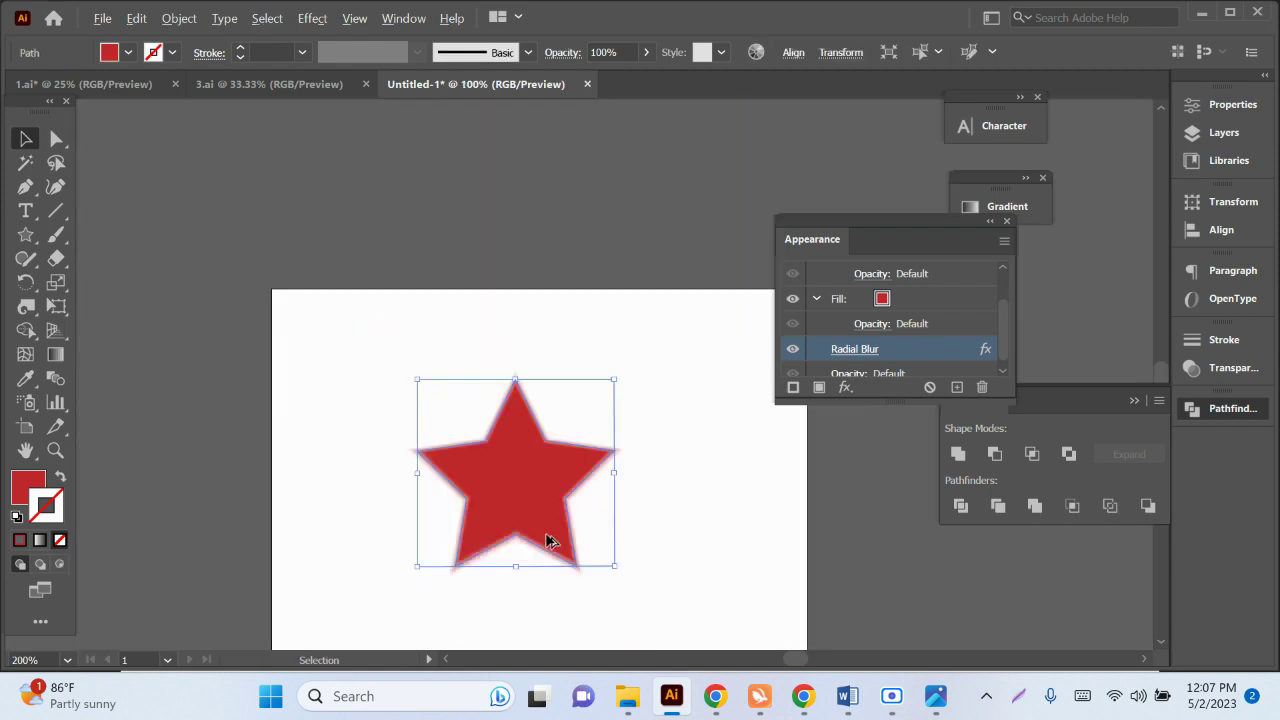
pyautogui.moveTo(537, 486)
pyautogui.mouseDown()
pyautogui.moveTo(170, 405)
pyautogui.moveTo(146, 430)
pyautogui.moveTo(408, 417)
pyautogui.mouseUp()
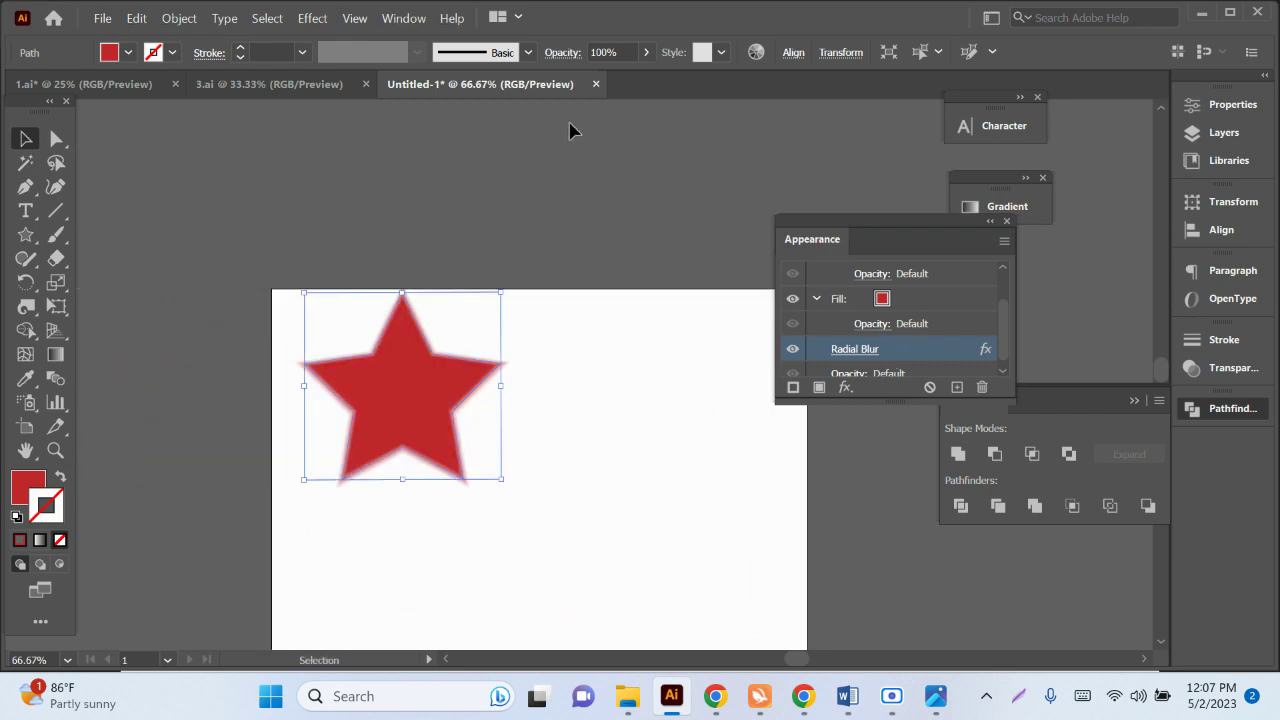
pyautogui.moveTo(372, 412)
pyautogui.mouseDown()
pyautogui.moveTo(267, 225)
pyautogui.moveTo(161, 225)
pyautogui.mouseUp()
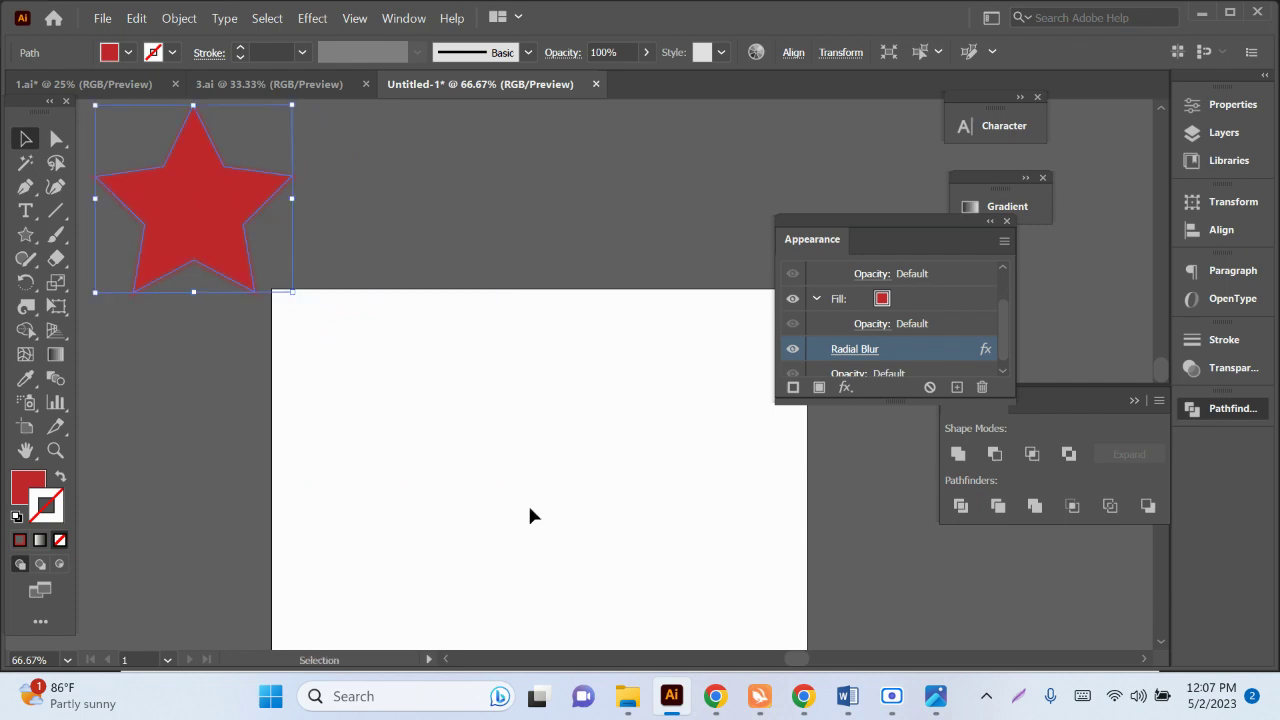
# Step: Restore the actual-size view, glance at the Word course outline, and return to Illustrator
pyautogui.hotkey('ctrl', '+')
pyautogui.click(846, 700)
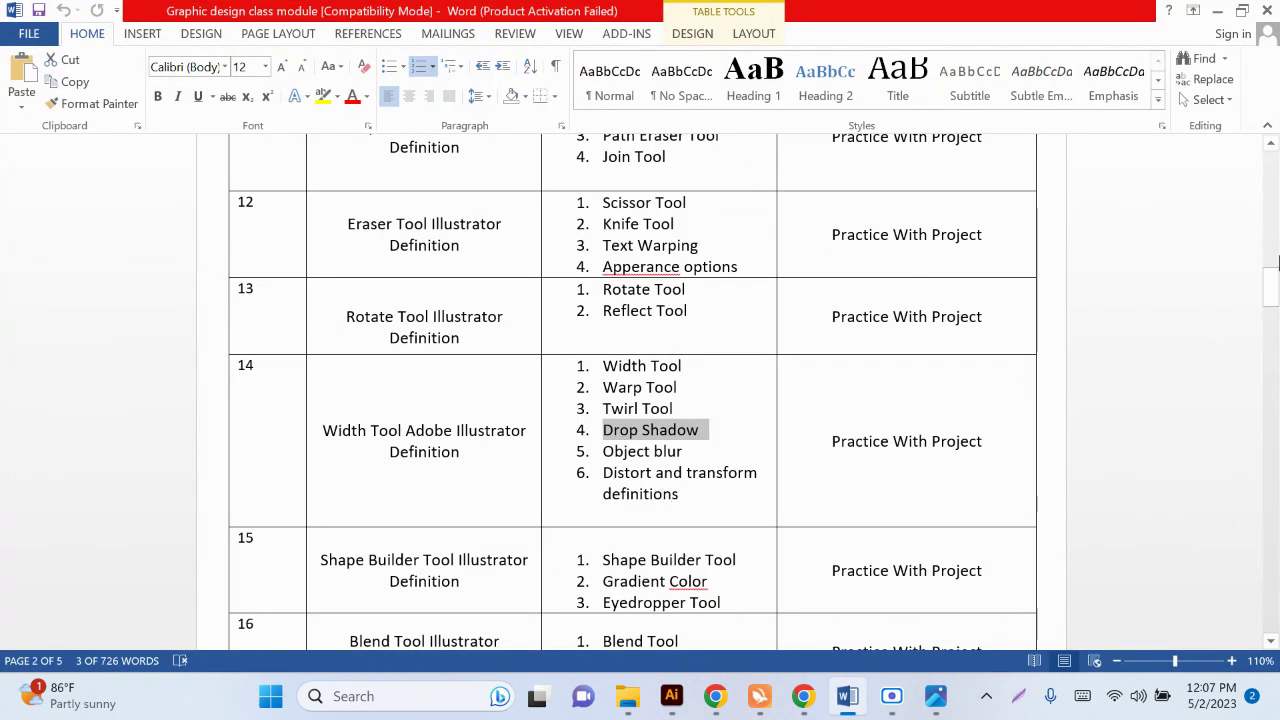
pyautogui.click(1220, 10)
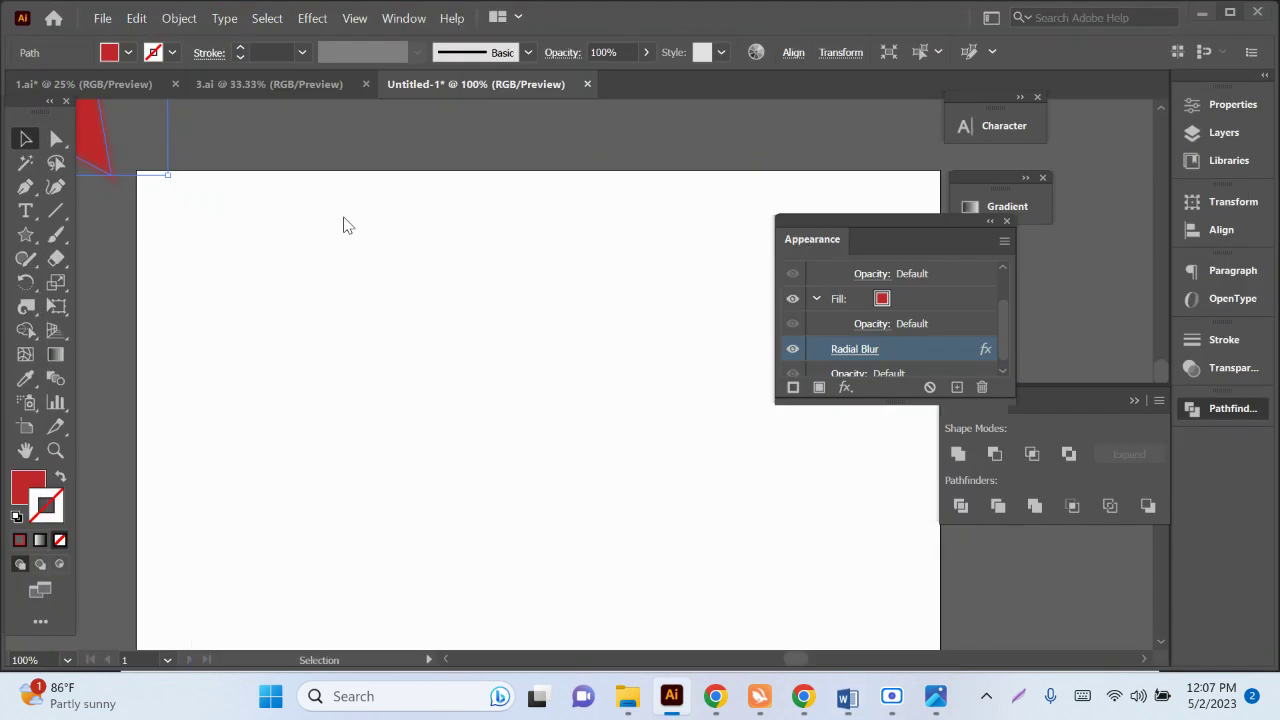
# Step: Draw a red five-point star with the Star tool, nudge it, and rotate it upright
pyautogui.click(26, 234)
pyautogui.moveTo(371, 373); pyautogui.dragTo(473, 497)
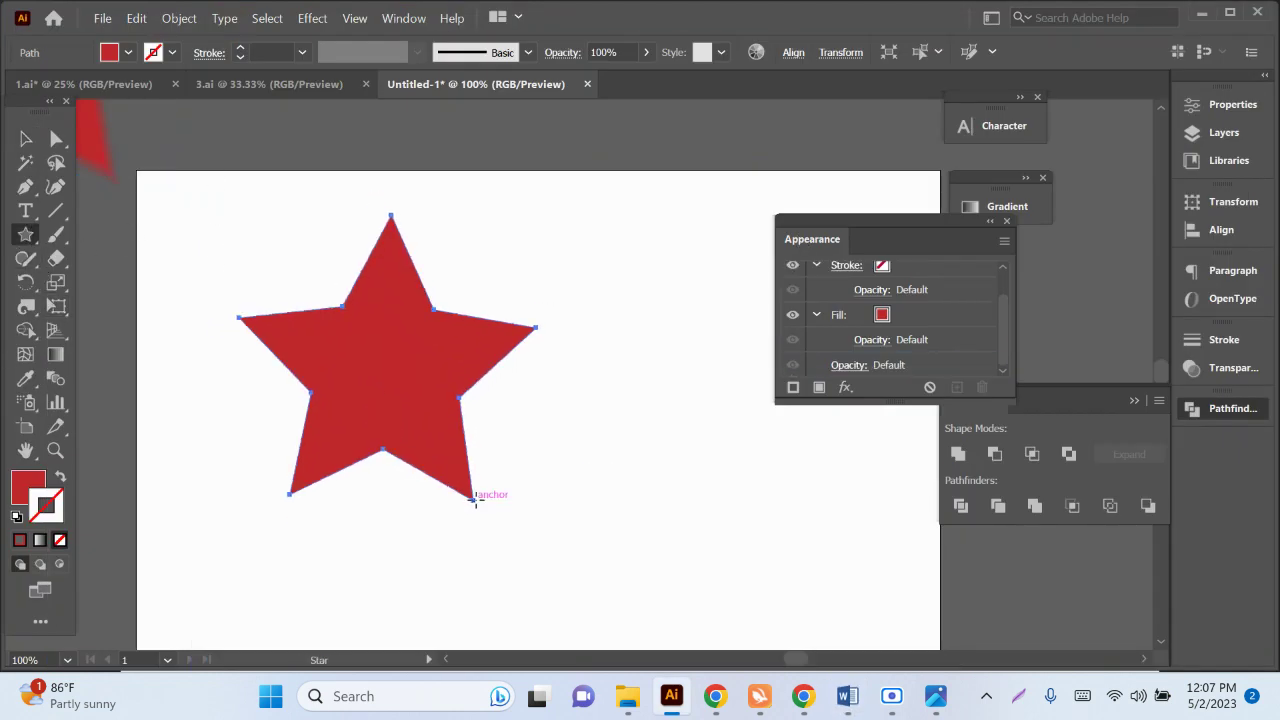
pyautogui.click(382, 405)
pyautogui.click(705, 408)
pyautogui.click(26, 139)
pyautogui.moveTo(440, 397); pyautogui.dragTo(479, 432)
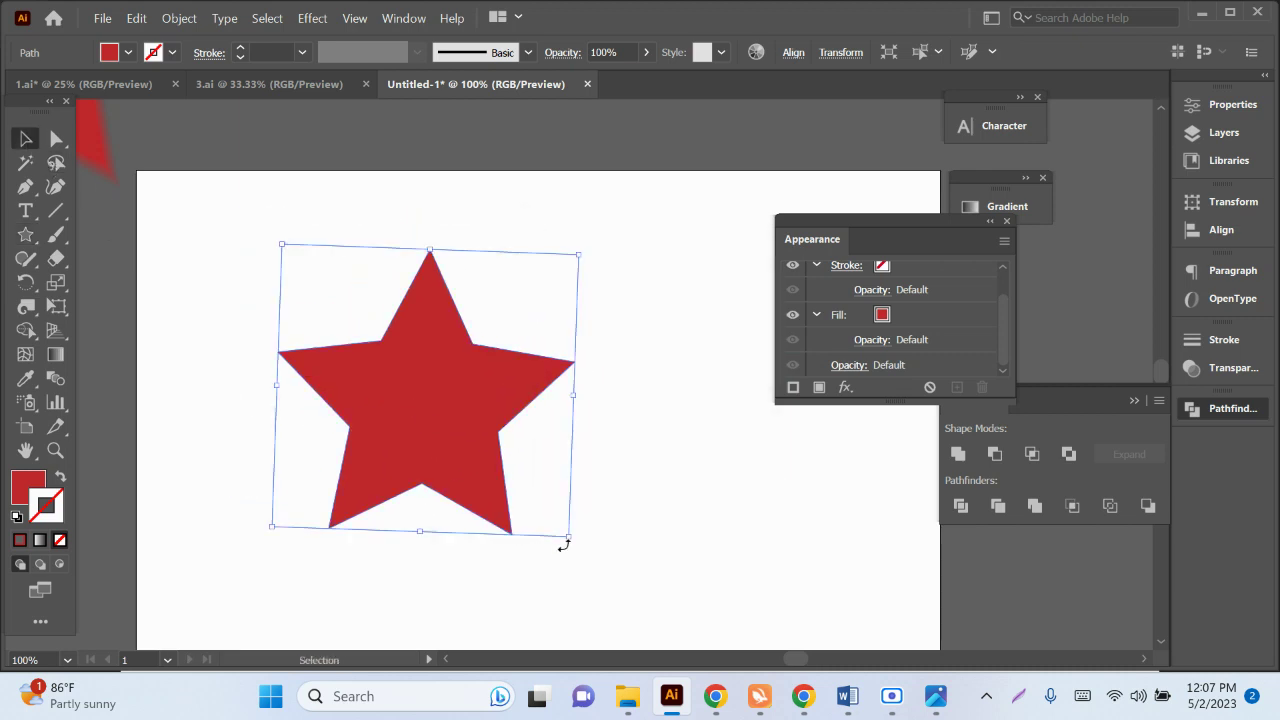
pyautogui.moveTo(565, 543); pyautogui.dragTo(583, 543)
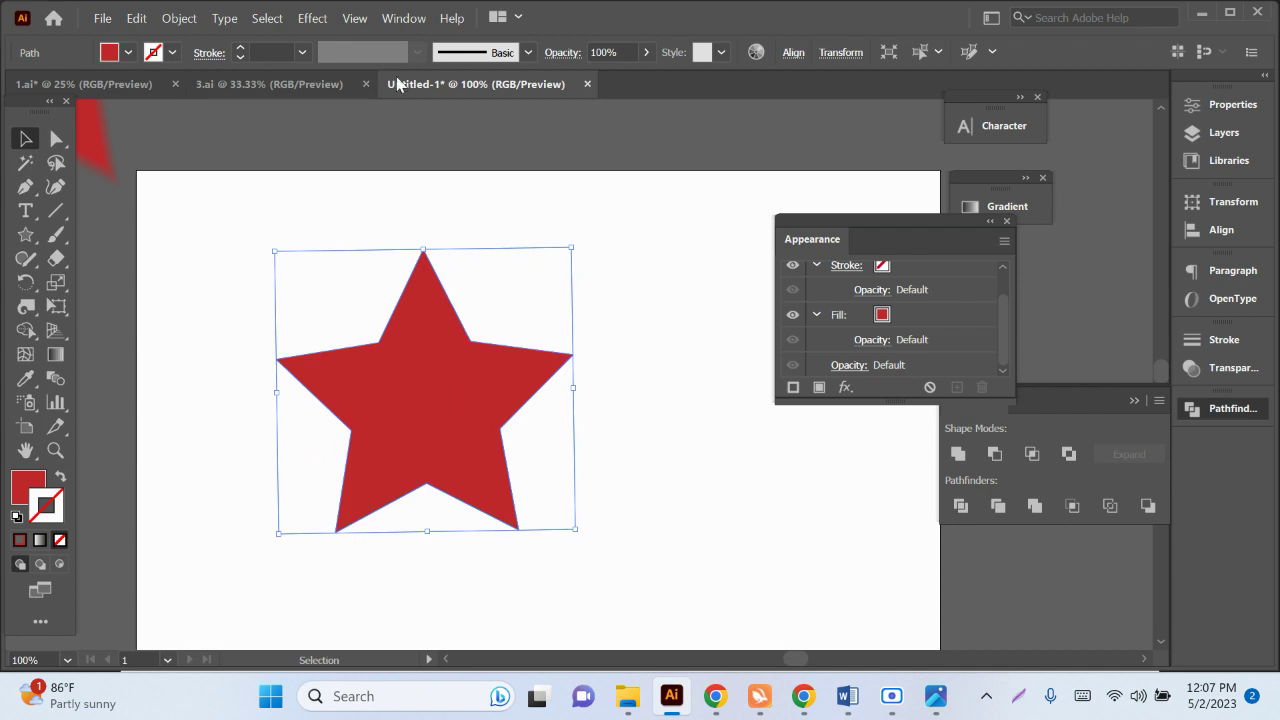
# Step: Apply Free Distort to the star, pulling its right-side corners inward
pyautogui.click(322, 20)
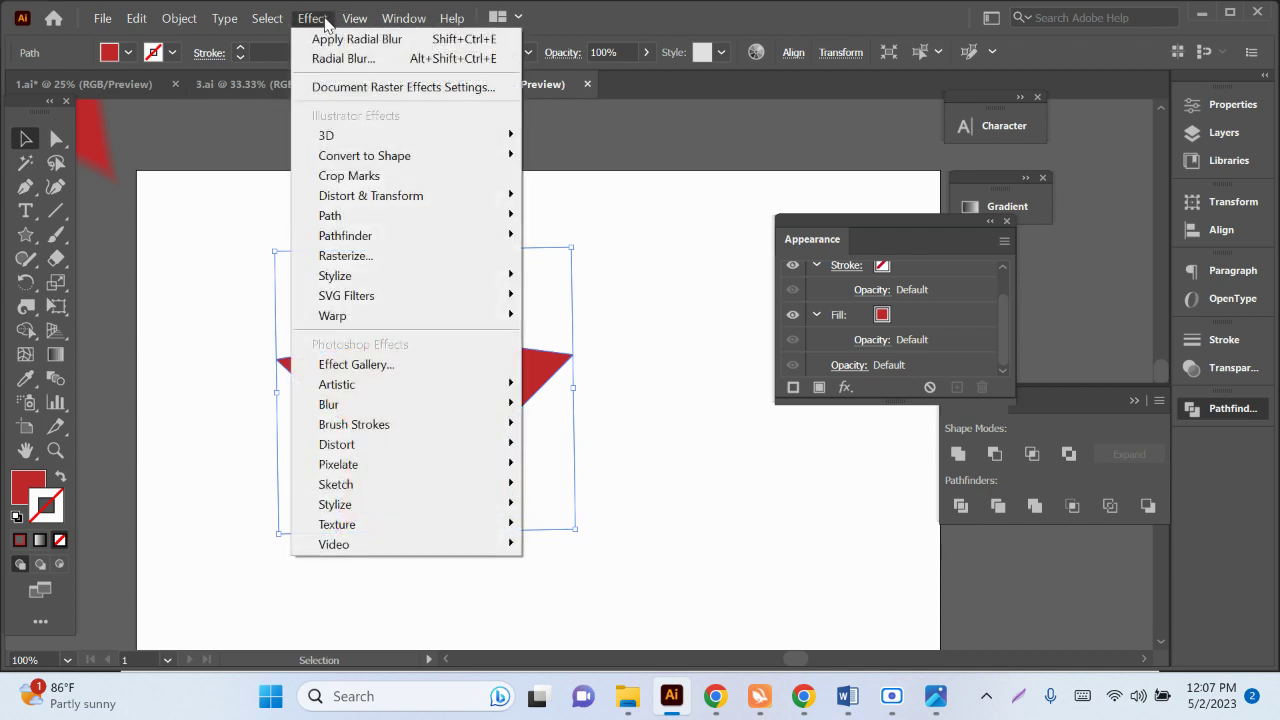
pyautogui.moveTo(371, 195)
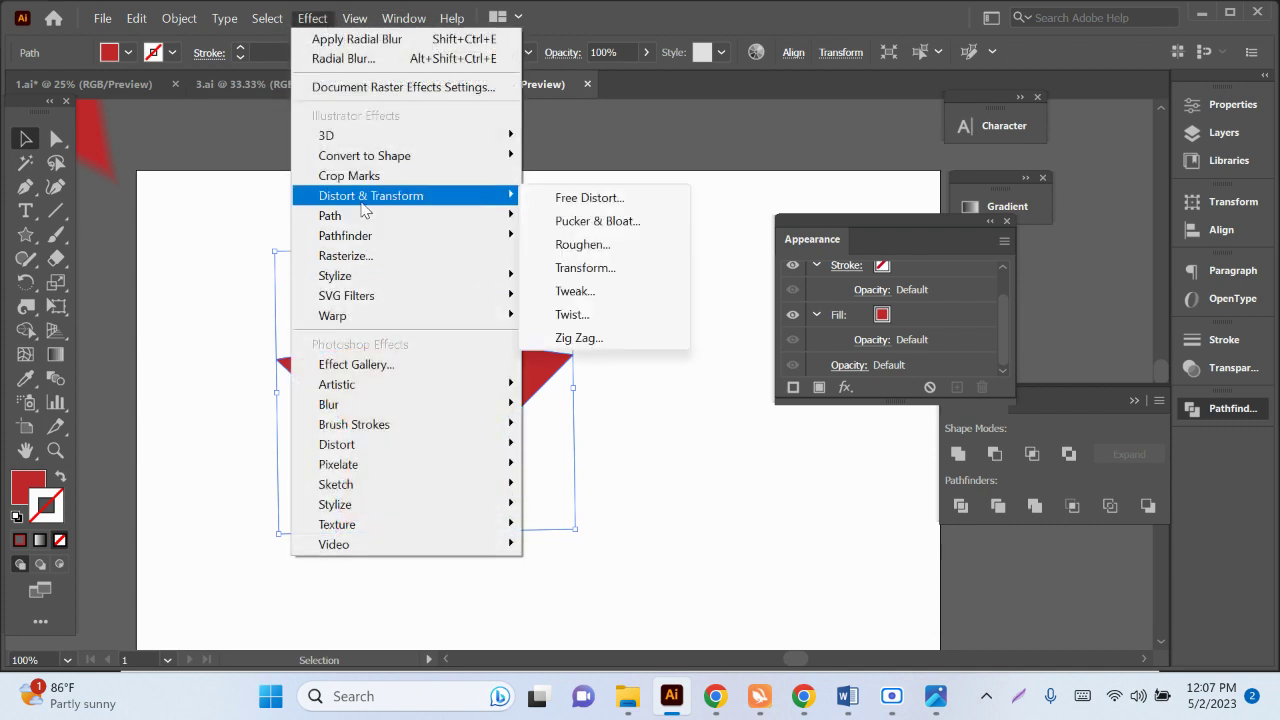
pyautogui.click(590, 198)
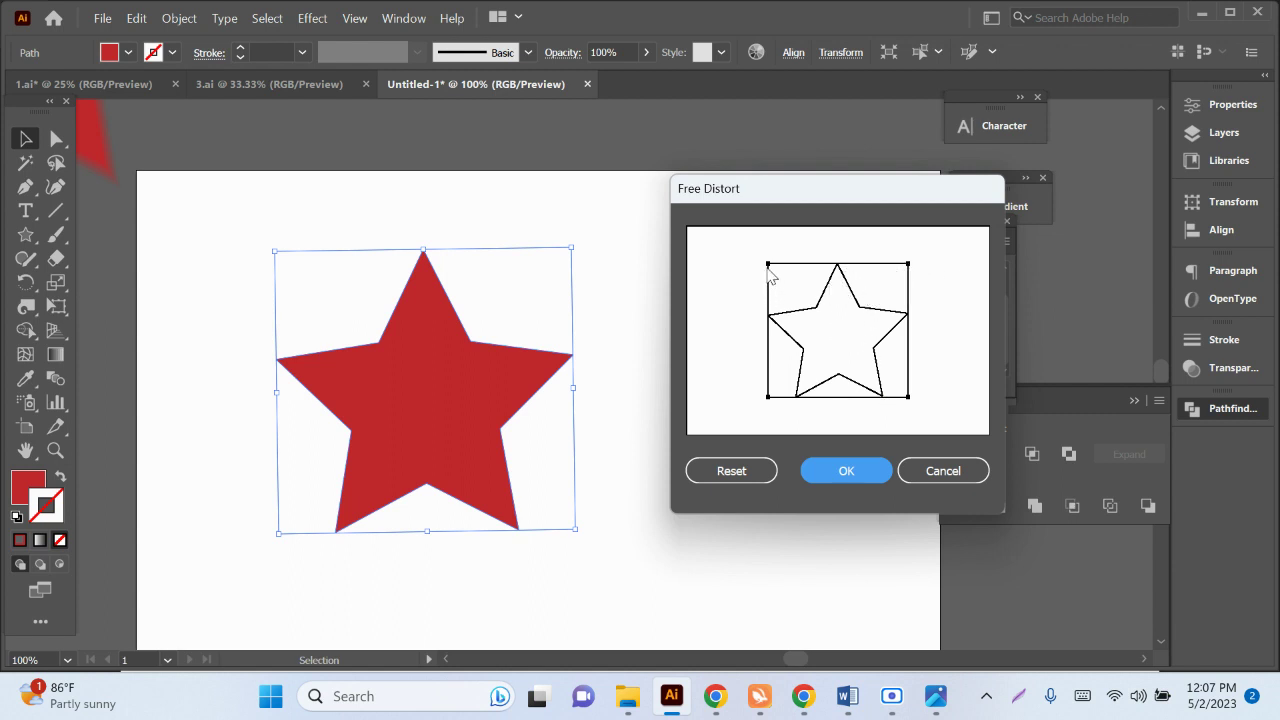
pyautogui.click(746, 477)
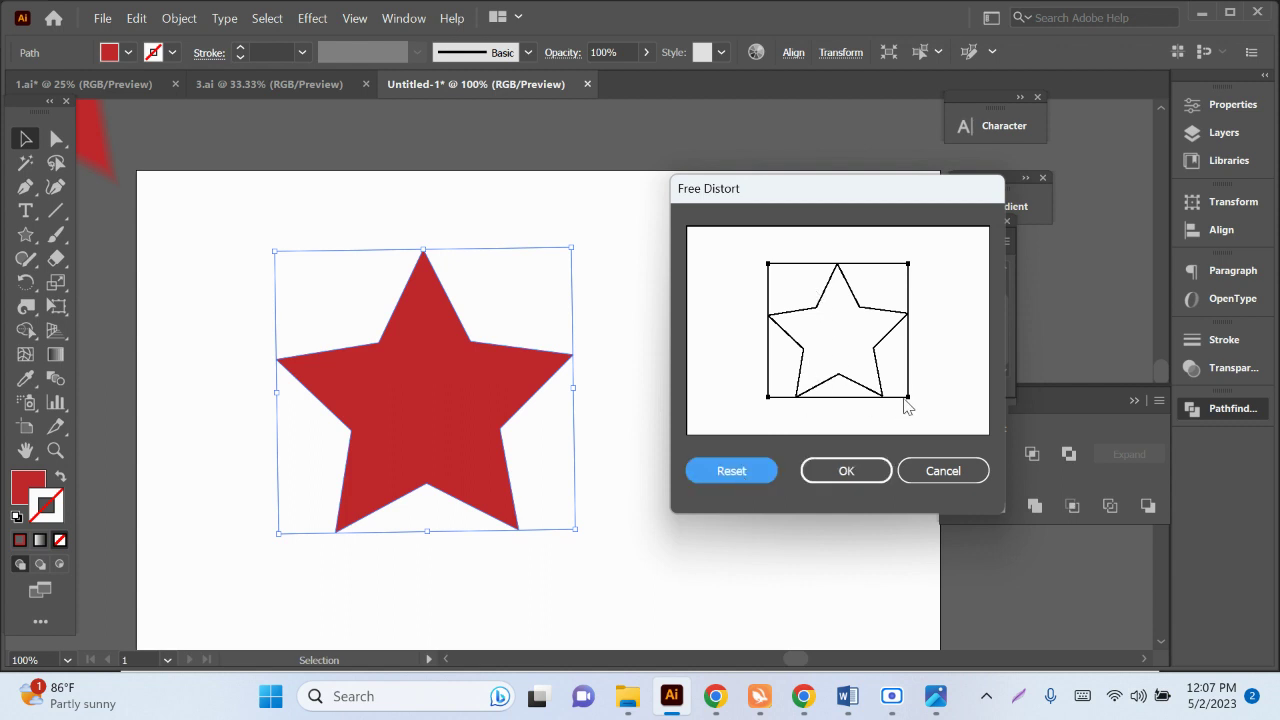
pyautogui.moveTo(910, 405); pyautogui.dragTo(895, 382)
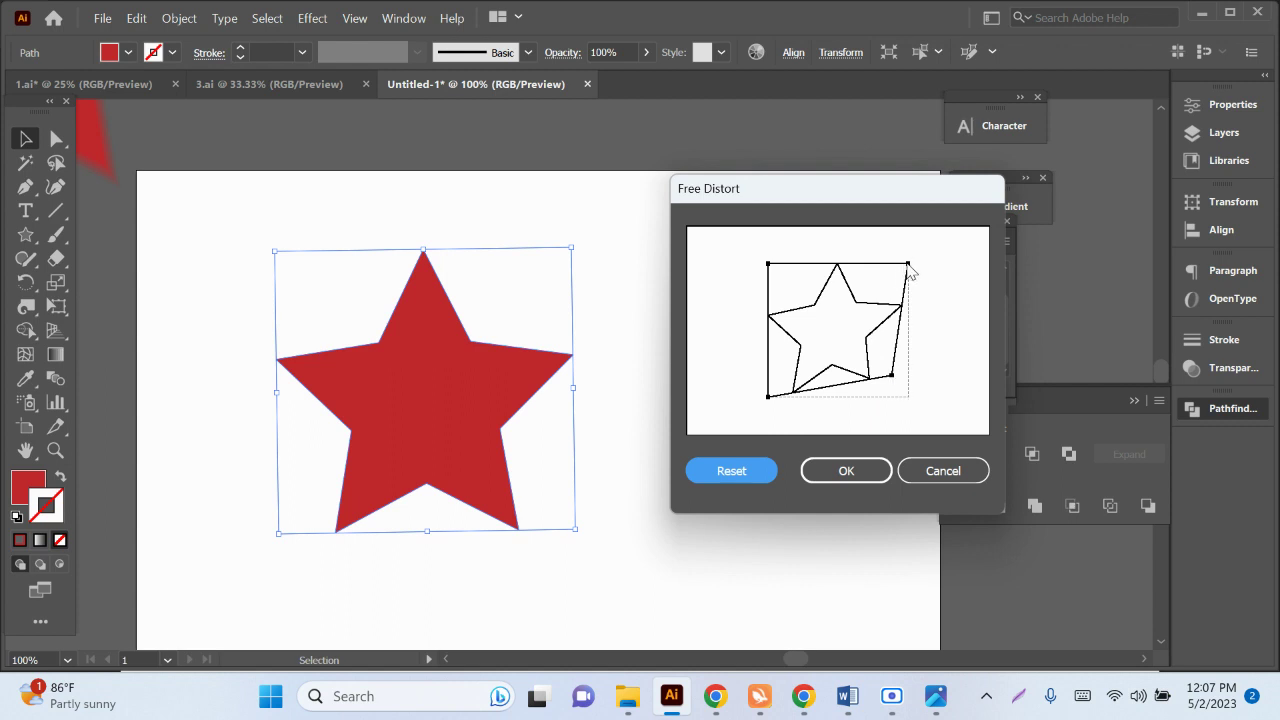
pyautogui.moveTo(908, 265); pyautogui.dragTo(853, 292)
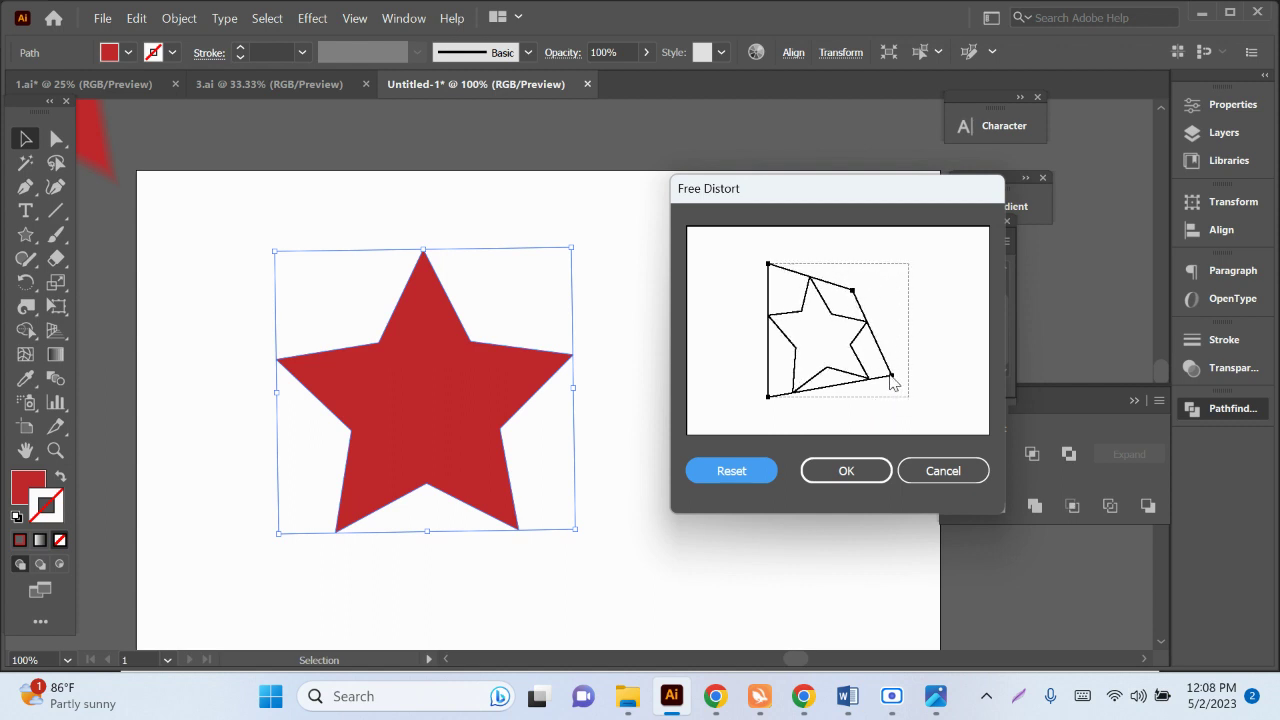
pyautogui.moveTo(893, 380)
pyautogui.mouseDown()
pyautogui.moveTo(921, 392)
pyautogui.moveTo(886, 378)
pyautogui.mouseUp()
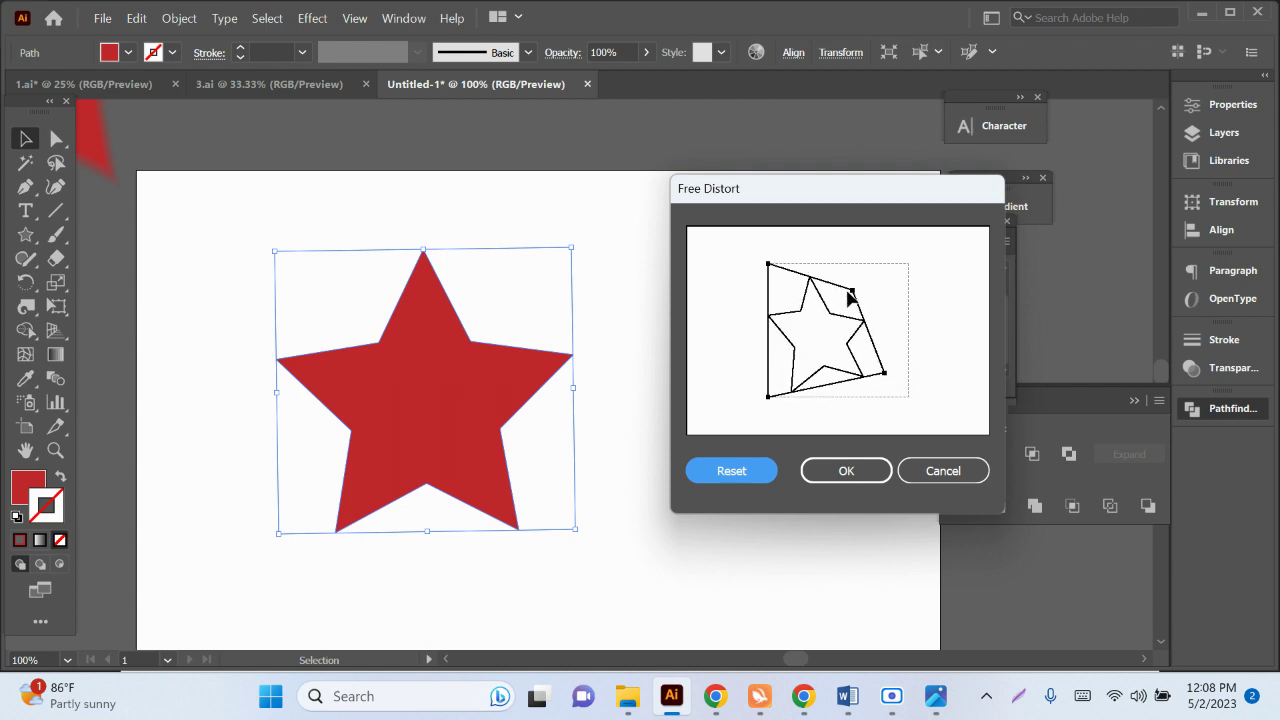
pyautogui.moveTo(849, 297); pyautogui.dragTo(838, 300)
pyautogui.click(846, 472)
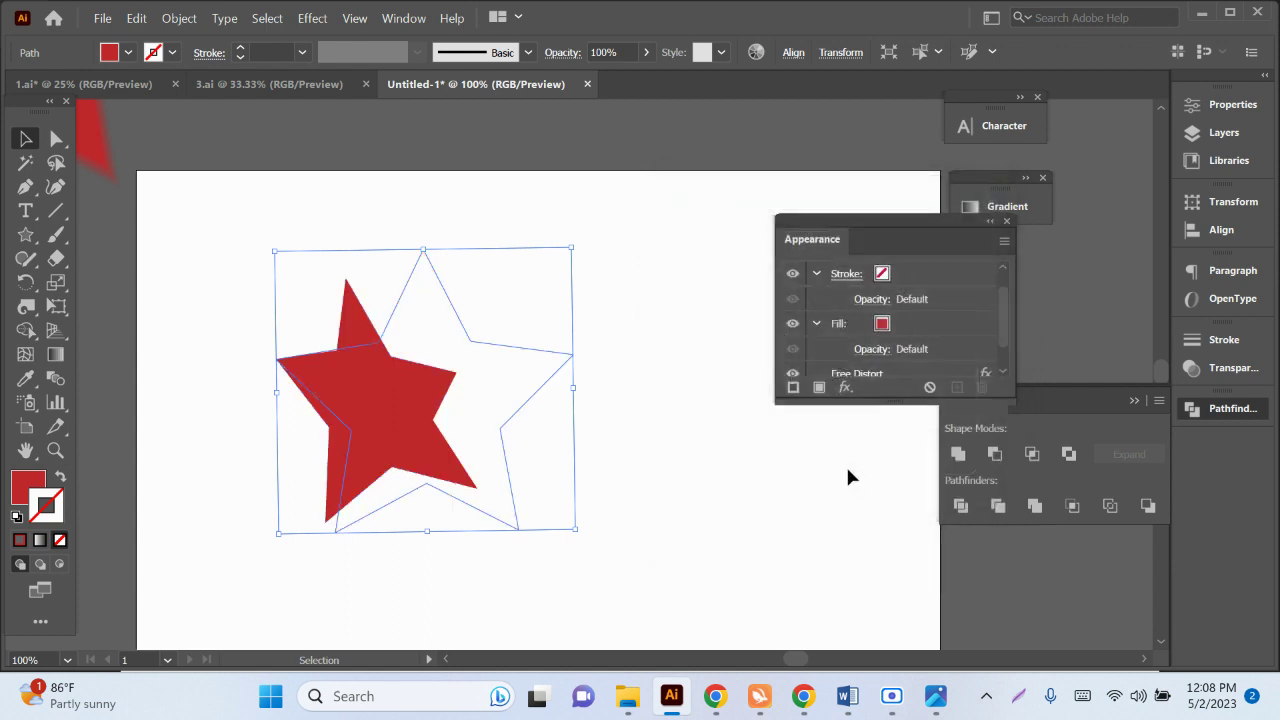
pyautogui.click(750, 474)
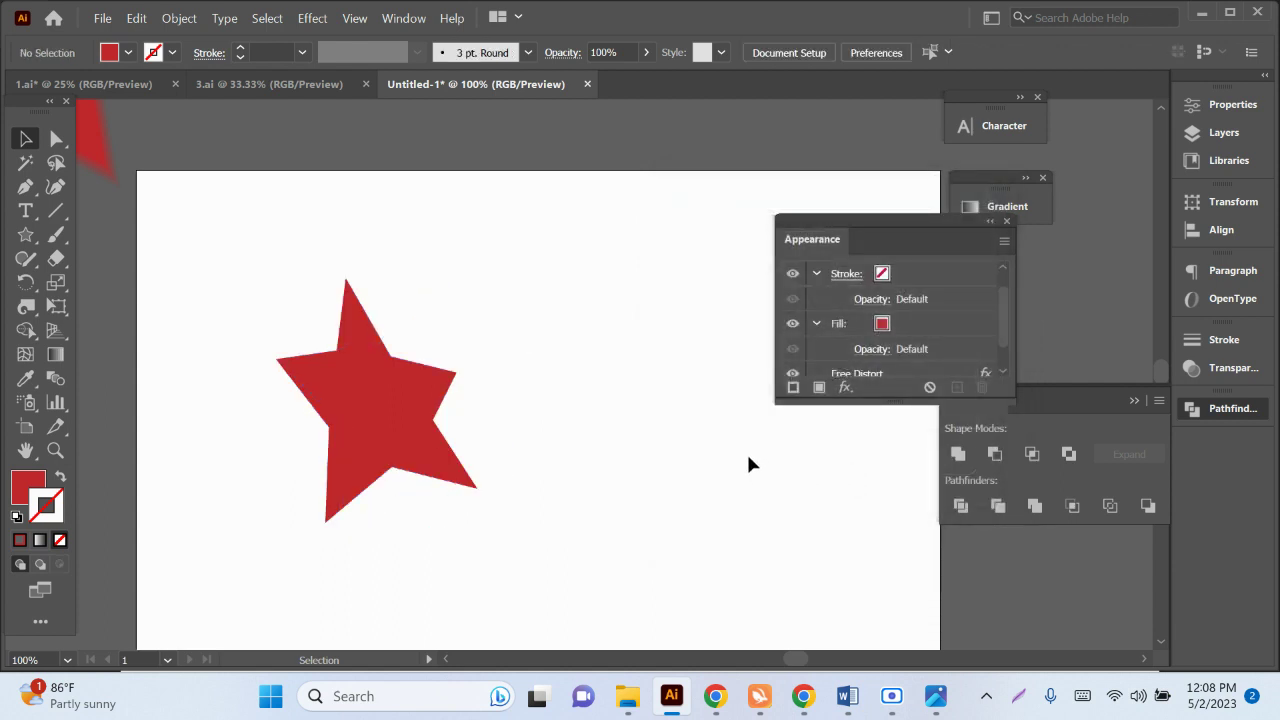
pyautogui.moveTo(744, 470)
pyautogui.mouseDown()
pyautogui.moveTo(603, 451)
pyautogui.moveTo(362, 355)
pyautogui.mouseUp()
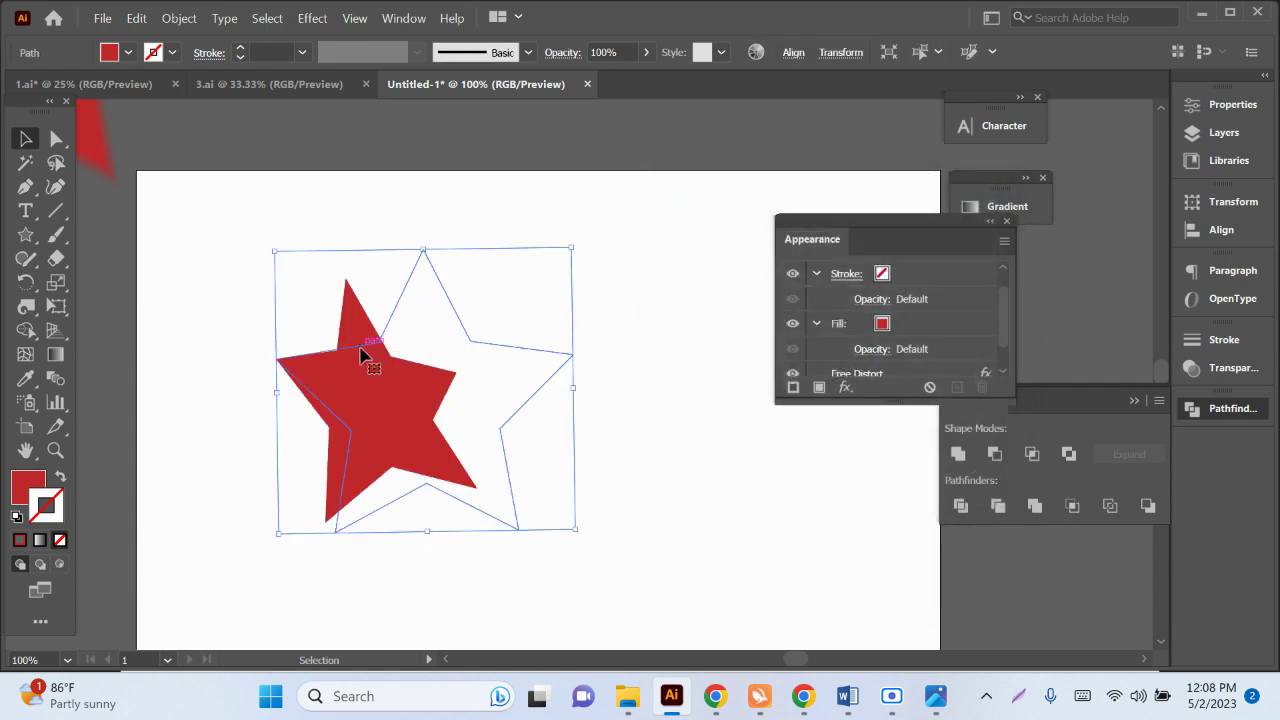
# Step: Delete the star and draw a red rectangle in the middle of the artboard
pyautogui.press('Delete')
pyautogui.click(31, 240)
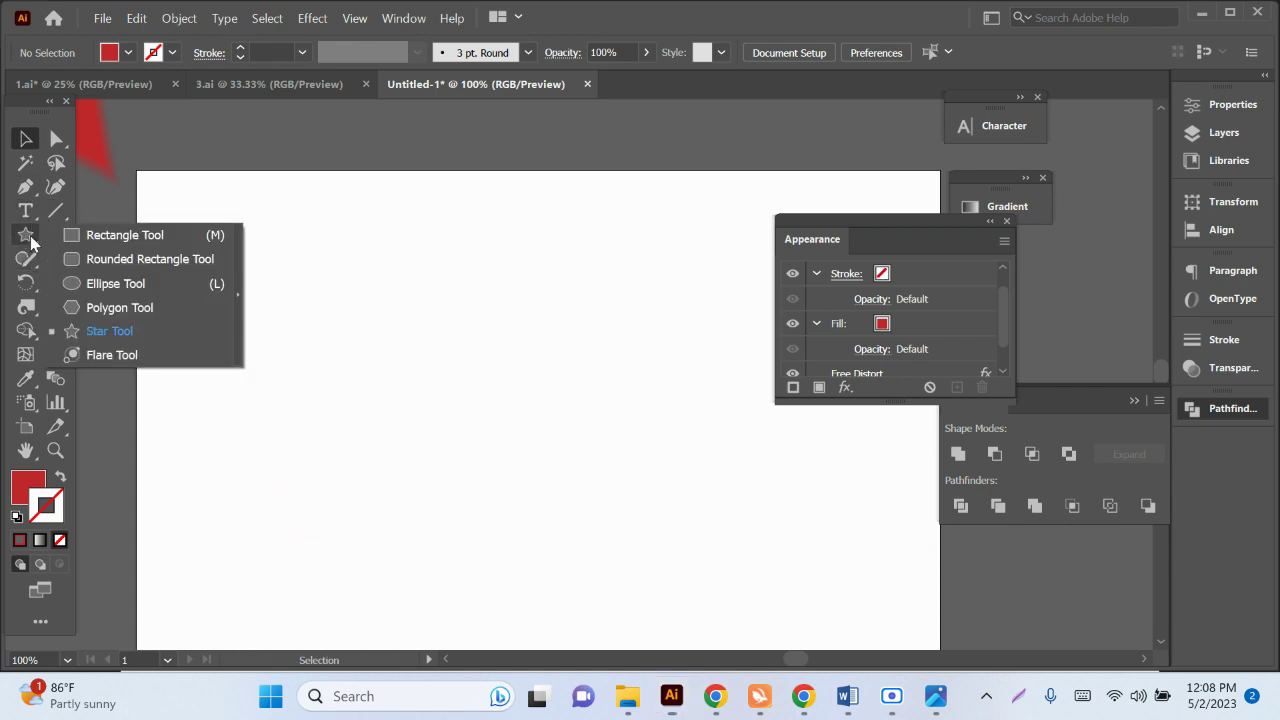
pyautogui.click(80, 235)
pyautogui.moveTo(354, 318)
pyautogui.mouseDown()
pyautogui.moveTo(523, 471)
pyautogui.moveTo(593, 495)
pyautogui.mouseUp()
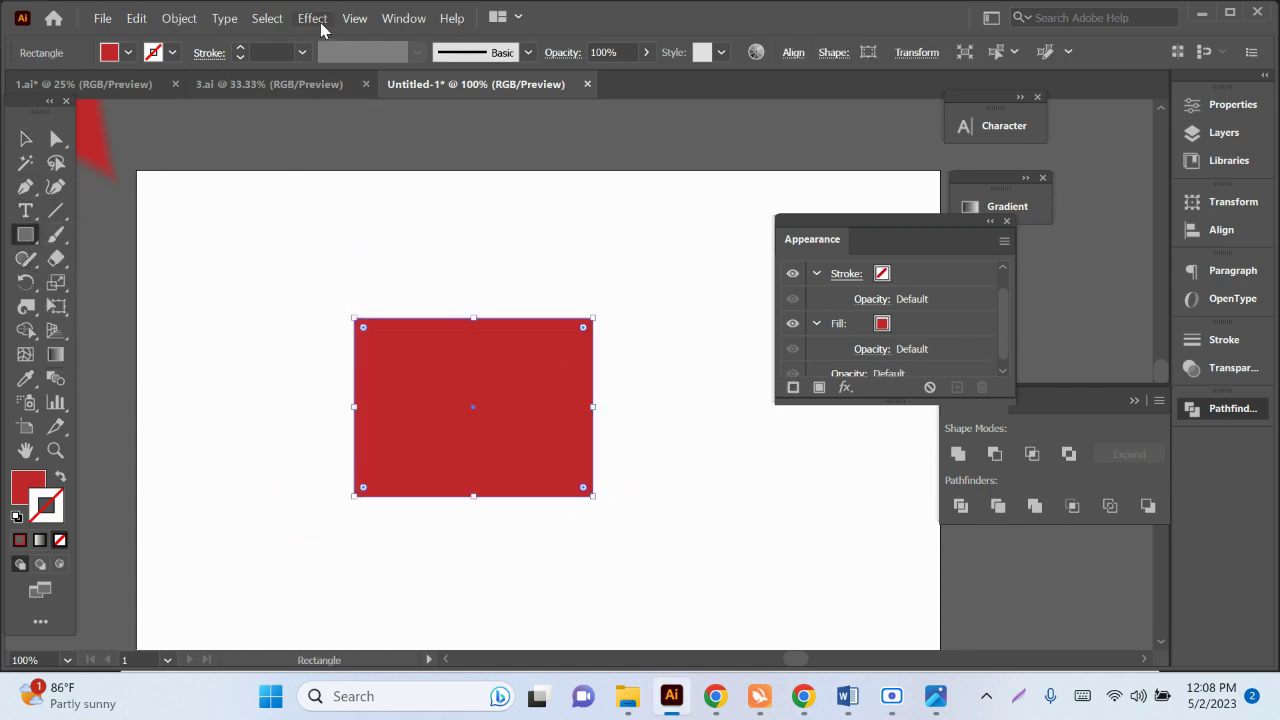
# Step: Apply Free Distort to the rectangle, pulling its top-right corner down and inward
pyautogui.click(314, 18)
pyautogui.moveTo(371, 196)
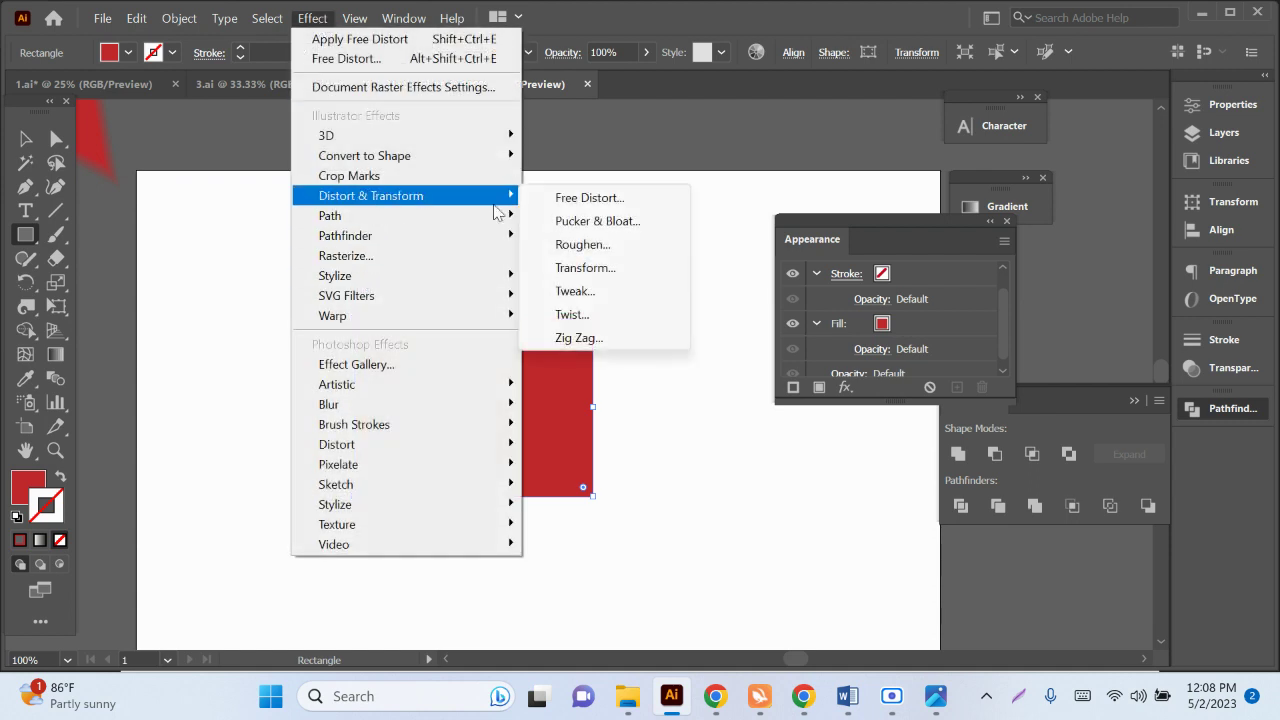
pyautogui.click(580, 200)
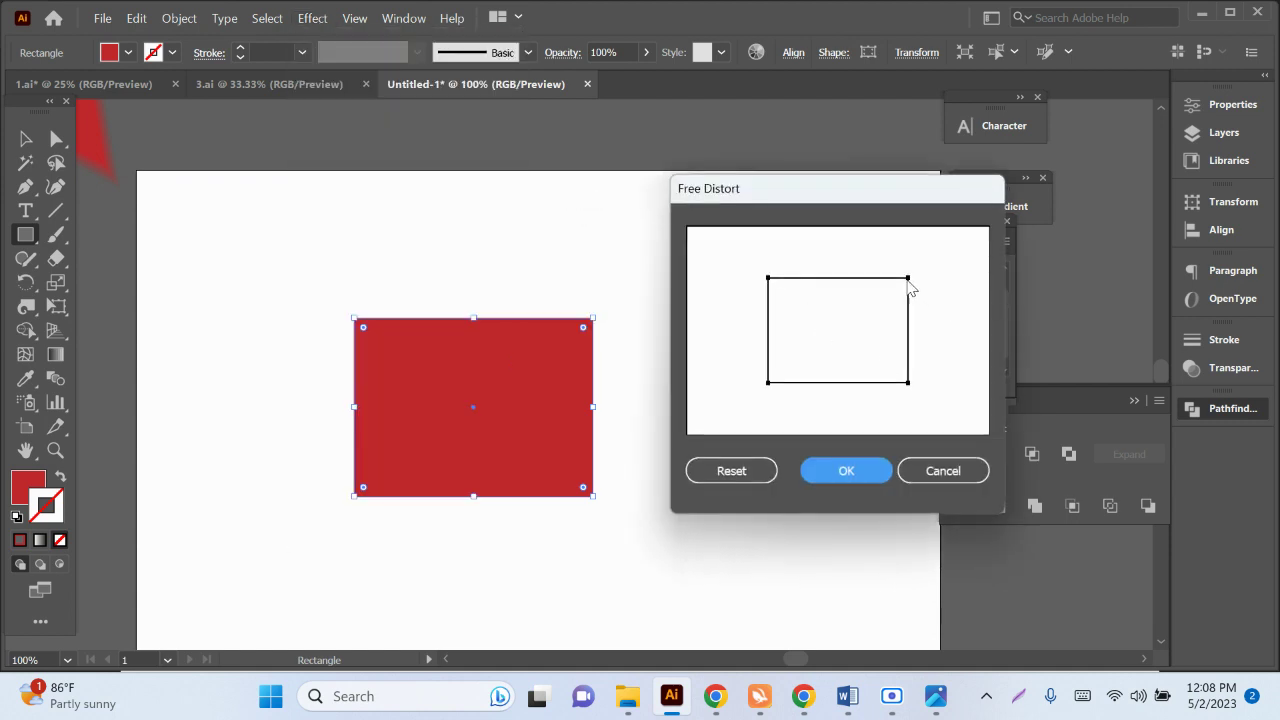
pyautogui.moveTo(908, 279); pyautogui.dragTo(849, 314)
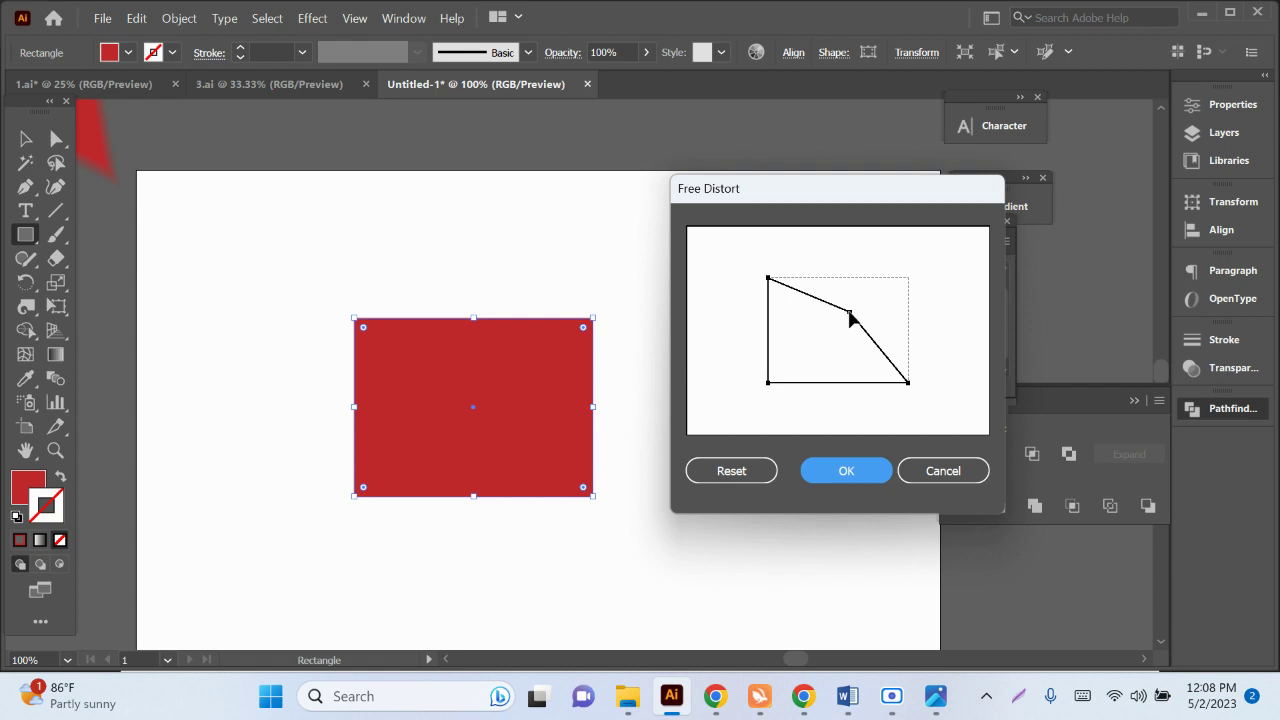
pyautogui.click(851, 473)
pyautogui.click(802, 468)
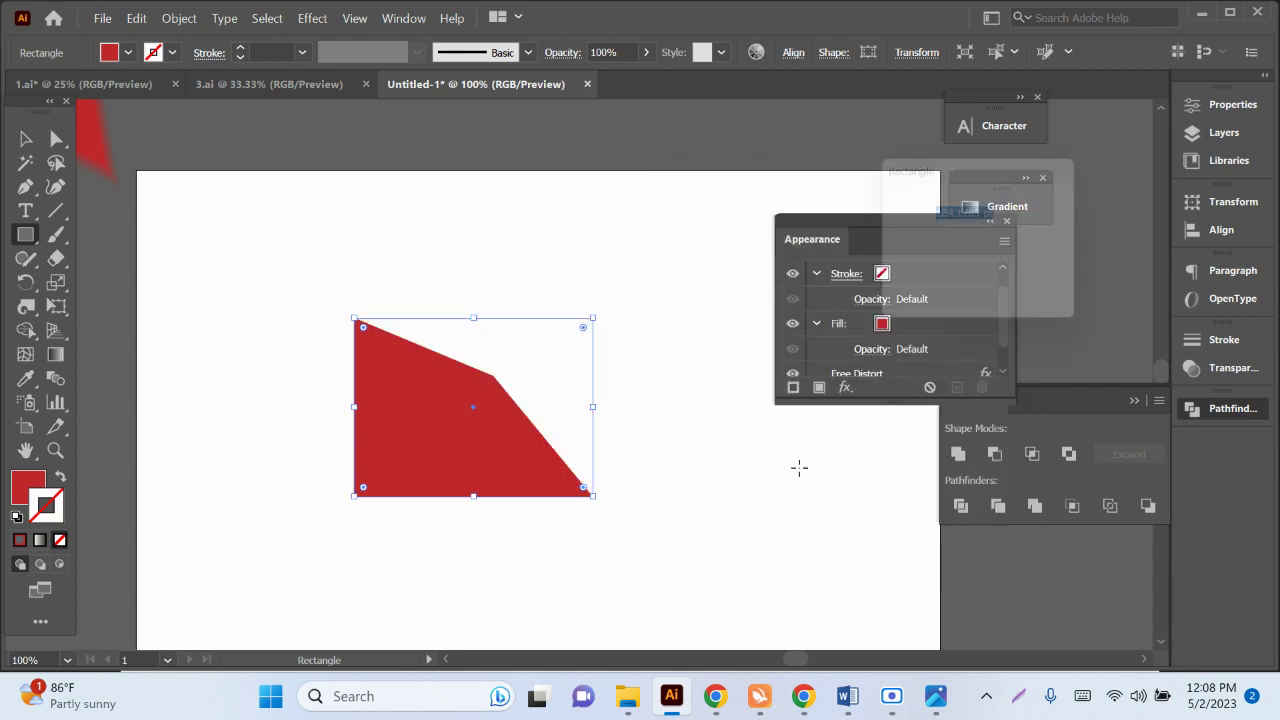
pyautogui.click(1055, 300)
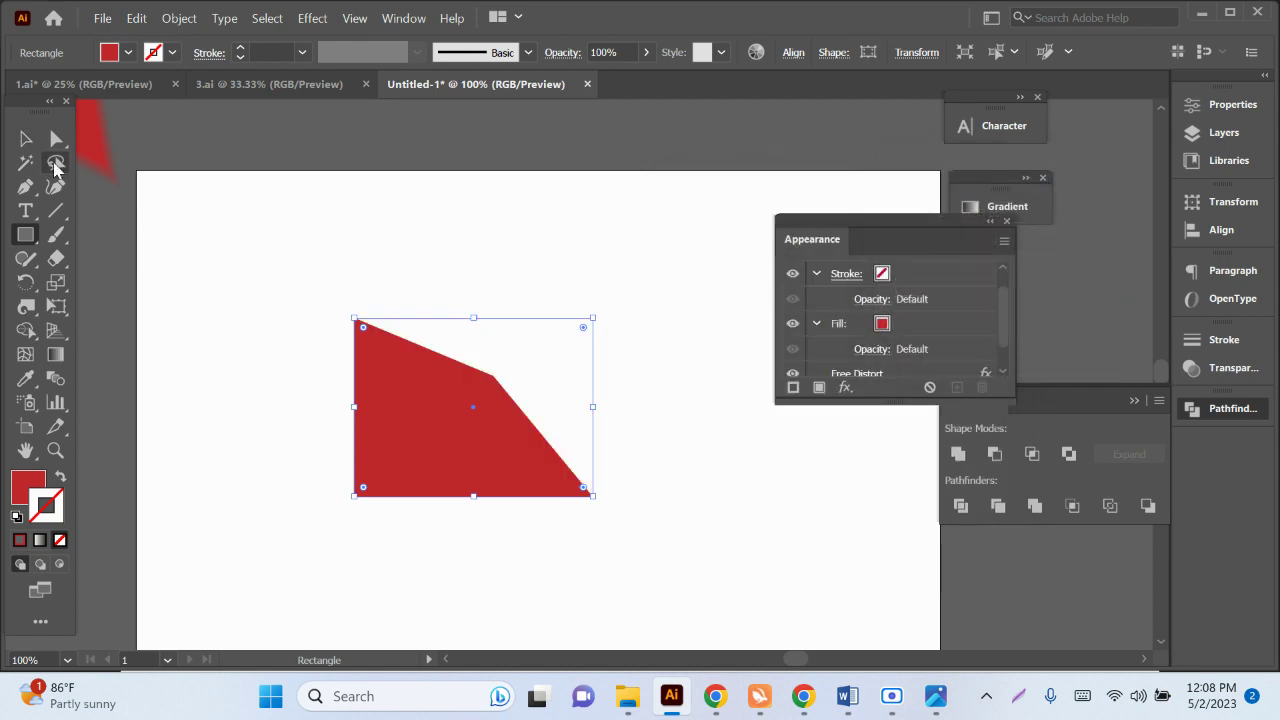
# Step: Reselect the distorted rectangle with the Selection tool and bring up the Effect menu
pyautogui.click(25, 138)
pyautogui.click(457, 258)
pyautogui.click(463, 420)
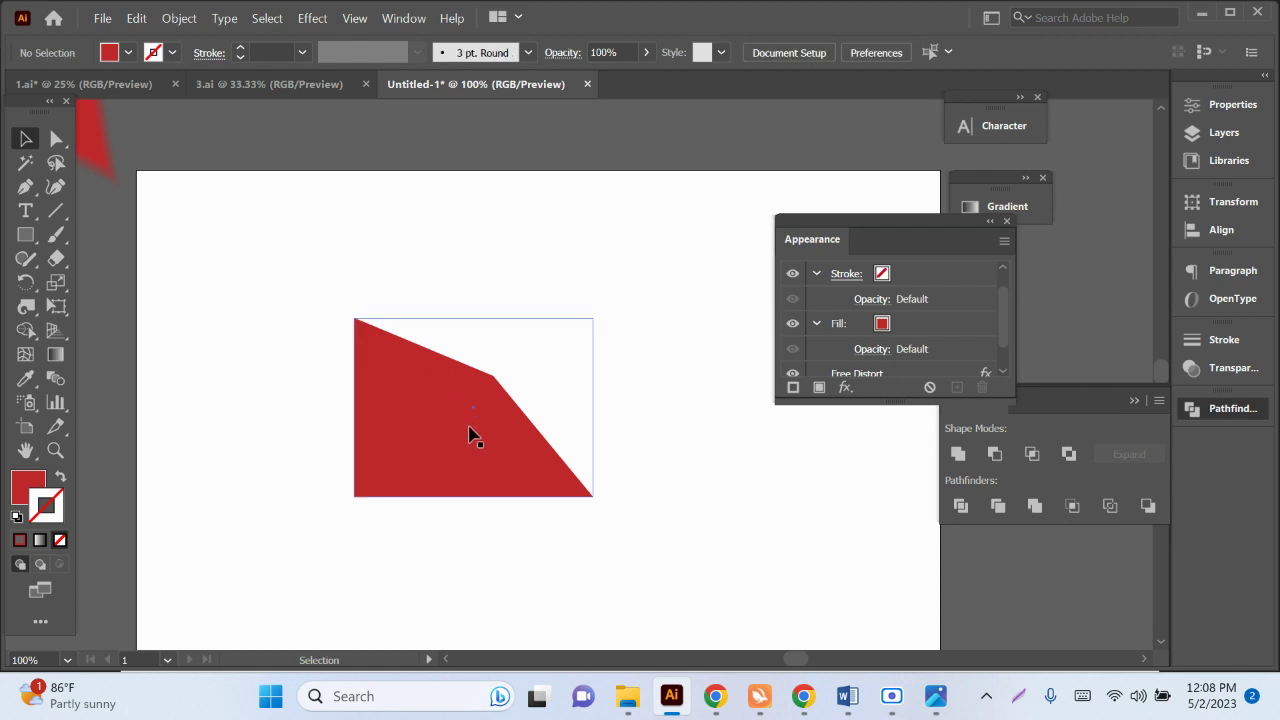
pyautogui.click(312, 18)
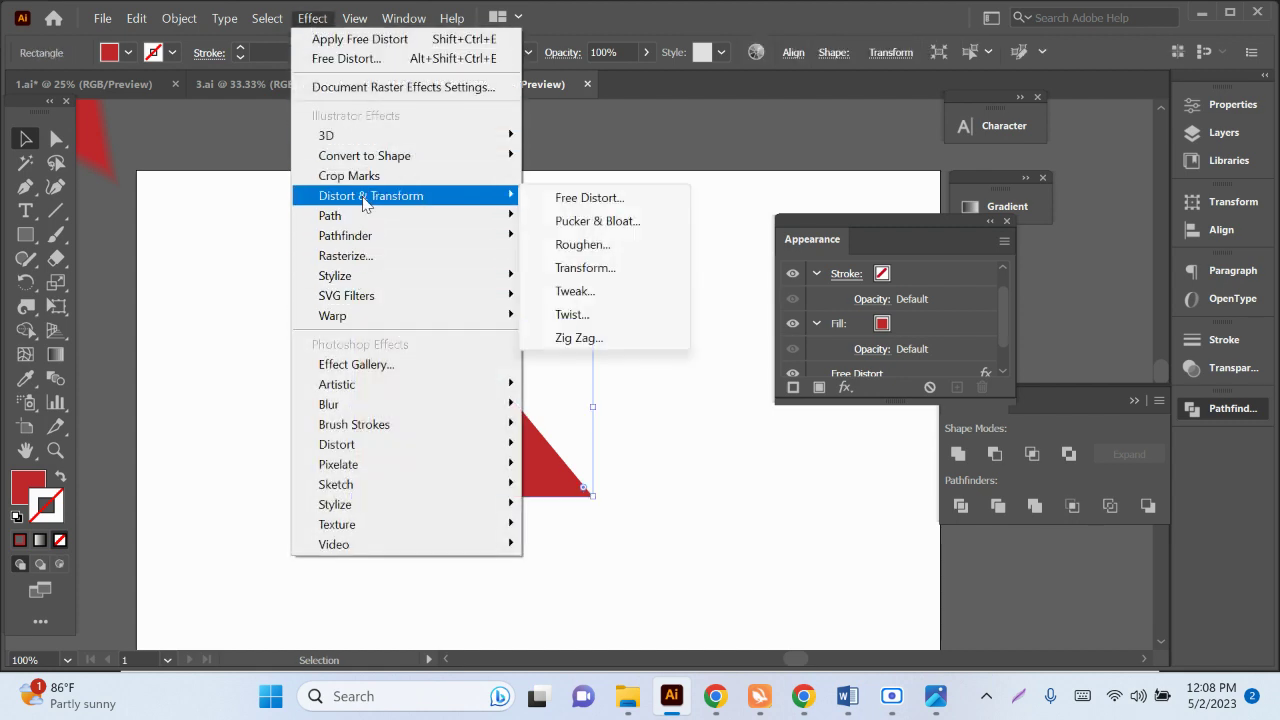
pyautogui.moveTo(371, 195)
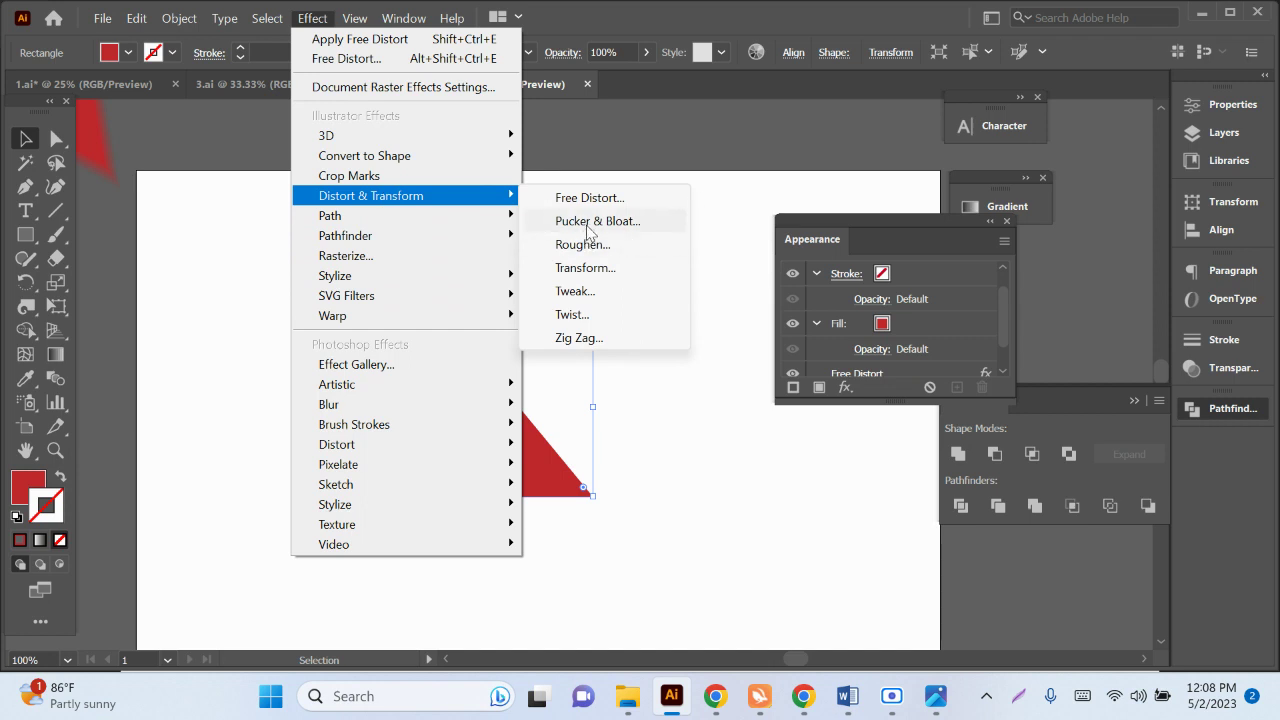
# Step: Preview a bloat with Pucker & Bloat, cancel it, and delete the distorted shape
pyautogui.click(588, 222)
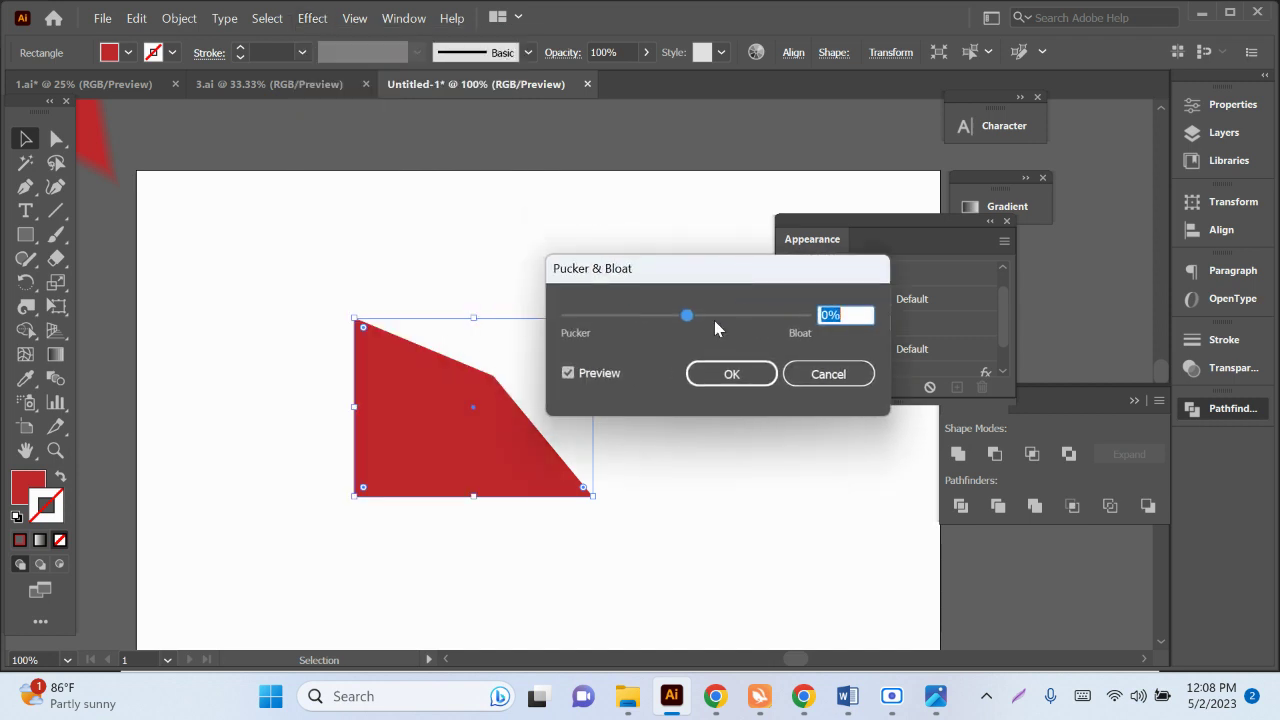
pyautogui.moveTo(688, 318); pyautogui.dragTo(740, 327)
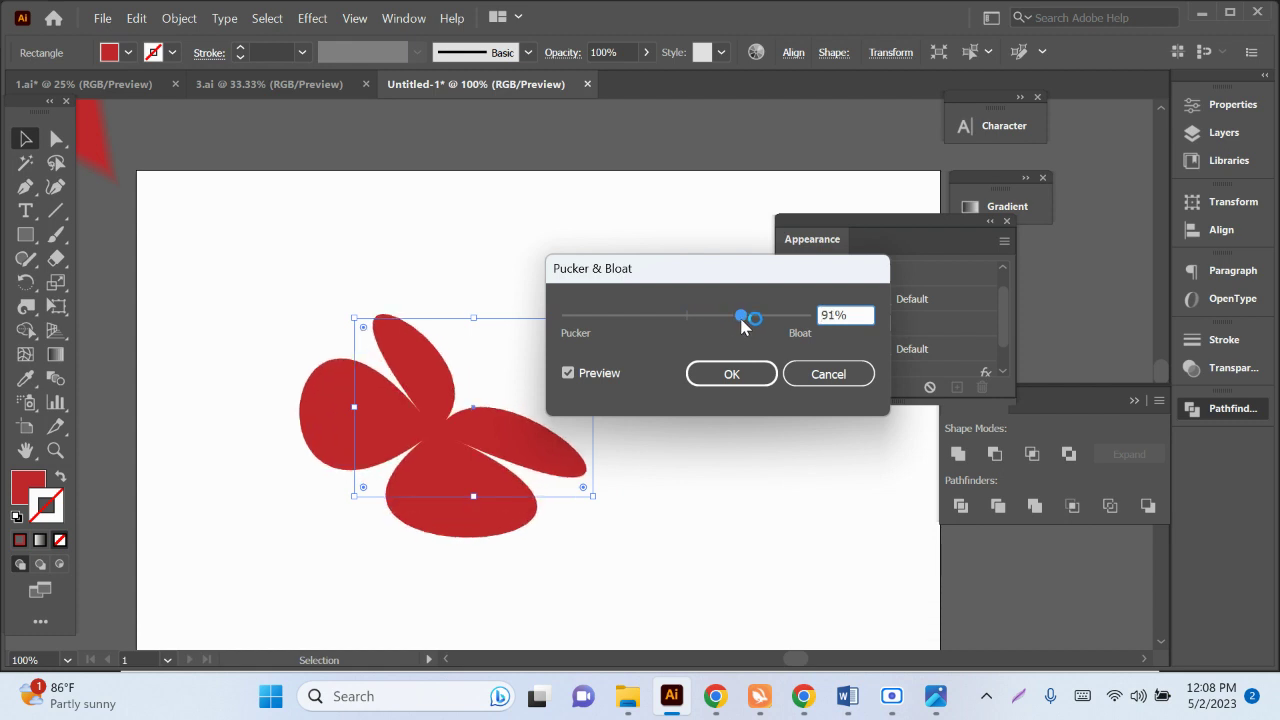
pyautogui.moveTo(740, 327)
pyautogui.mouseDown()
pyautogui.moveTo(766, 330)
pyautogui.moveTo(735, 322)
pyautogui.mouseUp()
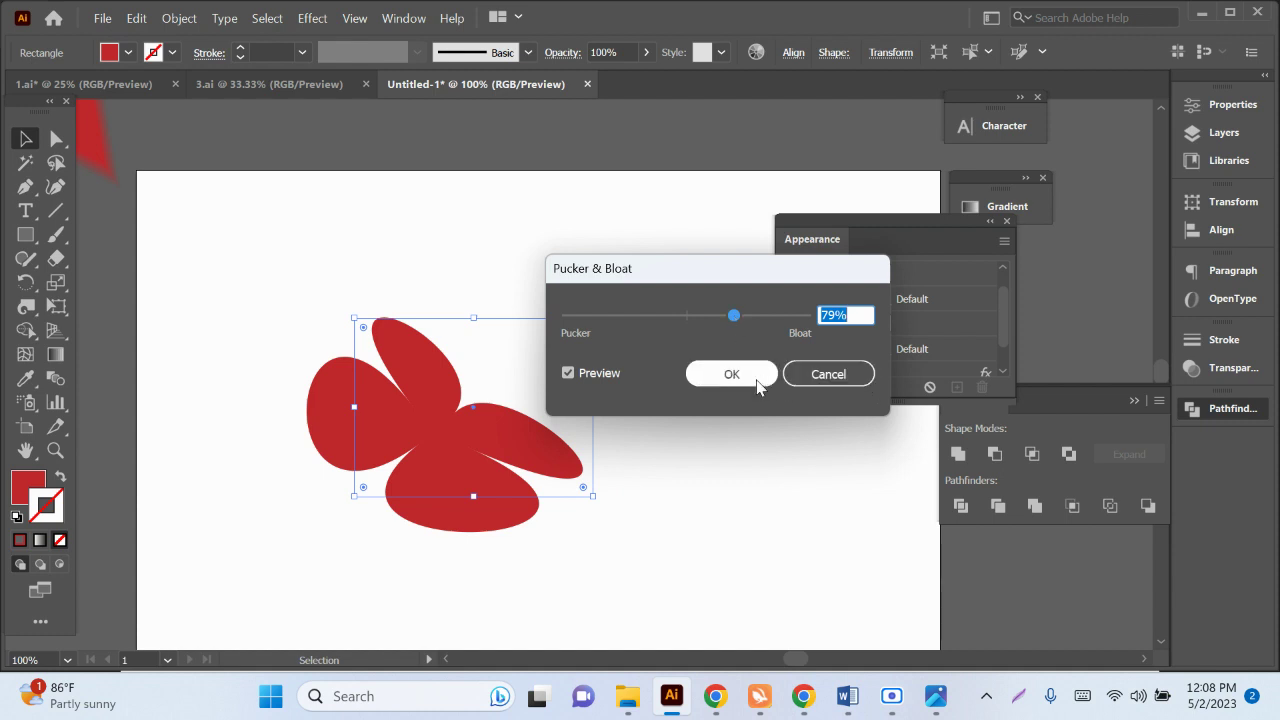
pyautogui.click(838, 381)
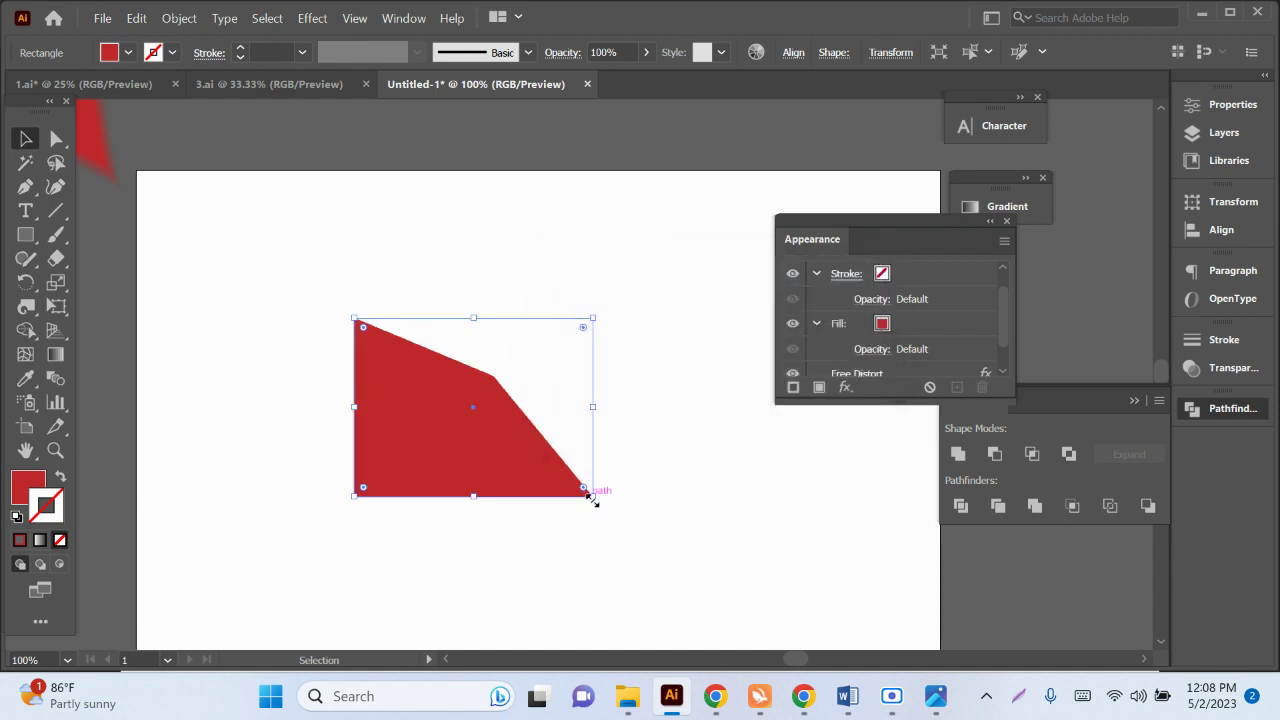
pyautogui.press('Delete')
# Step: Draw a new red rectangle near the page centre and open Pucker & Bloat for it
pyautogui.click(26, 235)
pyautogui.moveTo(388, 332); pyautogui.dragTo(630, 538)
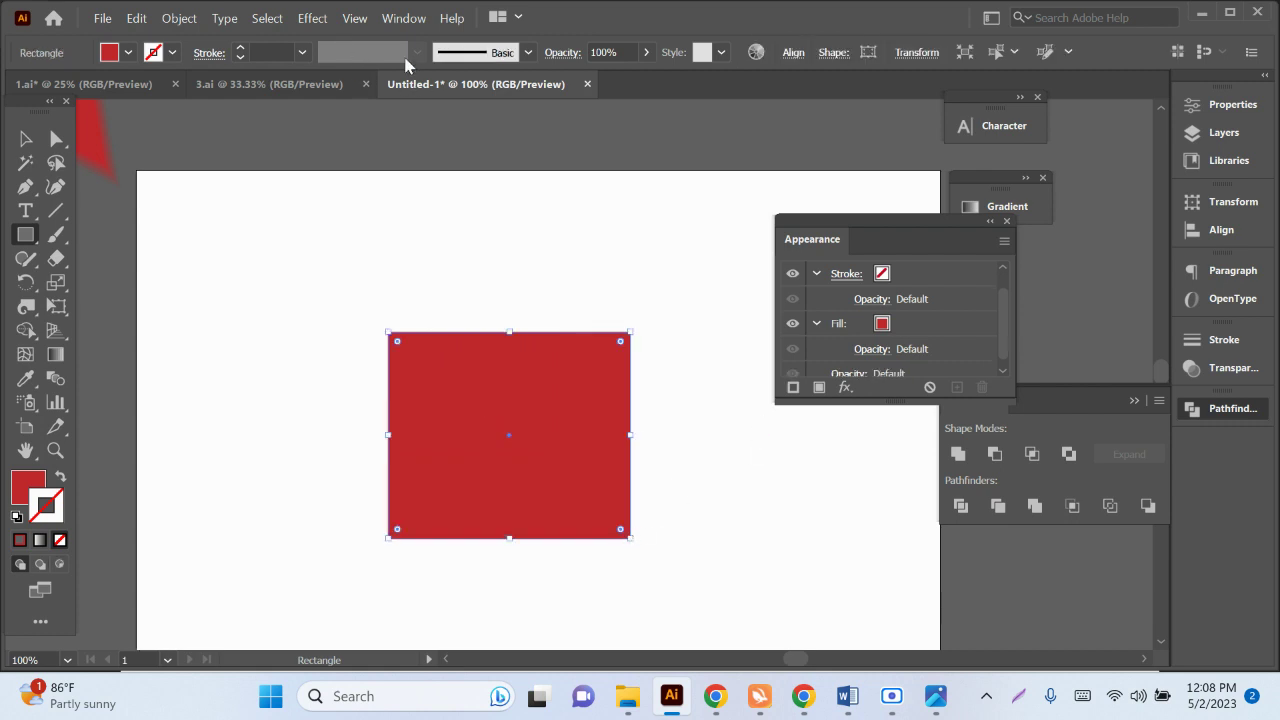
pyautogui.click(312, 20)
pyautogui.moveTo(371, 195)
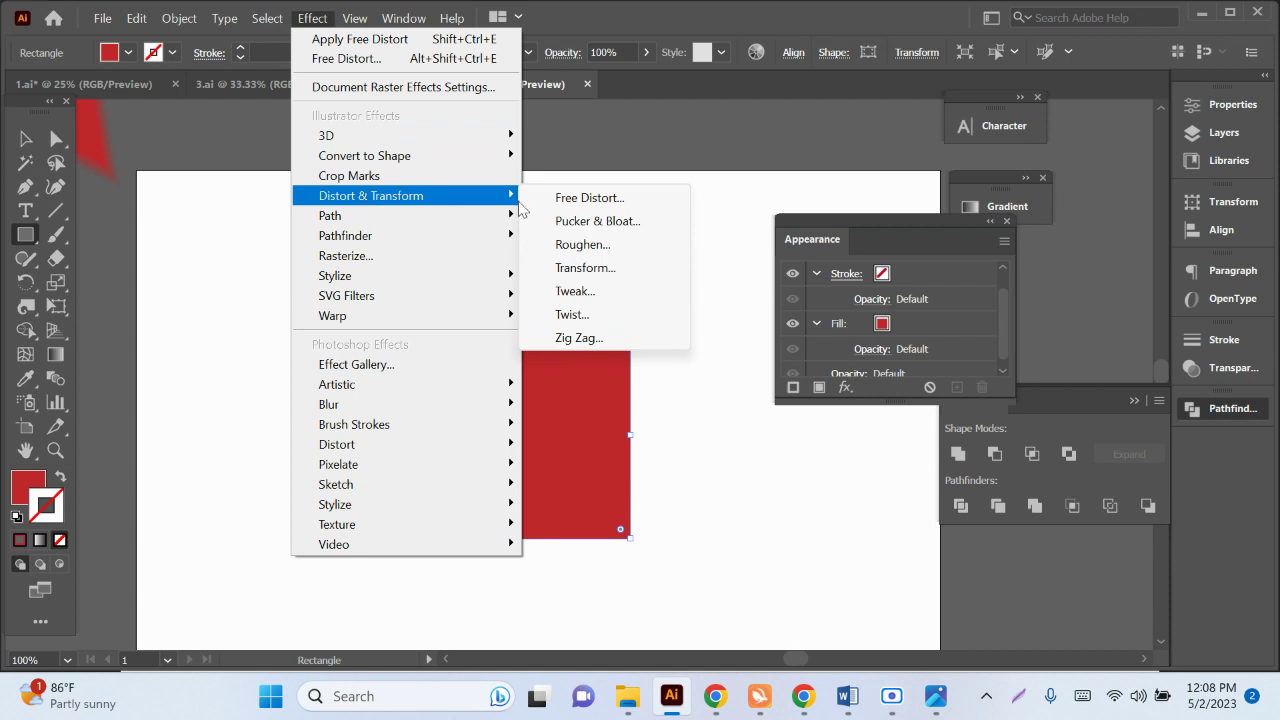
pyautogui.click(579, 222)
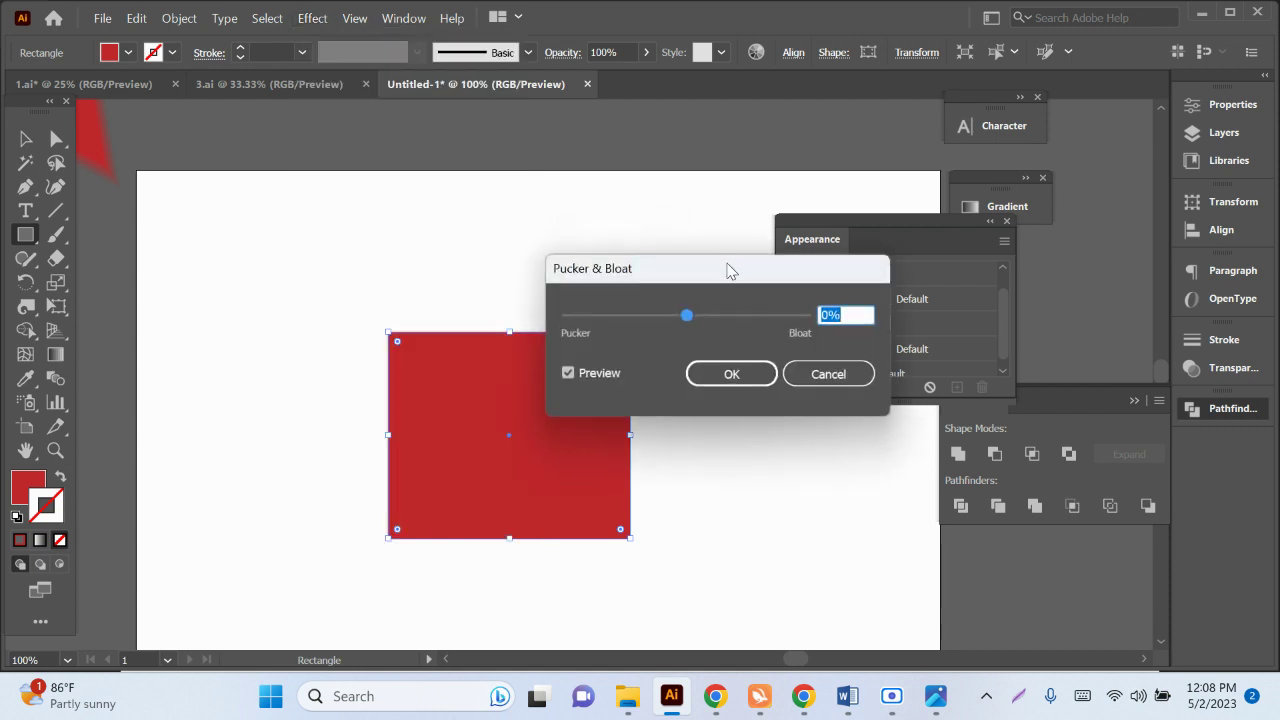
pyautogui.moveTo(728, 268); pyautogui.dragTo(857, 269)
# Step: Preview bloat and pucker amounts on the rectangle, then cancel the effect
pyautogui.moveTo(818, 326)
pyautogui.mouseDown()
pyautogui.moveTo(877, 336)
pyautogui.moveTo(808, 333)
pyautogui.moveTo(831, 337)
pyautogui.moveTo(819, 320)
pyautogui.mouseUp()
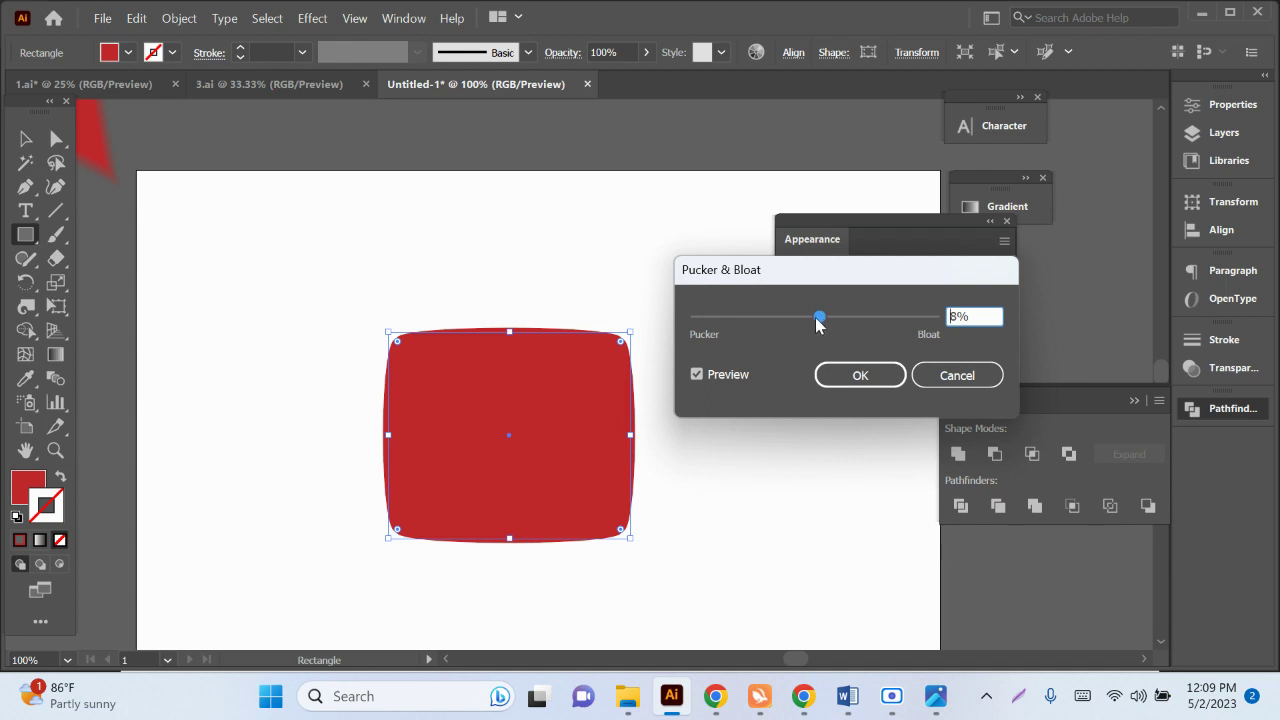
pyautogui.moveTo(820, 320)
pyautogui.mouseDown()
pyautogui.moveTo(738, 325)
pyautogui.moveTo(797, 328)
pyautogui.mouseUp()
pyautogui.press('Up')
pyautogui.press('Up')
pyautogui.press('Up')
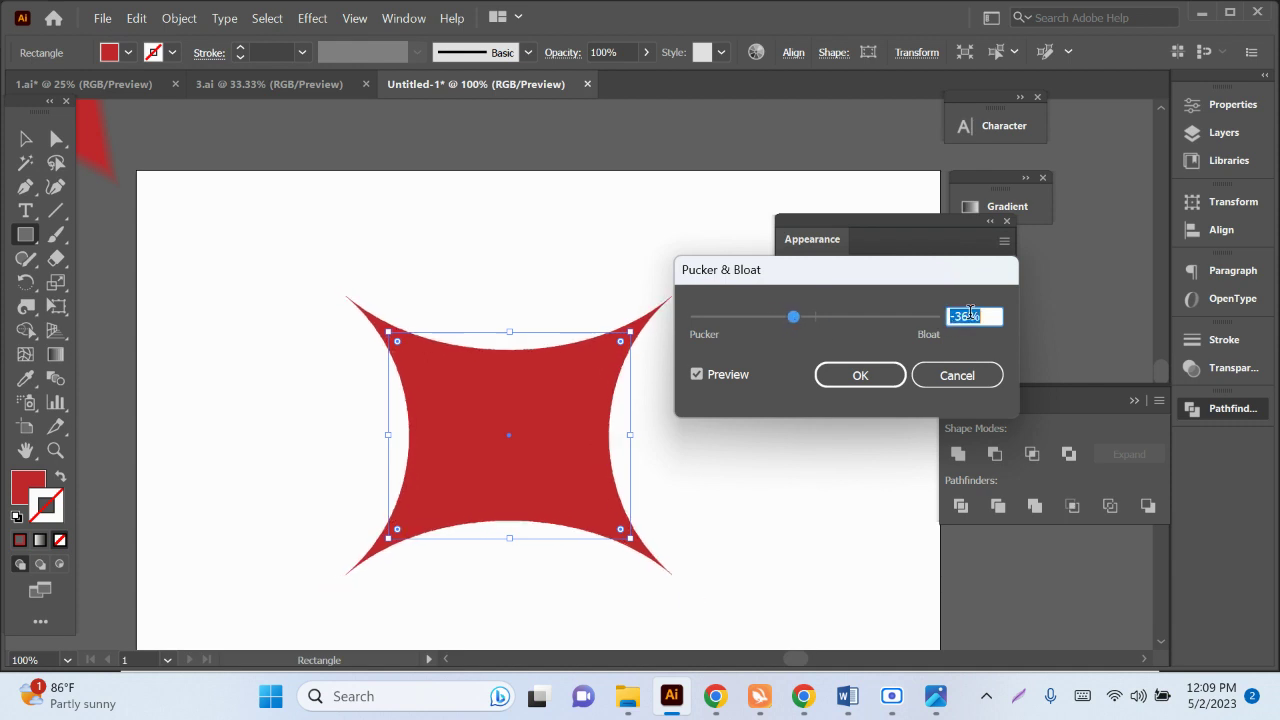
pyautogui.press('Up')
pyautogui.press('Up')
pyautogui.press('Up')
pyautogui.press('Up')
pyautogui.press('Up')
pyautogui.press('Up')
pyautogui.press('Up')
pyautogui.press('Up')
pyautogui.press('Up')
pyautogui.press('Up')
pyautogui.press('Up')
pyautogui.press('Up')
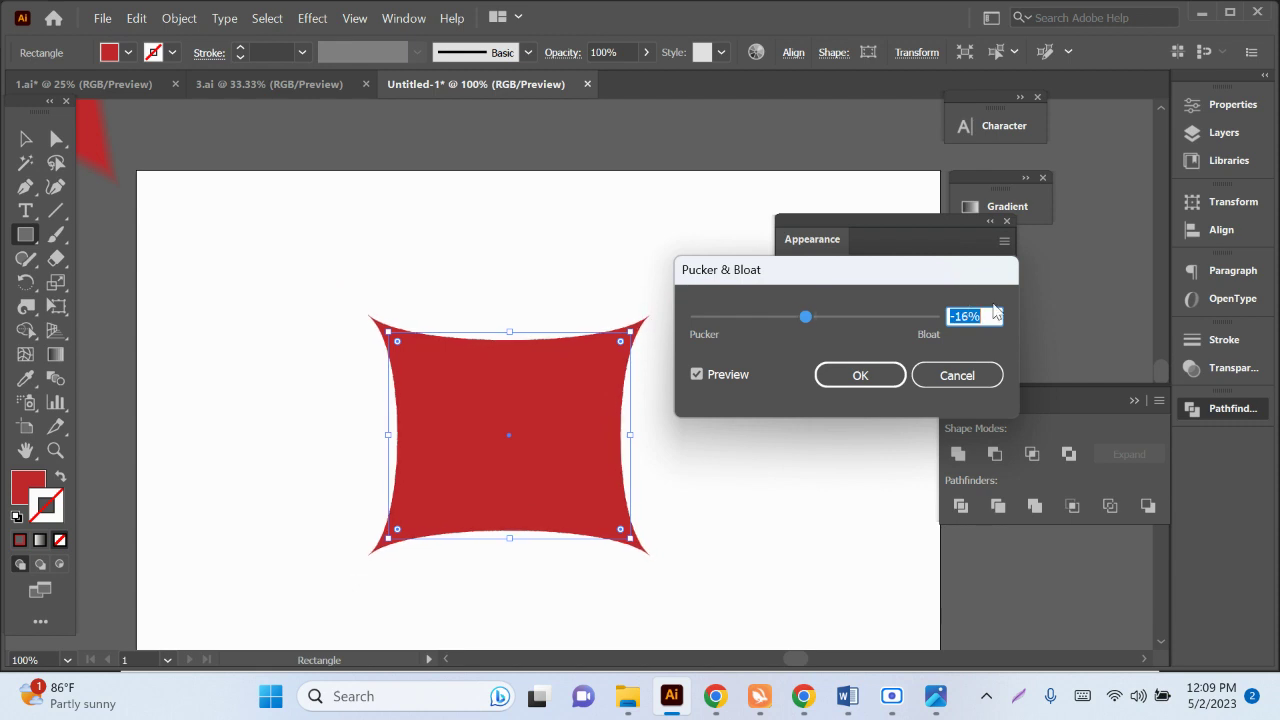
pyautogui.click(944, 373)
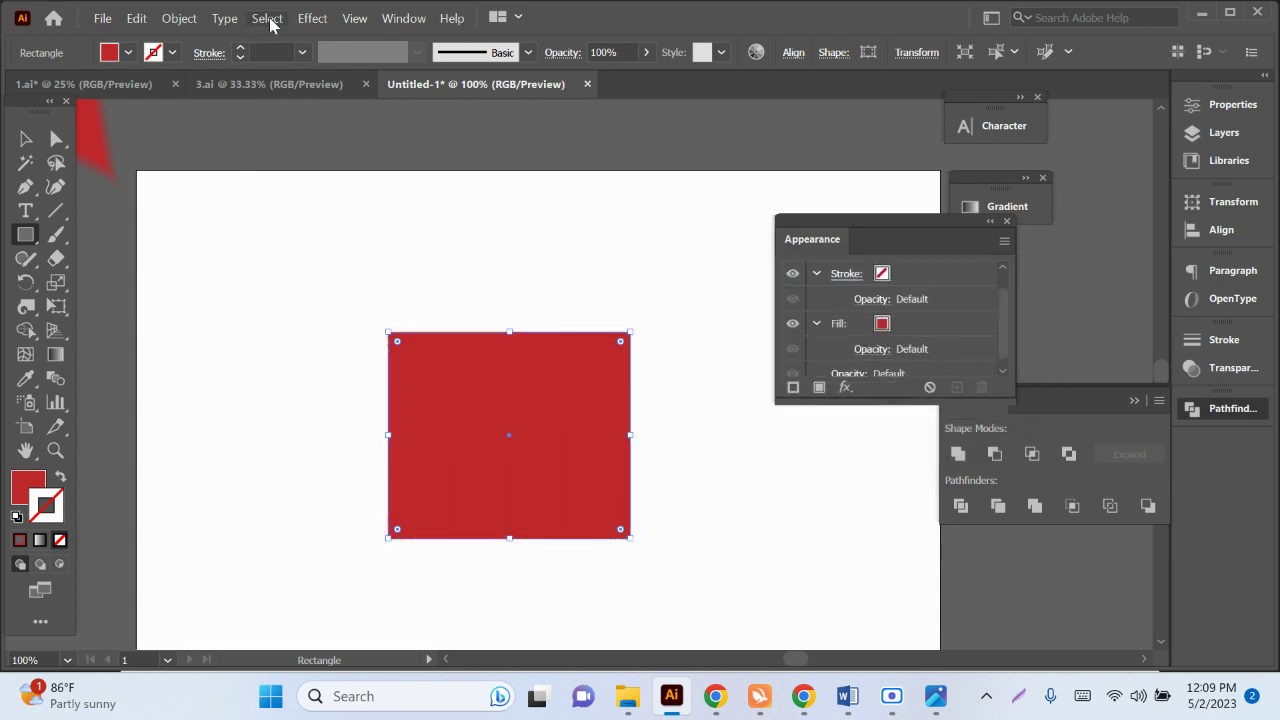
pyautogui.click(312, 18)
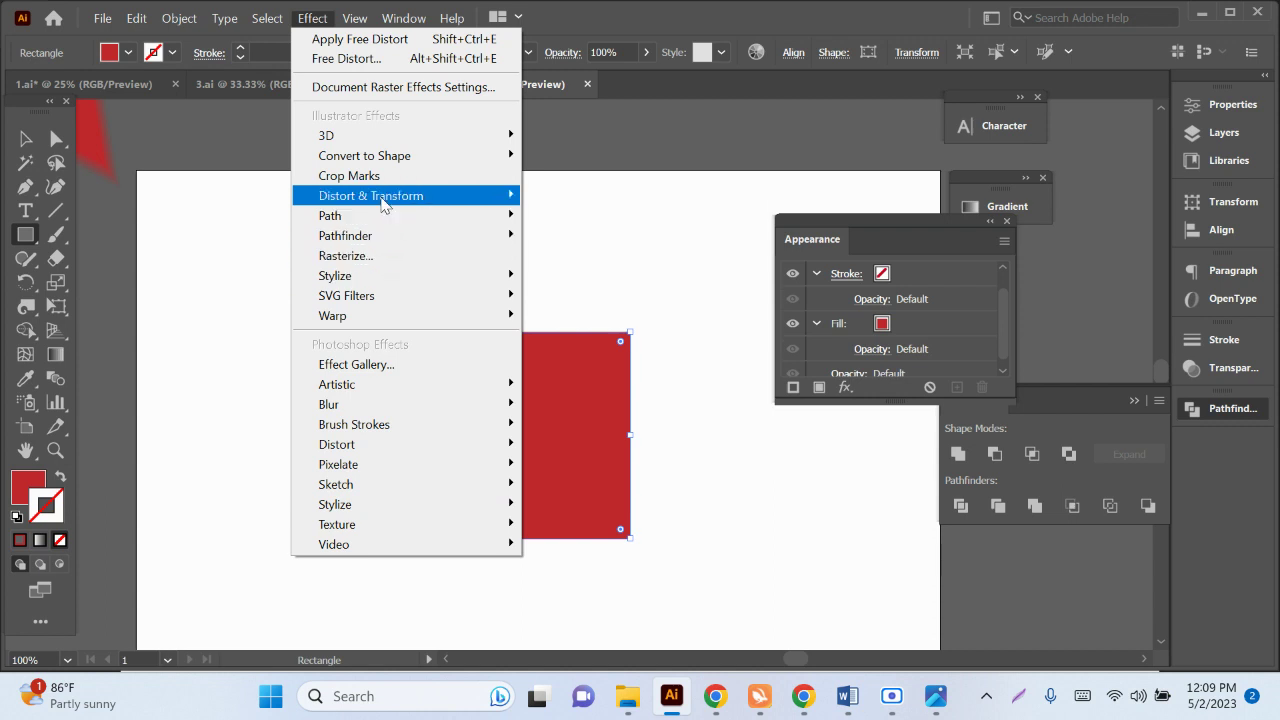
pyautogui.moveTo(371, 195)
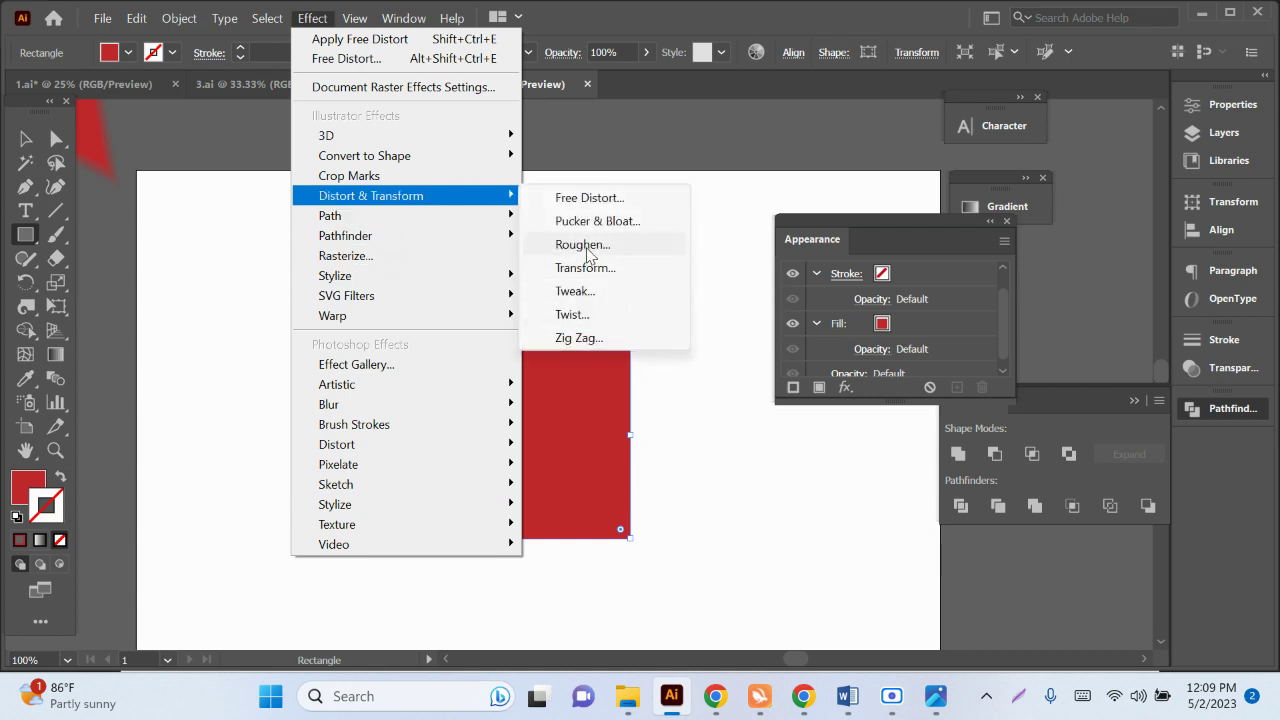
pyautogui.click(588, 252)
pyautogui.moveTo(630, 192); pyautogui.dragTo(764, 206)
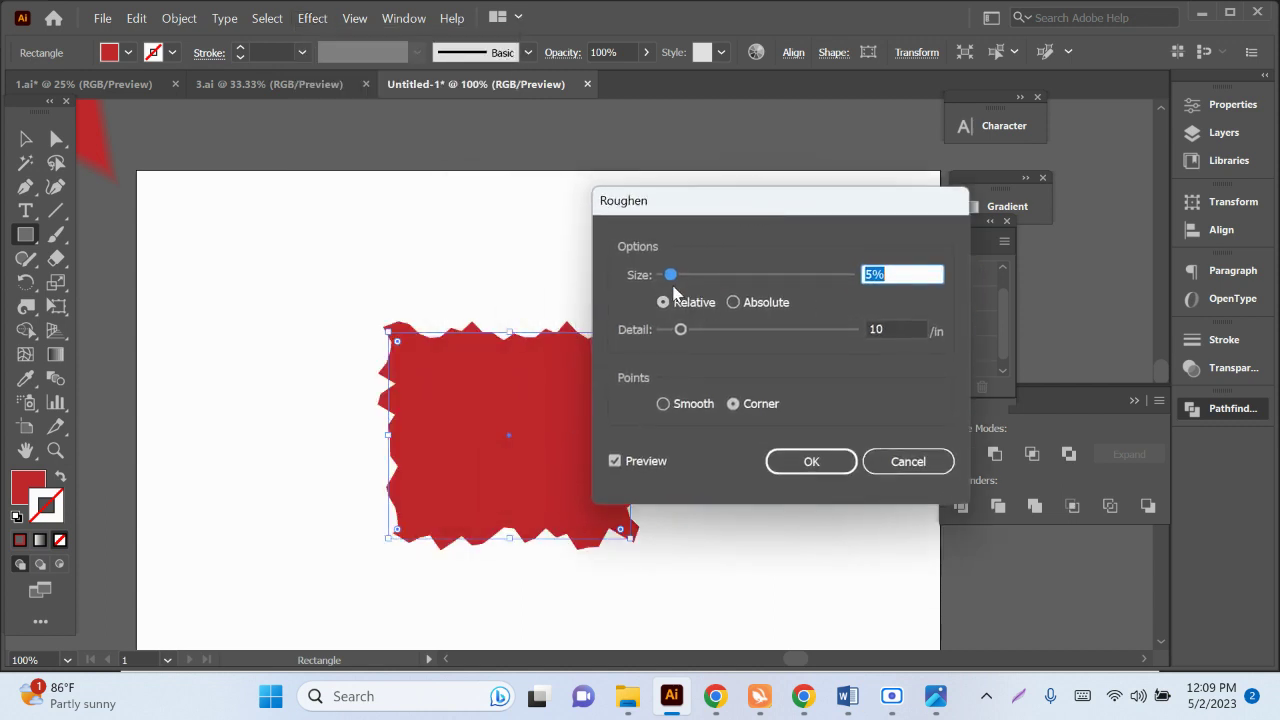
pyautogui.moveTo(673, 286); pyautogui.dragTo(744, 284)
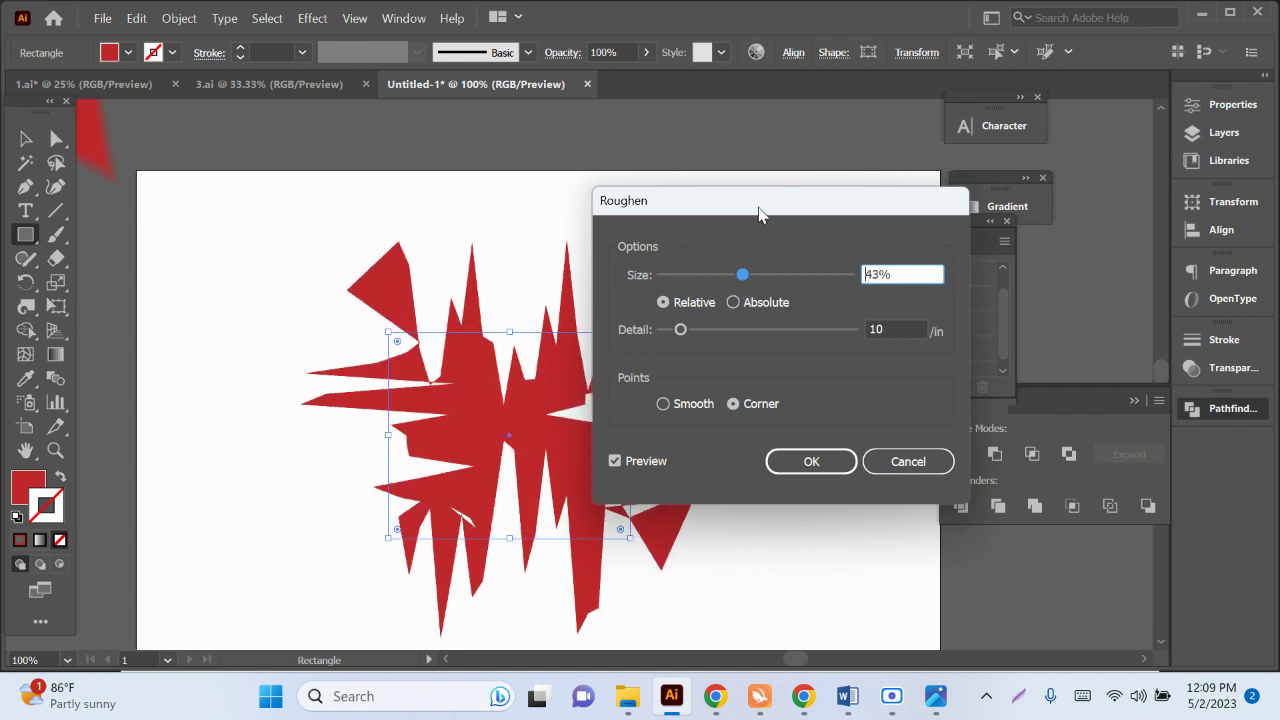
pyautogui.moveTo(759, 213); pyautogui.dragTo(887, 205)
pyautogui.moveTo(815, 320)
pyautogui.mouseDown()
pyautogui.moveTo(959, 333)
pyautogui.moveTo(945, 328)
pyautogui.mouseUp()
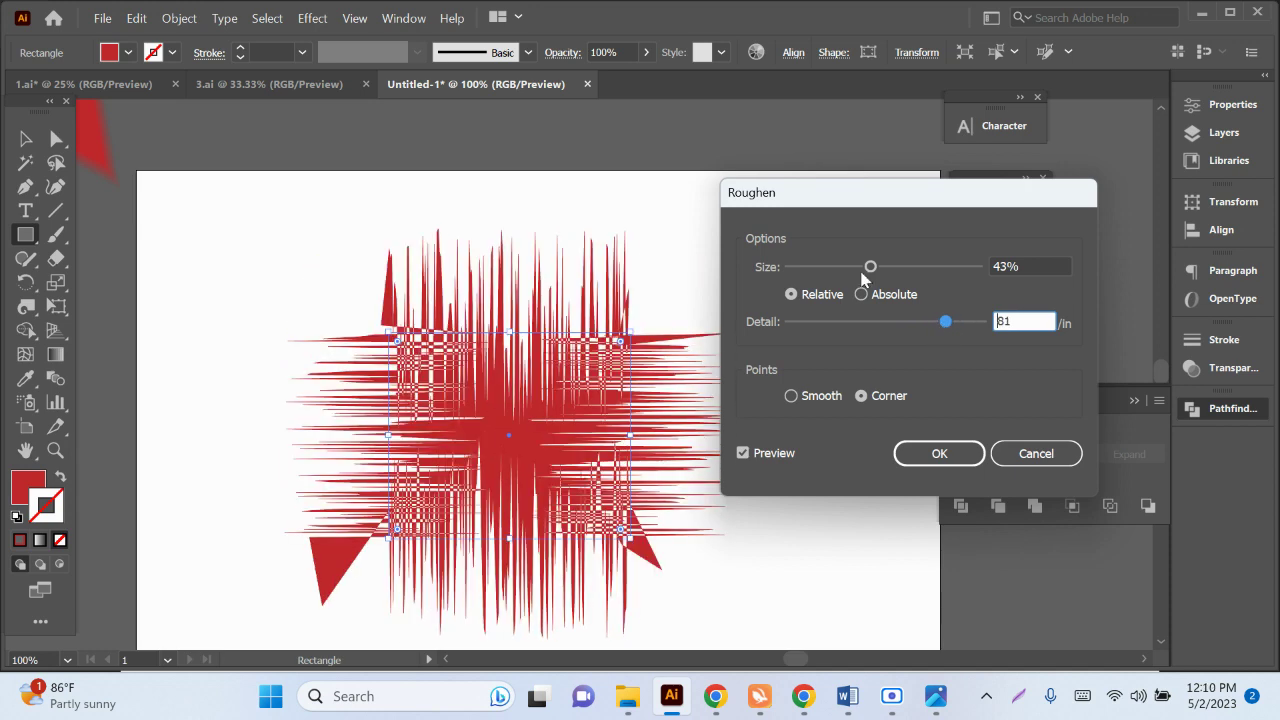
pyautogui.click(1030, 453)
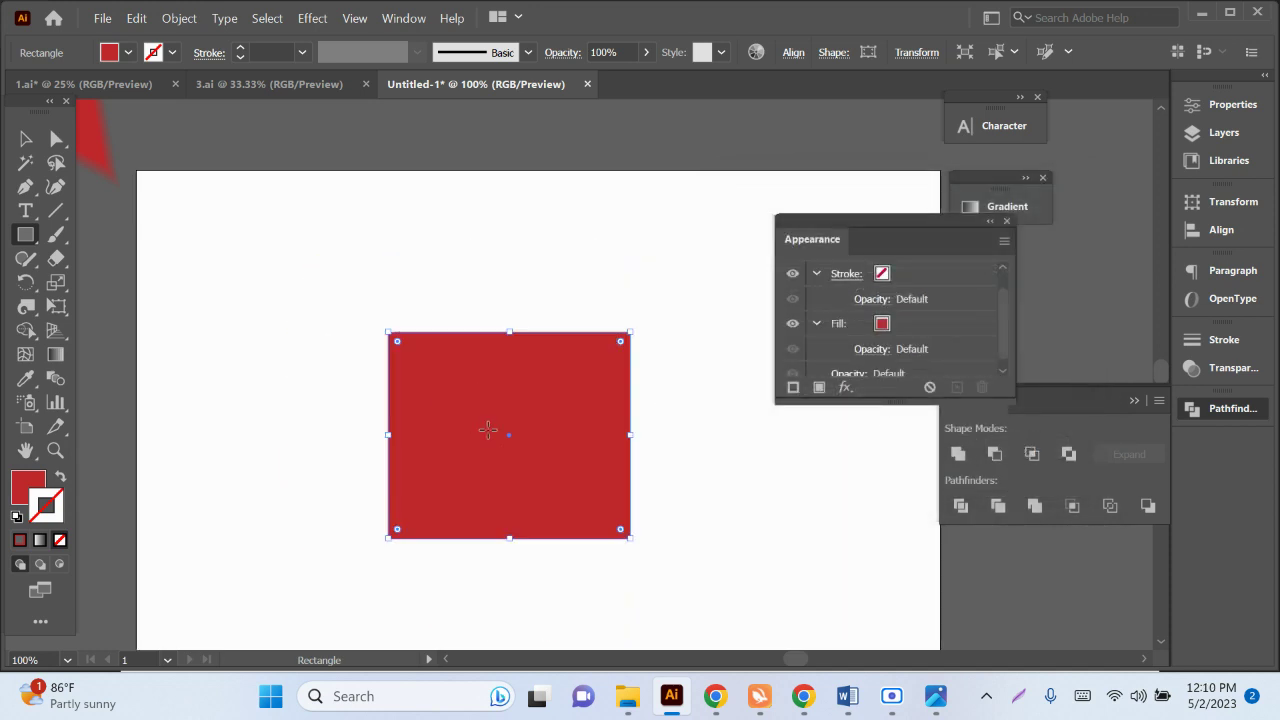
# Step: Delete the rectangle and draw a red circle near the page centre with the Ellipse tool
pyautogui.press('Delete')
pyautogui.moveTo(25, 234); pyautogui.dragTo(103, 313)
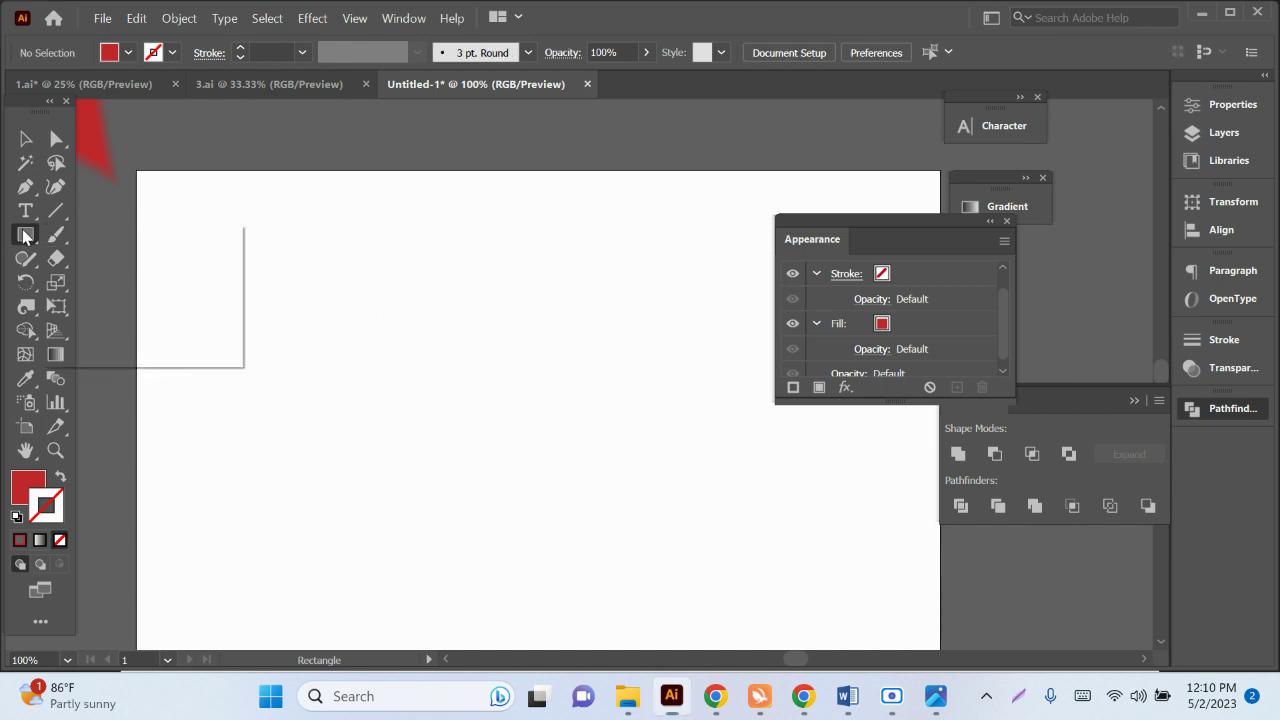
pyautogui.click(110, 283)
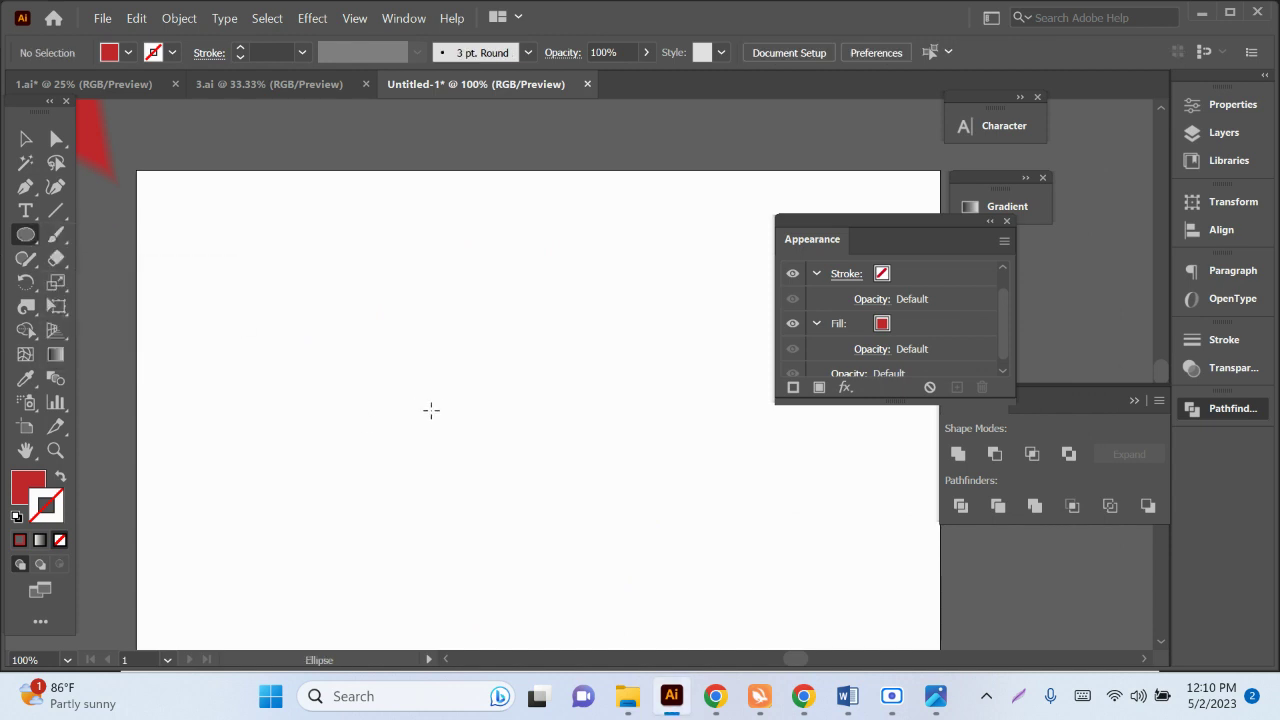
pyautogui.moveTo(498, 411); pyautogui.dragTo(631, 543)
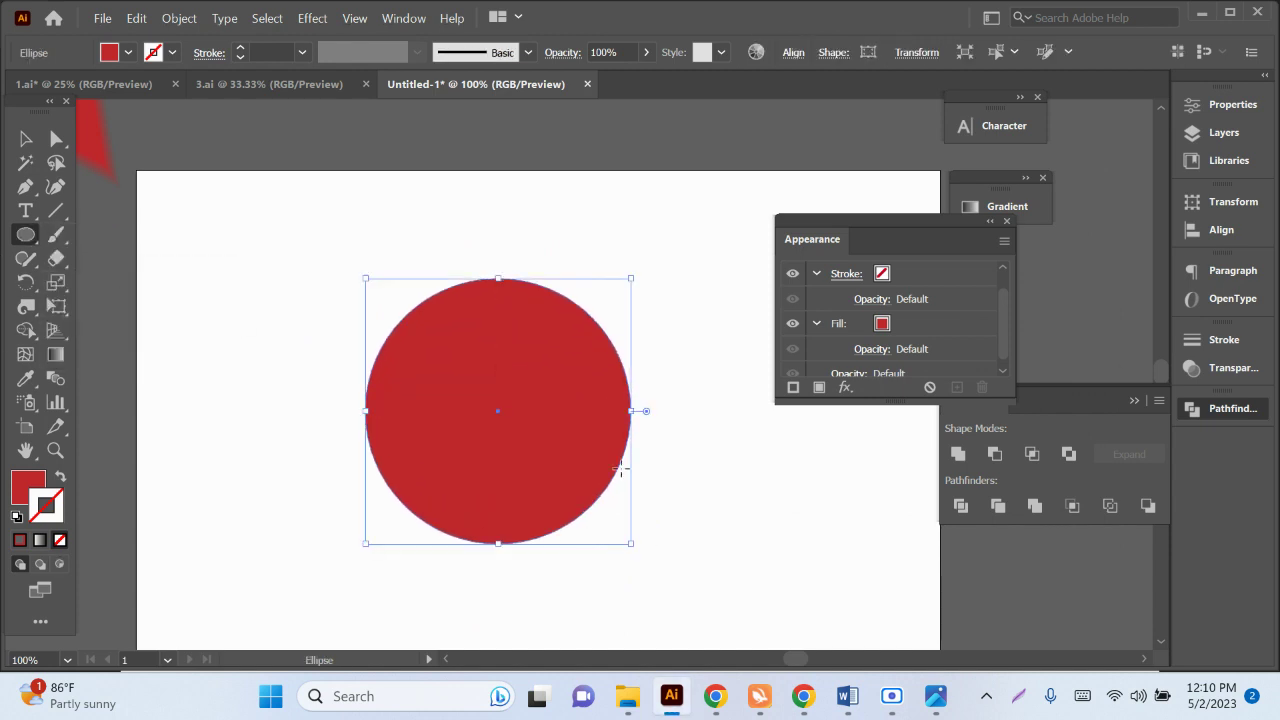
# Step: Preview Pucker & Bloat amounts on the circle, then cancel the effect
pyautogui.click(313, 18)
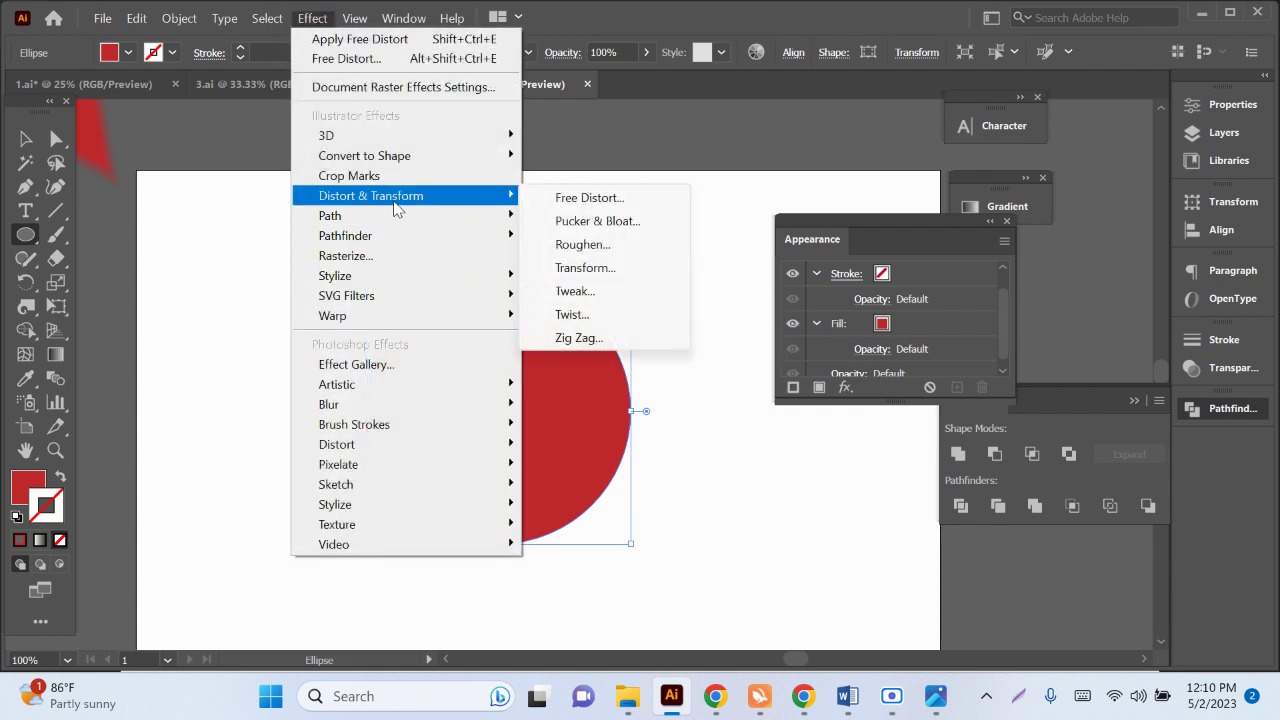
pyautogui.moveTo(371, 196)
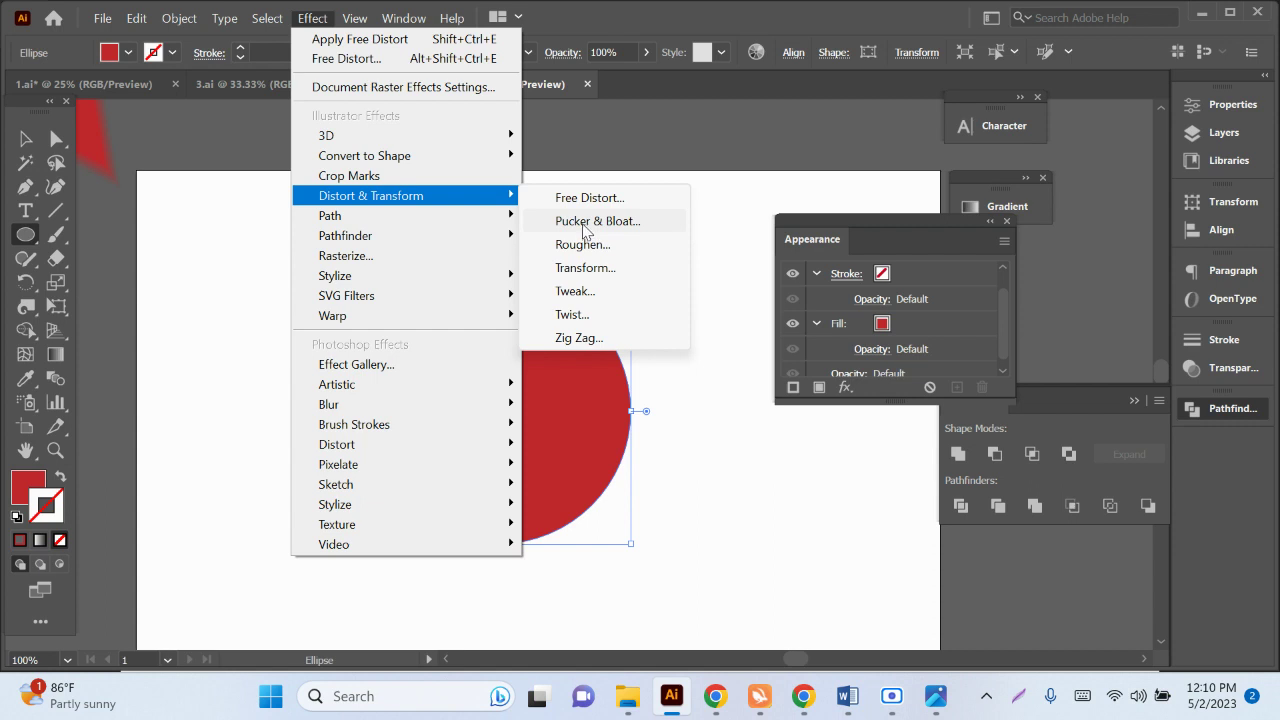
pyautogui.click(597, 221)
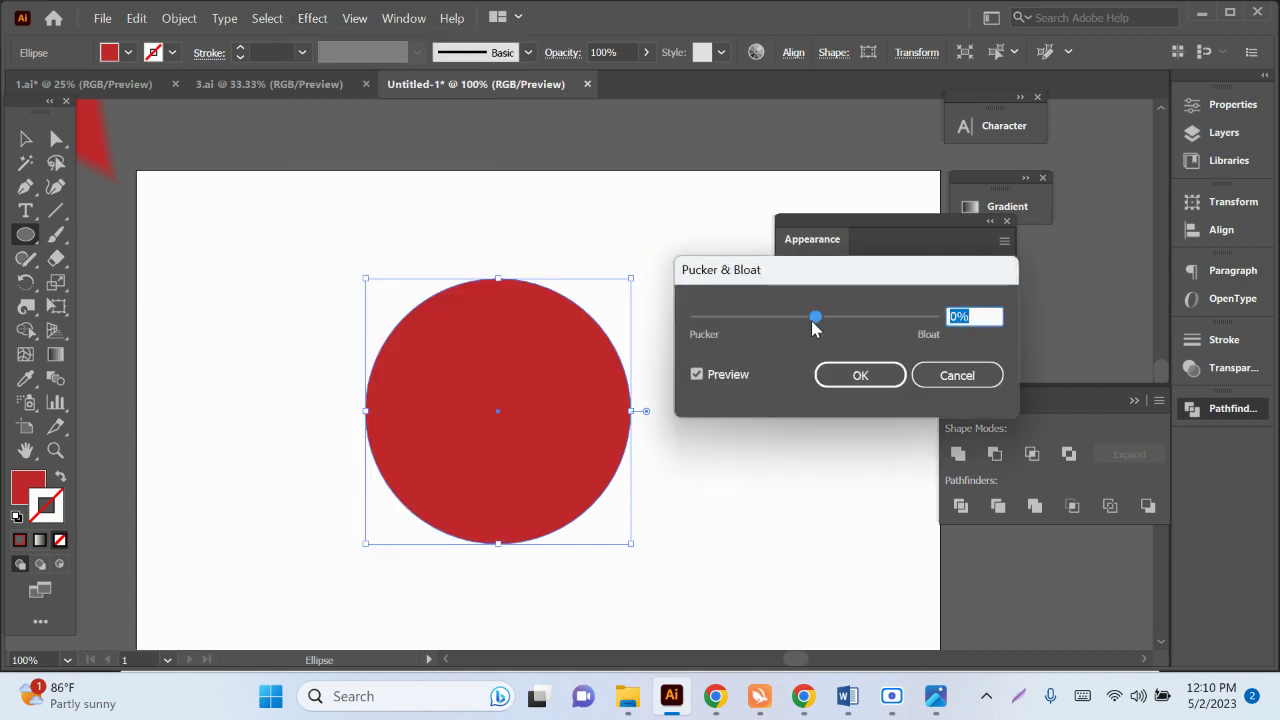
pyautogui.moveTo(815, 317)
pyautogui.mouseDown()
pyautogui.moveTo(860, 318)
pyautogui.moveTo(822, 321)
pyautogui.mouseUp()
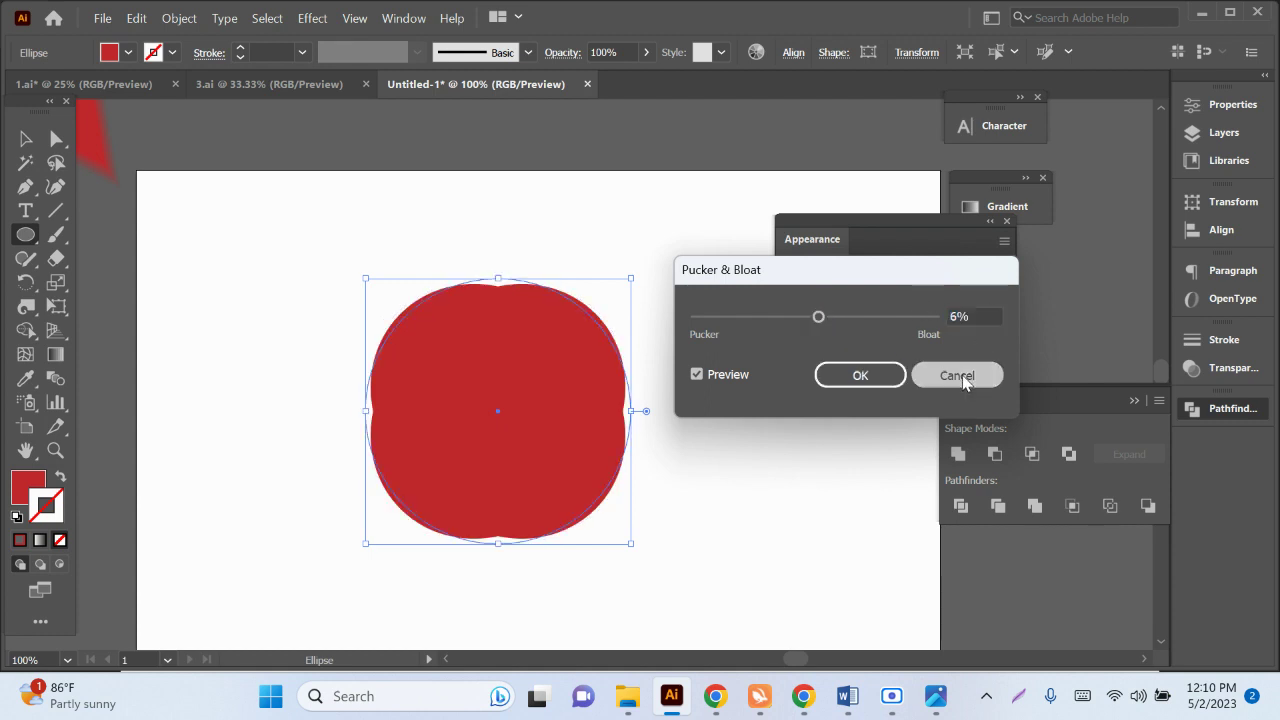
pyautogui.click(957, 376)
pyautogui.click(312, 18)
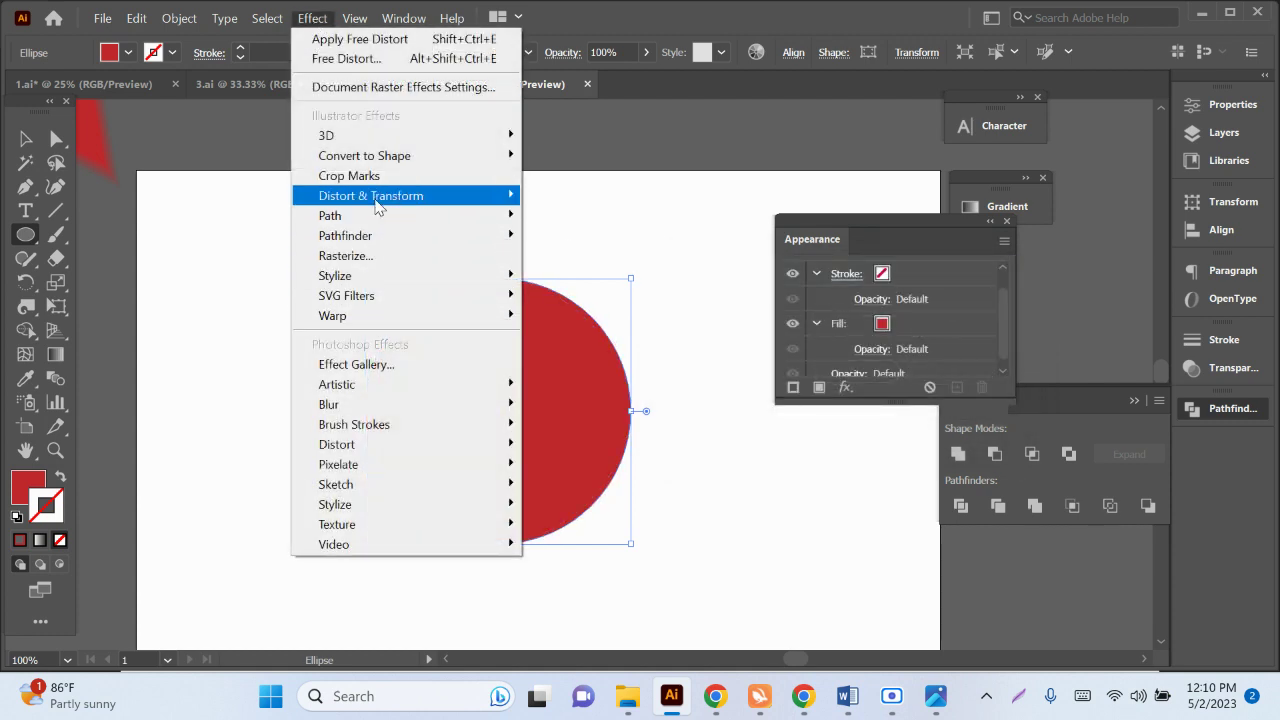
# Step: Preview Roughen on the circle, raising the size toward 49% then settling at 30%
pyautogui.moveTo(370, 196)
pyautogui.click(570, 246)
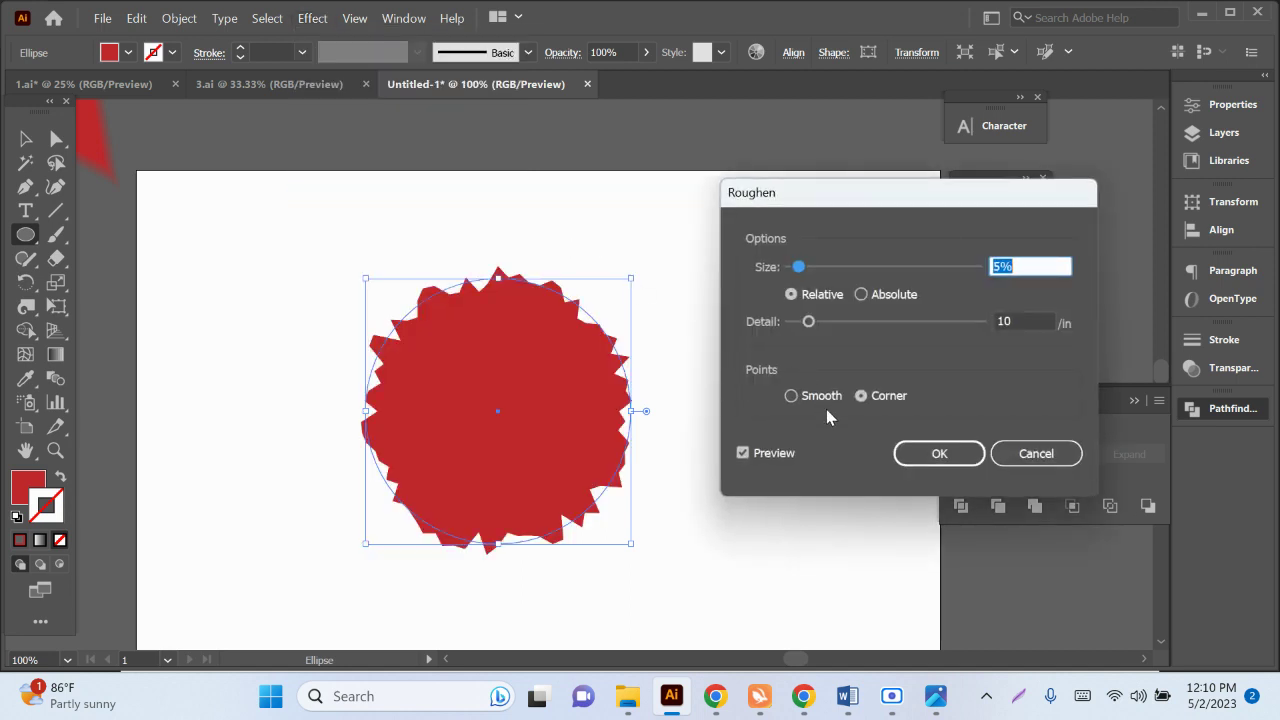
pyautogui.moveTo(805, 275); pyautogui.dragTo(811, 276)
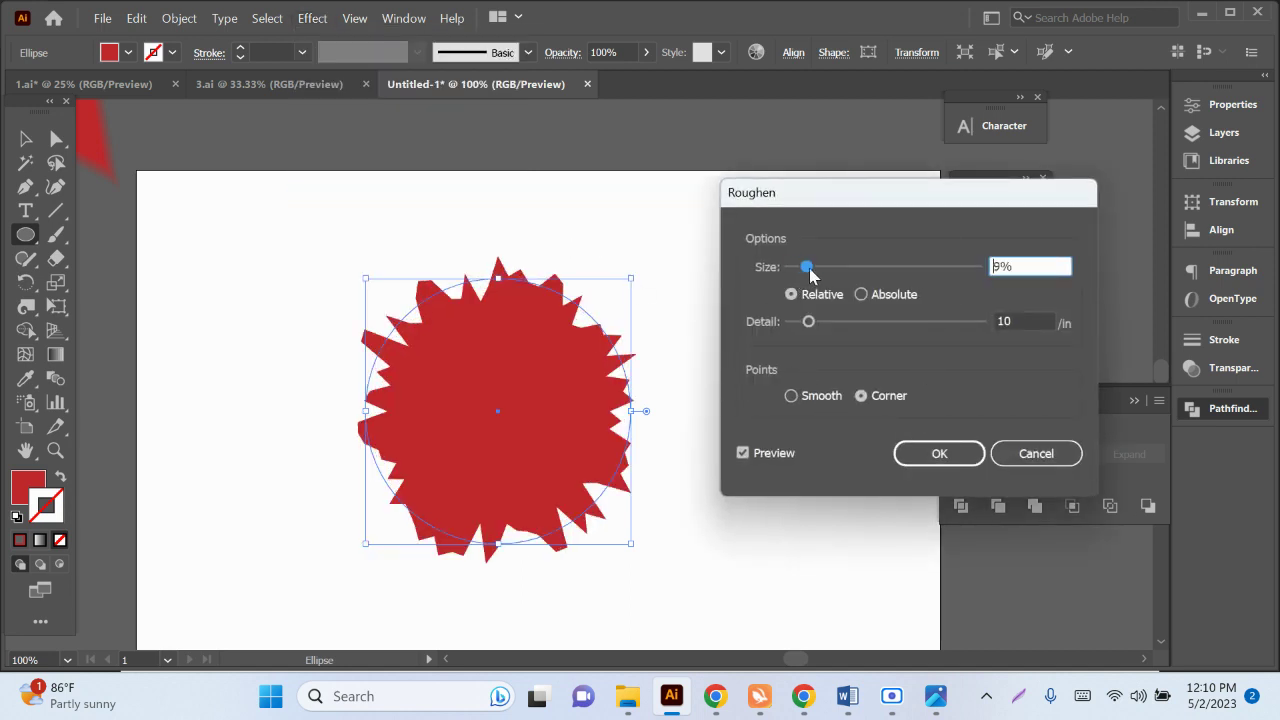
pyautogui.press('Up')
pyautogui.press('Up')
pyautogui.press('Up')
pyautogui.press('Up')
pyautogui.press('Up')
pyautogui.press('Up')
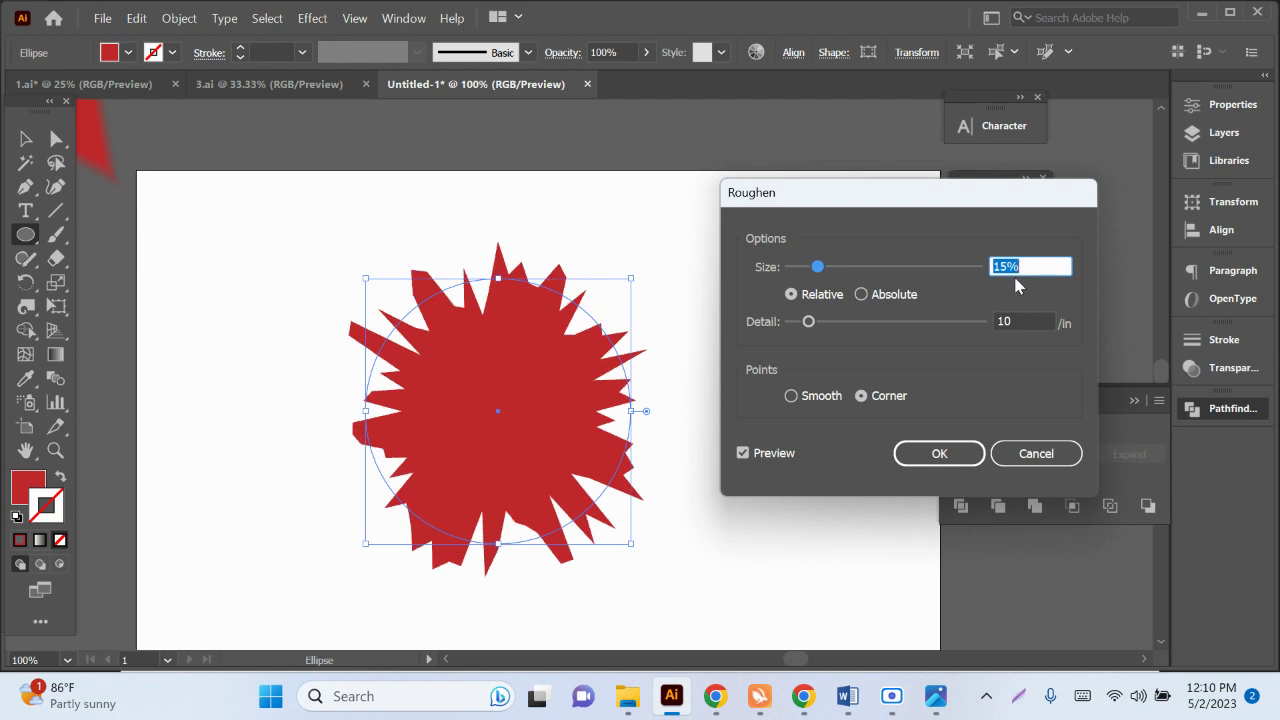
pyautogui.press('Up')
pyautogui.press('Up')
pyautogui.press('Up')
pyautogui.press('Up')
pyautogui.press('Up')
pyautogui.press('Up')
pyautogui.press('Up')
pyautogui.press('Up')
pyautogui.press('Up')
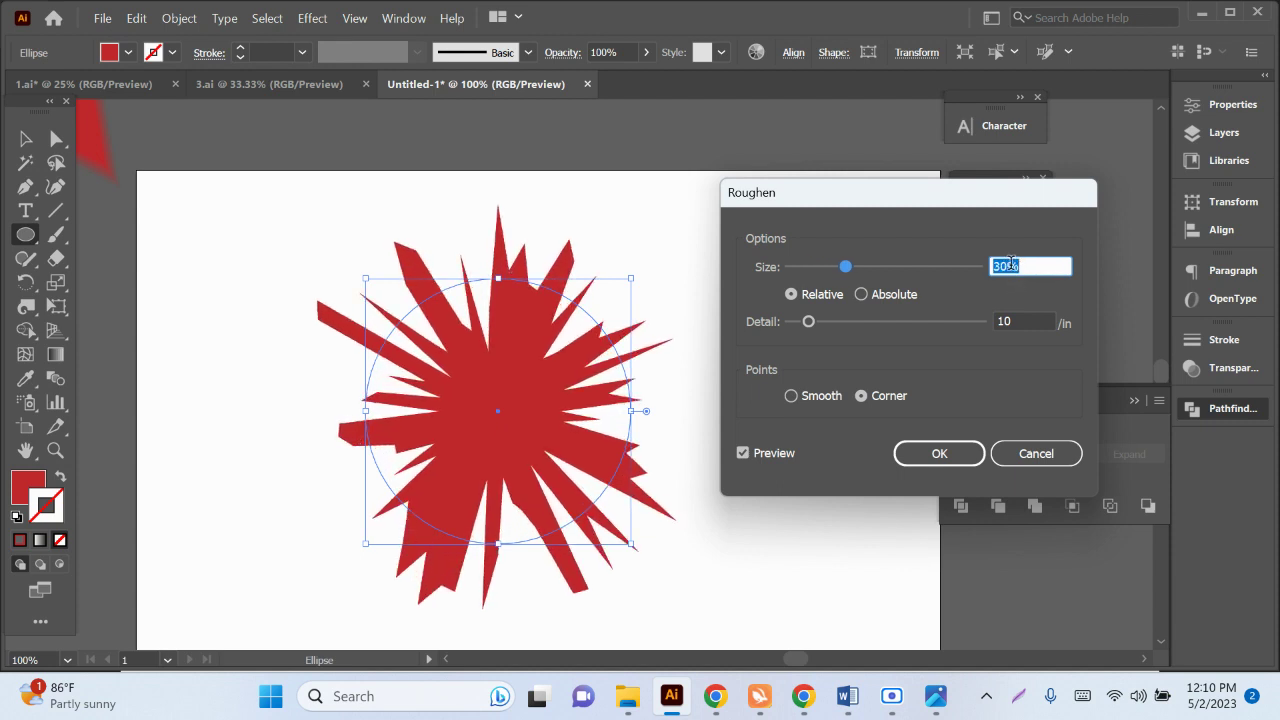
pyautogui.press('Up')
pyautogui.press('Up')
pyautogui.press('Up')
pyautogui.press('Up')
pyautogui.press('Up')
pyautogui.press('Up')
pyautogui.press('Up')
pyautogui.press('Up')
pyautogui.press('Up')
pyautogui.press('Up')
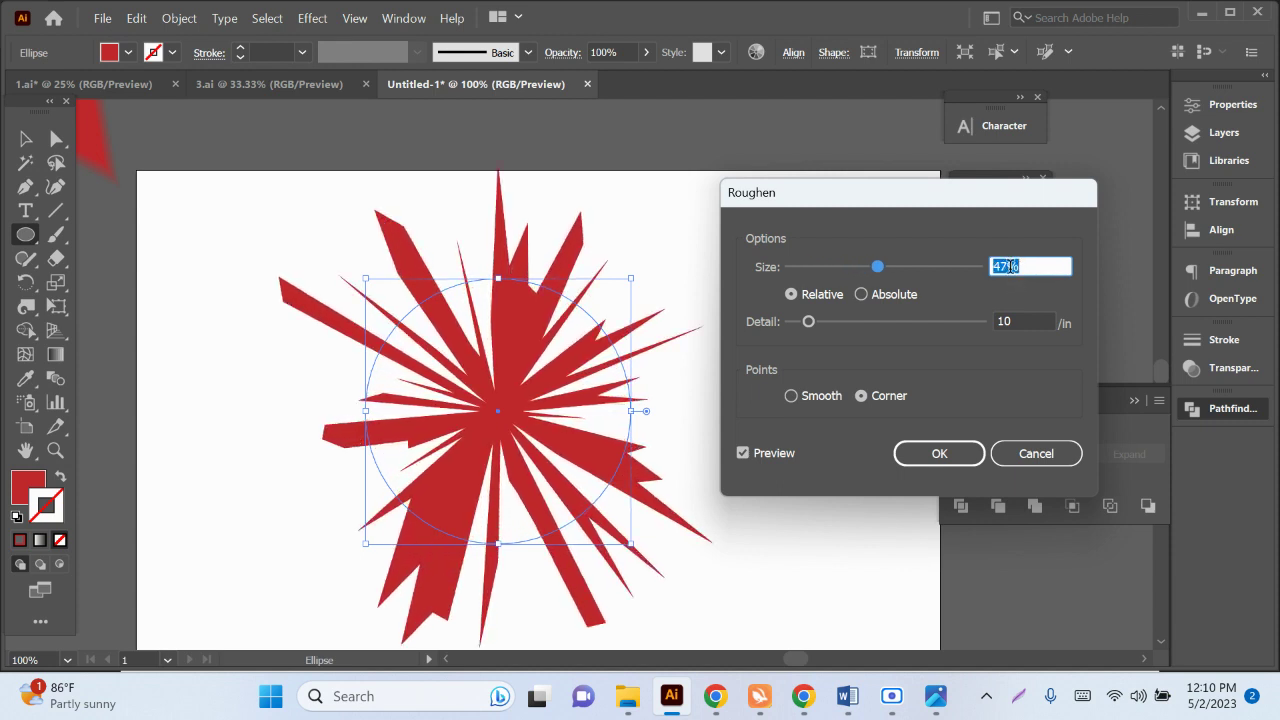
pyautogui.press('Up')
pyautogui.press('Up')
pyautogui.press('Up')
pyautogui.press('Down')
pyautogui.press('Down')
pyautogui.press('Down')
pyautogui.press('Down')
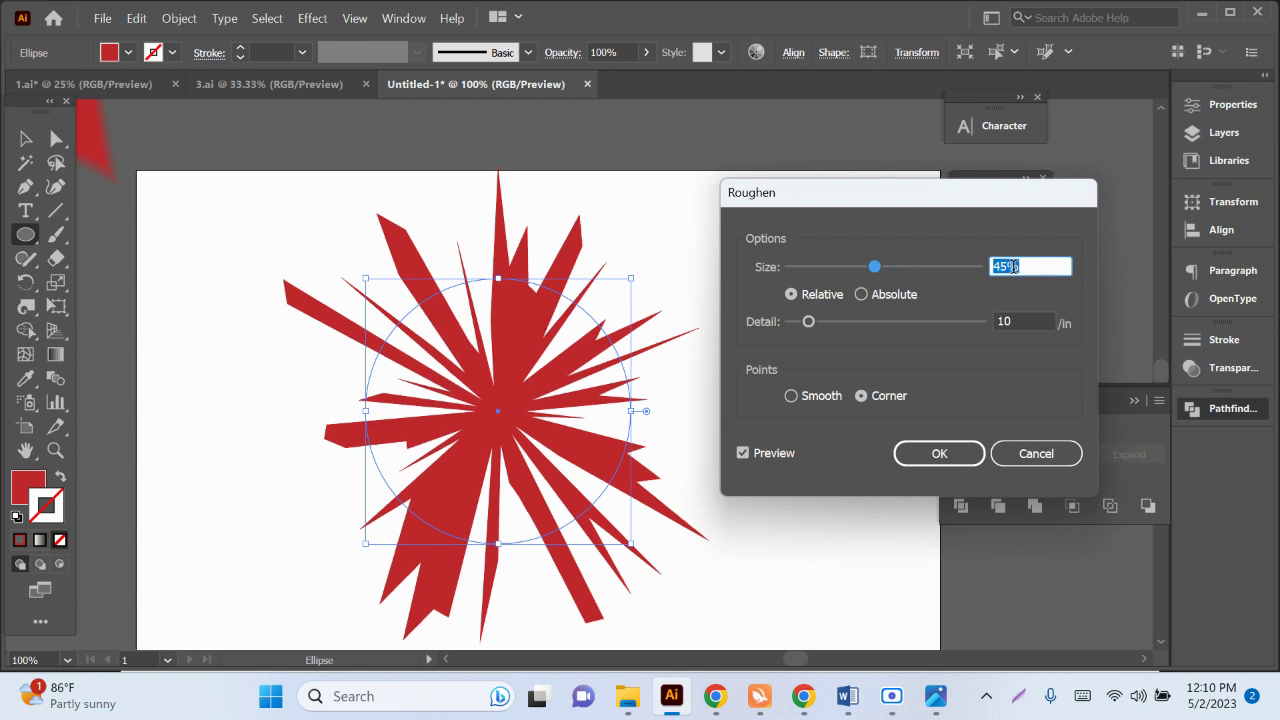
pyautogui.press('Down')
pyautogui.press('Down')
pyautogui.press('Down')
pyautogui.press('Down')
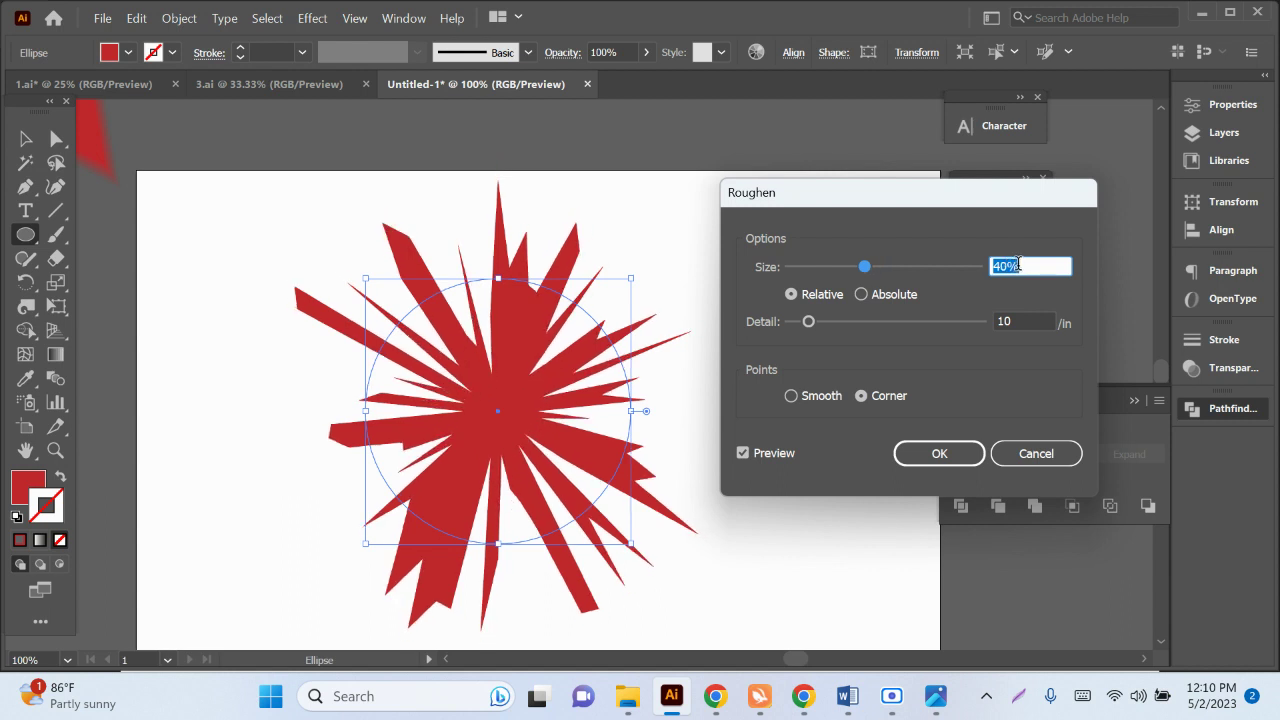
pyautogui.press('Down')
pyautogui.press('Down')
pyautogui.press('Down')
pyautogui.press('Down')
pyautogui.press('Down')
pyautogui.press('Down')
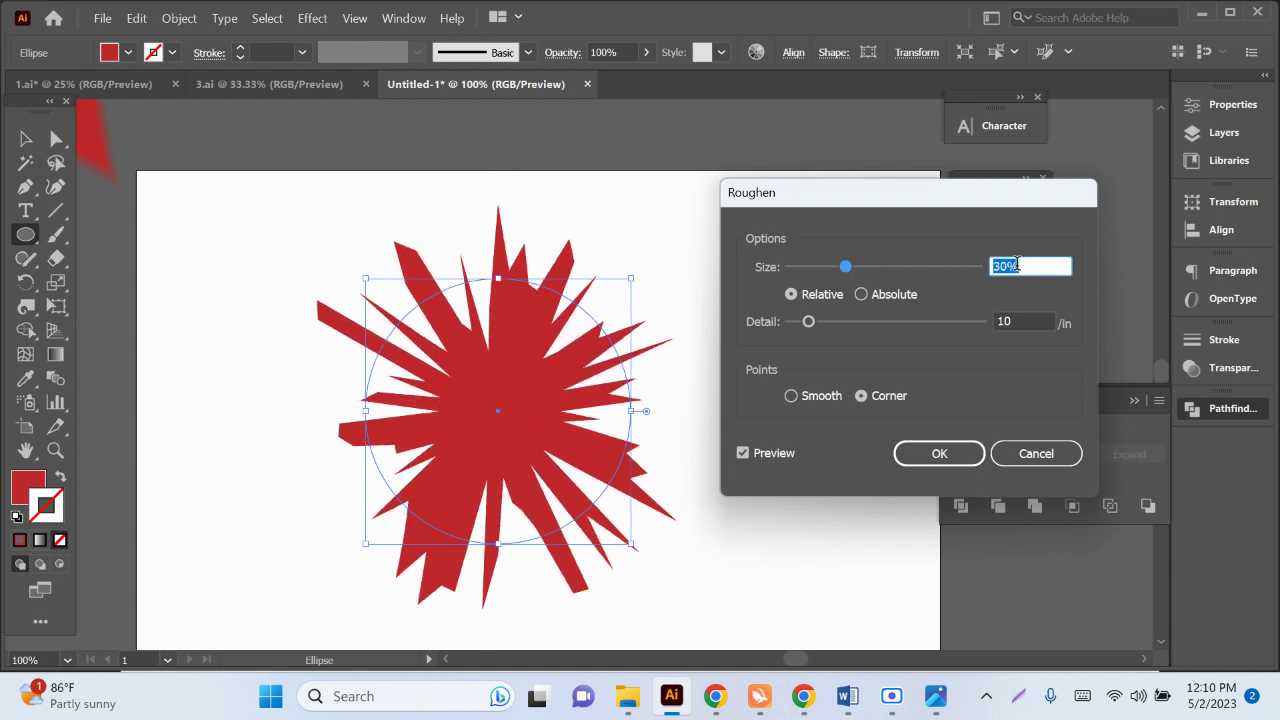
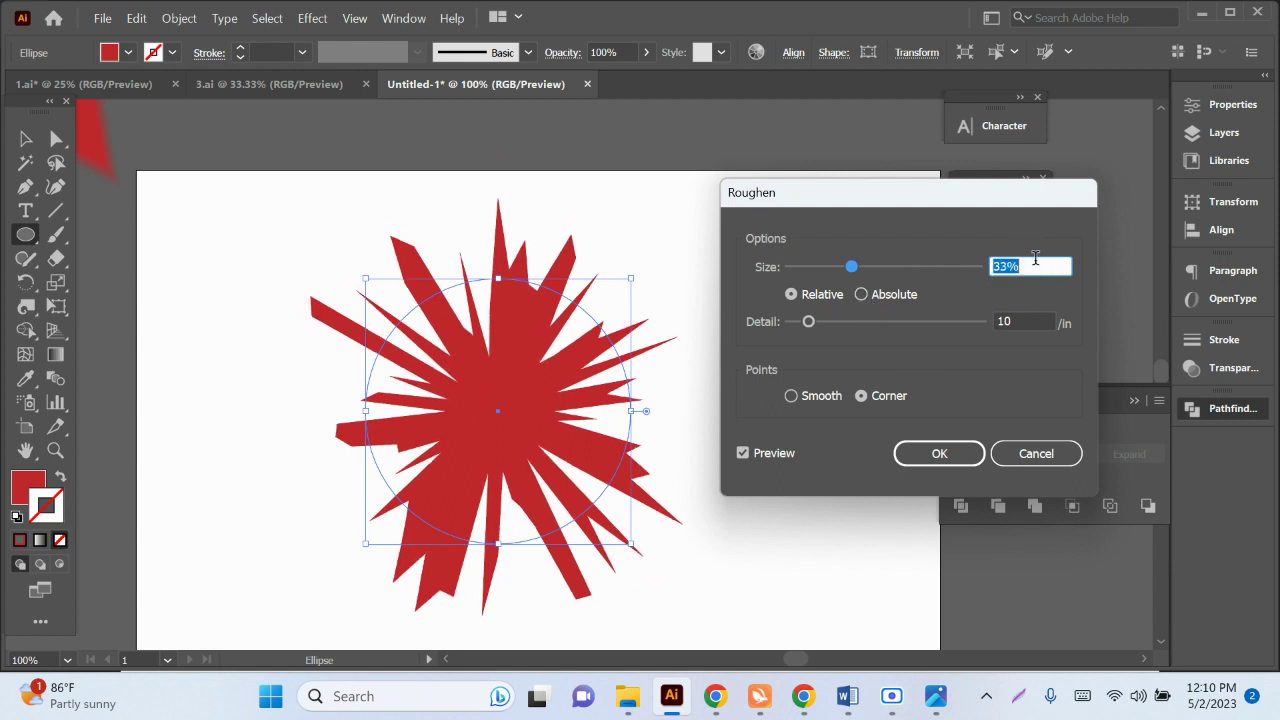
# Step: Preview Roughen detail values on the red circle, from 17 down to 7
pyautogui.click(1012, 318)
pyautogui.press('Up')
pyautogui.press('Up')
pyautogui.press('Up')
pyautogui.press('Up')
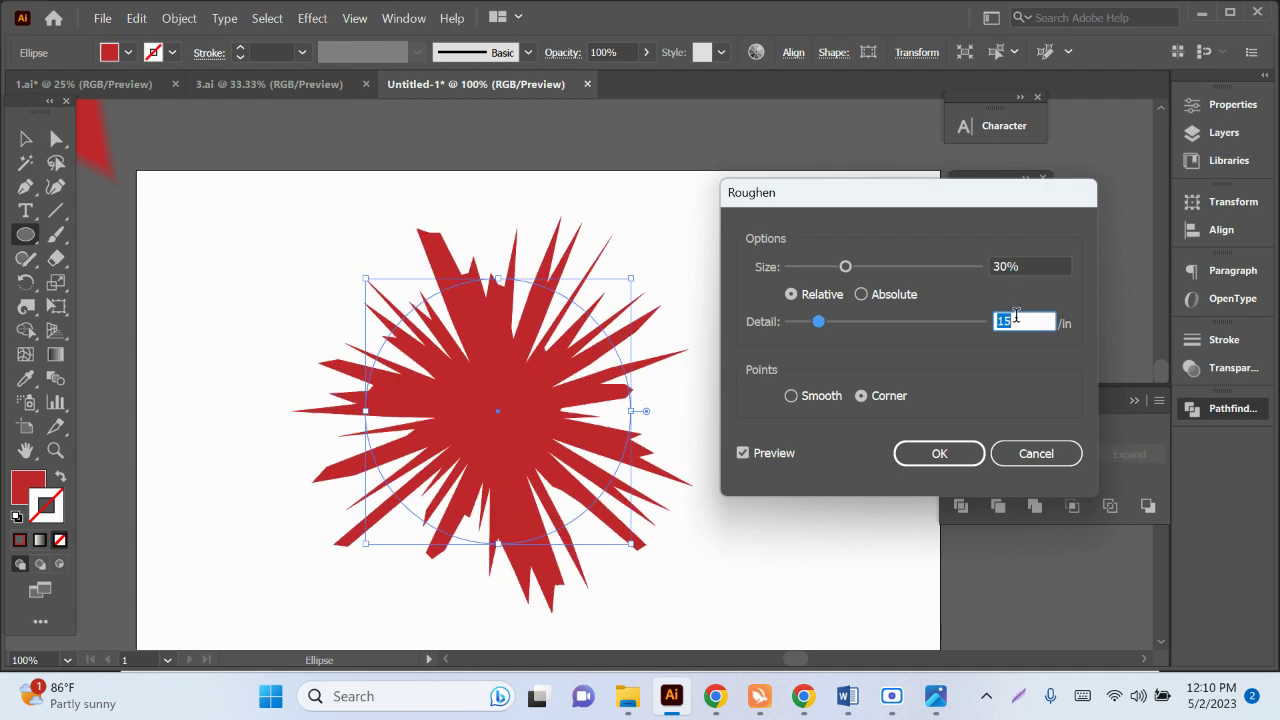
pyautogui.press('Up')
pyautogui.press('Up')
pyautogui.press('Up')
pyautogui.press('Down')
pyautogui.press('Down')
pyautogui.press('Down')
pyautogui.press('Down')
pyautogui.press('Down')
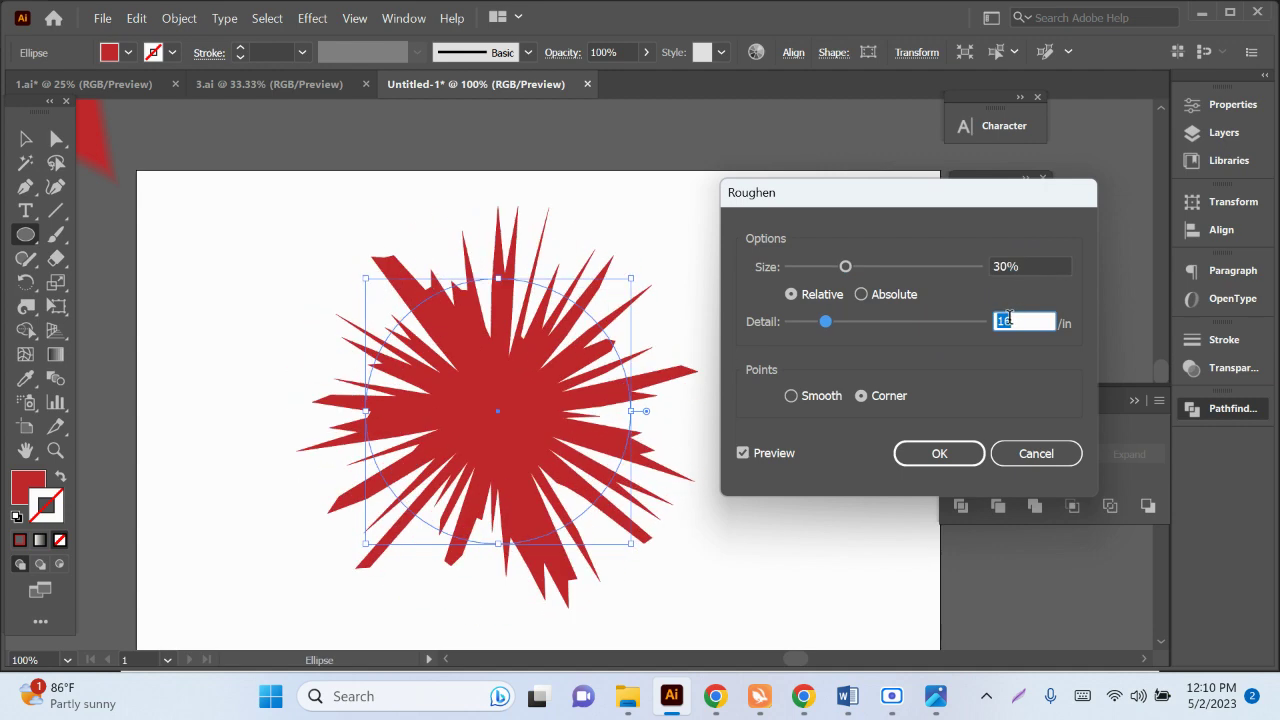
pyautogui.press('Down')
pyautogui.press('Down')
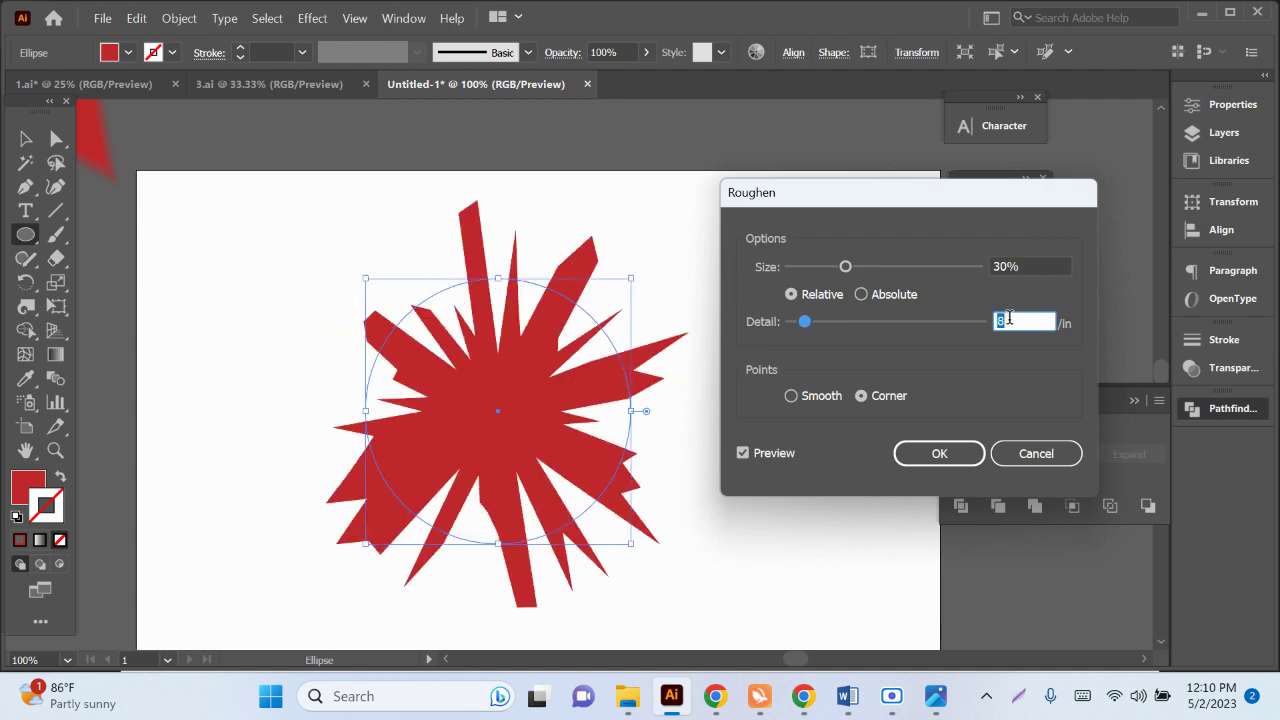
pyautogui.press('Up')
pyautogui.press('Down')
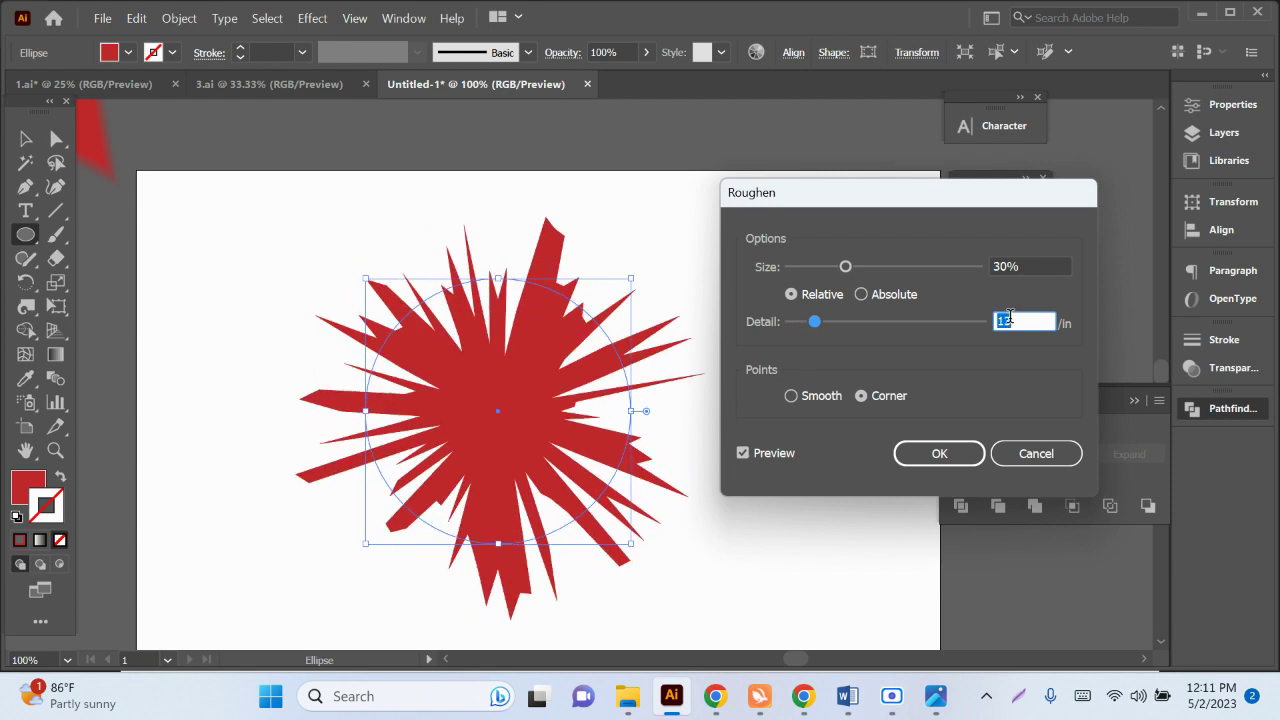
pyautogui.press('Down')
pyautogui.press('Down')
# Step: Raise the Roughen size to 44% and drop the detail to 2
pyautogui.press('Down')
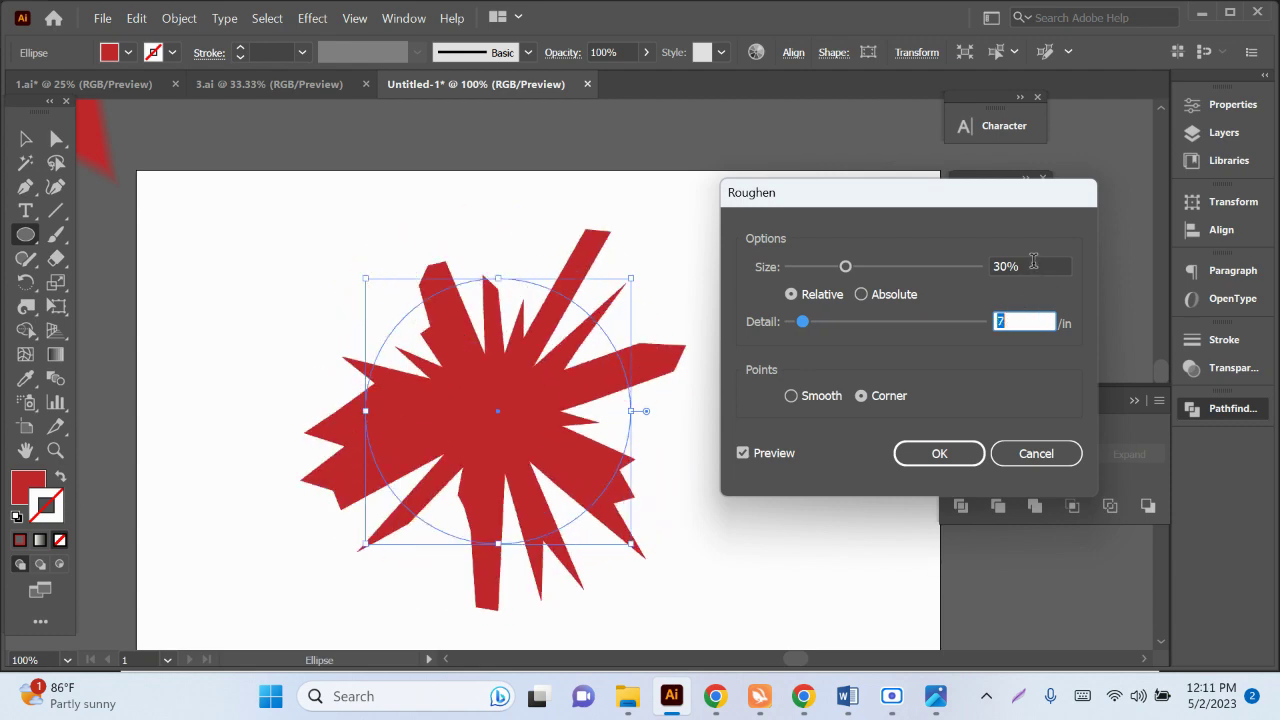
pyautogui.click(1010, 266)
pyautogui.press('Down')
pyautogui.press('Down')
pyautogui.press('Down')
pyautogui.press('Down')
pyautogui.press('Down')
pyautogui.press('Down')
pyautogui.press('Down')
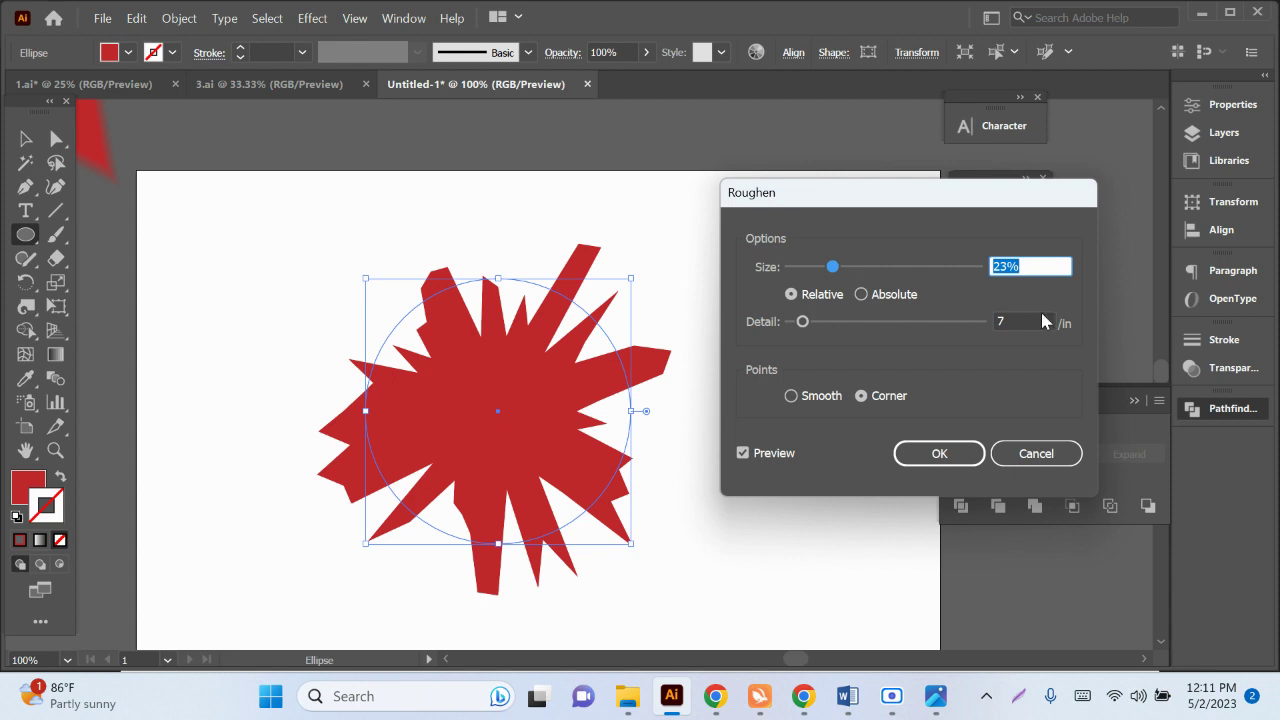
pyautogui.press('Up')
pyautogui.press('Up')
pyautogui.press('Up')
pyautogui.press('Up')
pyautogui.press('Up')
pyautogui.press('Up')
pyautogui.press('Up')
pyautogui.press('Up')
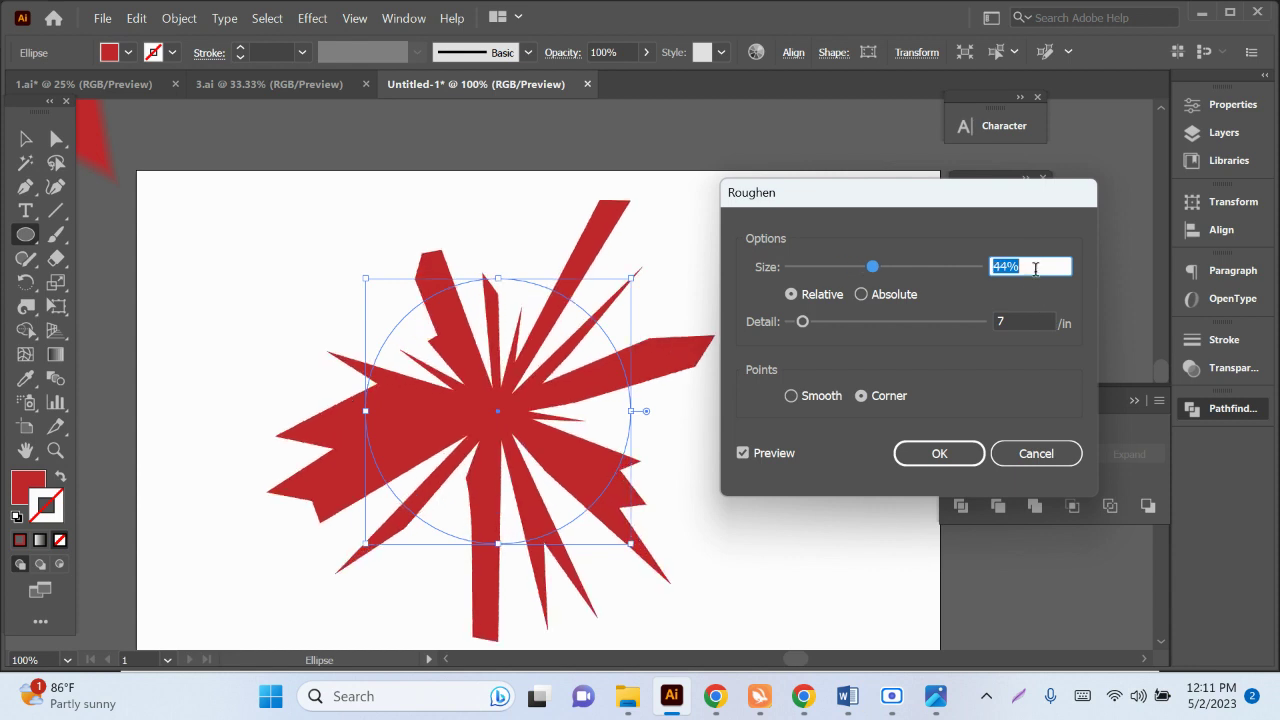
pyautogui.click(1021, 319)
pyautogui.press('Down')
pyautogui.press('Down')
pyautogui.press('Down')
# Step: Compare Roughen detail values between 7 and 10, settling around 9
pyautogui.press('Up')
pyautogui.press('Up')
pyautogui.press('Up')
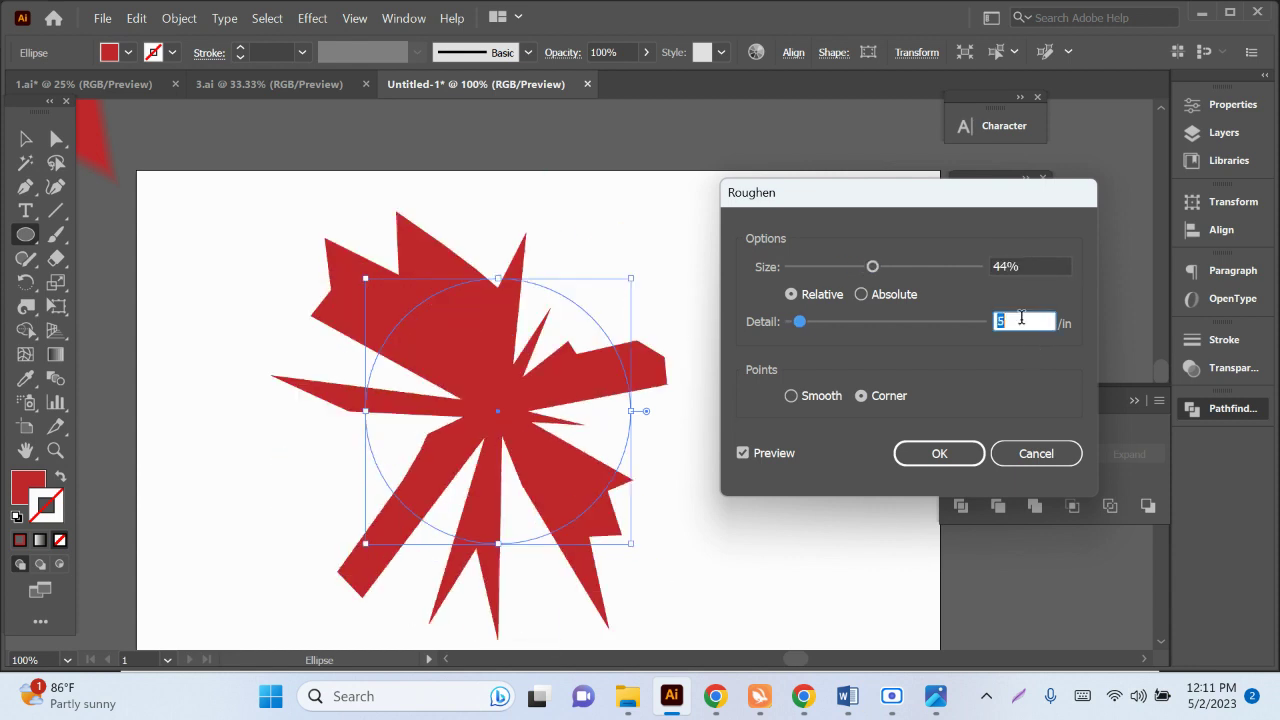
pyautogui.press('Up')
pyautogui.press('Up')
pyautogui.press('Up')
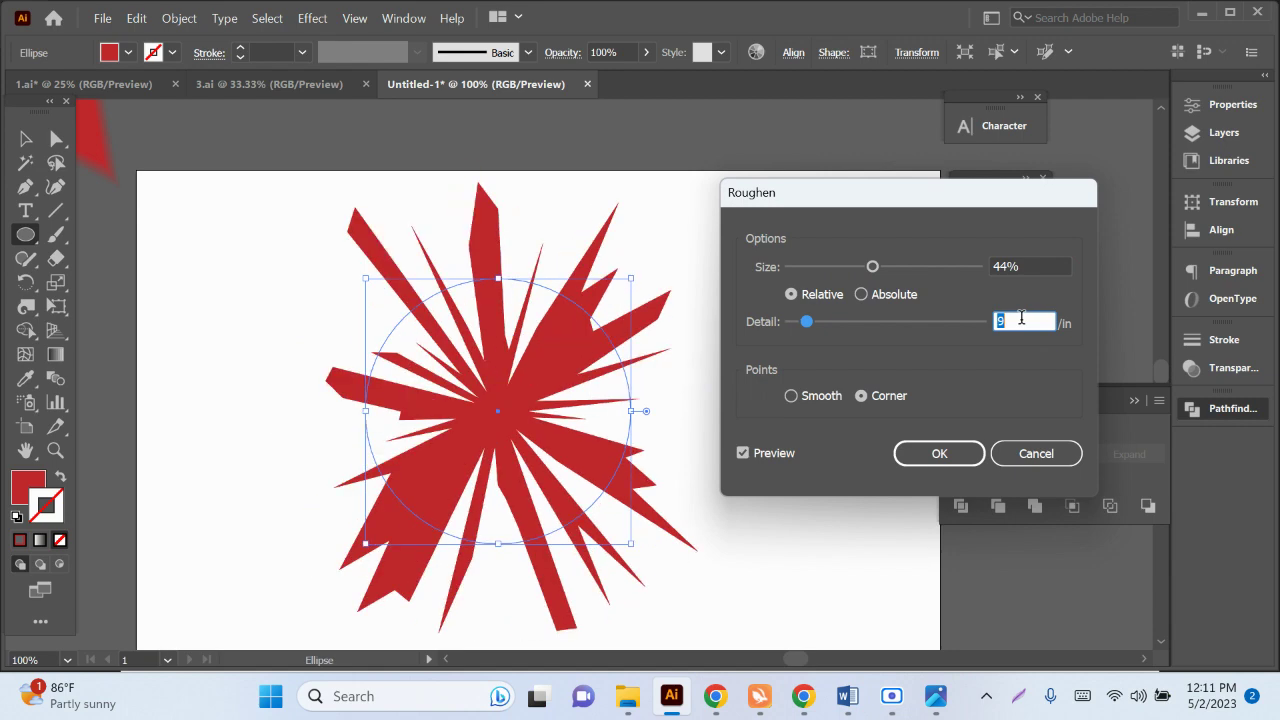
pyautogui.press('Up')
pyautogui.press('Down')
pyautogui.press('Up')
pyautogui.press('Up')
pyautogui.press('Down')
pyautogui.press('Down')
# Step: Push the Roughen detail up to 90, then cancel so the circle stays smooth
pyautogui.press('Up')
pyautogui.press('Up')
pyautogui.press('Up')
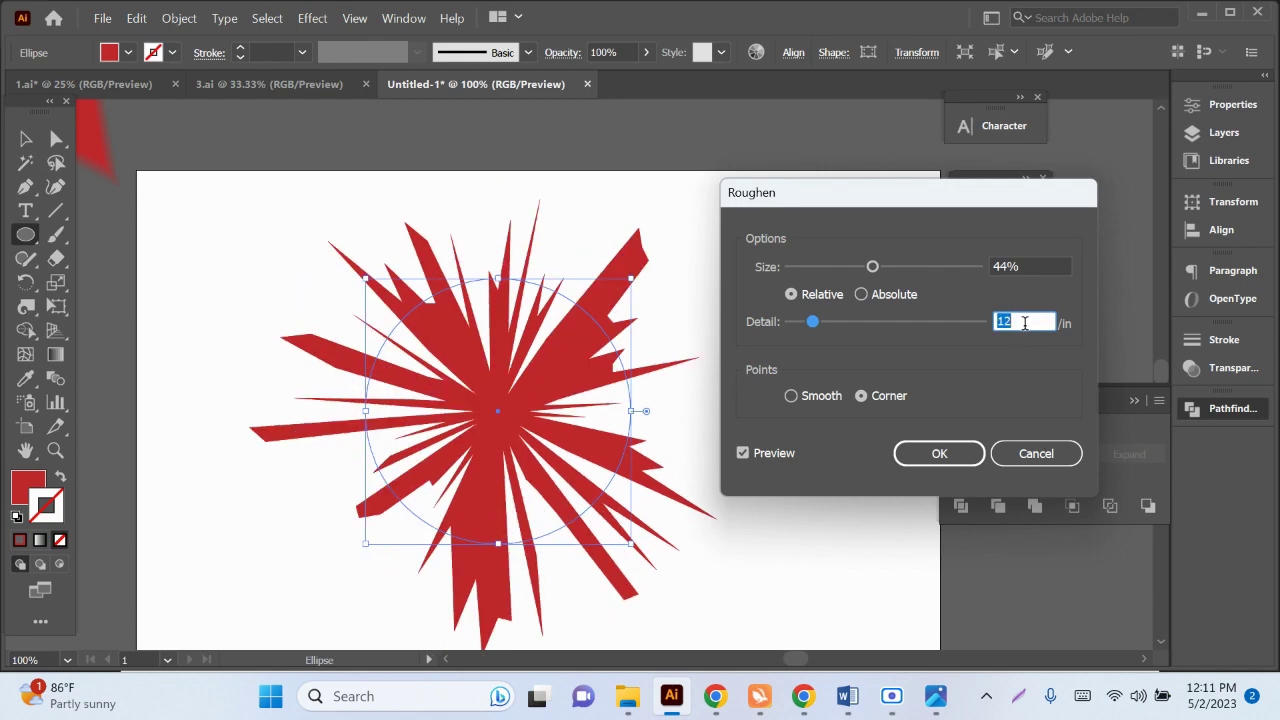
pyautogui.press('Up')
pyautogui.press('Up')
pyautogui.press('Up')
pyautogui.press('Up')
pyautogui.press('Up')
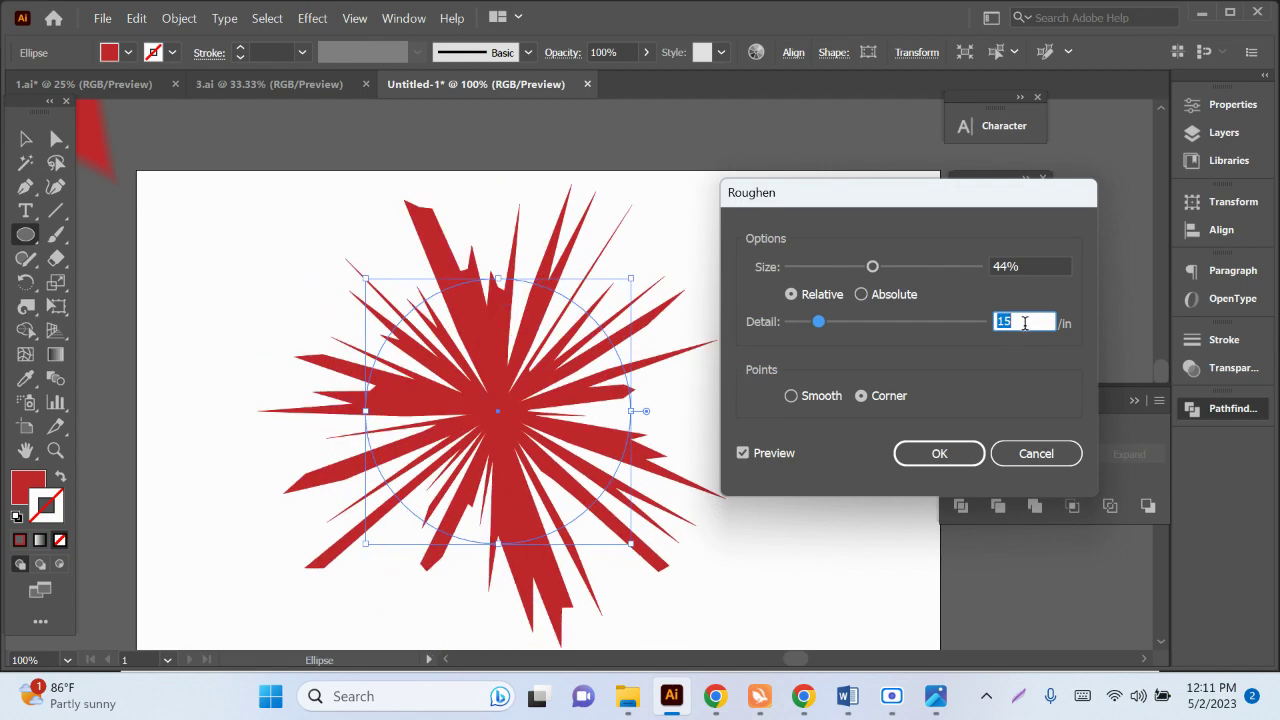
pyautogui.press('Up')
pyautogui.press('Up')
pyautogui.press('Up')
pyautogui.press('Up')
pyautogui.press('Up')
pyautogui.press('Up')
pyautogui.press('Up')
pyautogui.press('Up')
pyautogui.press('Up')
pyautogui.press('Up')
pyautogui.press('Up')
pyautogui.press('Up')
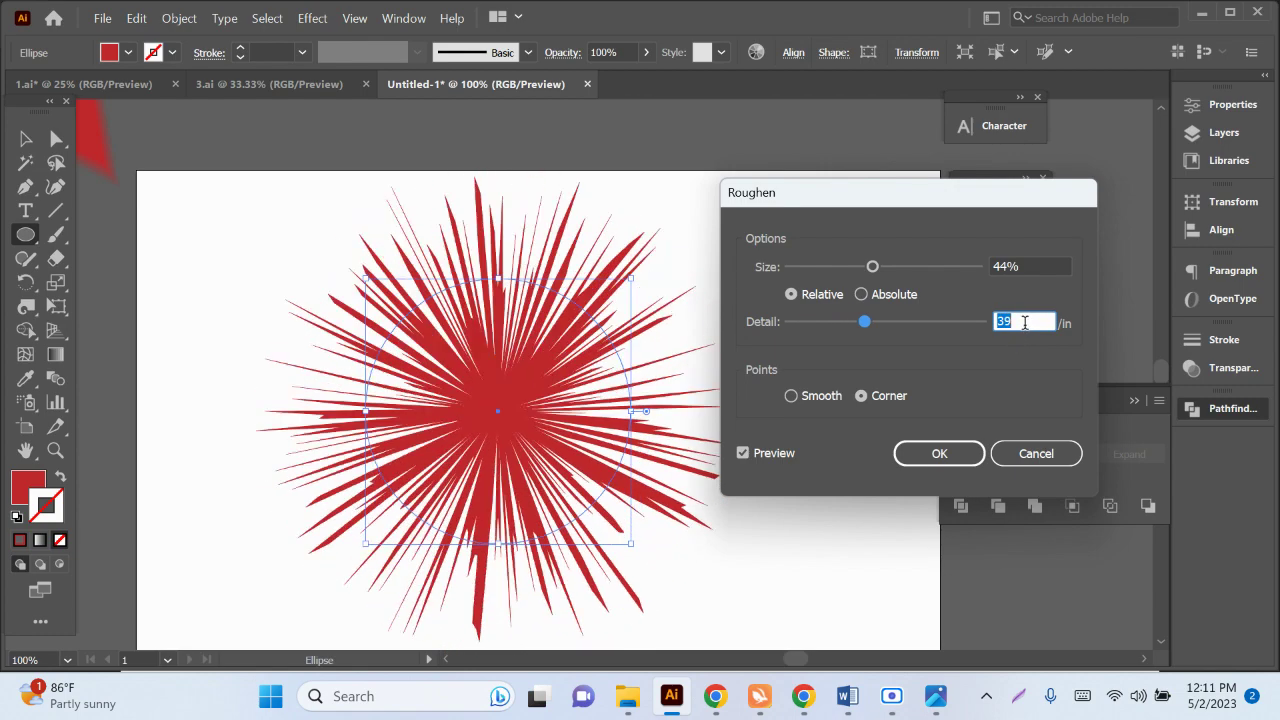
pyautogui.press('Up')
pyautogui.press('Up')
pyautogui.press('Up')
pyautogui.press('Up')
pyautogui.press('Up')
pyautogui.press('Up')
pyautogui.press('Up')
pyautogui.press('Up')
pyautogui.press('Up')
pyautogui.press('Up')
pyautogui.press('Up')
pyautogui.press('Up')
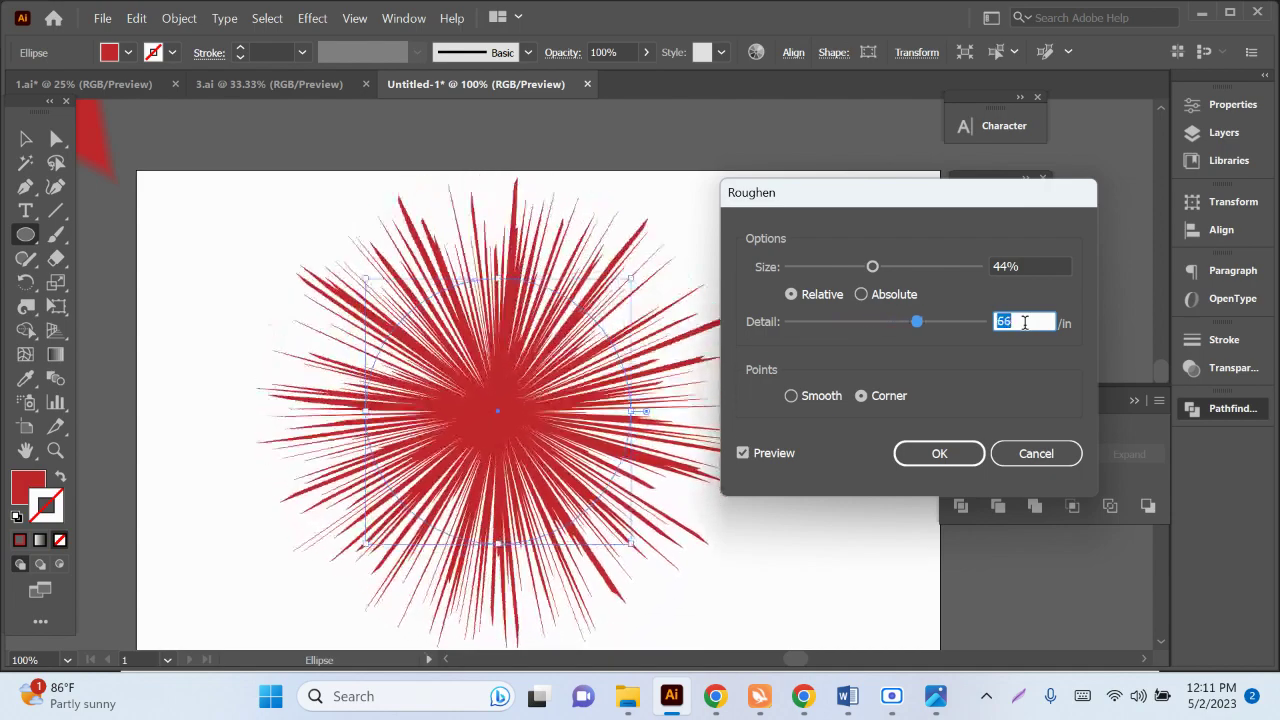
pyautogui.press('Up')
pyautogui.press('Up')
pyautogui.press('Up')
pyautogui.press('Up')
pyautogui.press('Up')
pyautogui.press('Up')
pyautogui.press('Up')
pyautogui.press('Up')
pyautogui.press('Up')
pyautogui.press('Up')
pyautogui.press('Up')
pyautogui.press('Up')
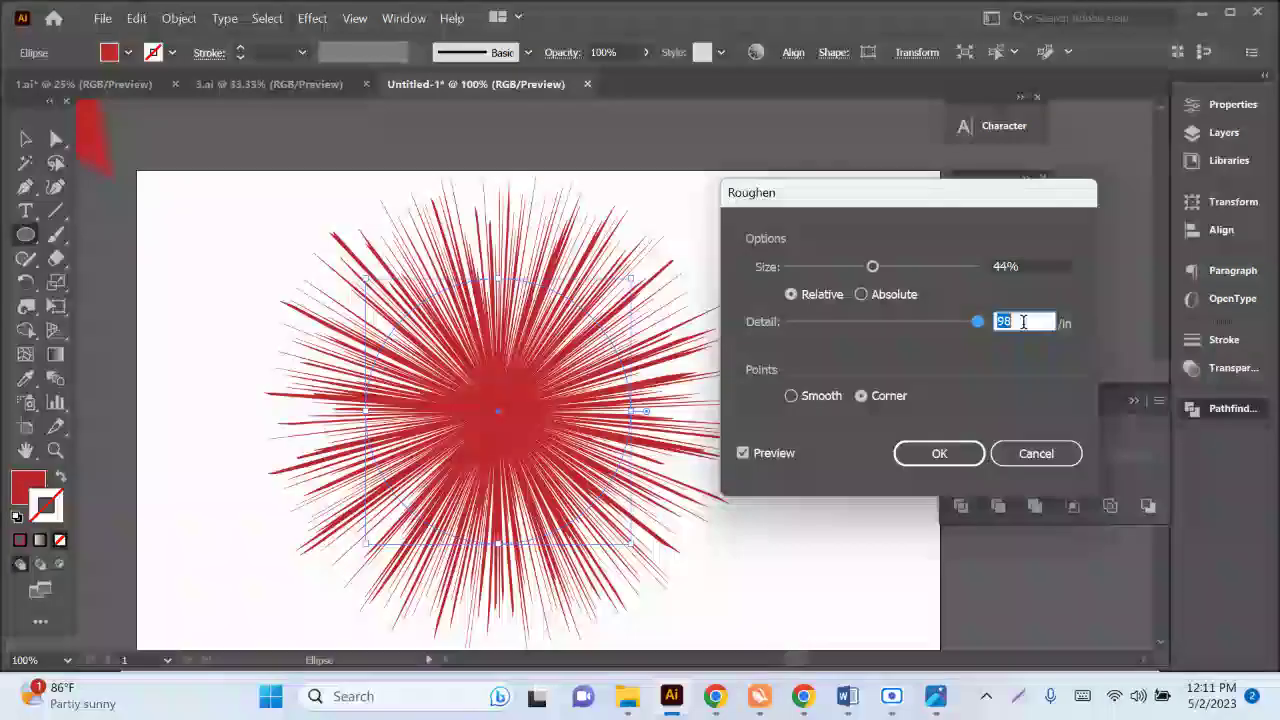
pyautogui.press('Up')
pyautogui.press('Up')
pyautogui.press('Up')
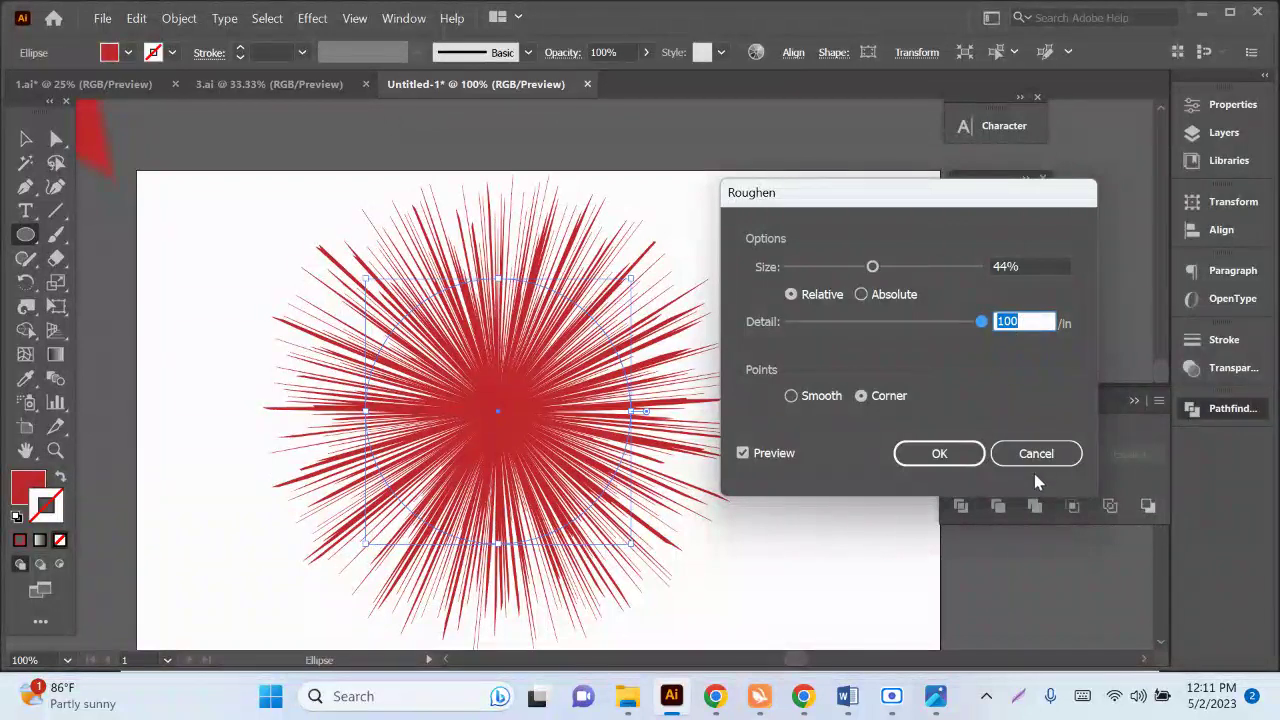
pyautogui.click(1040, 455)
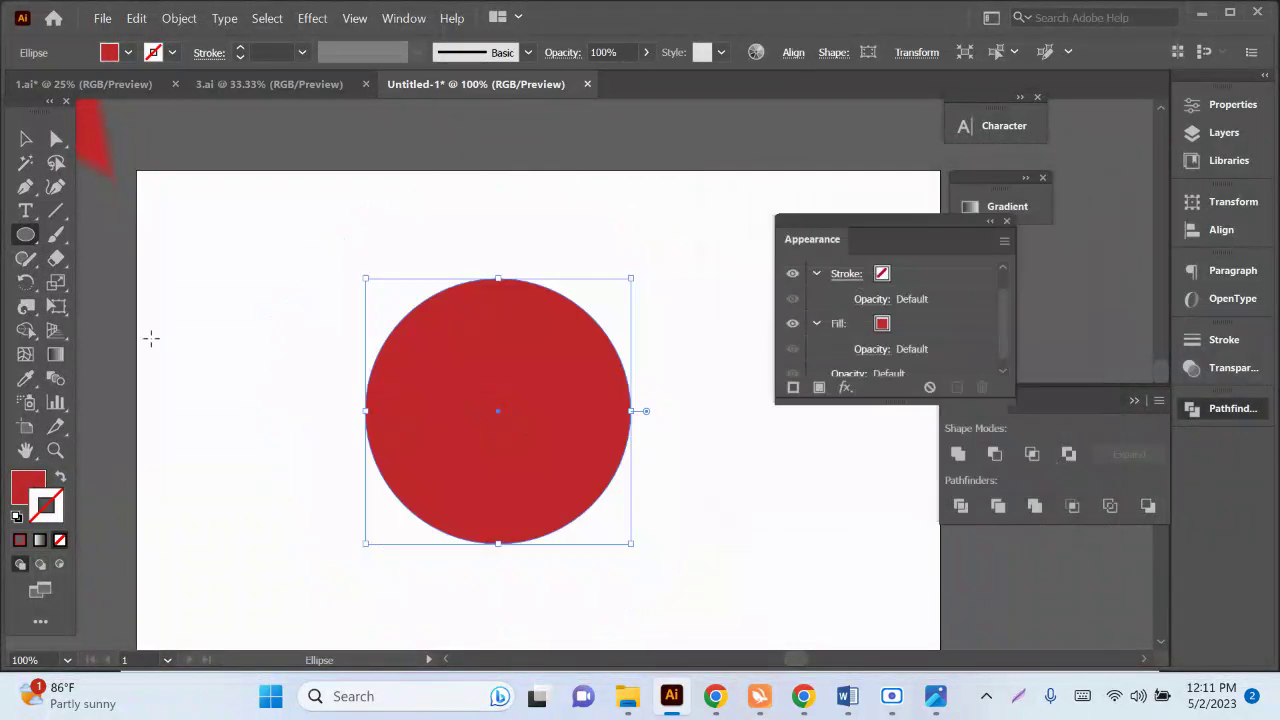
# Step: Delete the red circle and draw a red five-pointed star with the Star tool
pyautogui.press('Delete')
pyautogui.rightClick(16, 240)
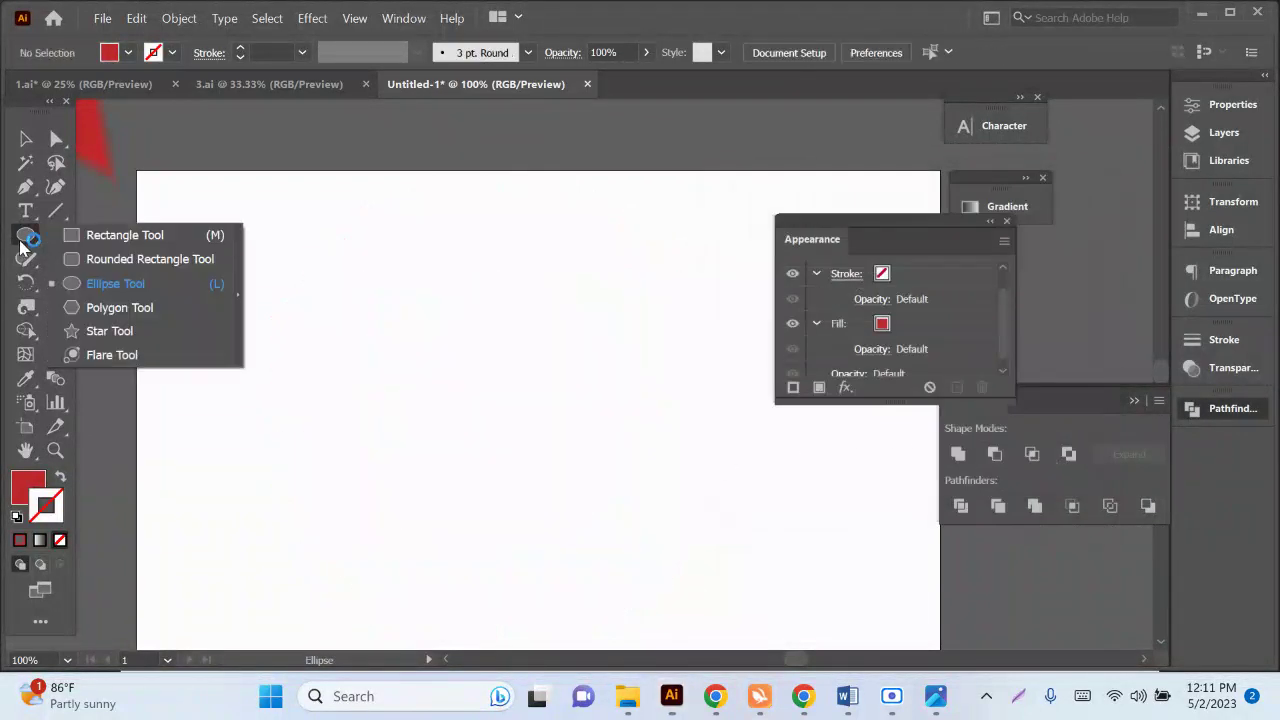
pyautogui.click(115, 330)
pyautogui.moveTo(473, 403); pyautogui.dragTo(569, 535)
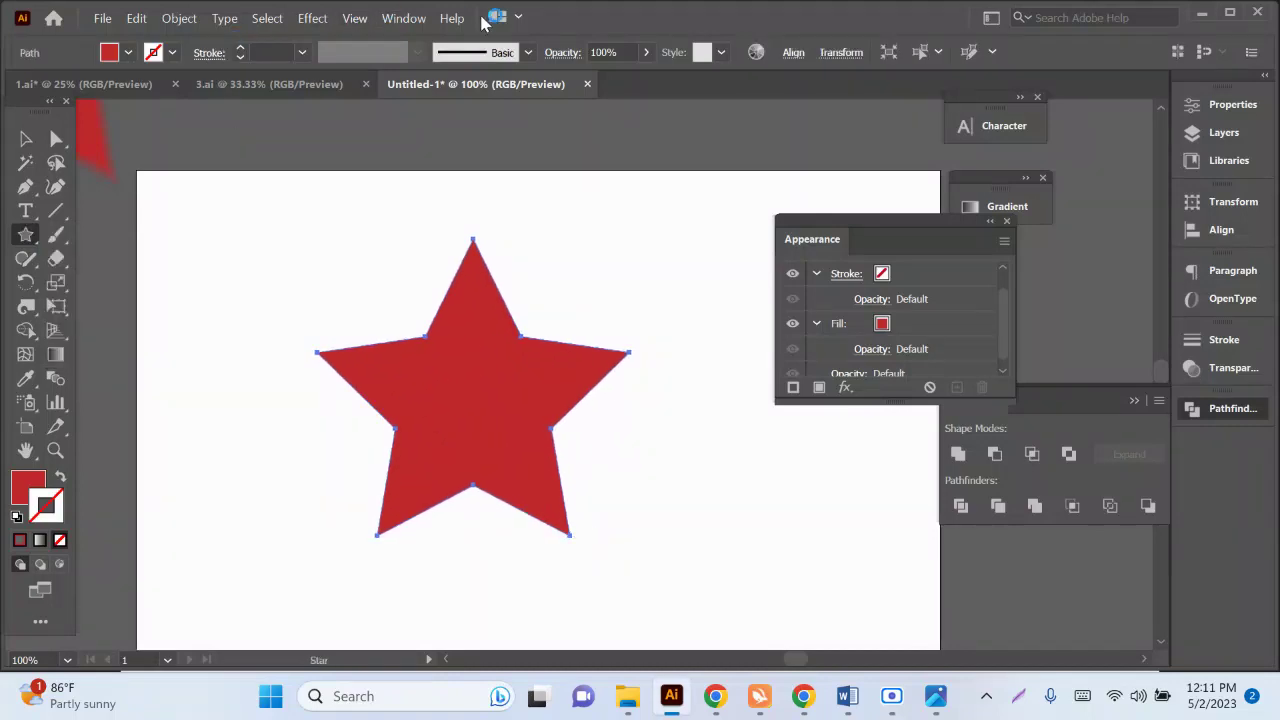
# Step: Apply Roughen to the star and raise its Size to 36%
pyautogui.click(312, 18)
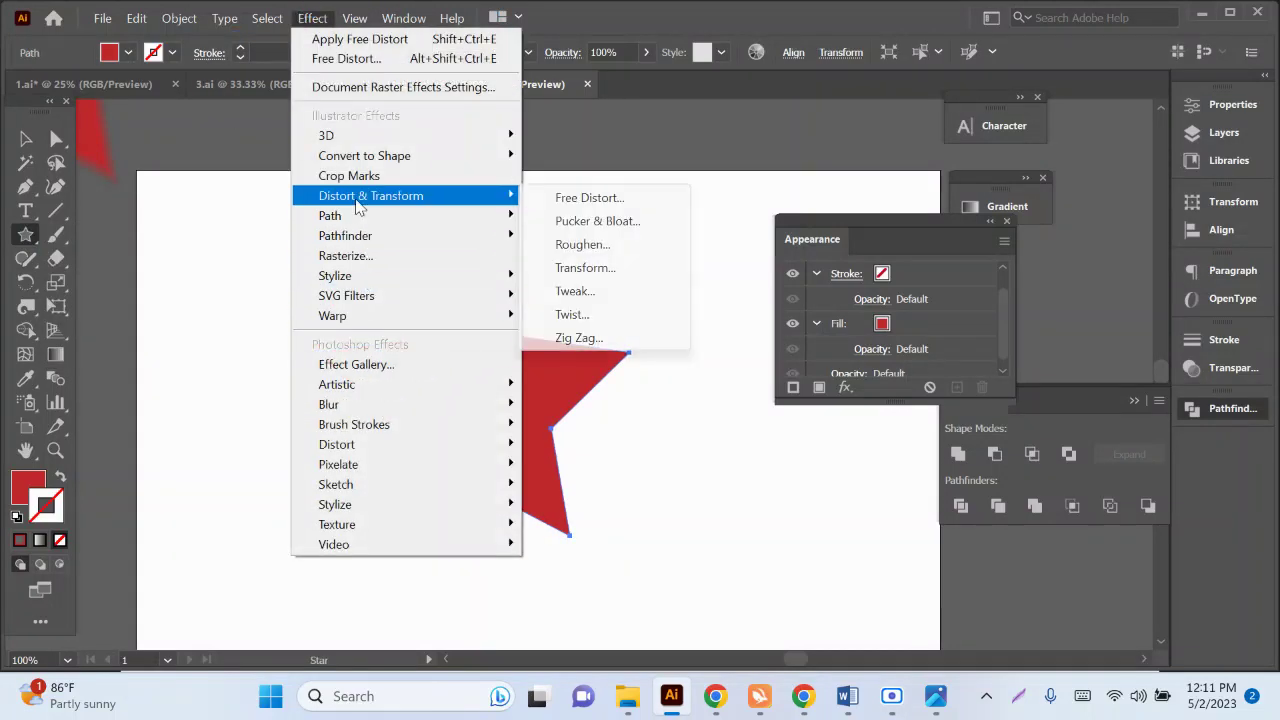
pyautogui.moveTo(371, 195)
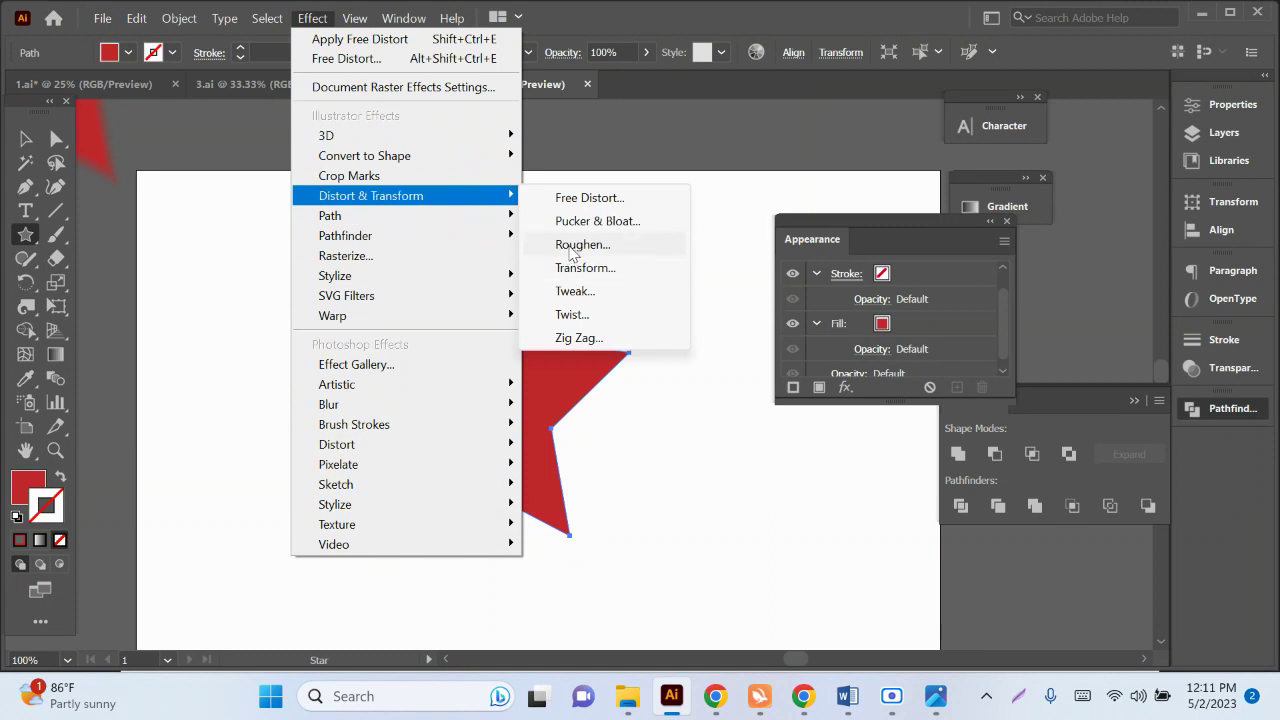
pyautogui.click(573, 248)
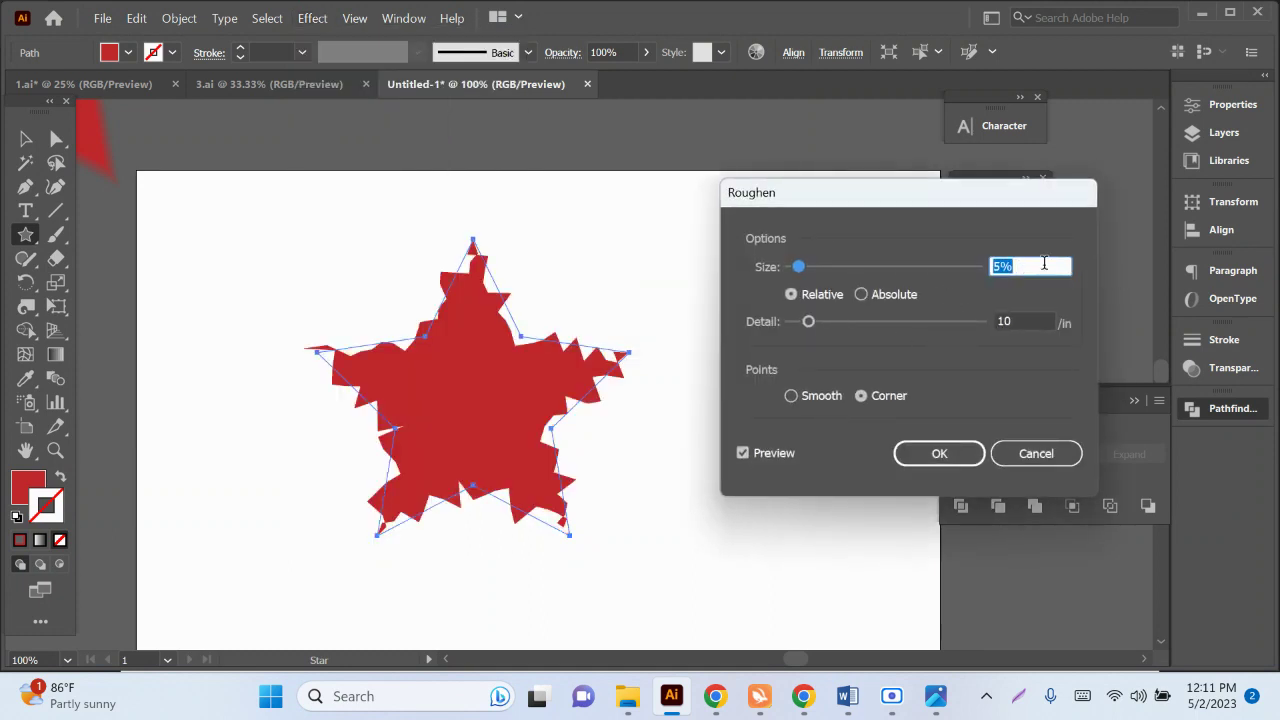
pyautogui.scroll(6, 1044, 263)
pyautogui.scroll(7, 1044, 263)
pyautogui.scroll(7, 1045, 263)
pyautogui.scroll(6, 1046, 264)
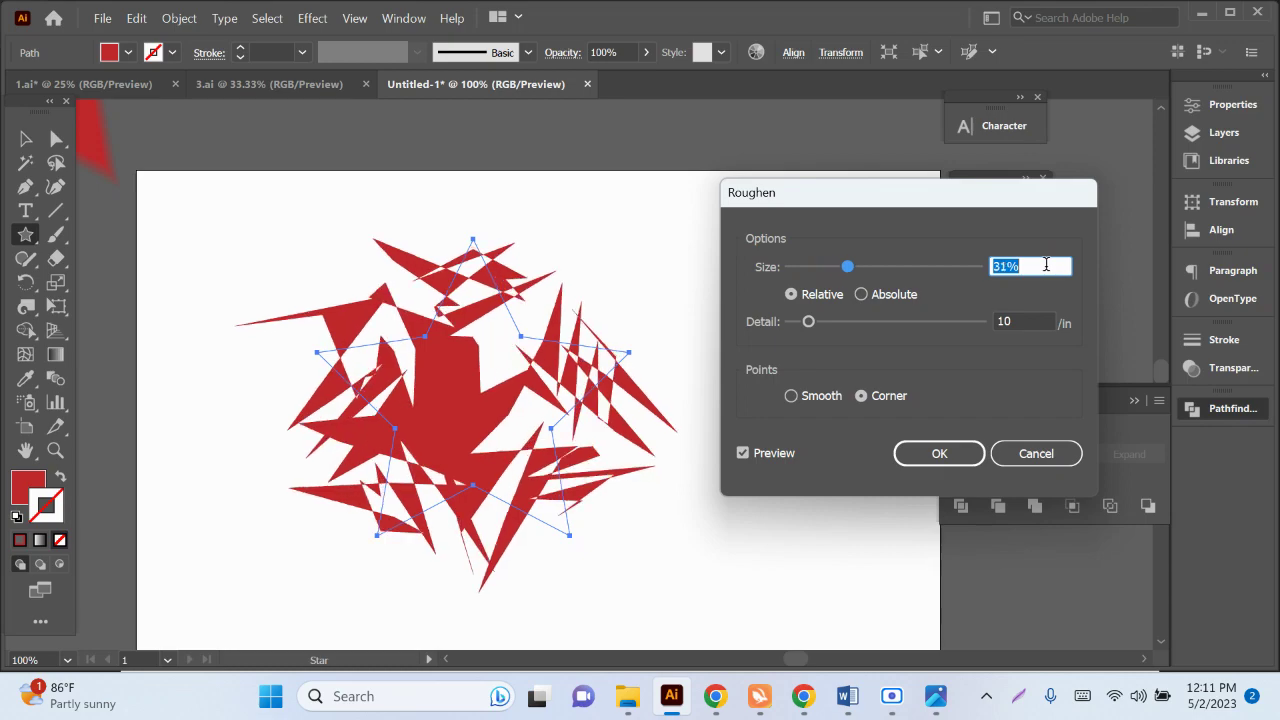
pyautogui.scroll(2, 1046, 263)
pyautogui.scroll(2, 1046, 263)
pyautogui.scroll(1, 1046, 263)
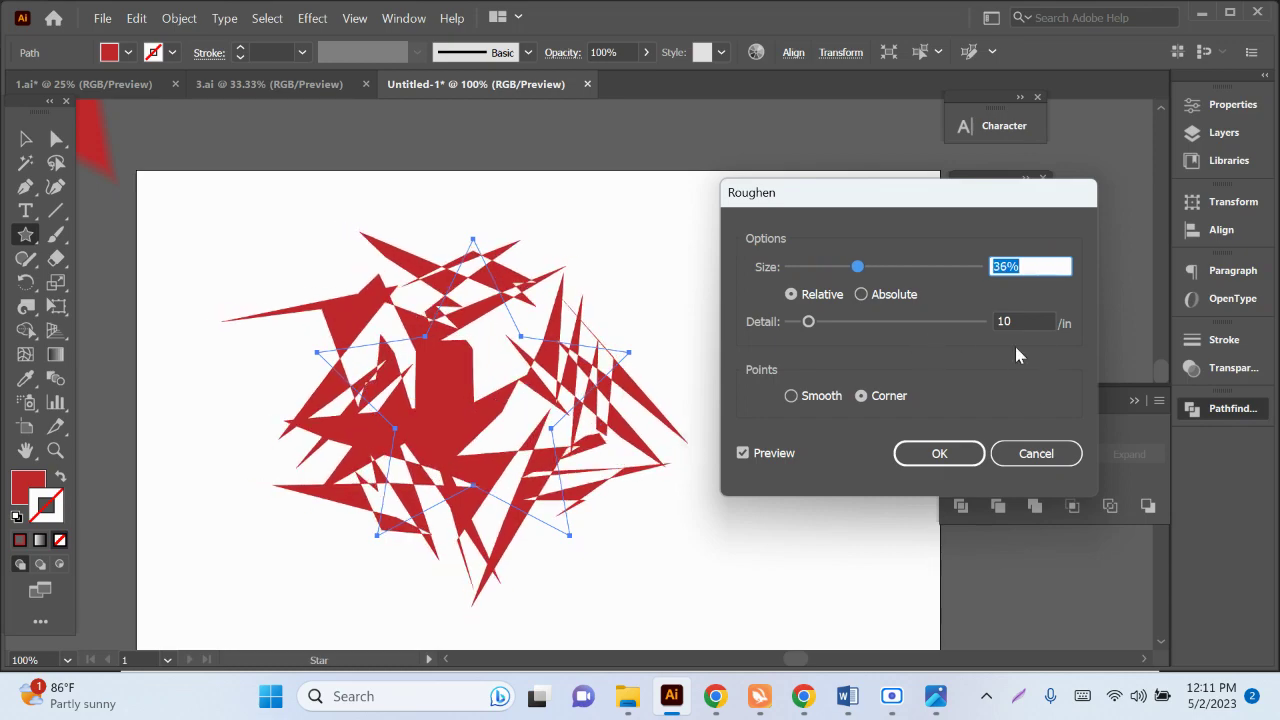
# Step: Raise the star's Roughen detail to about 65, then cancel the effect
pyautogui.click(1016, 320)
pyautogui.scroll(5, 1016, 320)
pyautogui.scroll(6, 1016, 320)
pyautogui.scroll(6, 1016, 320)
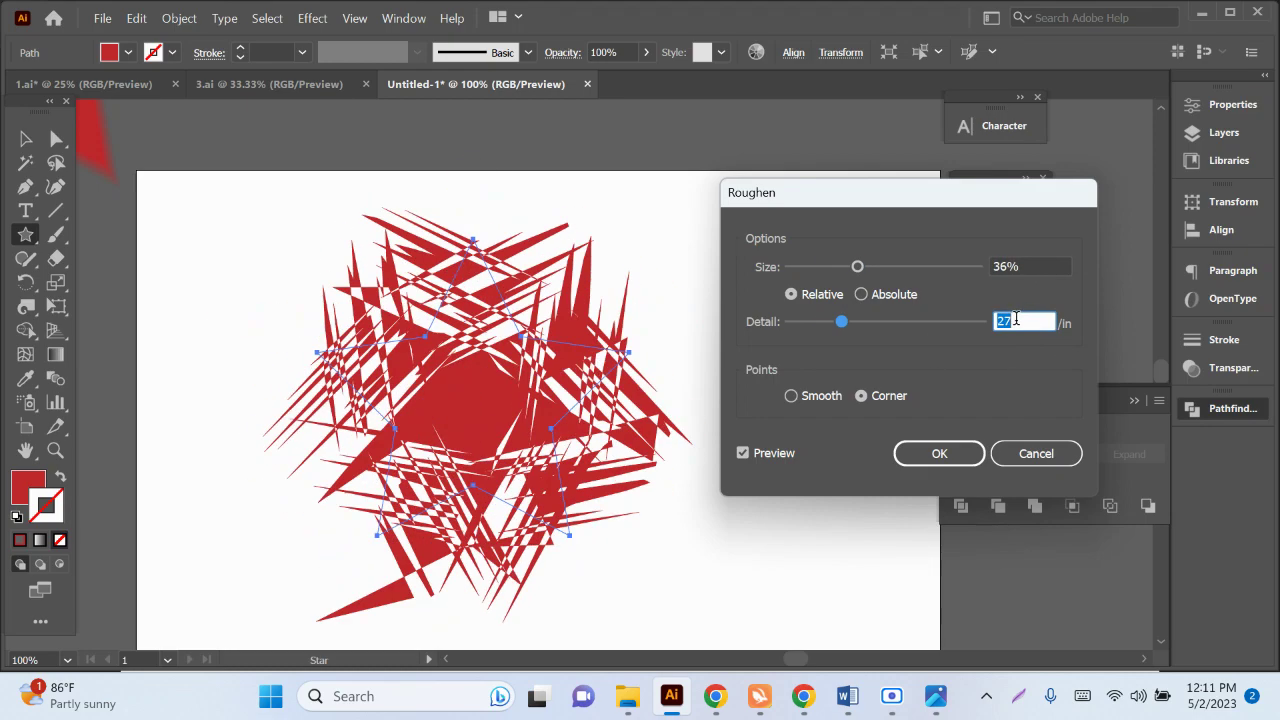
pyautogui.scroll(7, 1016, 320)
pyautogui.scroll(8, 1016, 320)
pyautogui.scroll(9, 1016, 320)
pyautogui.scroll(7, 1016, 320)
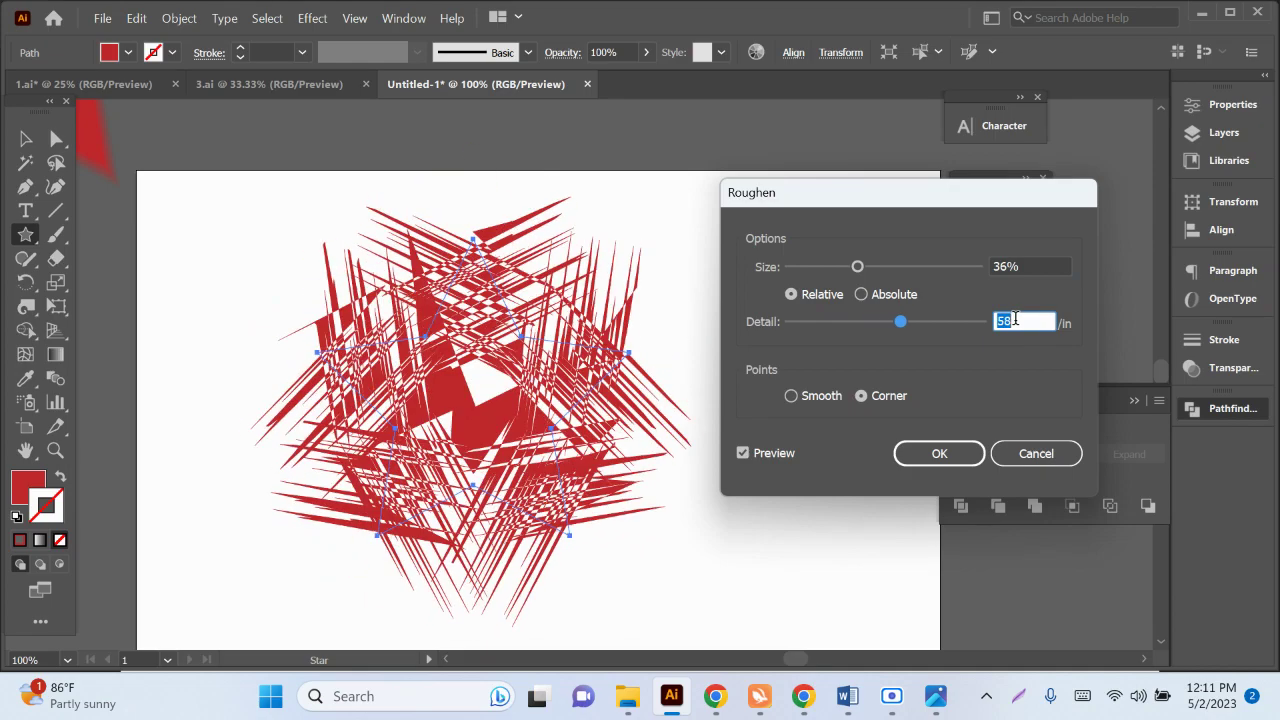
pyautogui.scroll(8, 1014, 318)
pyautogui.scroll(8, 1014, 318)
pyautogui.scroll(7, 1012, 319)
pyautogui.scroll(5, 1008, 320)
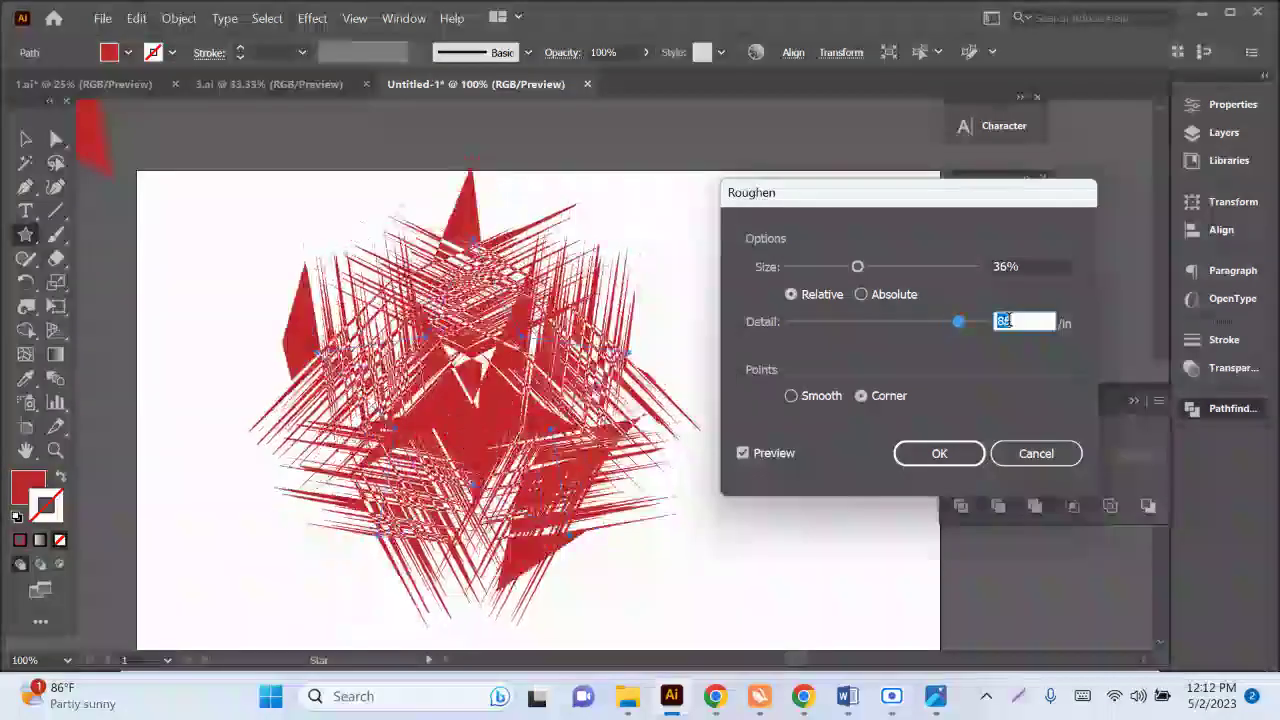
pyautogui.scroll(4, 1007, 320)
pyautogui.scroll(3, 1005, 319)
pyautogui.scroll(2, 1001, 316)
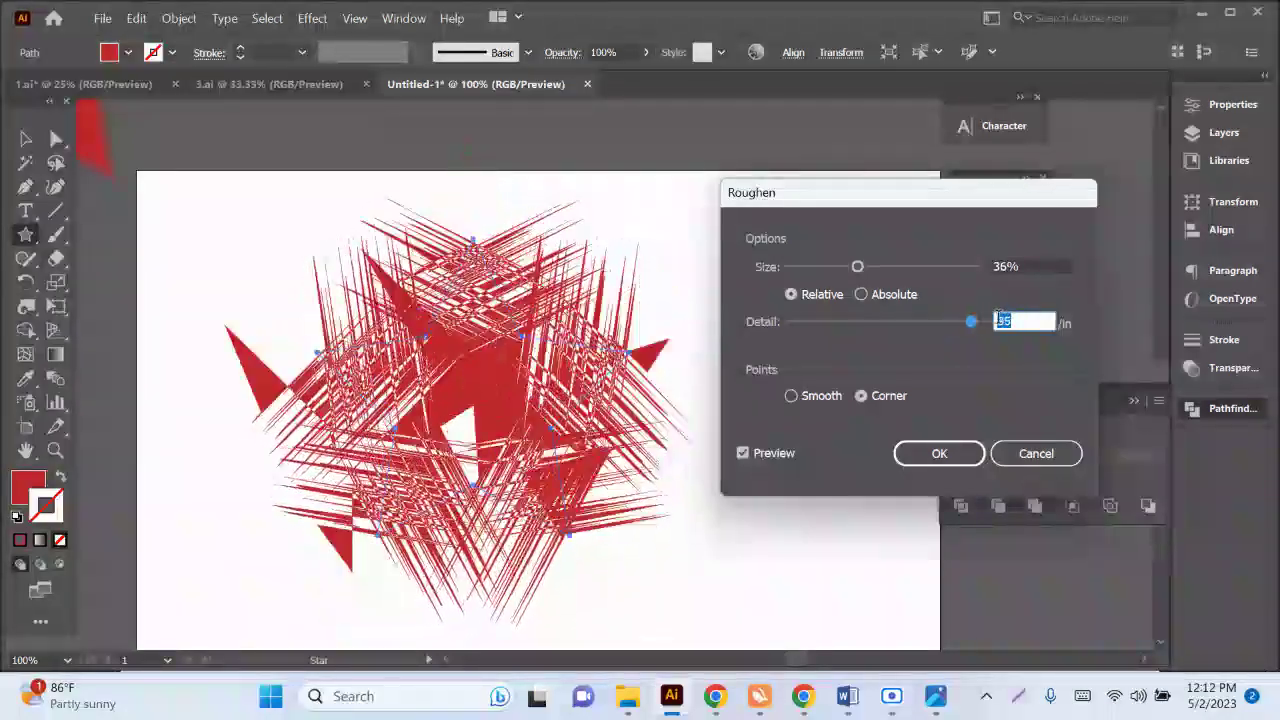
pyautogui.scroll(-10, 1000, 318)
pyautogui.scroll(-10, 1021, 320)
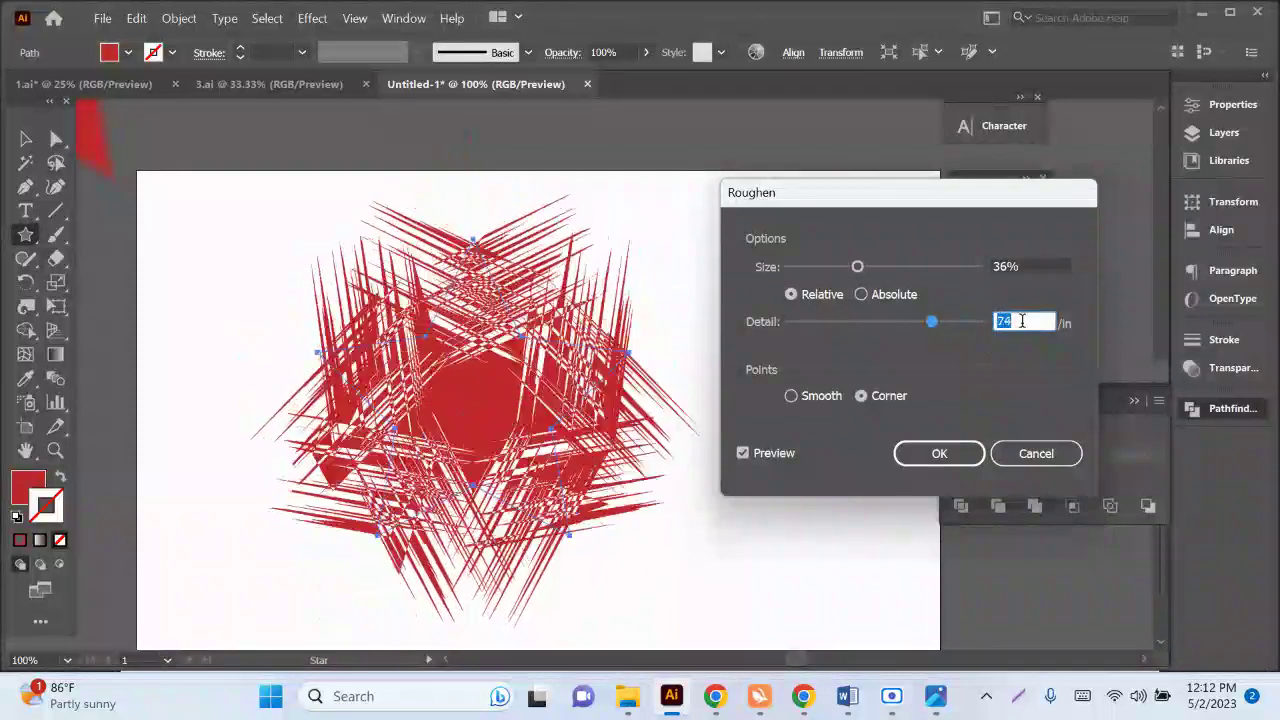
pyautogui.scroll(-9, 1021, 320)
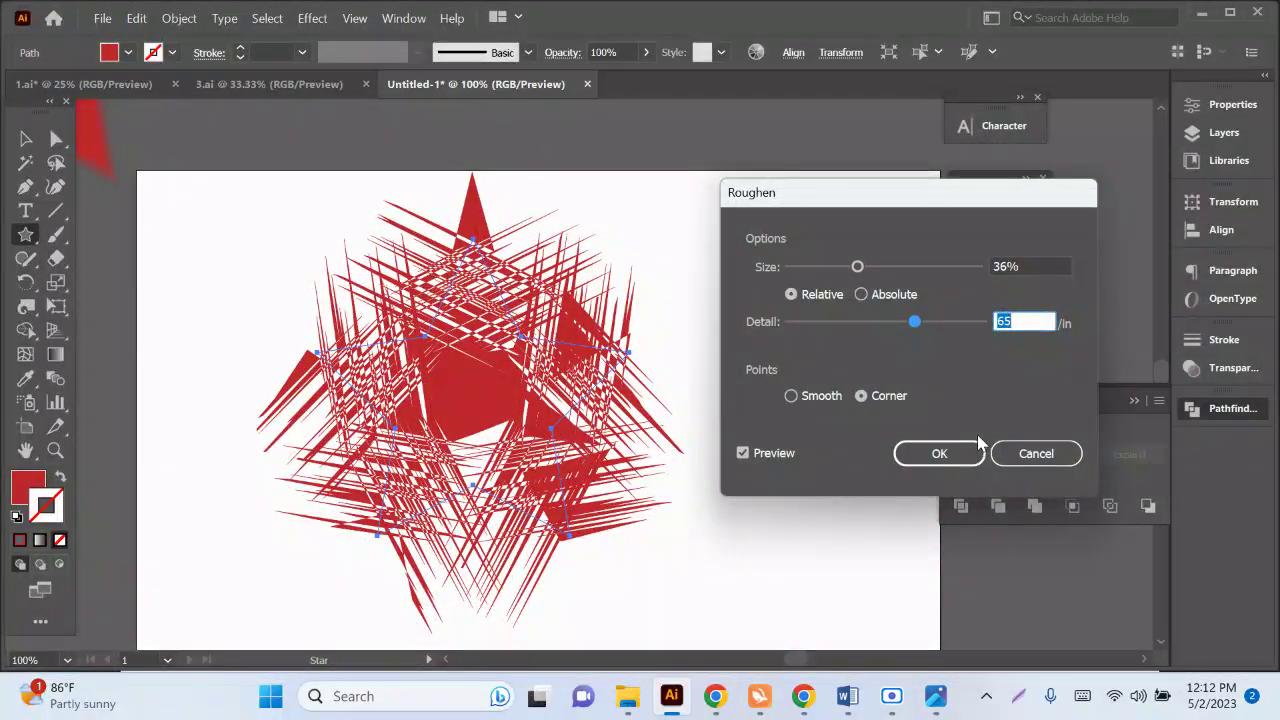
pyautogui.click(1036, 453)
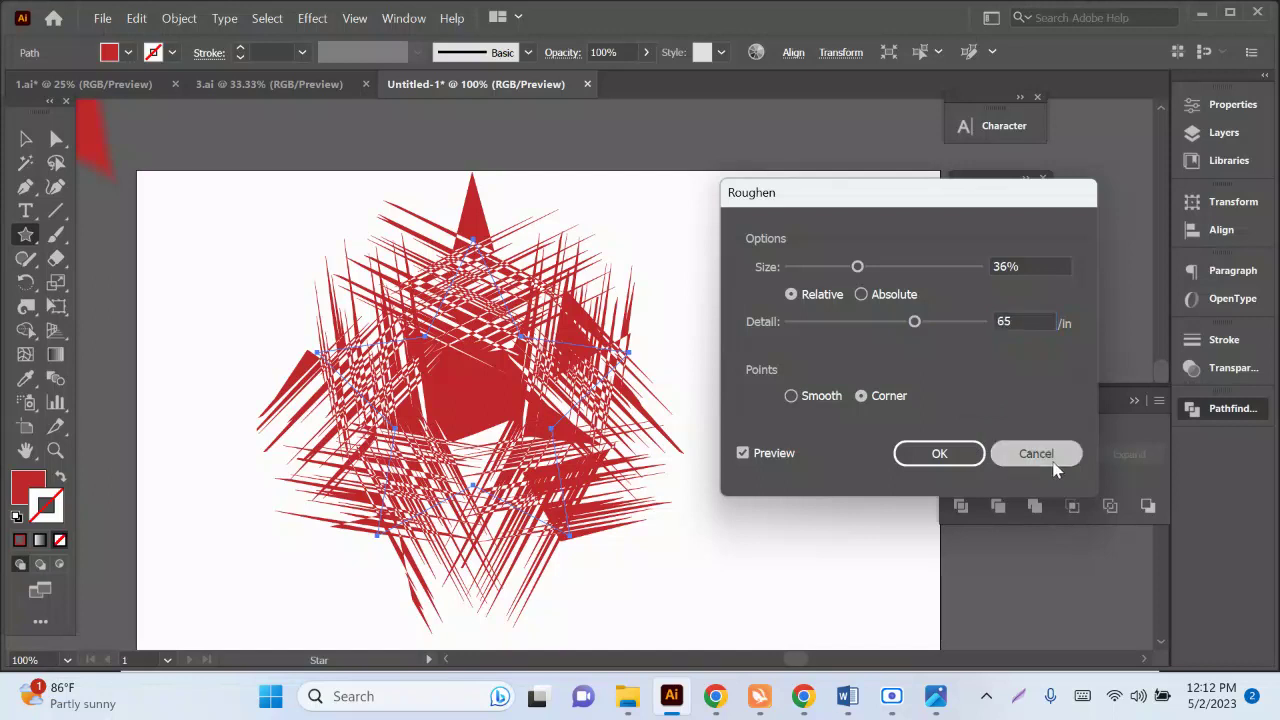
# Step: Delete the star and draw a red circle in the artboard's middle
pyautogui.click(25, 138)
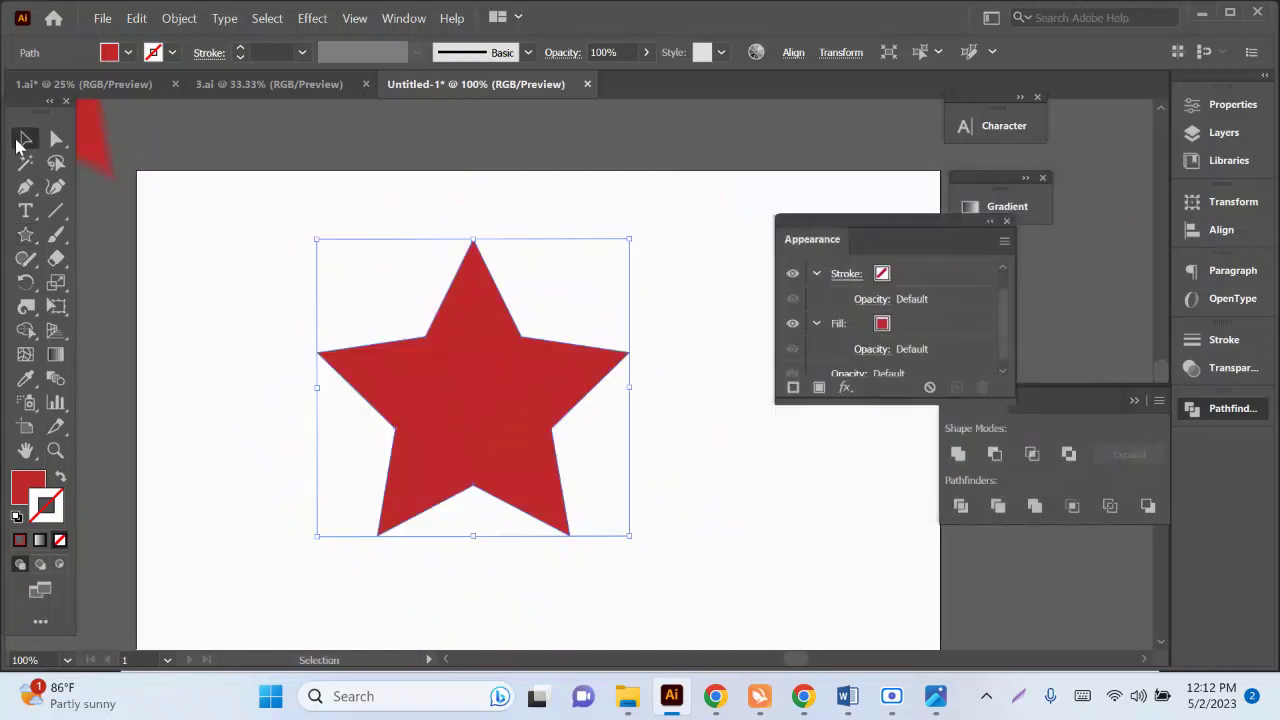
pyautogui.press('Delete')
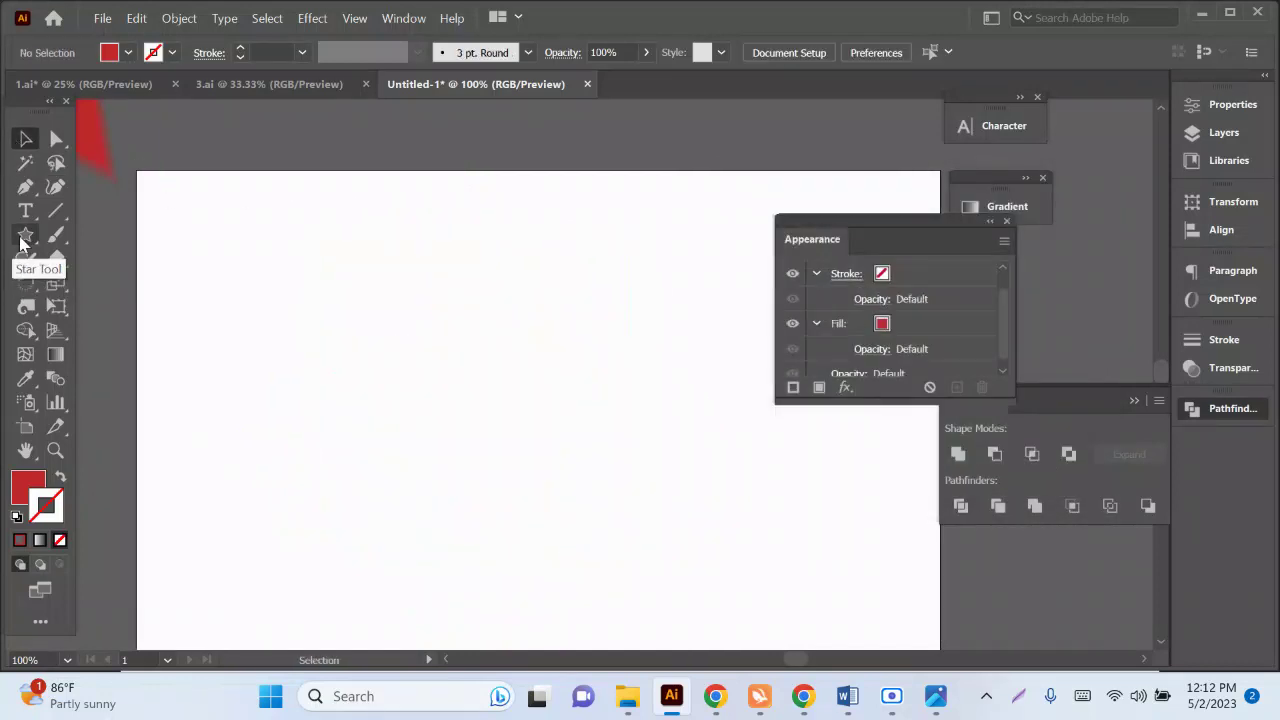
pyautogui.moveTo(26, 234); pyautogui.dragTo(66, 290)
pyautogui.click(82, 284)
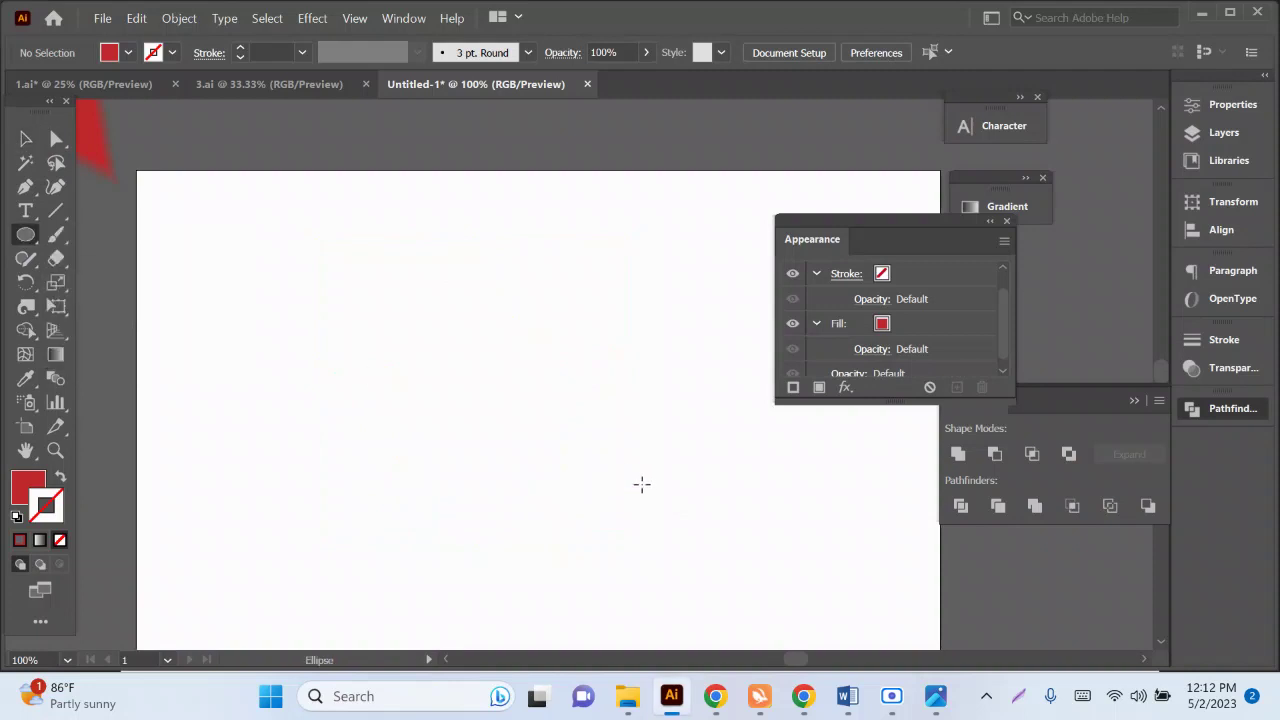
pyautogui.moveTo(484, 410); pyautogui.dragTo(617, 544)
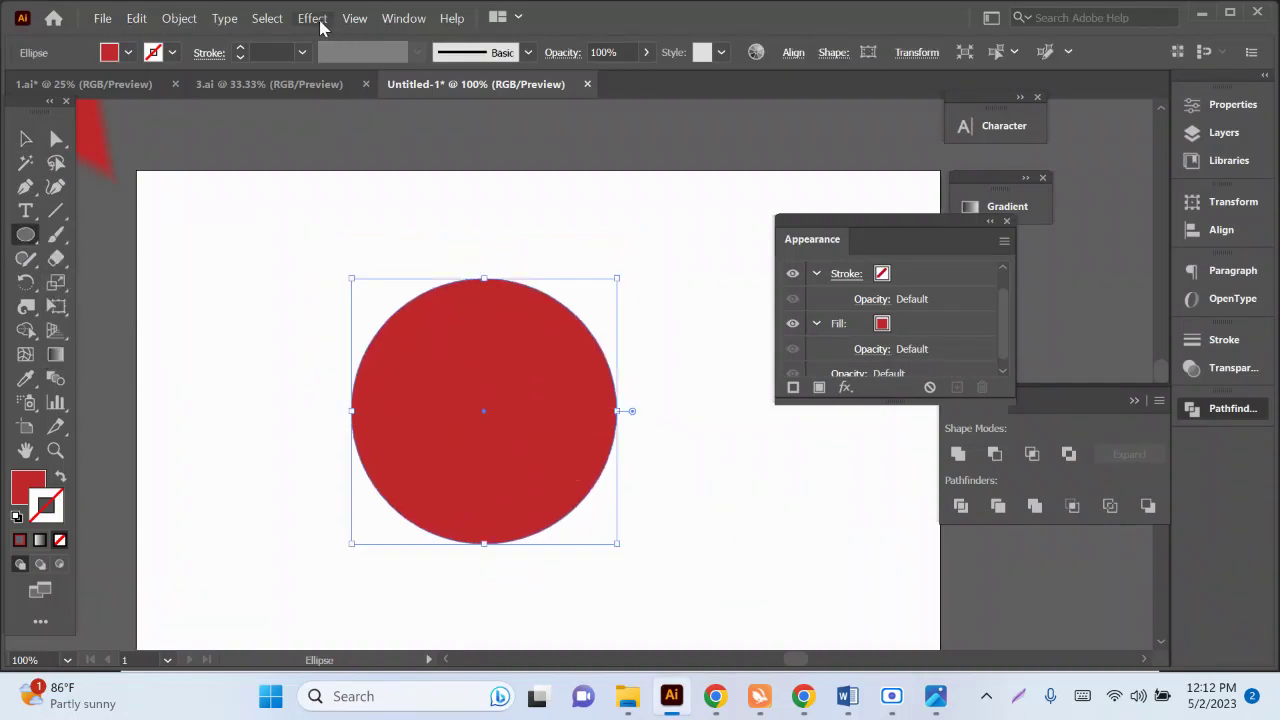
# Step: Add a Transform effect with 123% horizontal and 121% vertical scale
pyautogui.click(316, 19)
pyautogui.moveTo(371, 195)
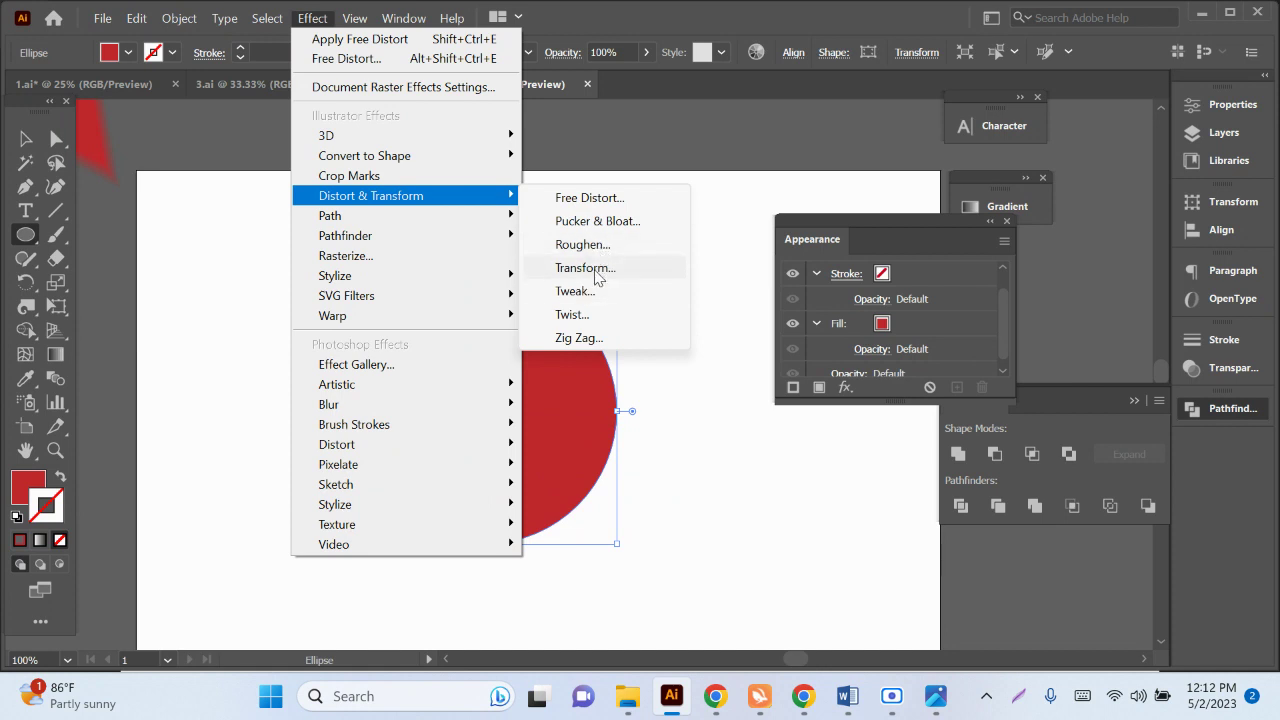
pyautogui.click(585, 268)
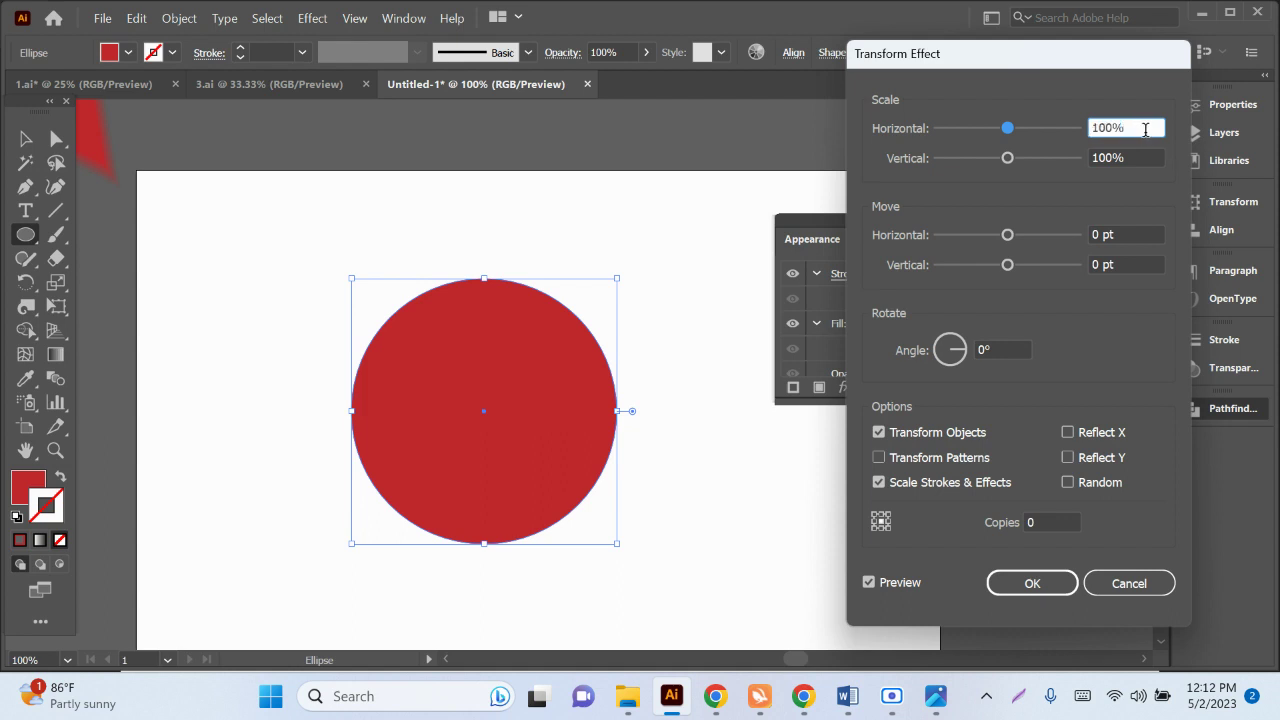
pyautogui.press('Up')
pyautogui.press('Up')
pyautogui.press('Up')
pyautogui.press('Up')
pyautogui.press('Up')
pyautogui.press('Up')
pyautogui.press('Up')
pyautogui.press('Up')
pyautogui.press('Up')
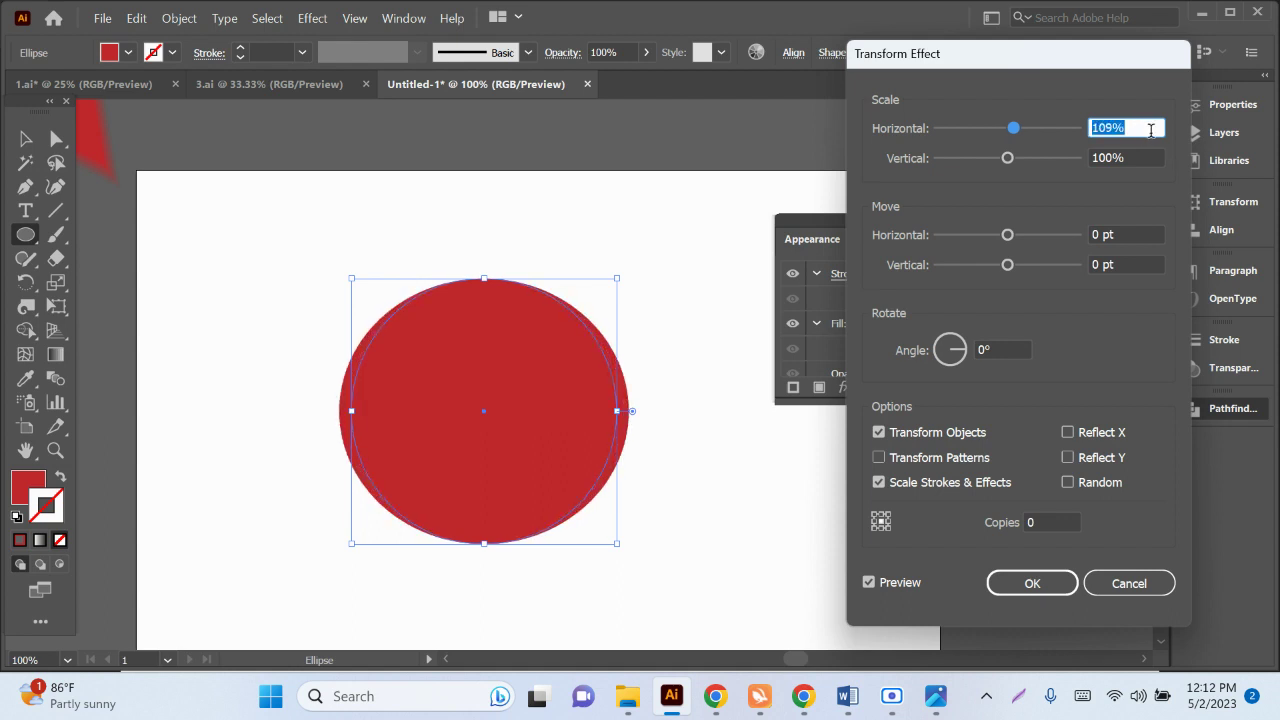
pyautogui.press('Up')
pyautogui.press('Up')
pyautogui.press('Up')
pyautogui.press('Up')
pyautogui.press('Up')
pyautogui.press('Up')
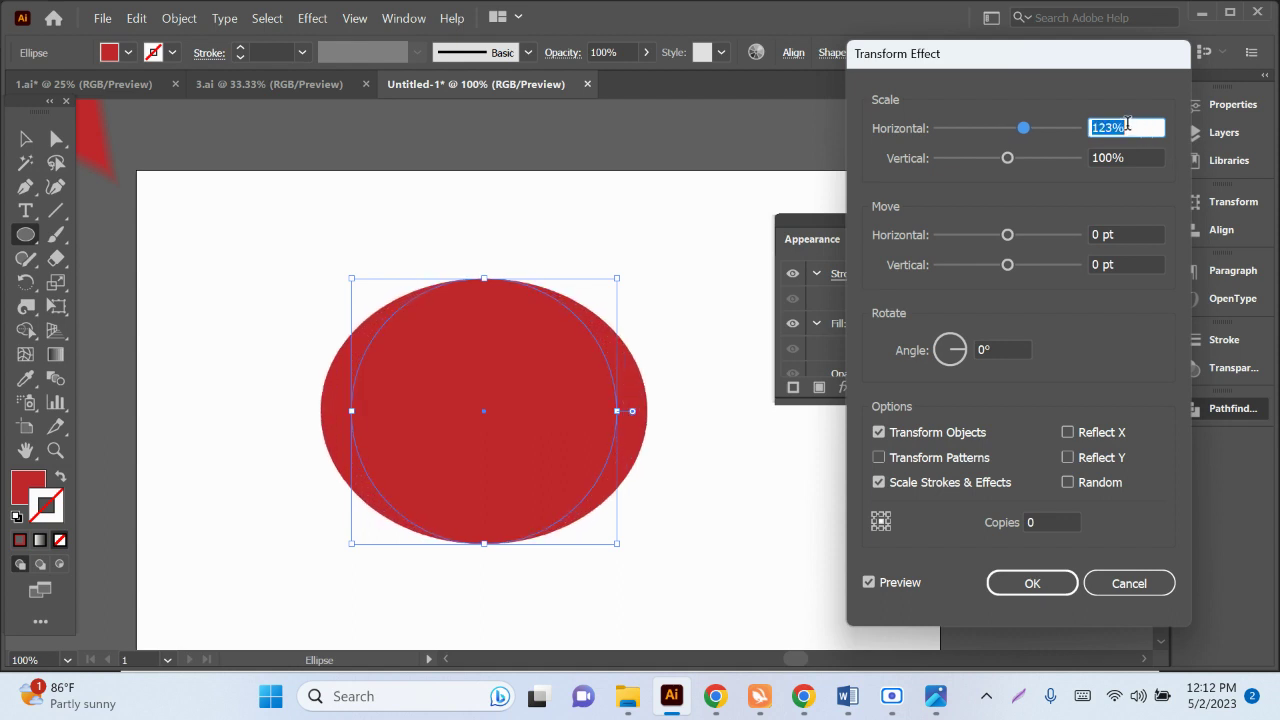
pyautogui.click(1110, 157)
pyautogui.press('Up')
pyautogui.press('Up')
pyautogui.press('Up')
pyautogui.press('Up')
pyautogui.press('Up')
pyautogui.press('Up')
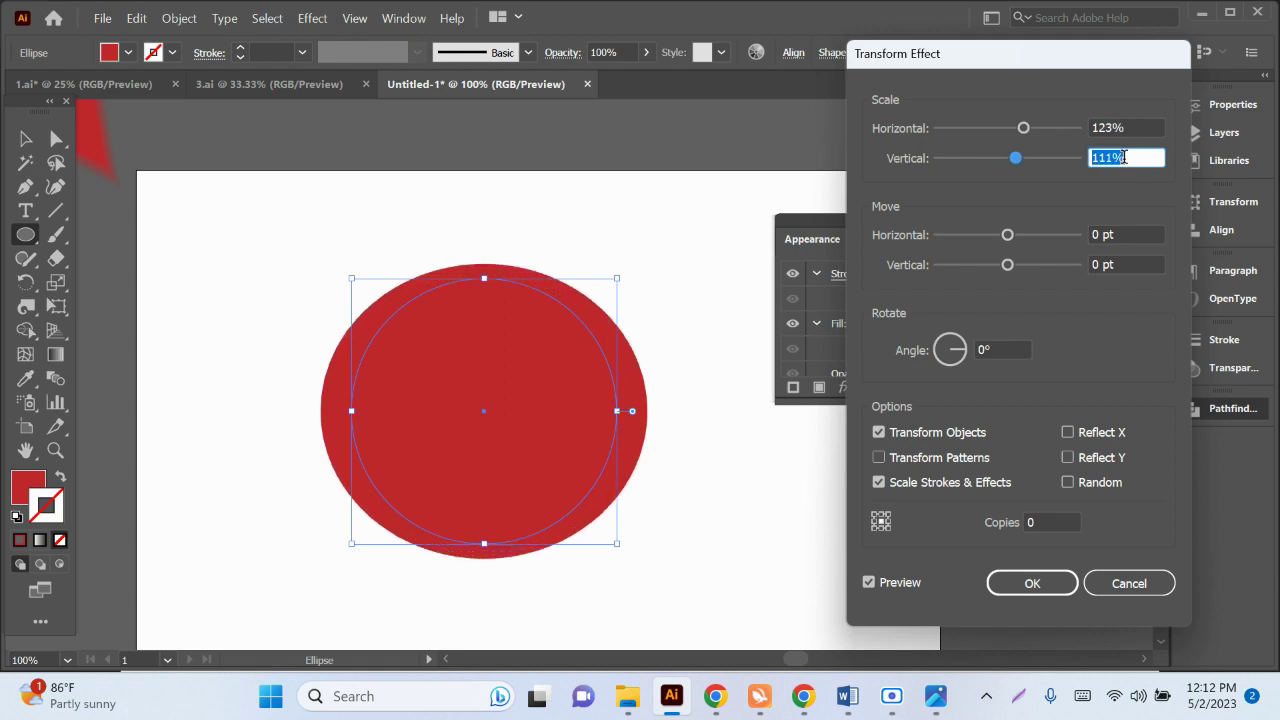
pyautogui.press('Up')
pyautogui.press('Up')
pyautogui.press('Up')
pyautogui.press('Up')
pyautogui.press('Up')
pyautogui.press('Up')
pyautogui.press('Up')
pyautogui.press('Up')
pyautogui.press('Up')
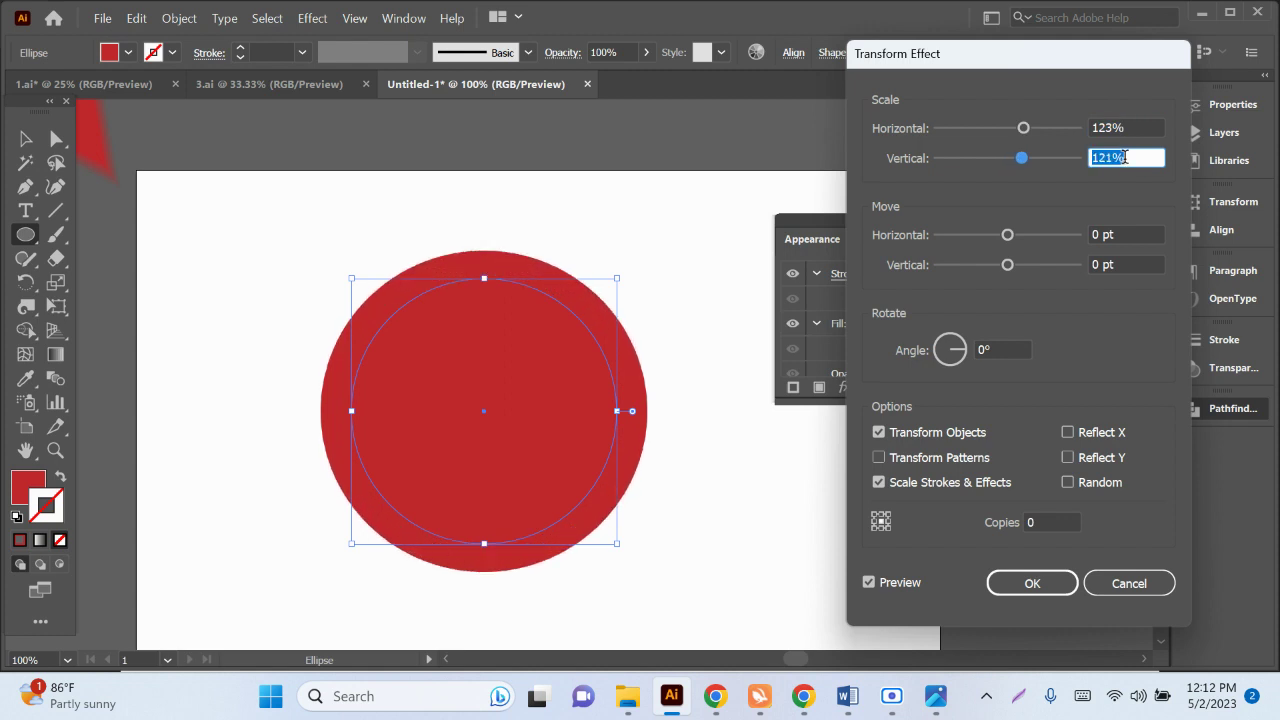
# Step: Set a 22 pt move, 23° rotation and 2 copies, change the reference point, and apply
pyautogui.moveTo(1007, 234)
pyautogui.mouseDown()
pyautogui.moveTo(1045, 245)
pyautogui.moveTo(1024, 240)
pyautogui.mouseUp()
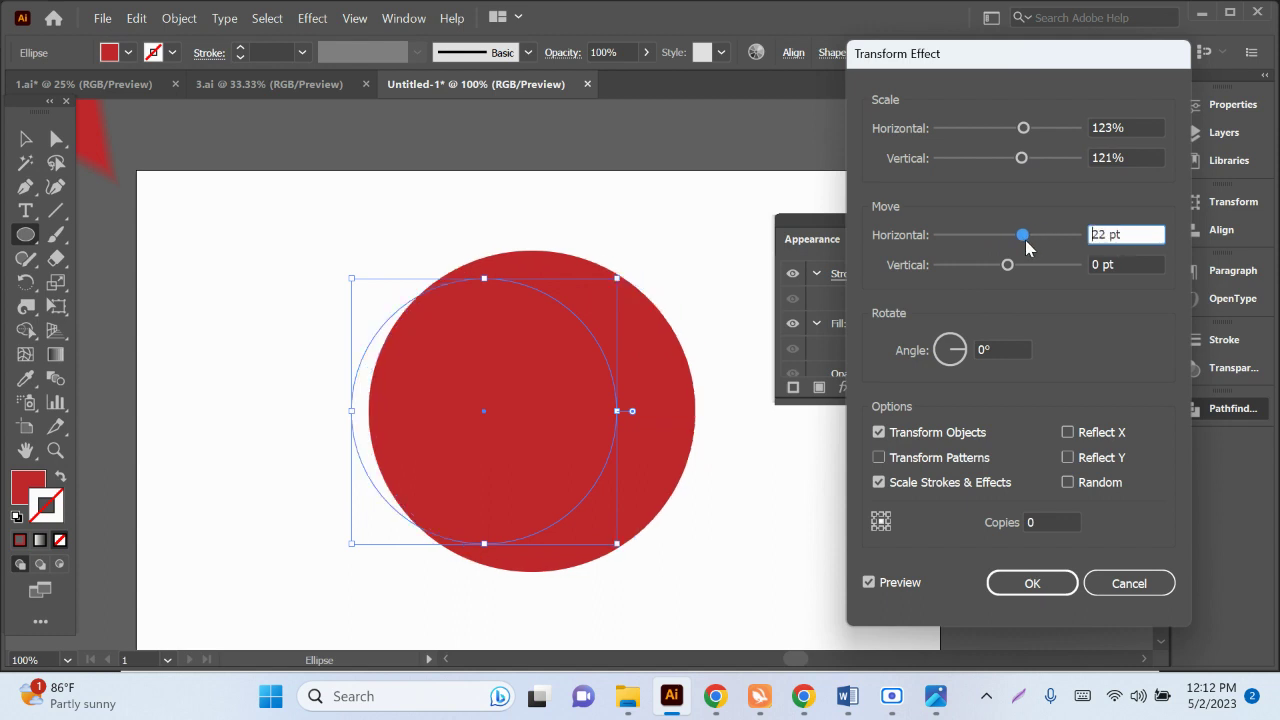
pyautogui.click(1000, 350)
pyautogui.write('23')
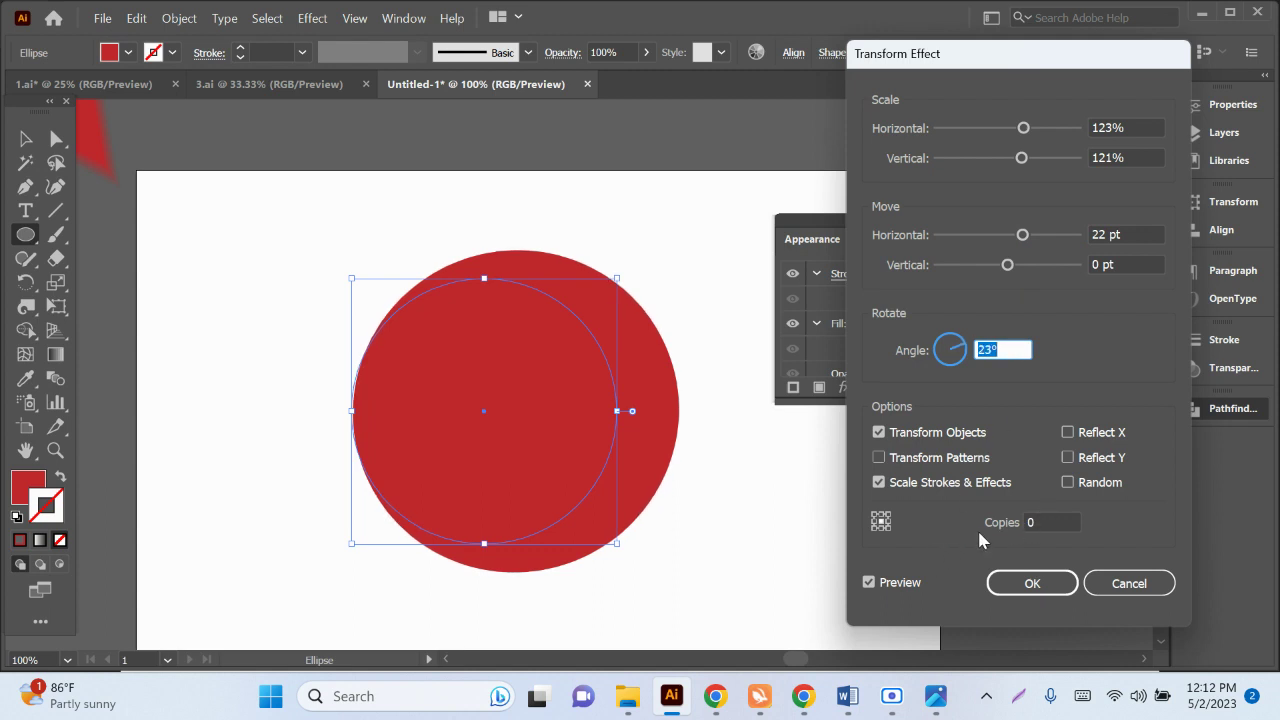
pyautogui.click(1058, 522)
pyautogui.press('Up')
pyautogui.press('Up')
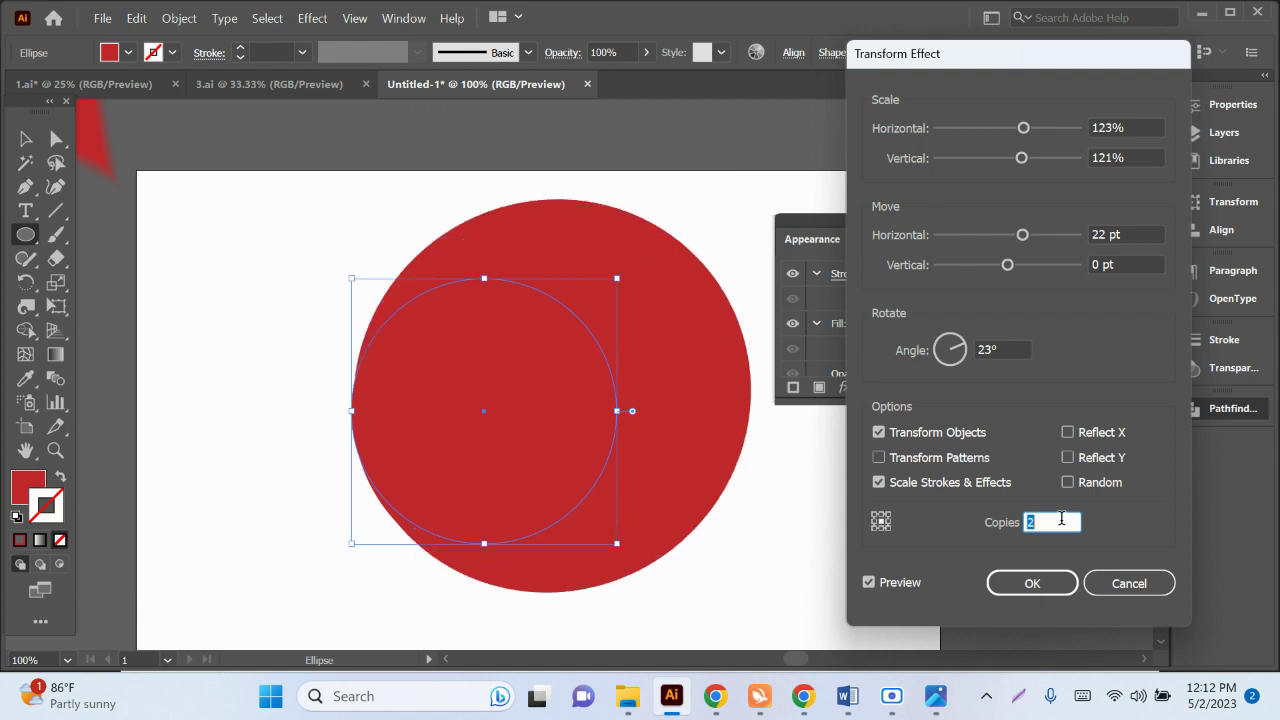
pyautogui.click(881, 528)
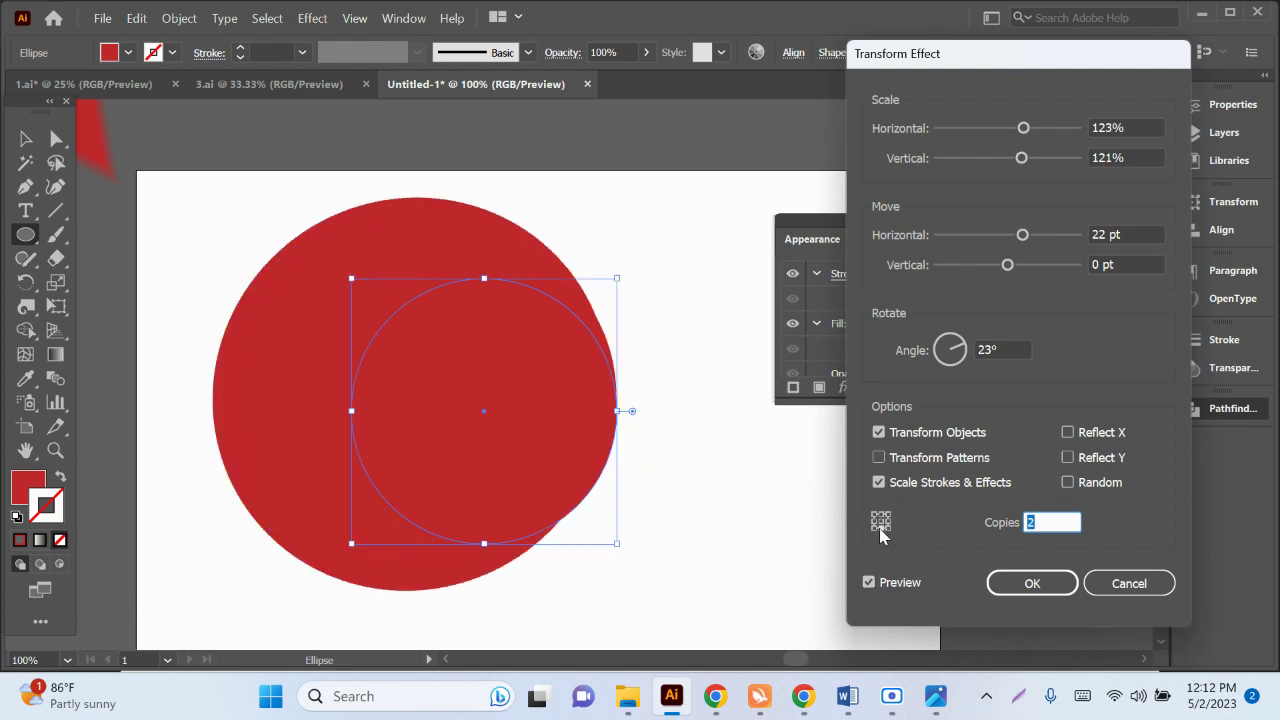
pyautogui.click(1090, 588)
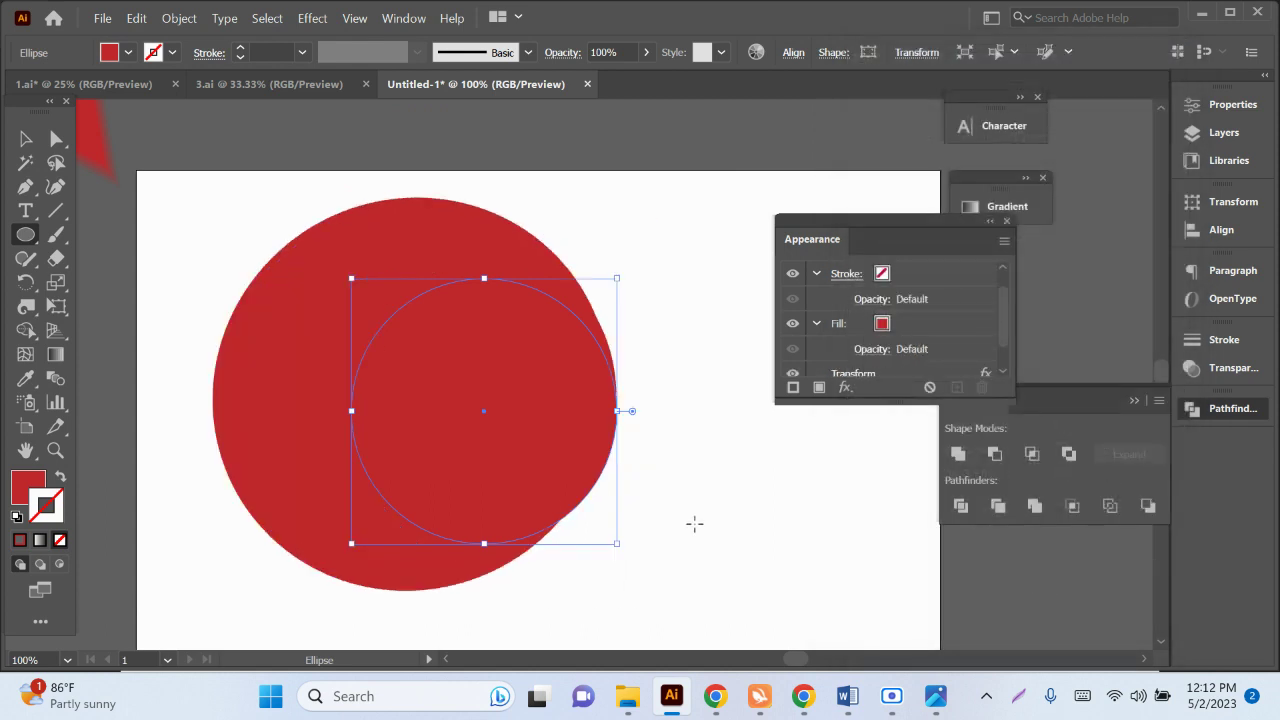
# Step: Dismiss the Ellipse dialog, then select and delete the transformed circle and its copies
pyautogui.click(610, 450)
pyautogui.click(685, 388)
pyautogui.click(26, 139)
pyautogui.moveTo(434, 408); pyautogui.dragTo(554, 446)
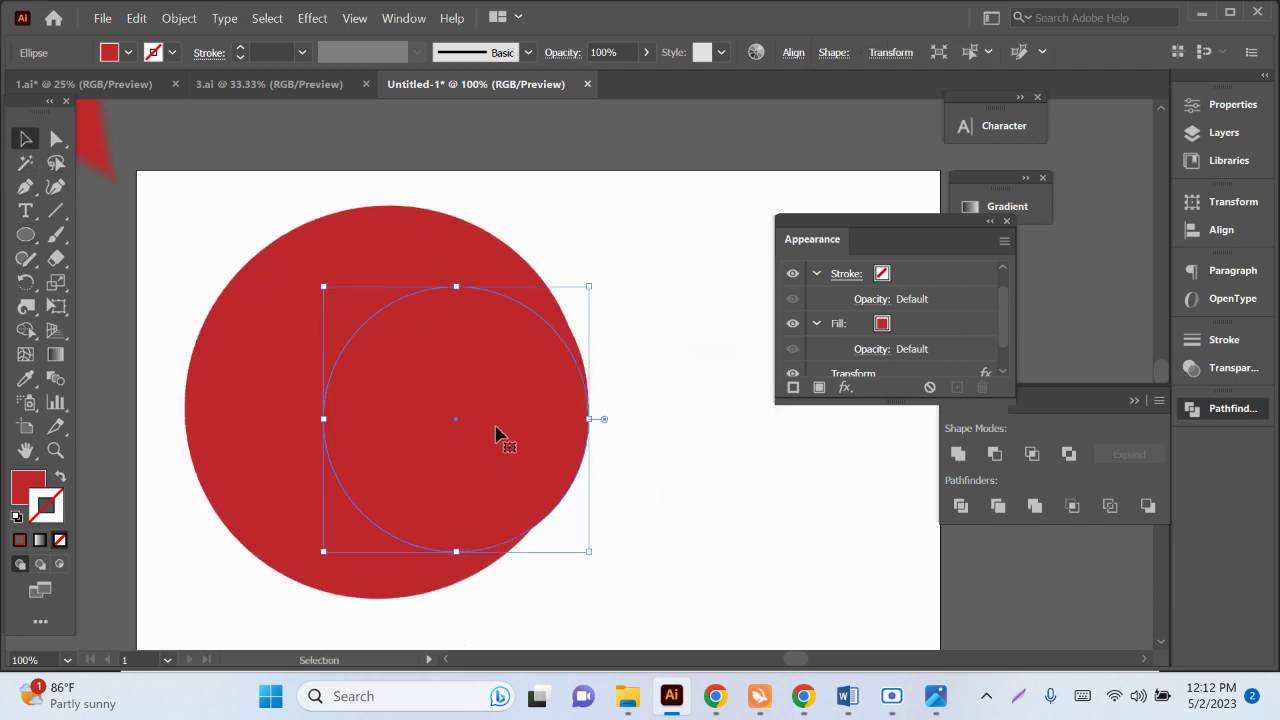
pyautogui.rightClick(554, 446)
pyautogui.click(471, 446)
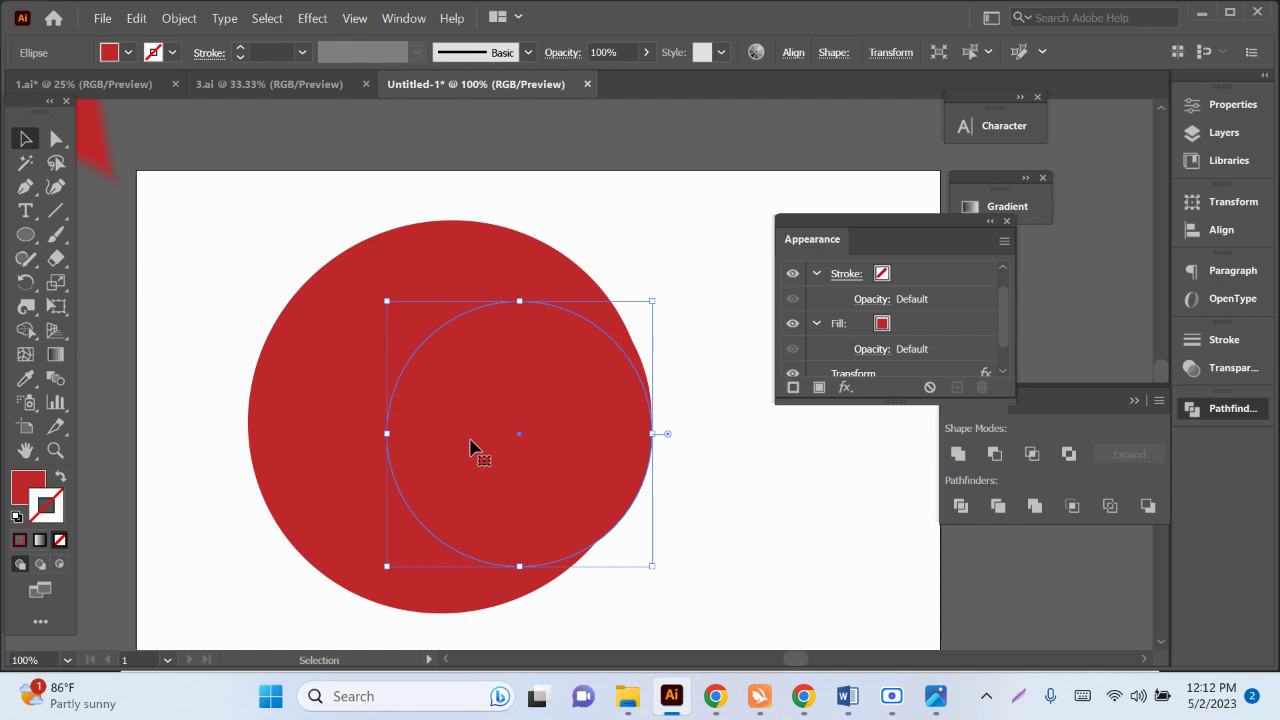
pyautogui.press('Delete')
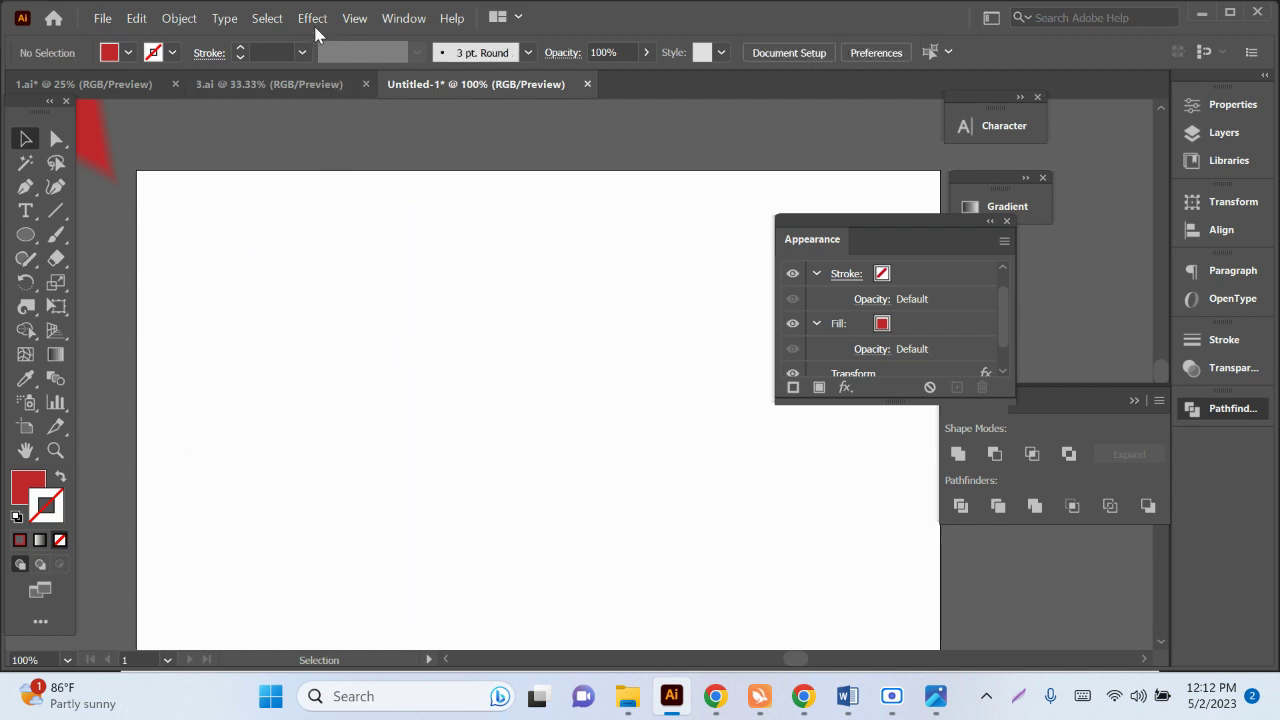
# Step: Draw a large red ellipse near the page centre and apply Zig Zag to it
pyautogui.click(312, 18)
pyautogui.moveTo(371, 196)
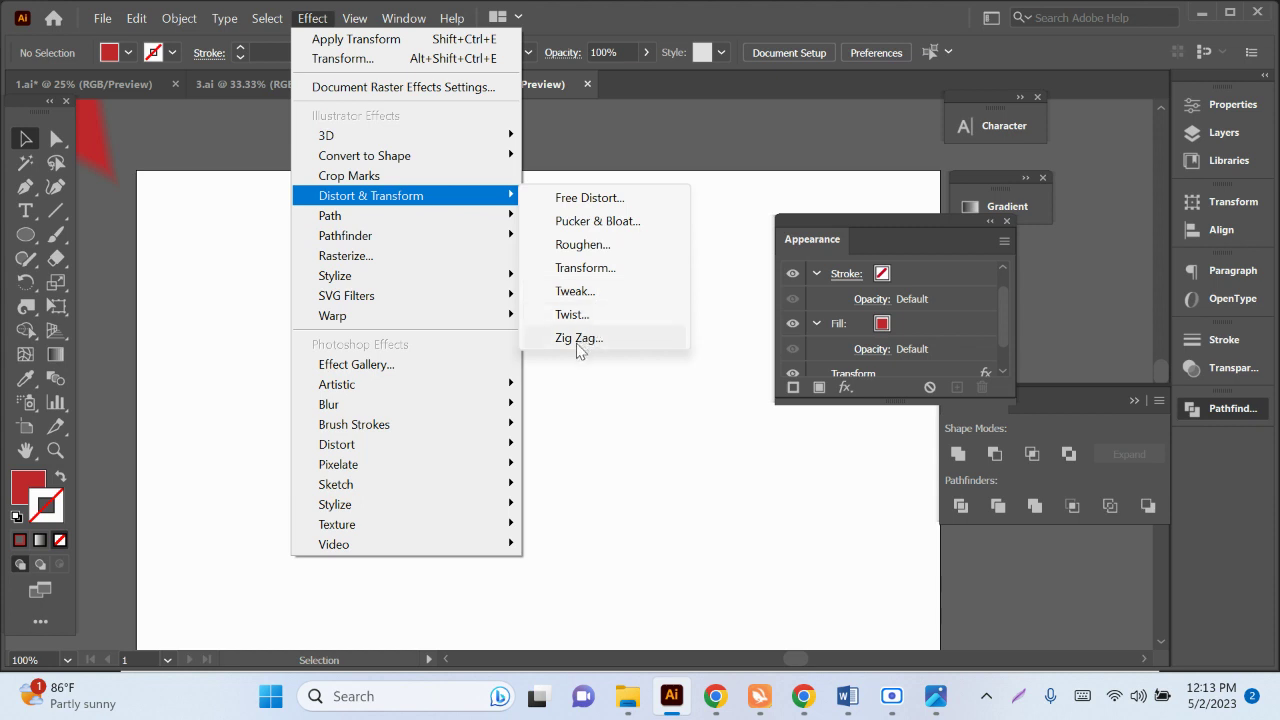
pyautogui.click(583, 431)
pyautogui.press('l')
pyautogui.moveTo(494, 382)
pyautogui.mouseDown()
pyautogui.moveTo(505, 427)
pyautogui.moveTo(709, 596)
pyautogui.mouseUp()
pyautogui.click(312, 18)
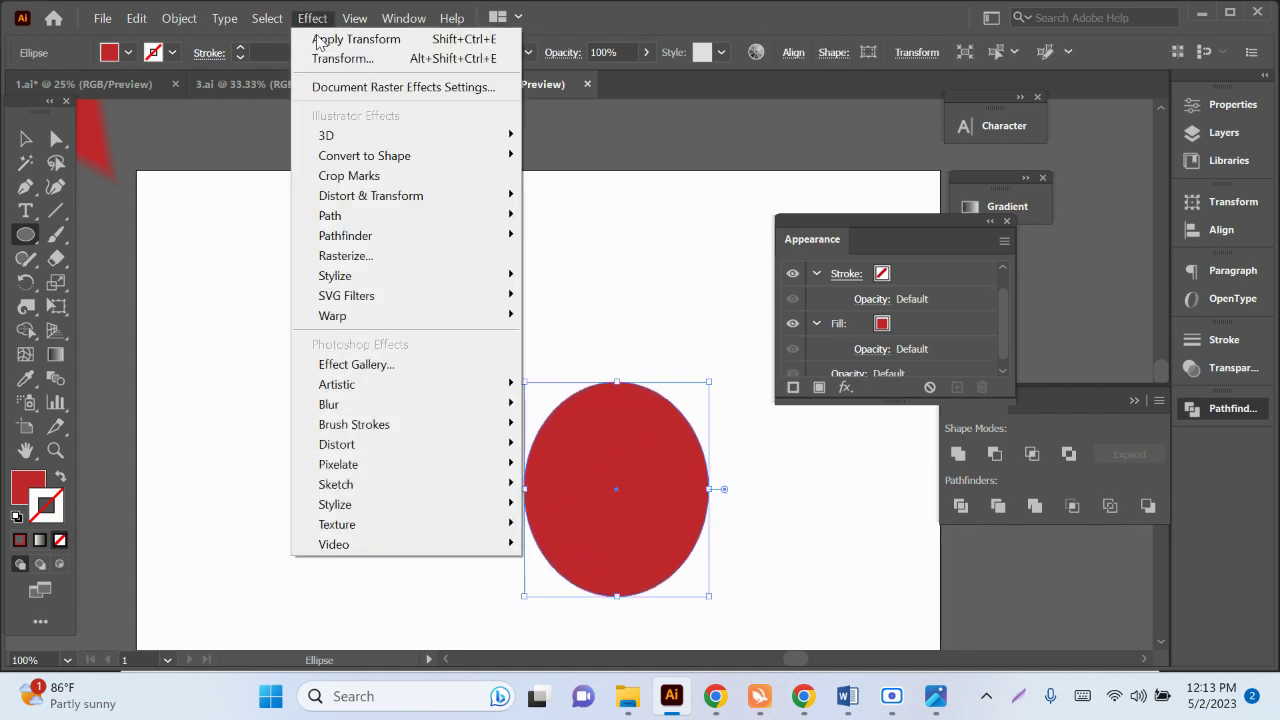
pyautogui.click(569, 338)
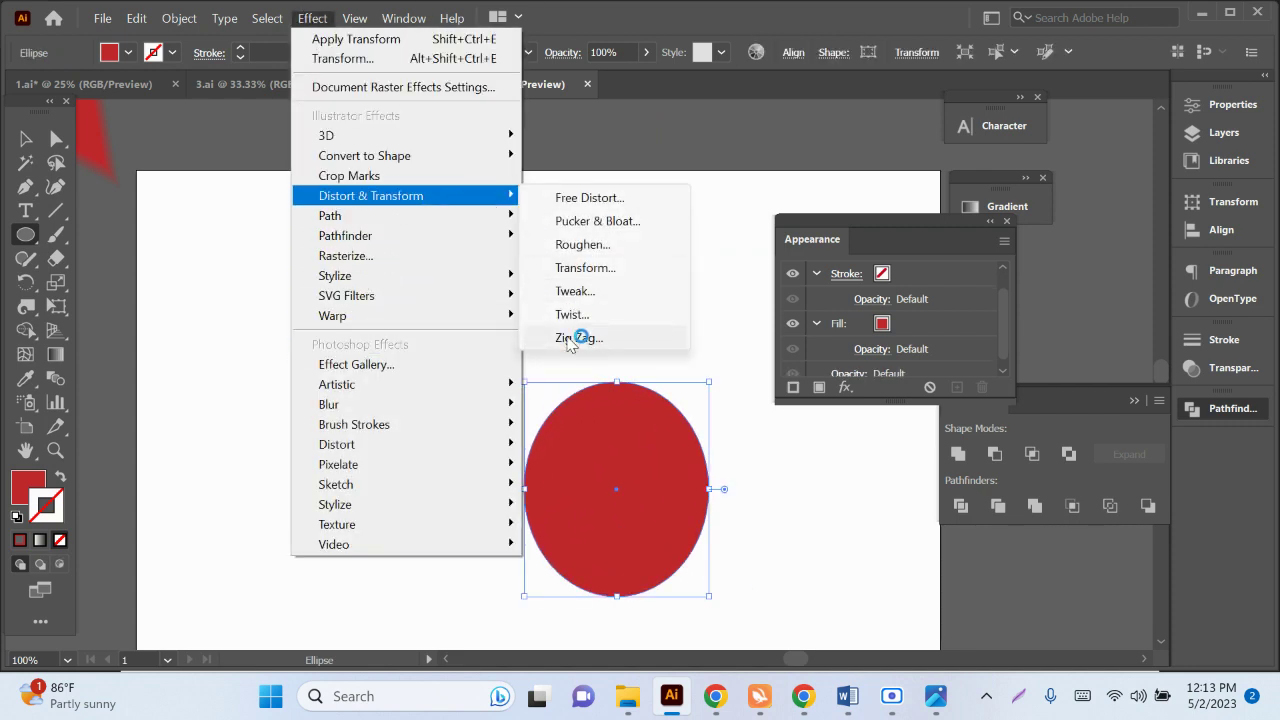
# Step: Set the Zig Zag Size to 29 pt and ridges per segment to 1
pyautogui.moveTo(700, 186); pyautogui.dragTo(262, 150)
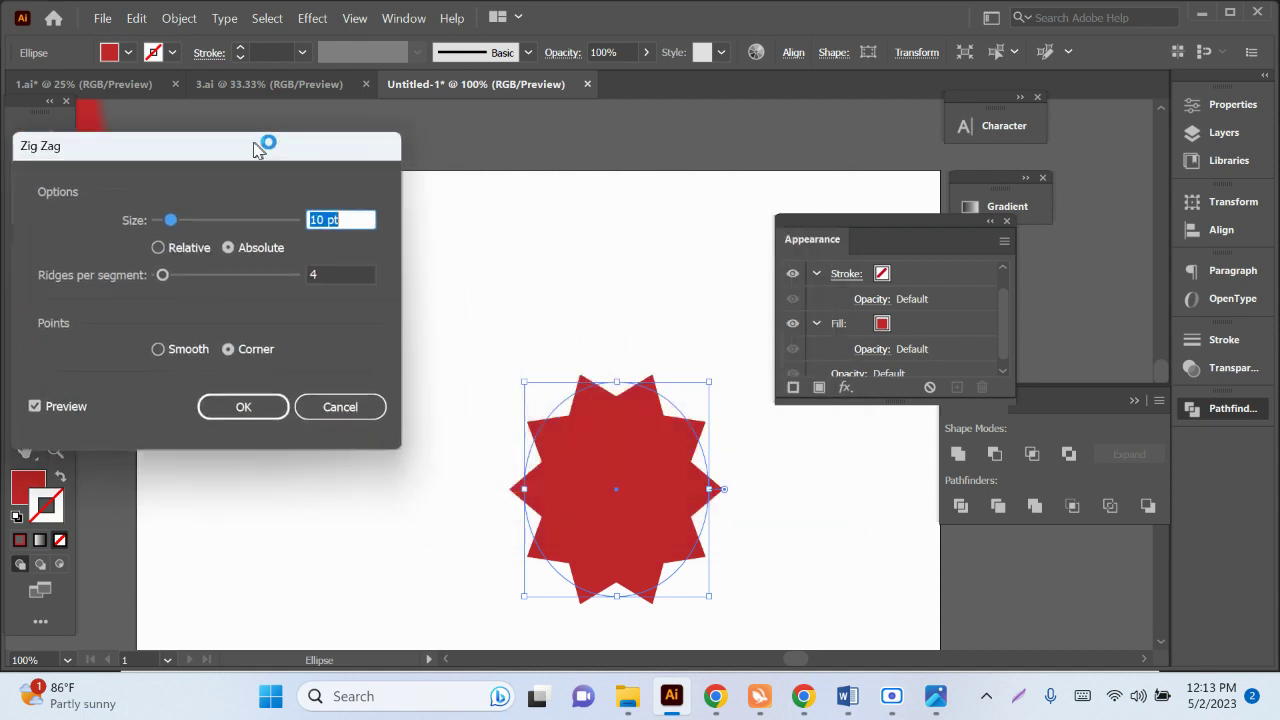
pyautogui.click(338, 220)
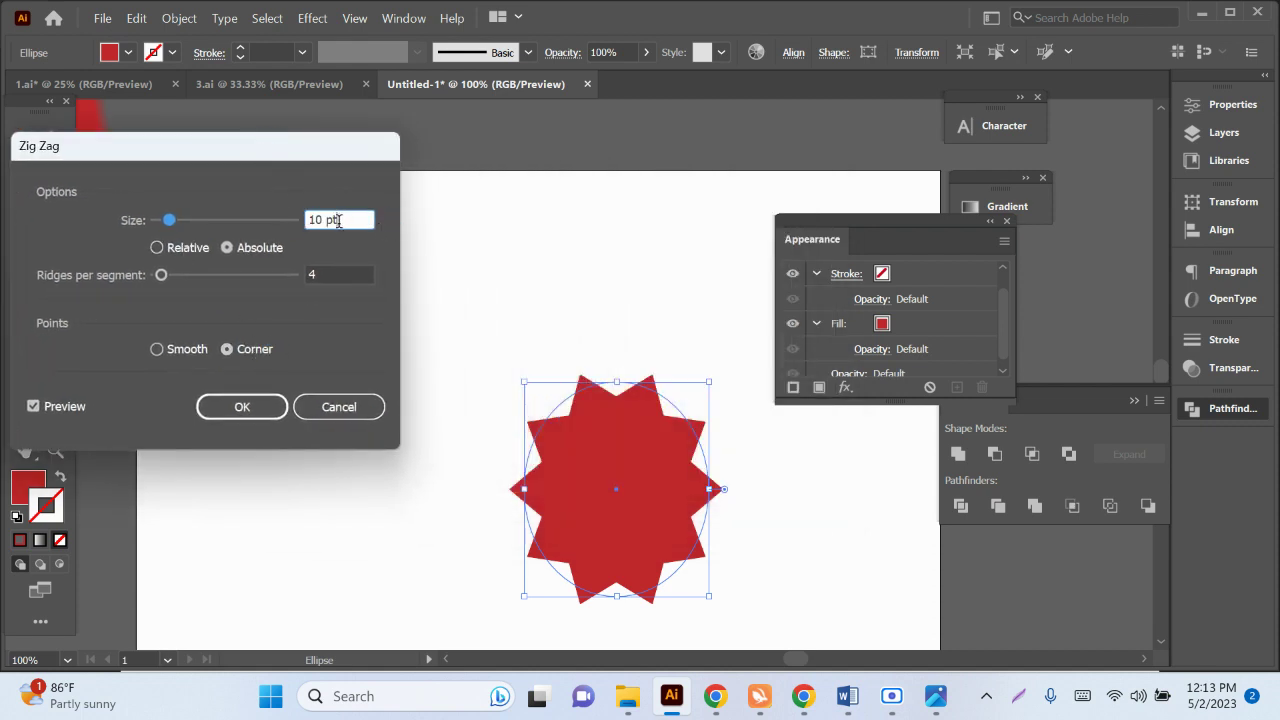
pyautogui.scroll(4, 338, 222)
pyautogui.scroll(5, 338, 222)
pyautogui.scroll(7, 338, 222)
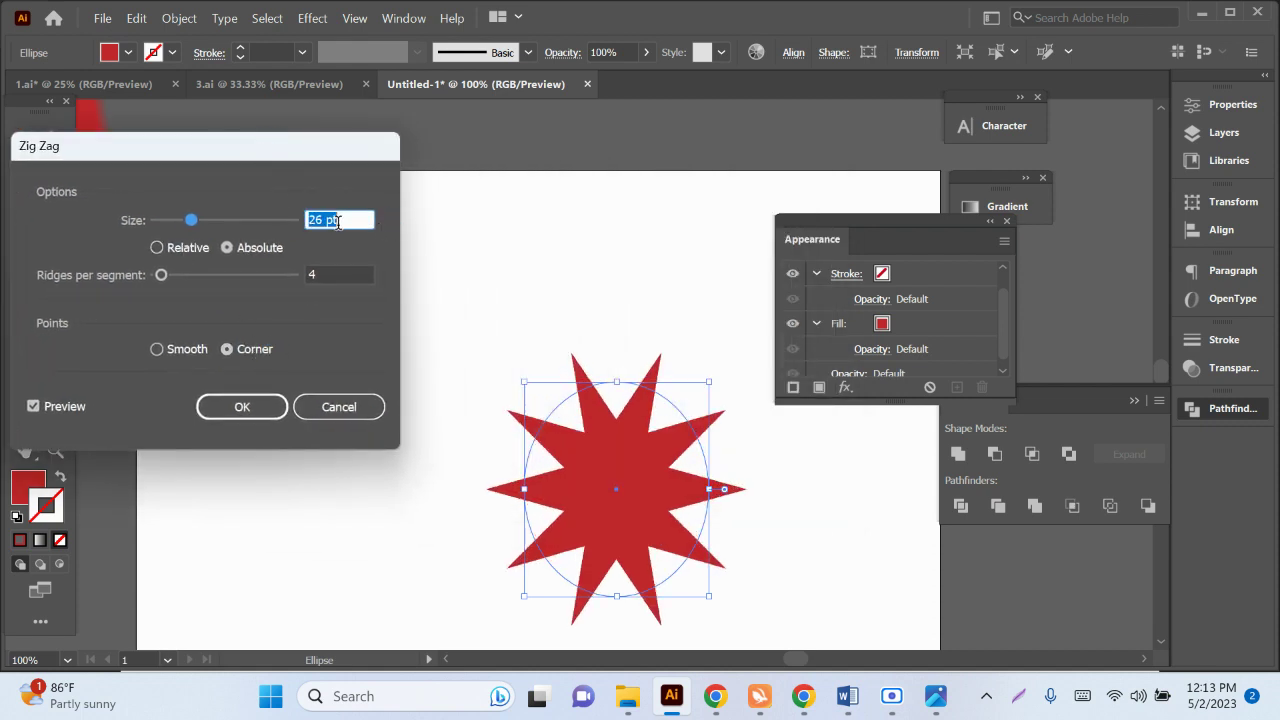
pyautogui.click(314, 272)
pyautogui.scroll(4, 340, 272)
pyautogui.scroll(4, 340, 272)
pyautogui.scroll(5, 345, 271)
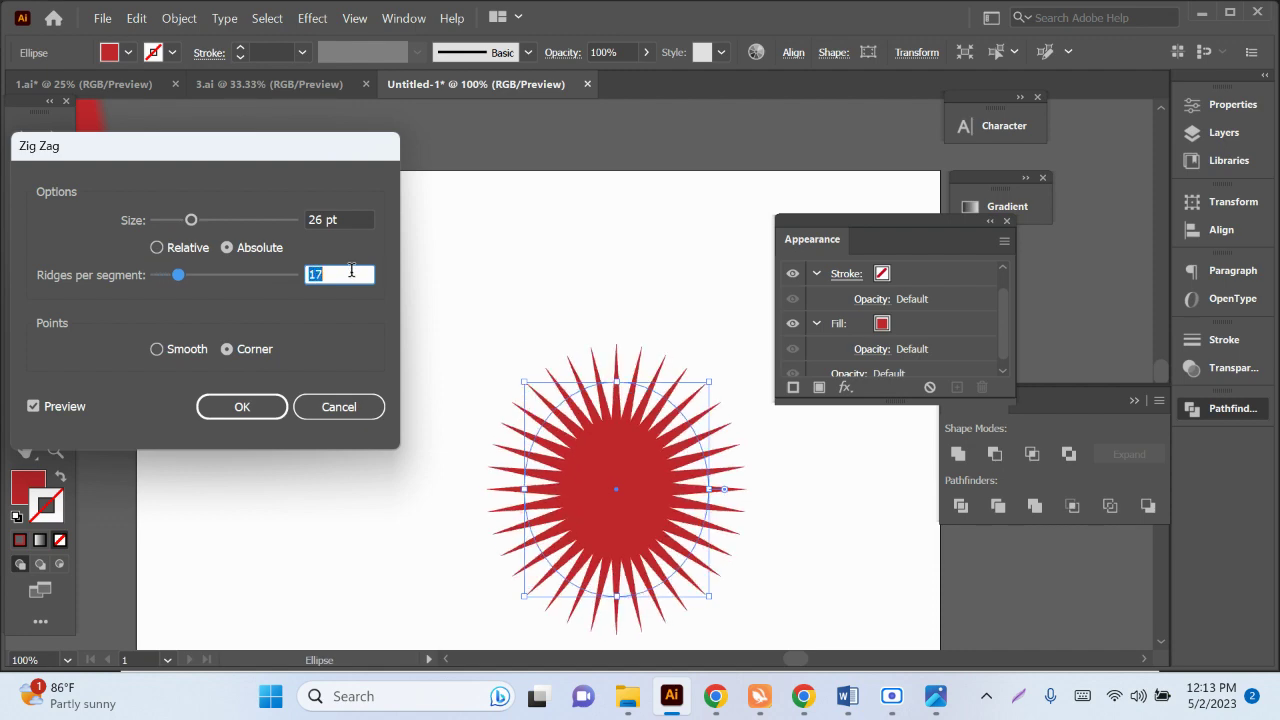
pyautogui.scroll(1, 351, 270)
pyautogui.scroll(1, 348, 271)
pyautogui.scroll(1, 345, 272)
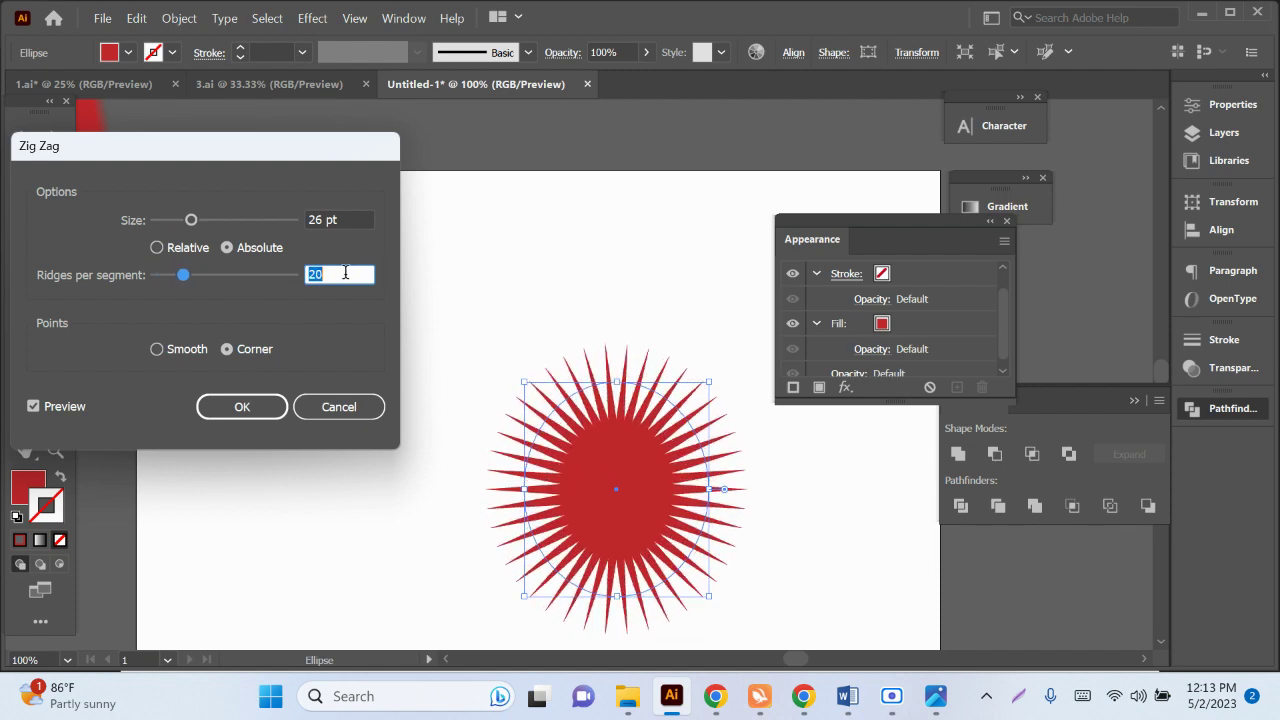
pyautogui.scroll(-5, 345, 272)
pyautogui.scroll(-3, 345, 272)
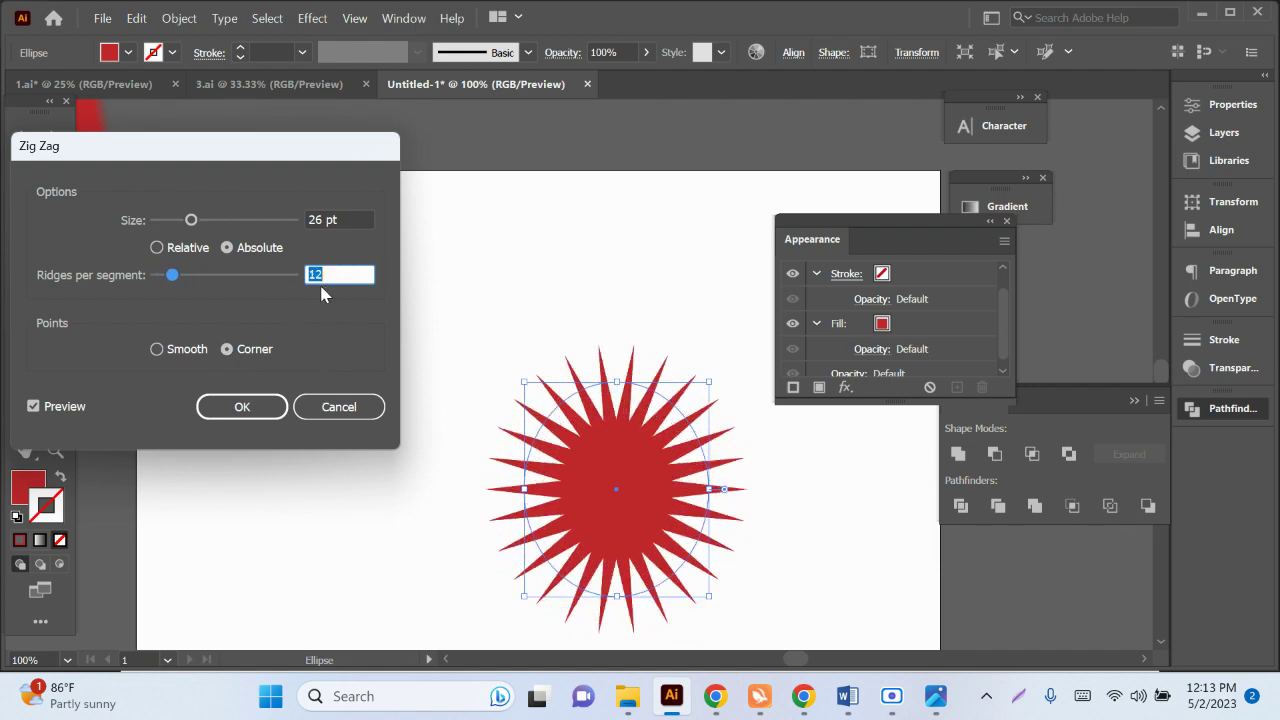
pyautogui.scroll(-3, 331, 270)
# Step: Switch Zig Zag to Smooth points, recheck ridges at 1, and confirm
pyautogui.click(198, 350)
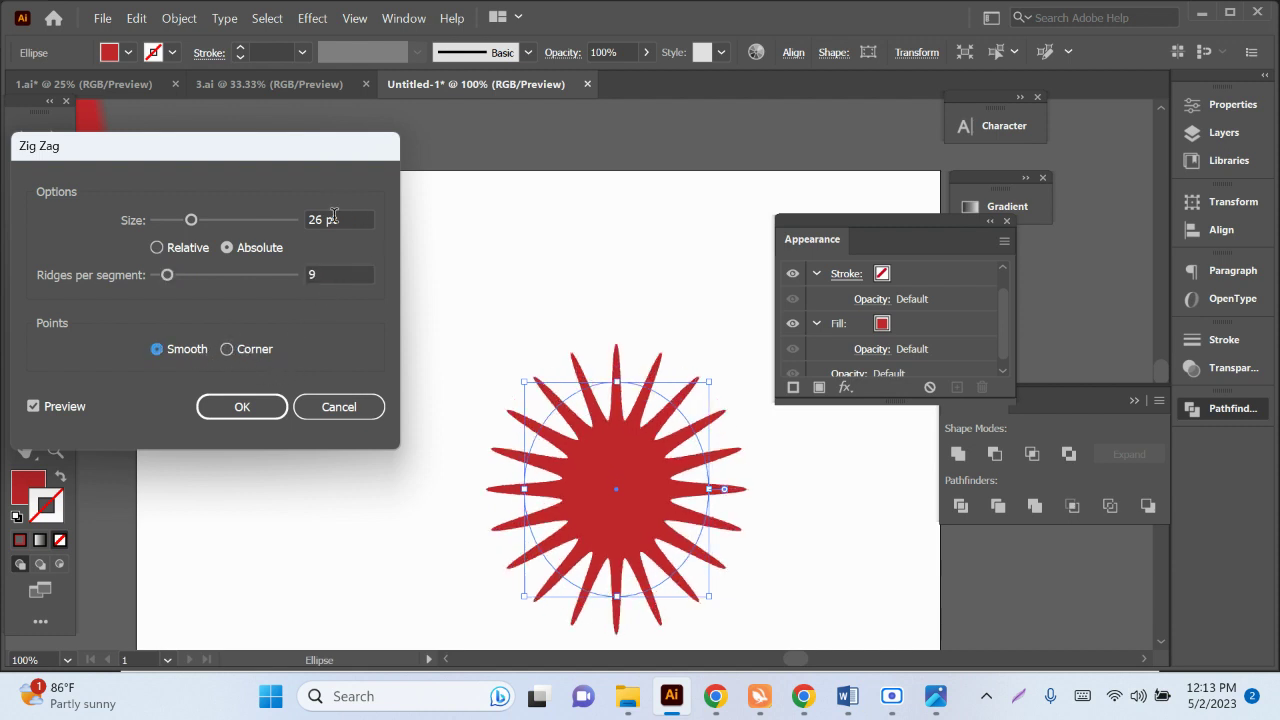
pyautogui.scroll(4, 336, 219)
pyautogui.scroll(4, 336, 219)
pyautogui.scroll(-2, 336, 219)
pyautogui.scroll(-1, 341, 232)
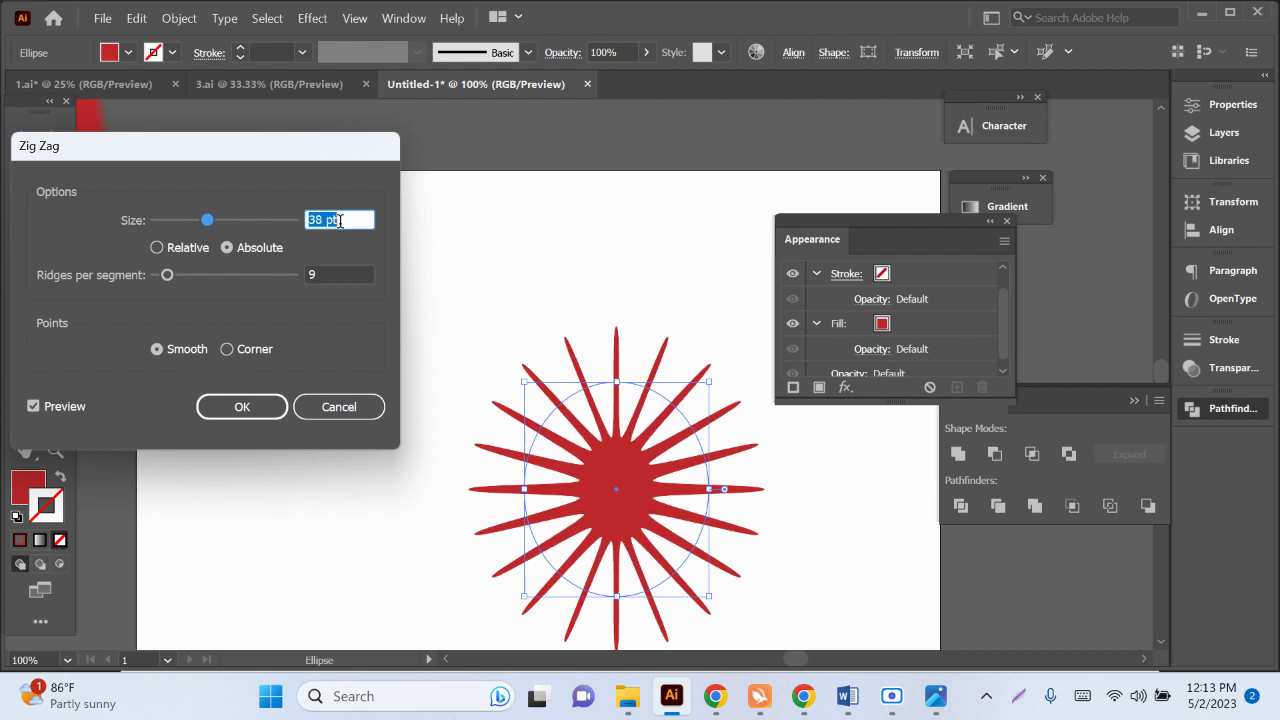
pyautogui.scroll(-2, 343, 234)
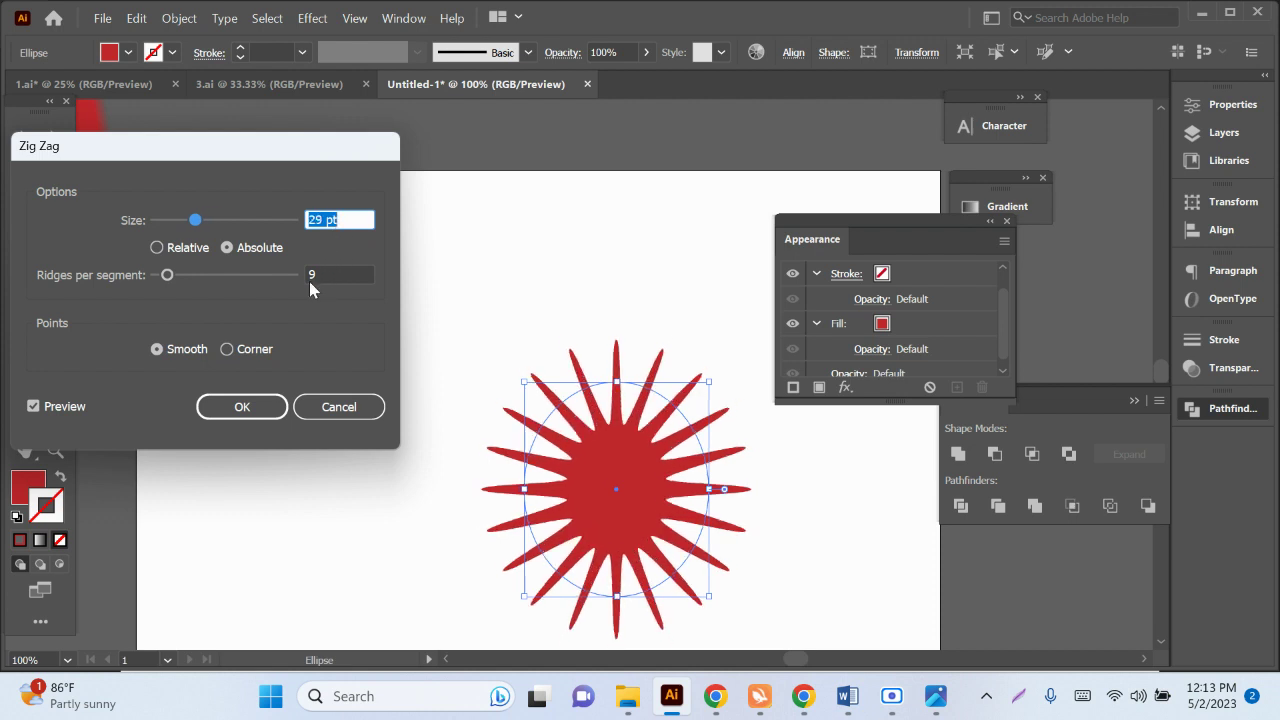
pyautogui.click(335, 274)
pyautogui.scroll(-1, 335, 274)
pyautogui.scroll(-2, 335, 274)
pyautogui.scroll(-1, 335, 274)
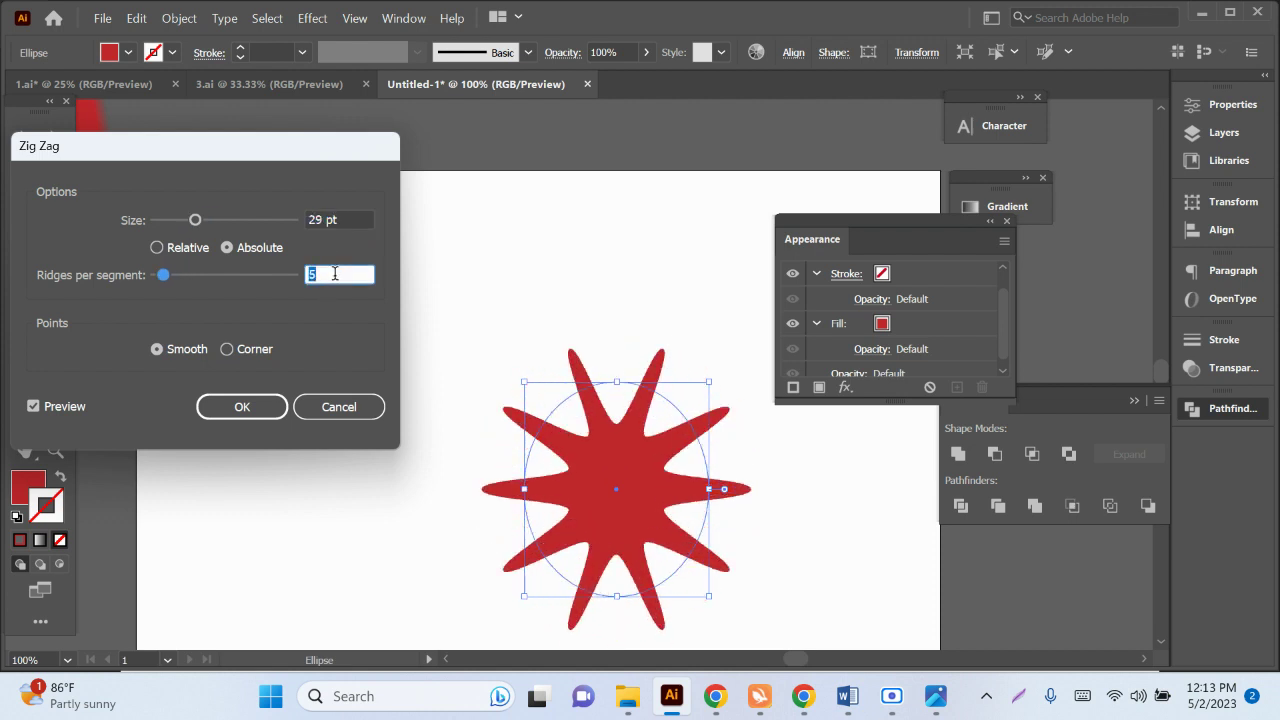
pyautogui.scroll(-3, 335, 274)
pyautogui.scroll(-2, 335, 274)
pyautogui.scroll(1, 335, 274)
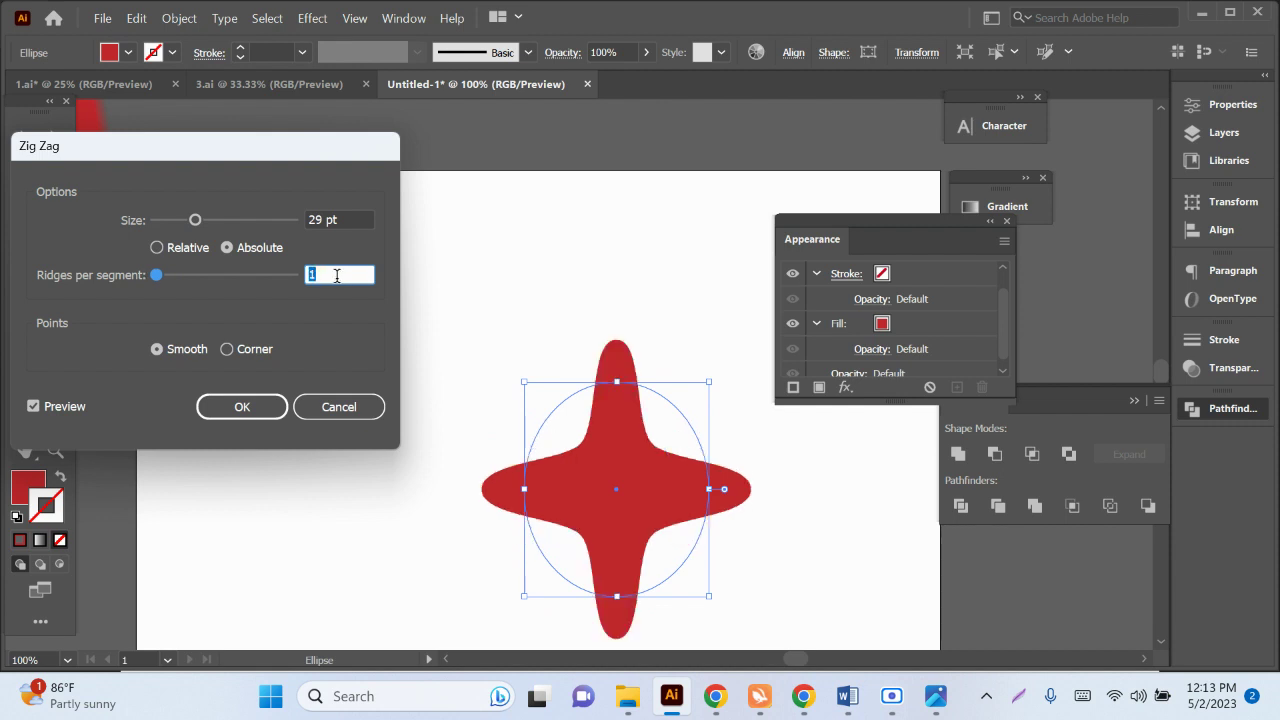
pyautogui.click(242, 406)
# Step: Reposition the four-pointed star and expand its appearance into a plain path
pyautogui.click(797, 531)
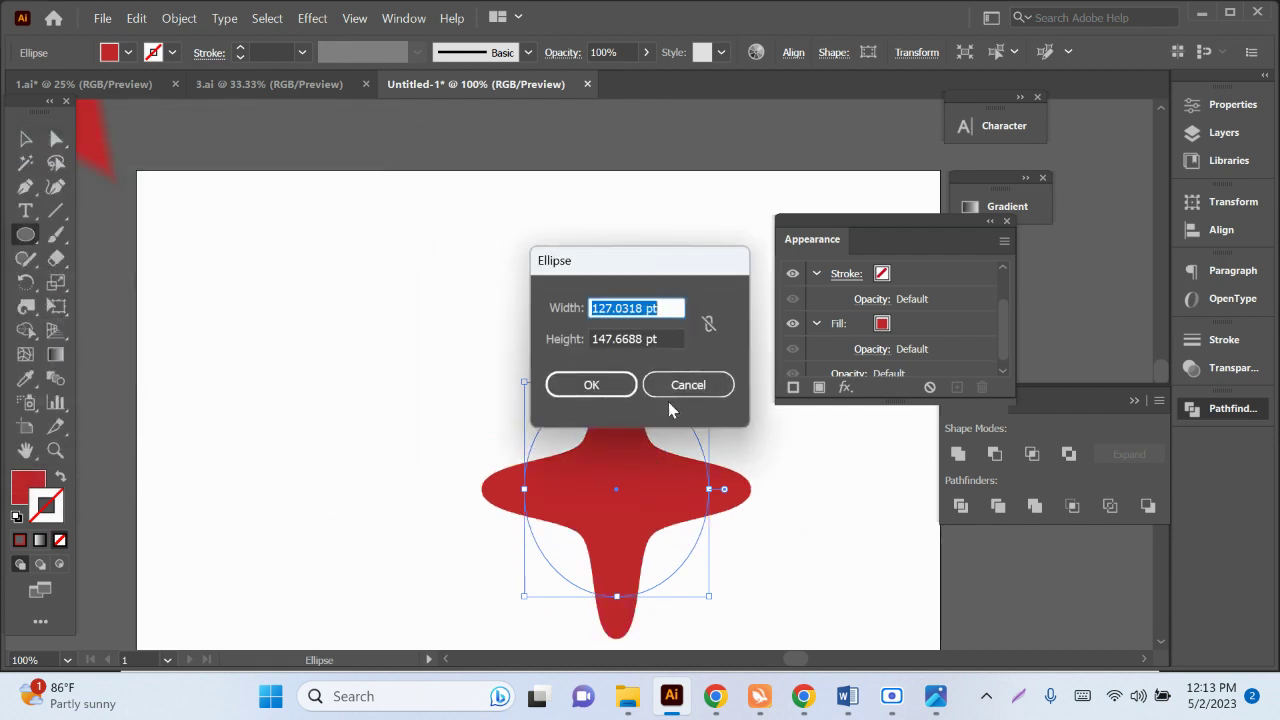
pyautogui.click(670, 388)
pyautogui.click(26, 139)
pyautogui.moveTo(686, 530); pyautogui.dragTo(539, 457)
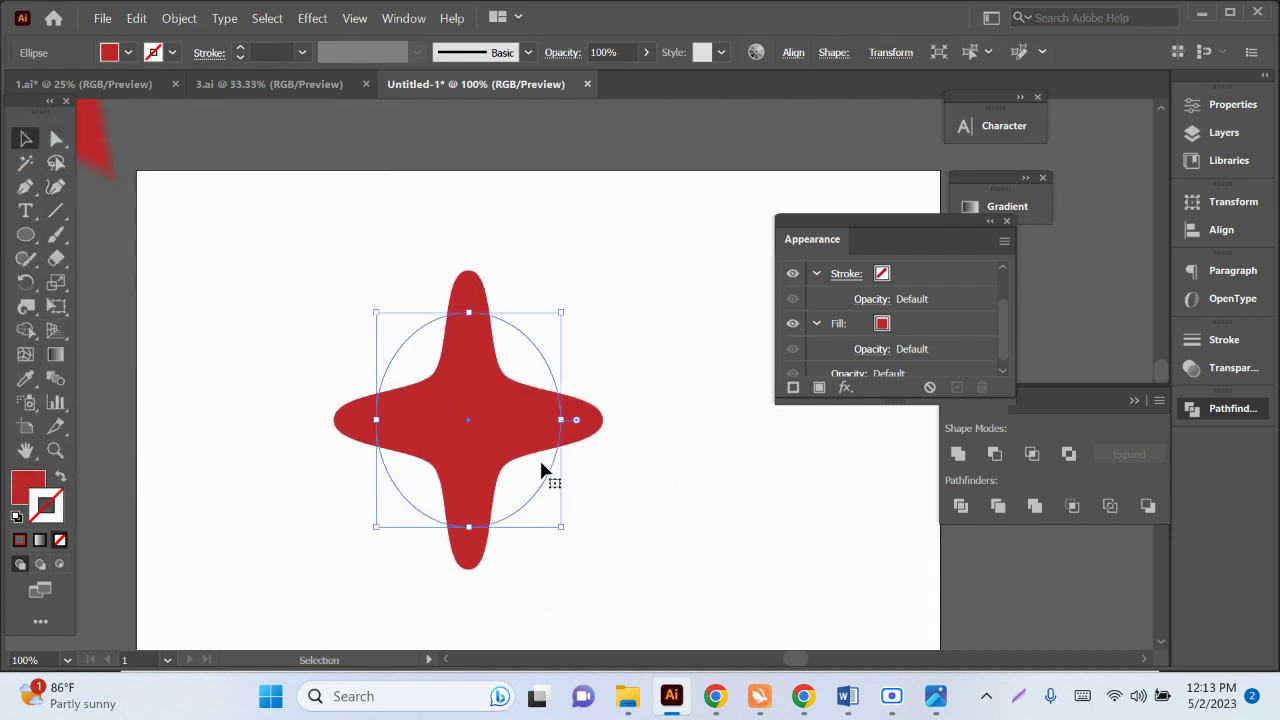
pyautogui.click(179, 18)
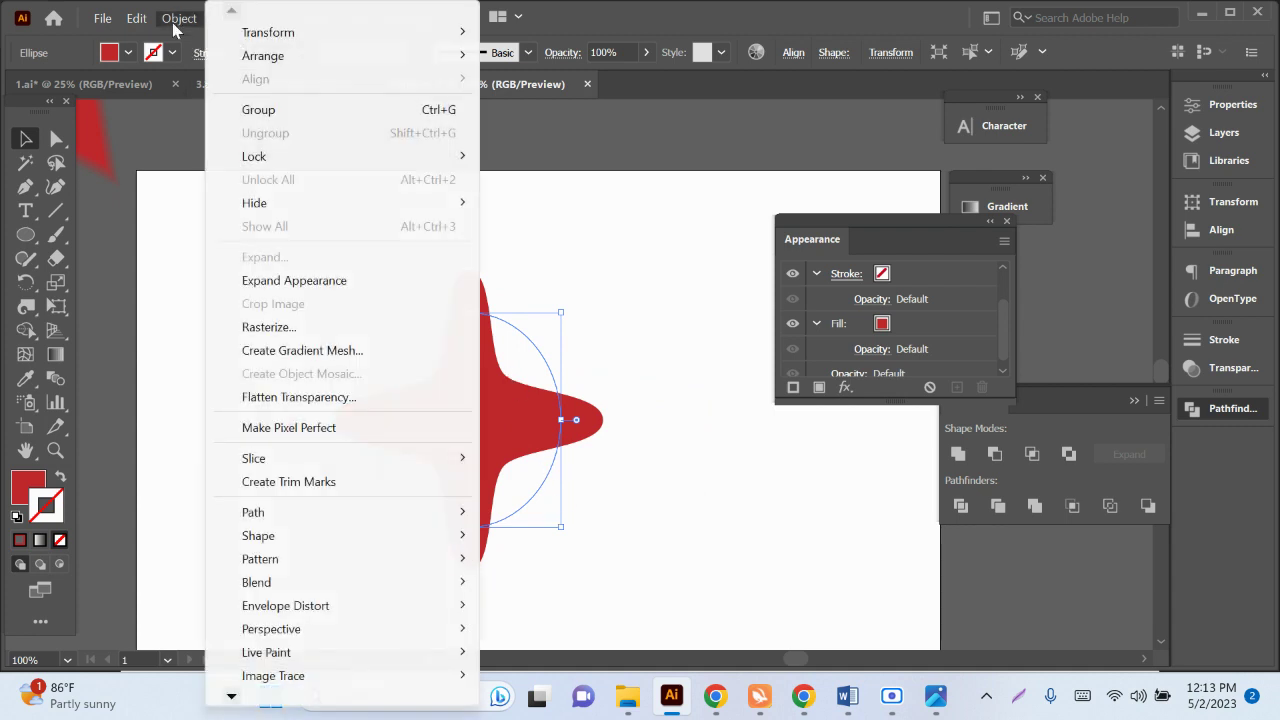
pyautogui.click(270, 284)
pyautogui.moveTo(566, 447)
pyautogui.mouseDown()
pyautogui.moveTo(662, 445)
pyautogui.moveTo(600, 400)
pyautogui.mouseUp()
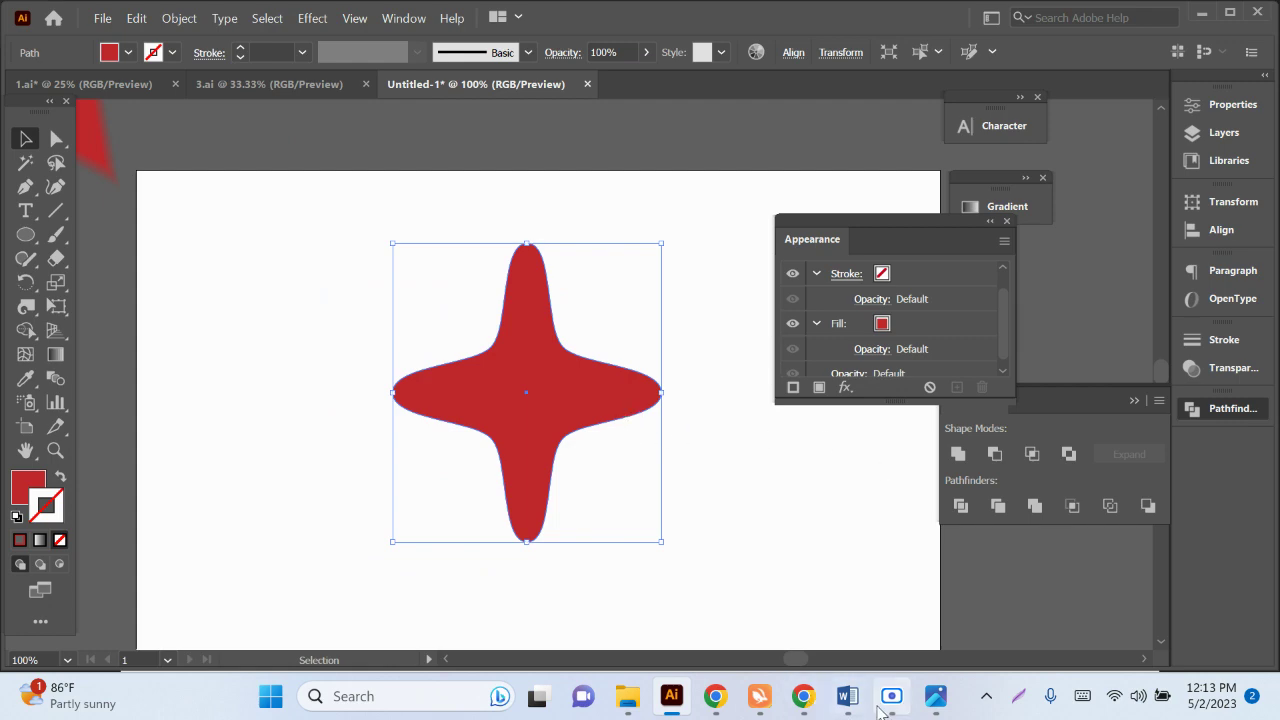
# Step: Switch to Word and select Twirl Tool through Distort and transform definitions in row 14
pyautogui.click(847, 696)
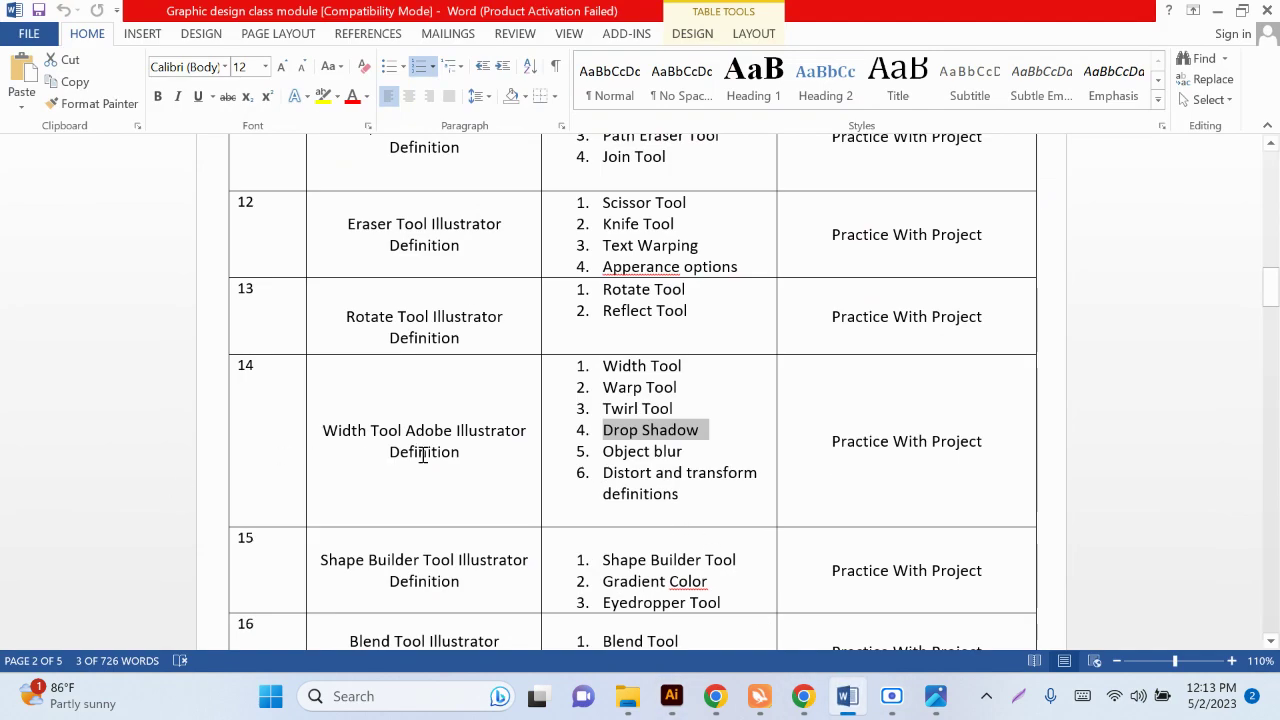
pyautogui.scroll(-1, 422, 455)
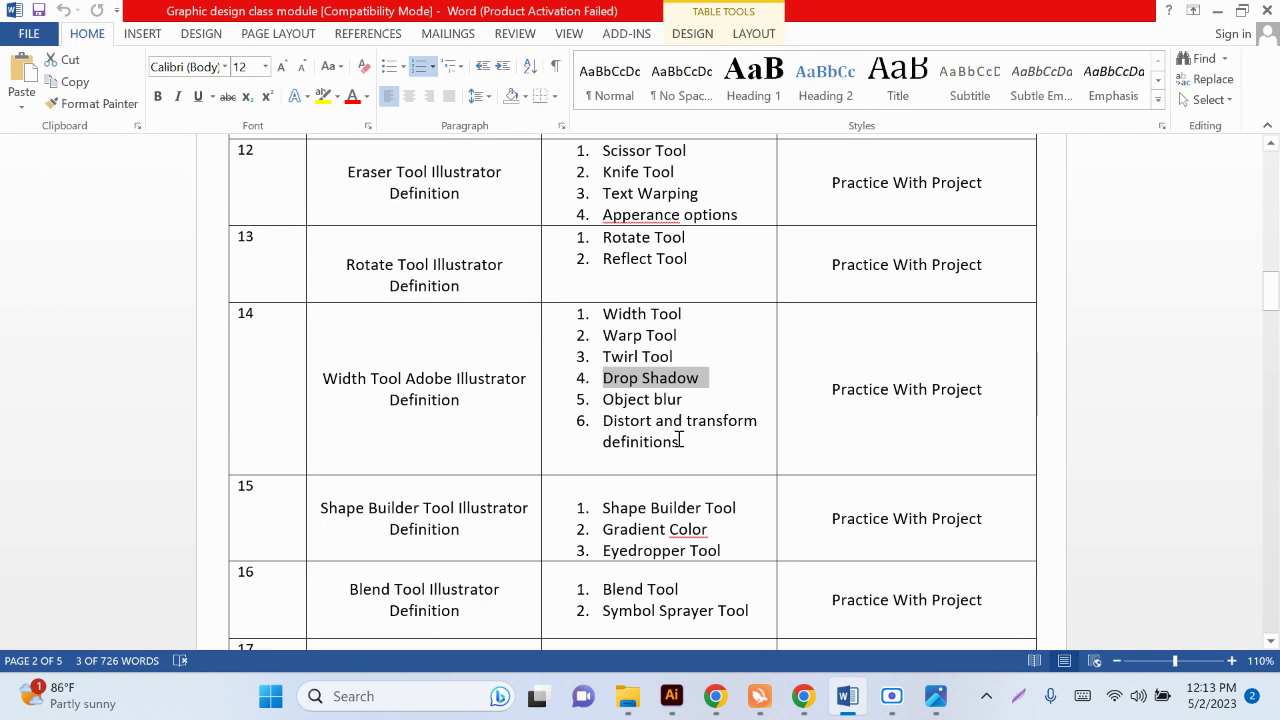
pyautogui.moveTo(680, 441); pyautogui.dragTo(565, 347)
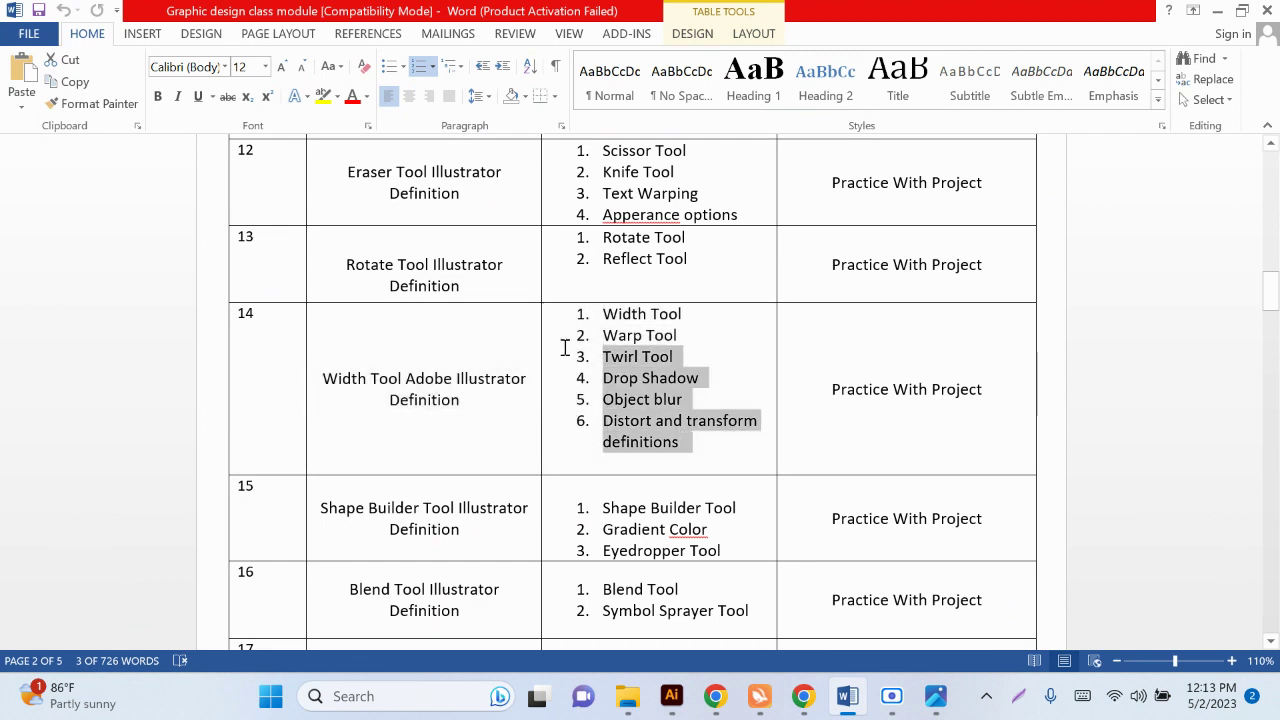
pyautogui.click(890, 700)
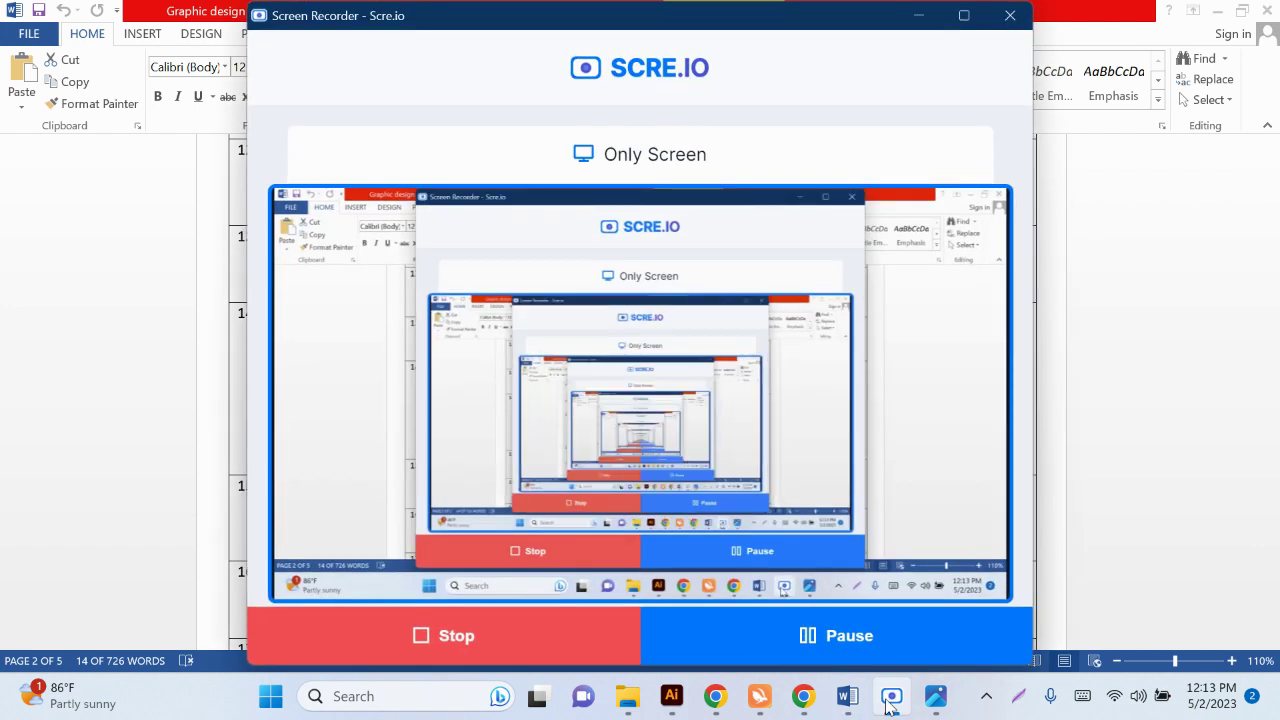